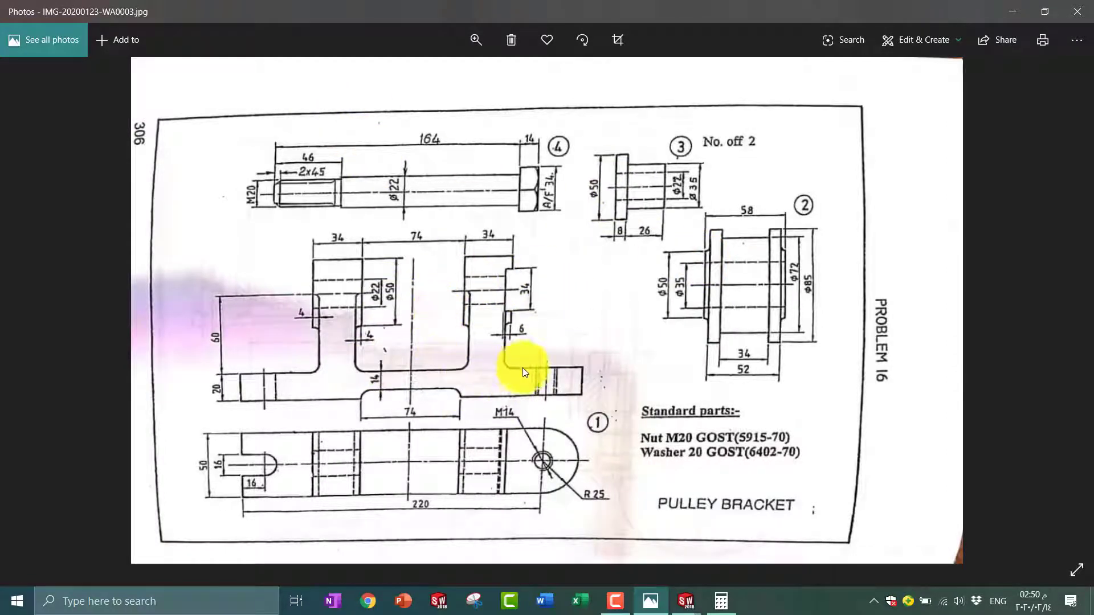
- Minimize the pulley bracket drawing in Photos to reveal the empty SOLIDWORKS front-plane sketch
left_click(644, 599)
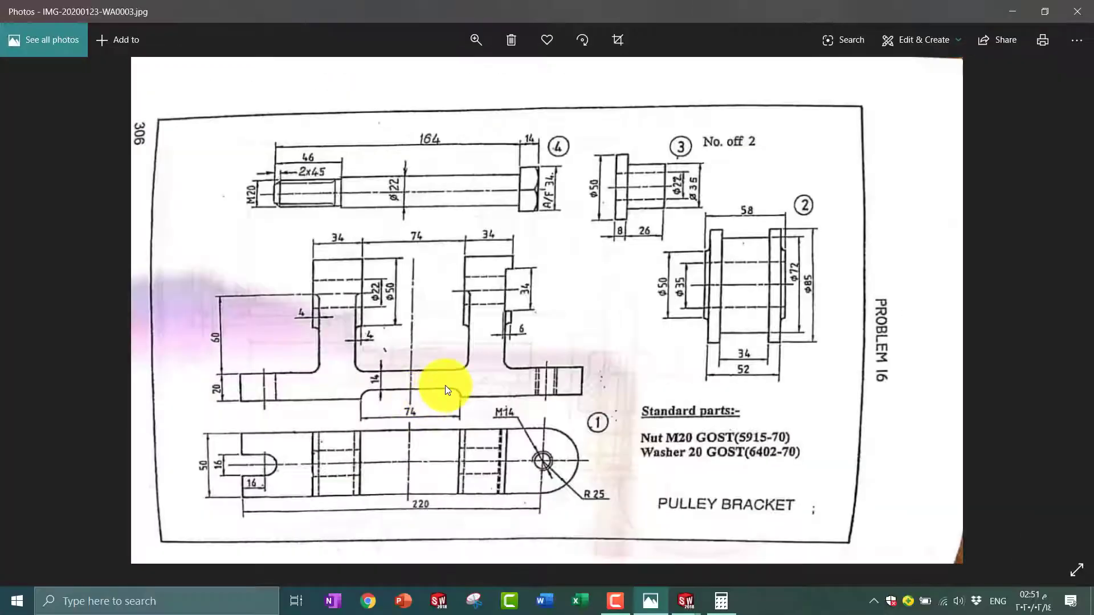
- Draw the notched base of the half-profile with lines starting from the origin
left_click(650, 600)
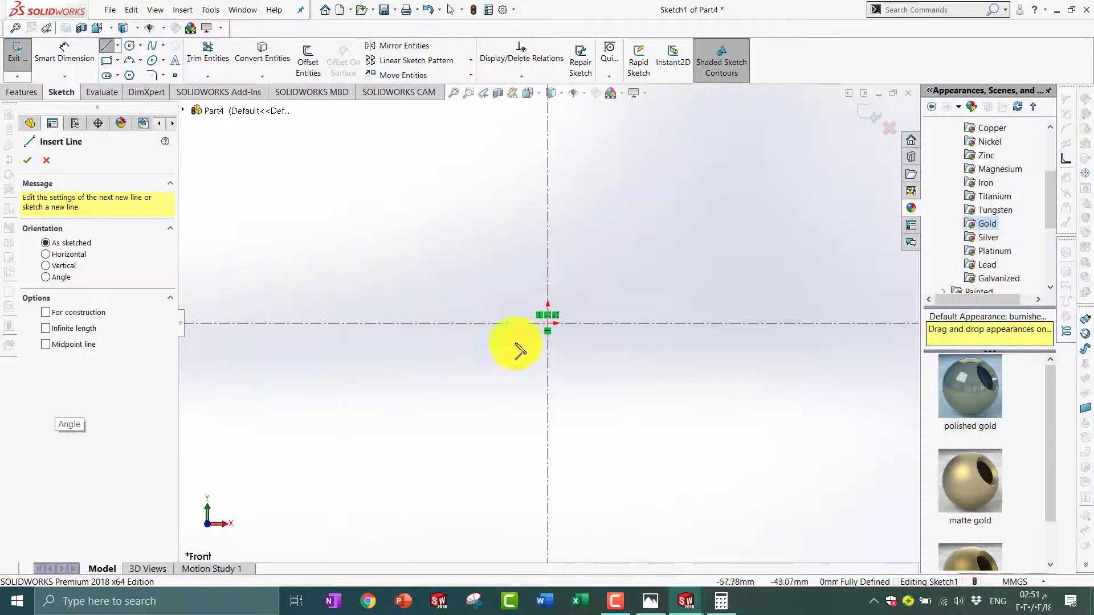
left_click(548, 286)
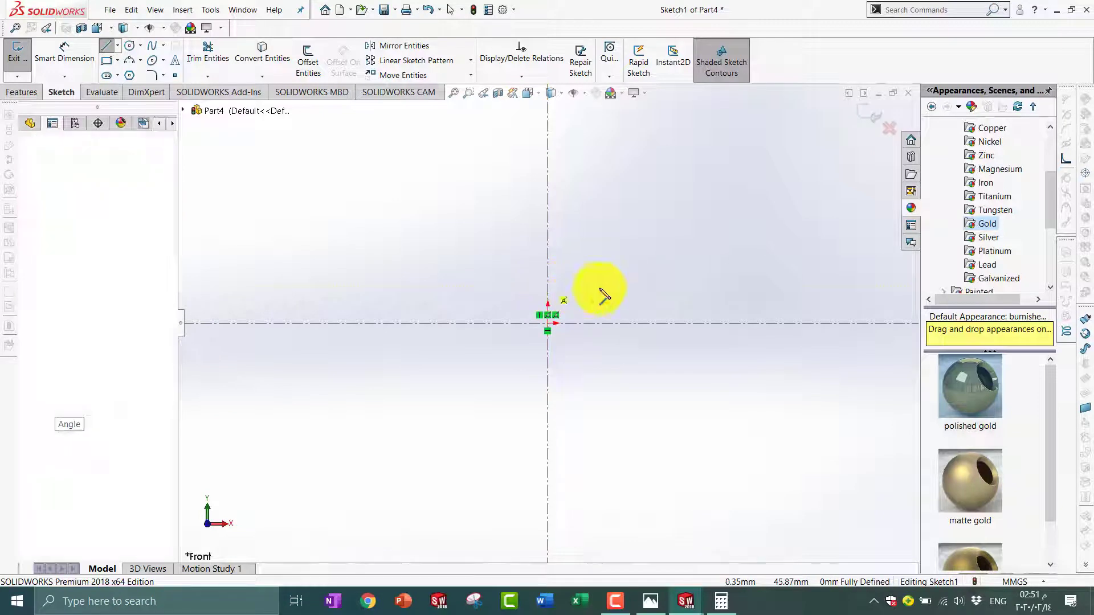
left_click(696, 286)
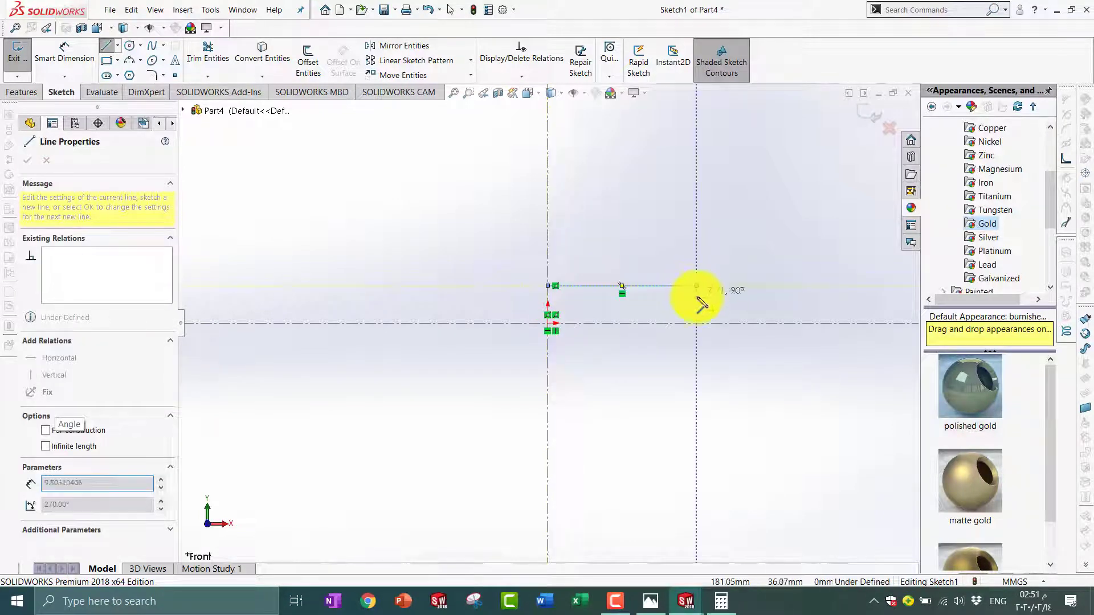
left_click(697, 323)
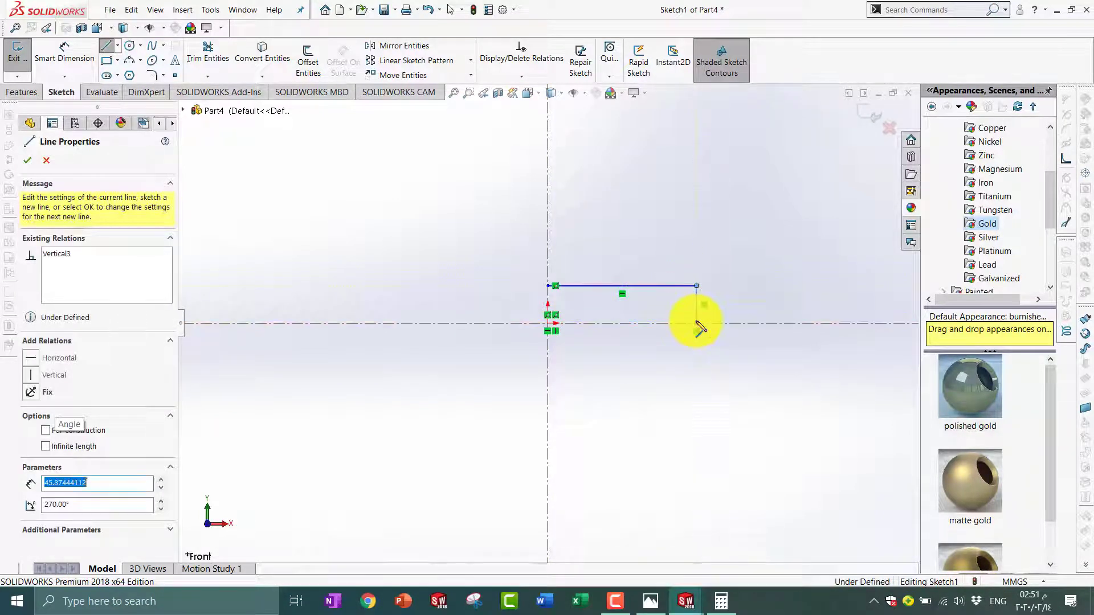
left_click(880, 324)
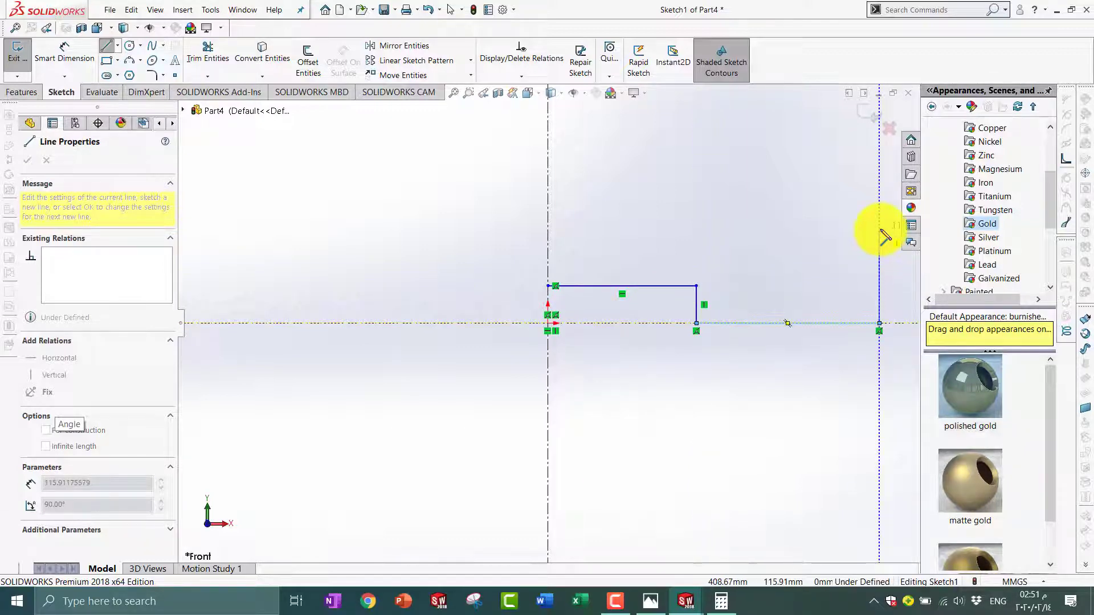
left_click(879, 241)
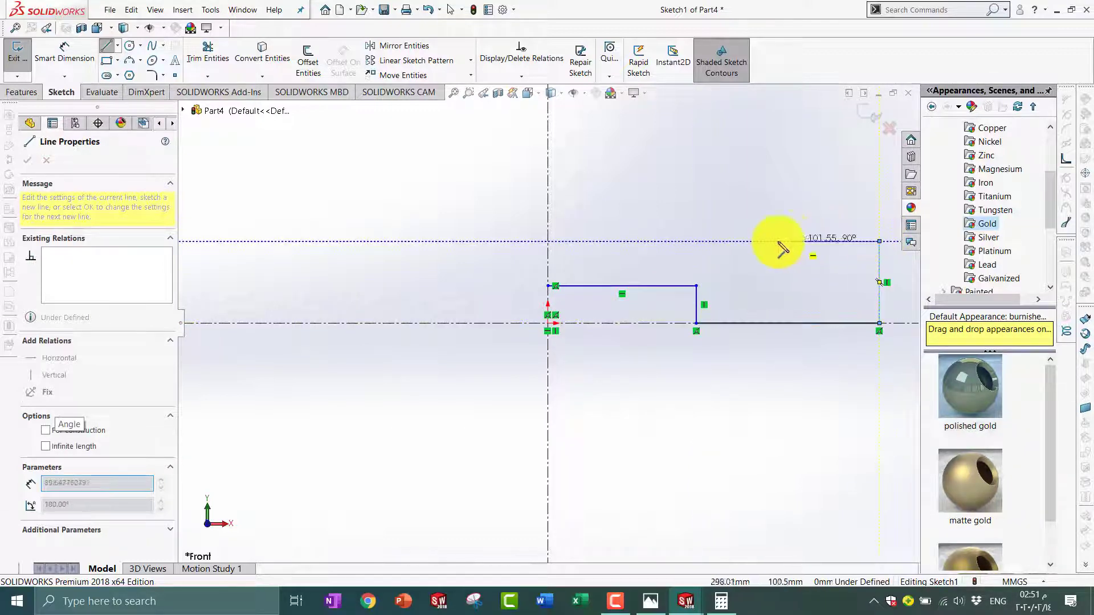
left_click(717, 241)
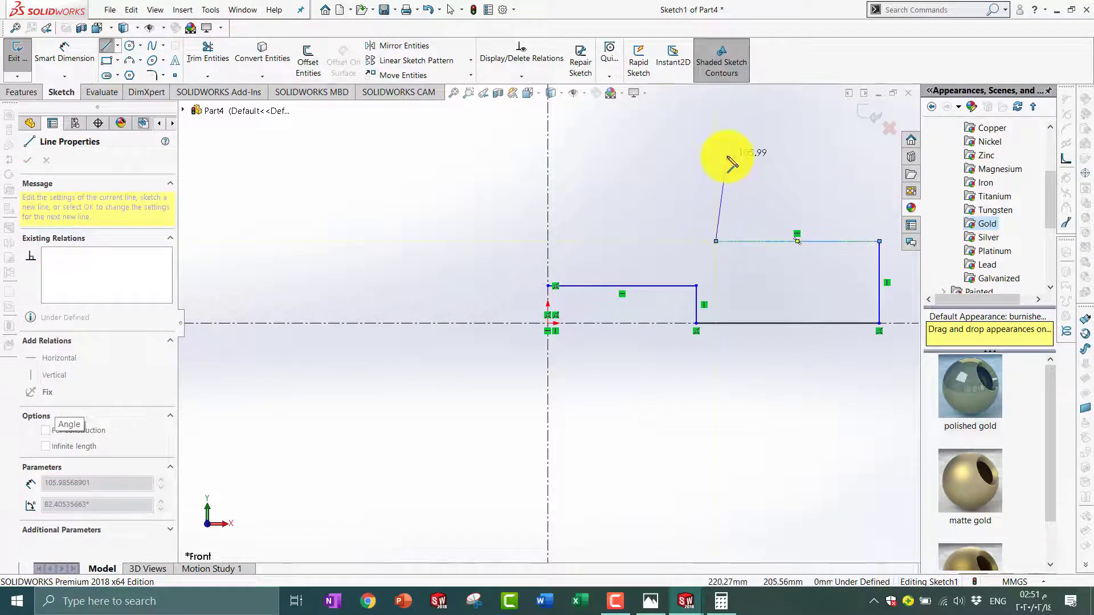
scroll(721, 151, "up", 5)
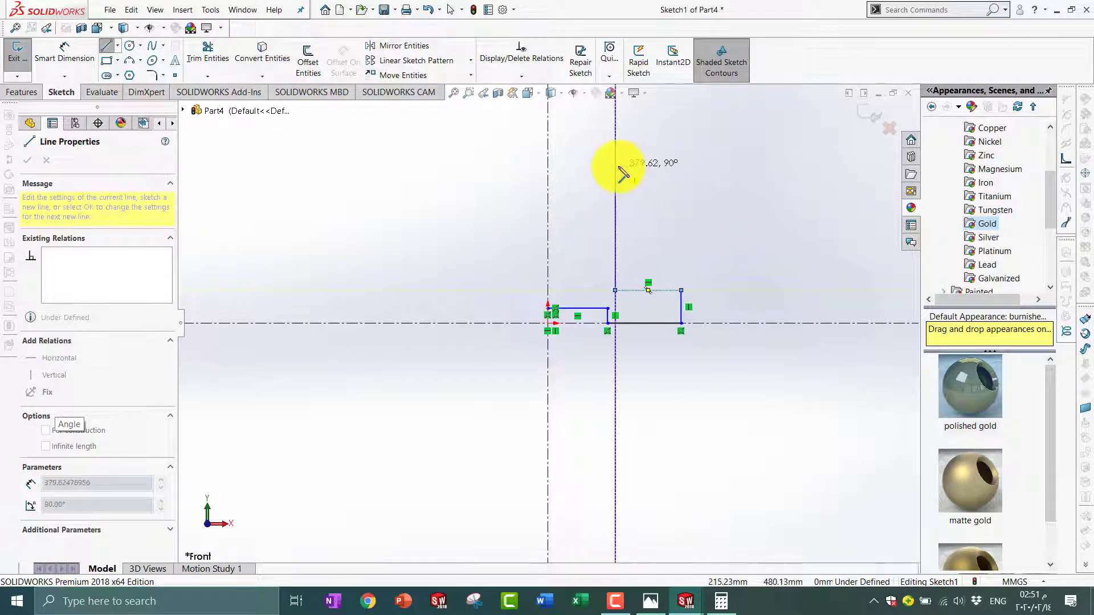
- Draw the tall upright and step back, closing the profile at the origin
left_click(615, 200)
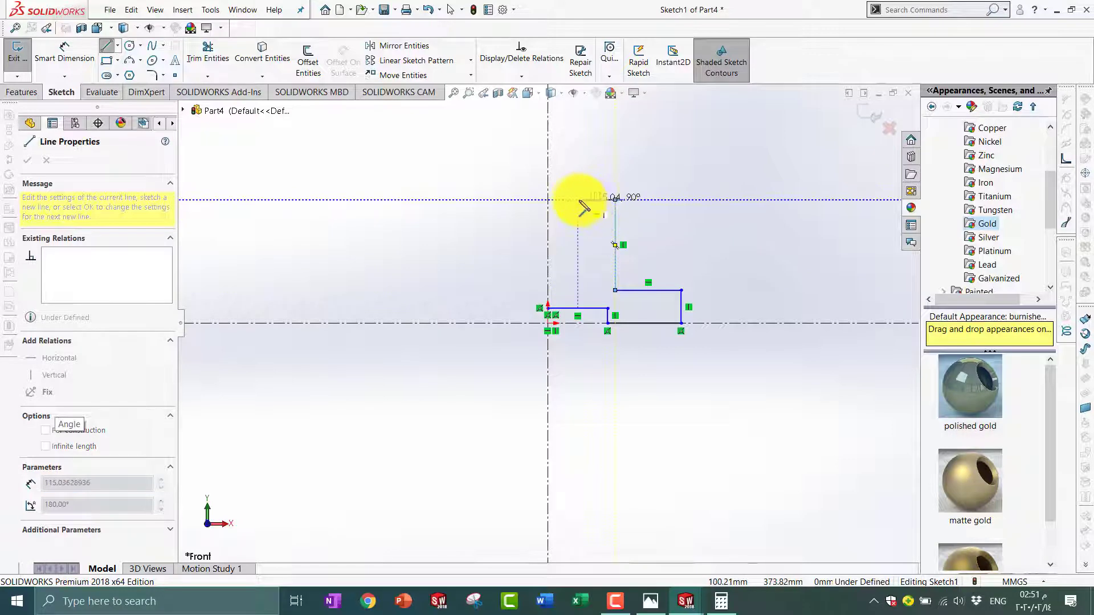
left_click(577, 199)
left_click(577, 291)
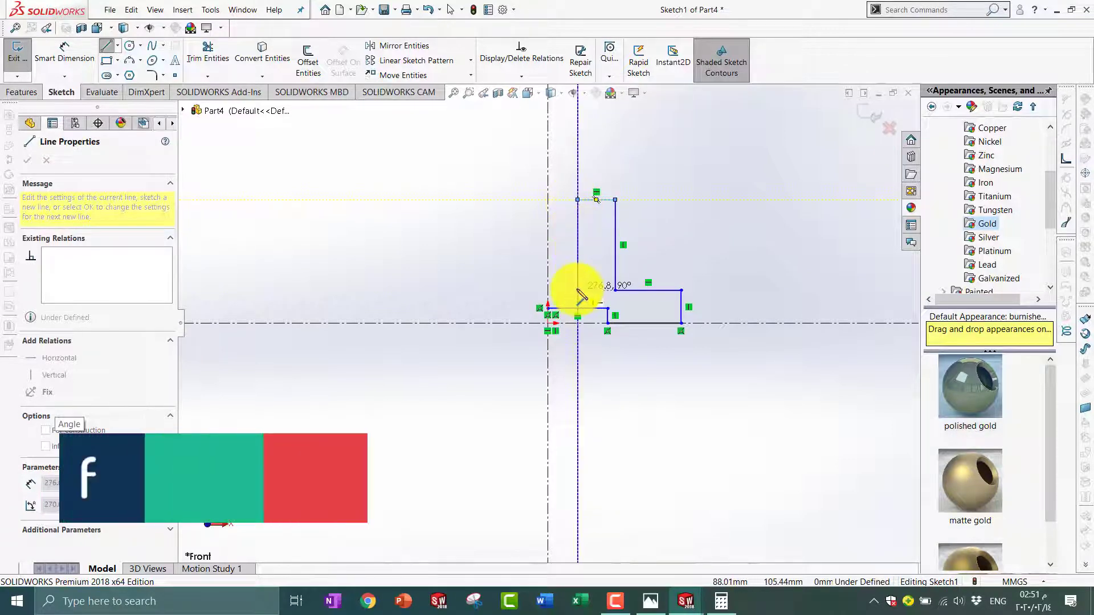
scroll(548, 296, "down", 5)
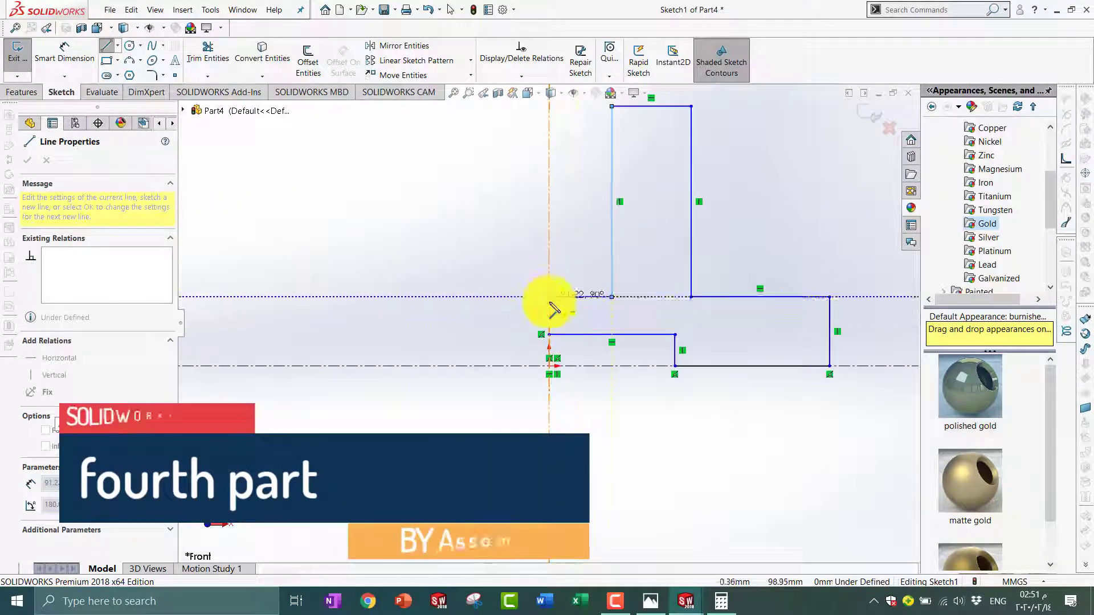
scroll(549, 298, "down", 5)
left_click(549, 295)
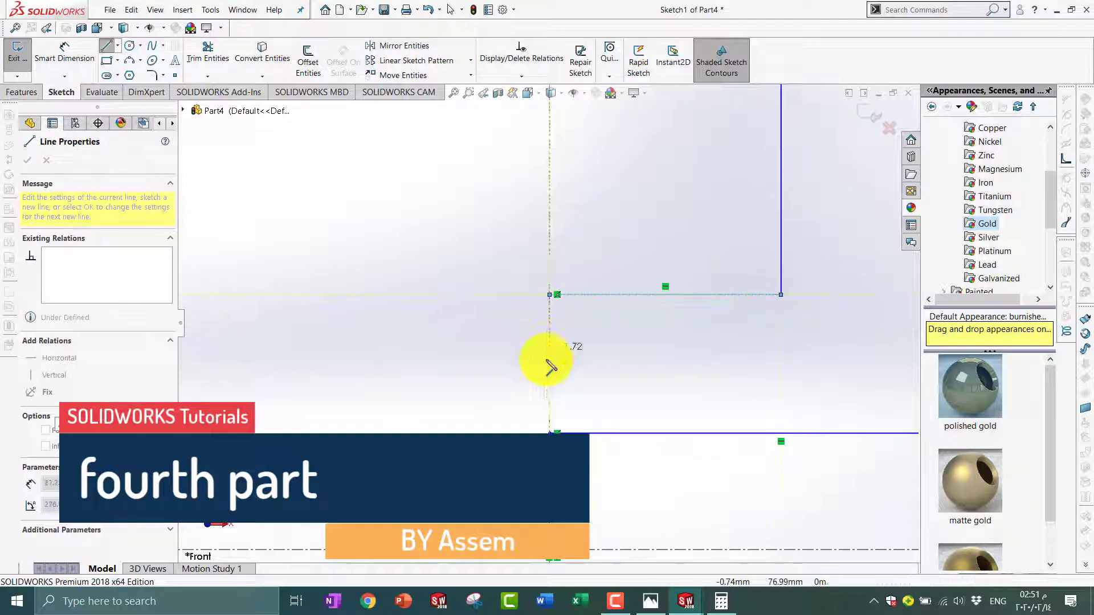
left_click(550, 433)
scroll(567, 436, "up", 5)
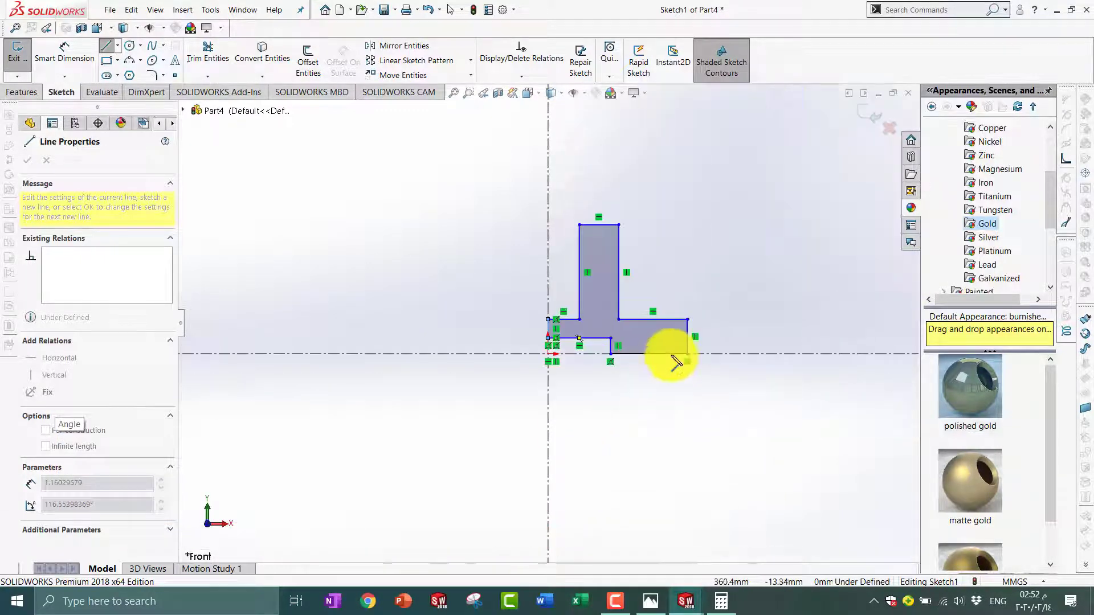
scroll(671, 361, "down", 3)
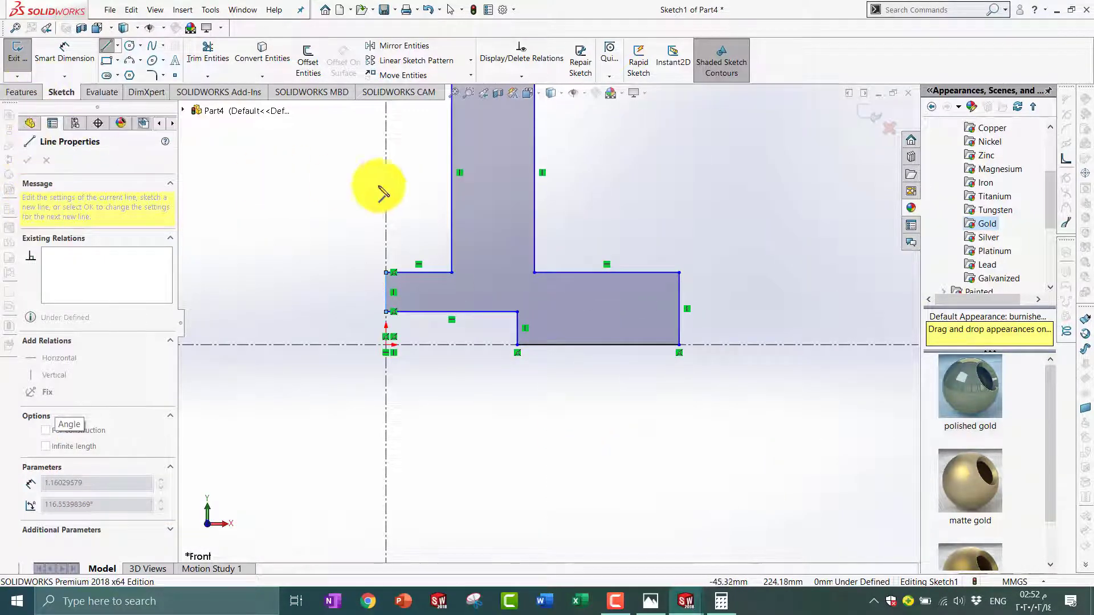
left_click(76, 55)
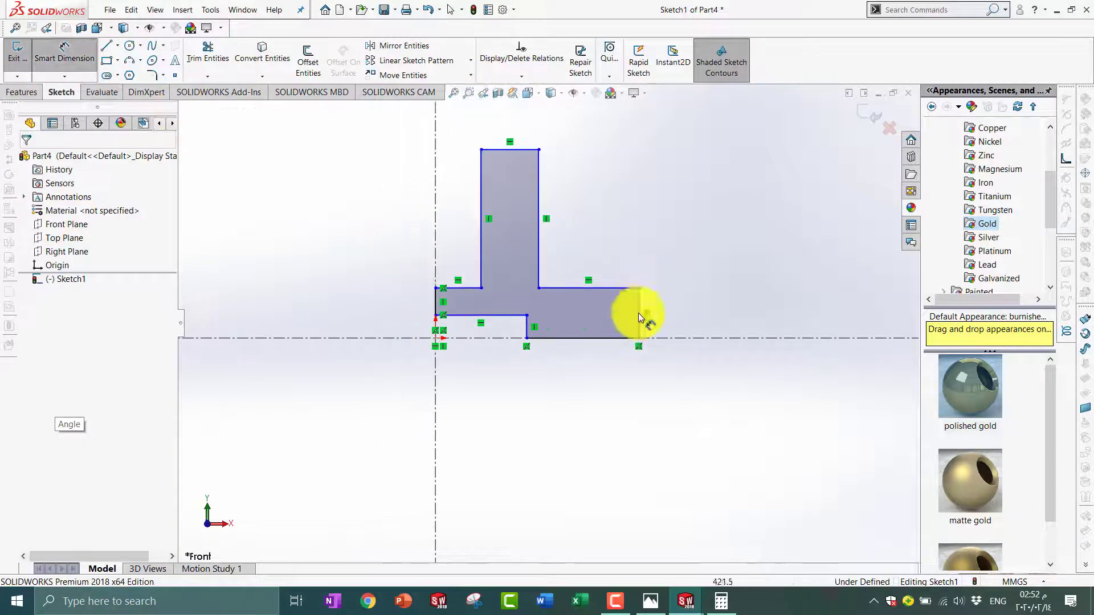
- Dimension the bottom notch to 37 mm, half the drawing's 74 mm gap
scroll(453, 345, "down", 5)
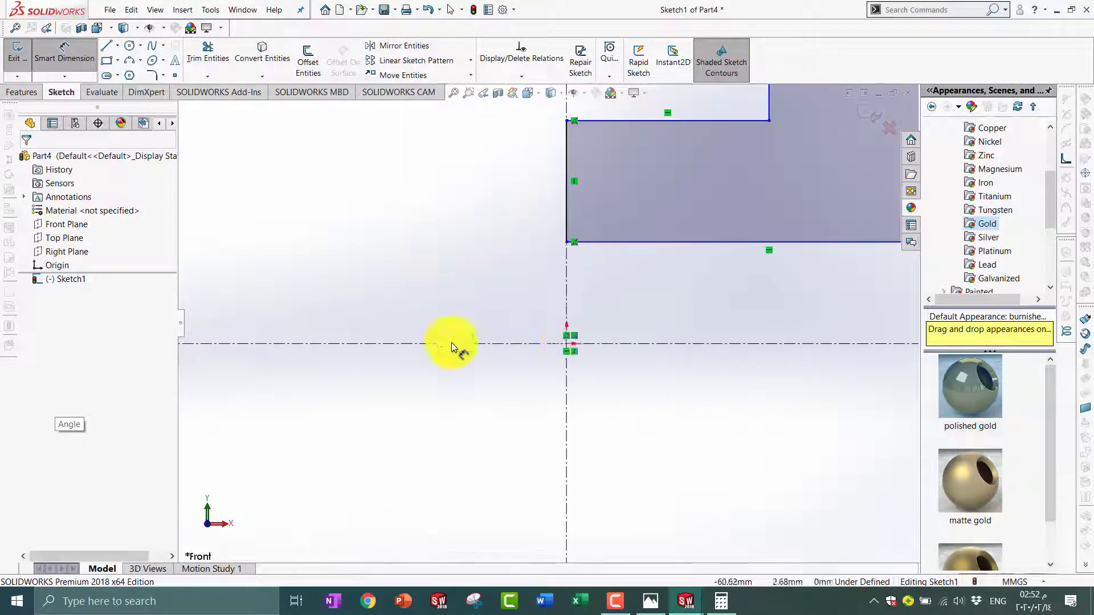
left_click(569, 305)
scroll(627, 303, "up", 2)
left_click(719, 308)
left_click(659, 368)
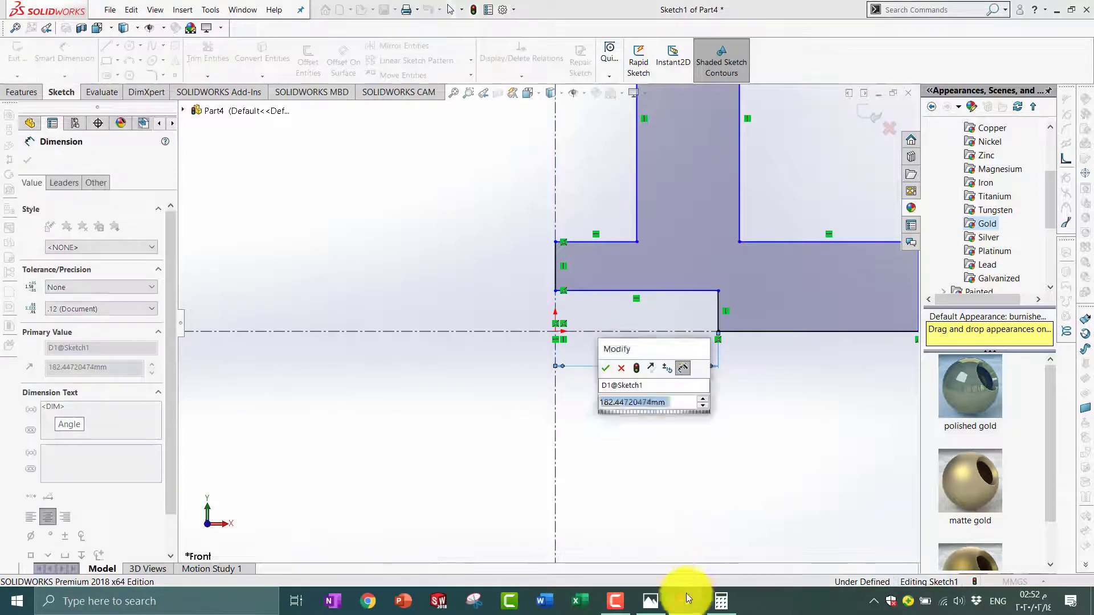
left_click(657, 601)
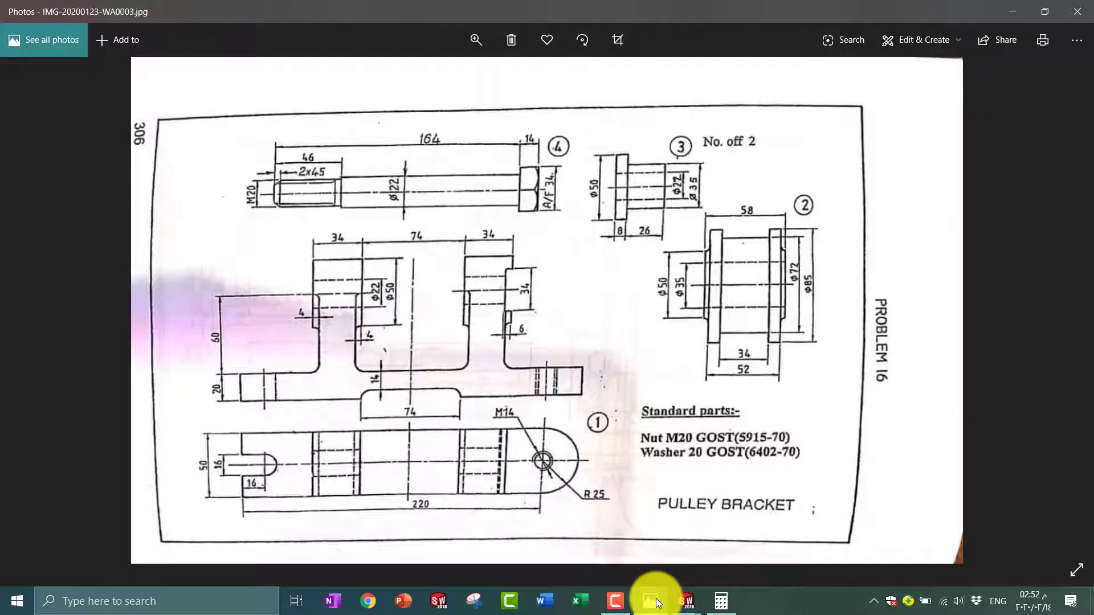
left_click(656, 601)
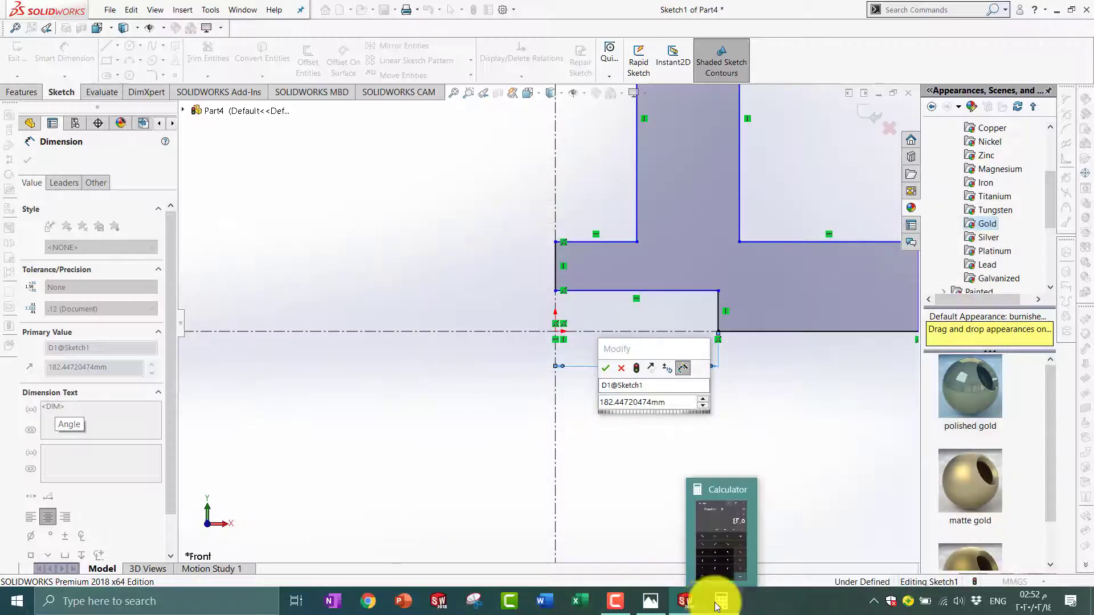
left_click(721, 601)
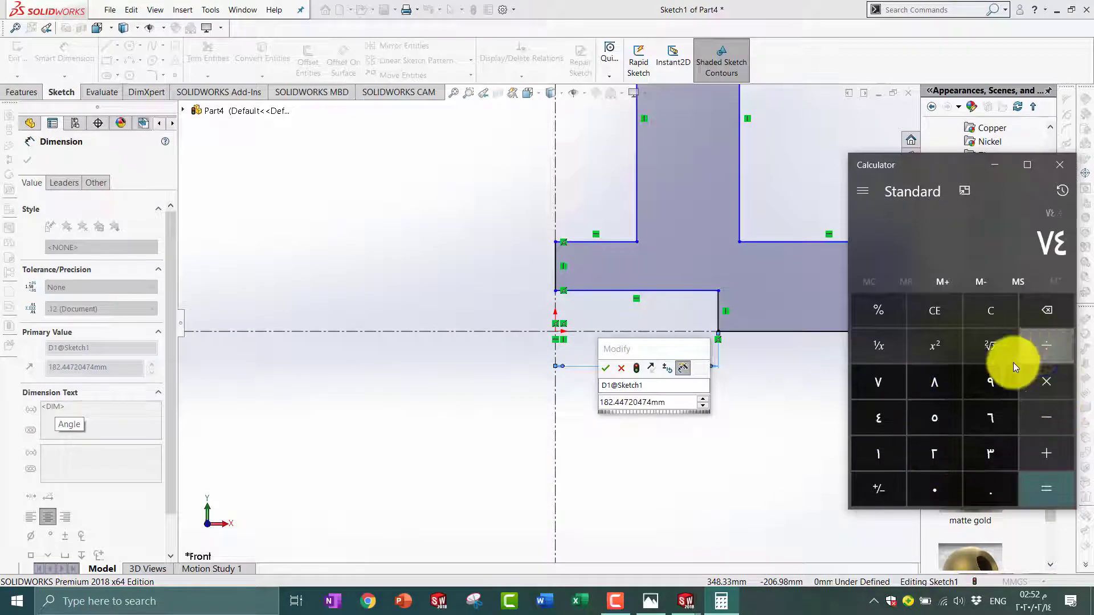
left_click(849, 322)
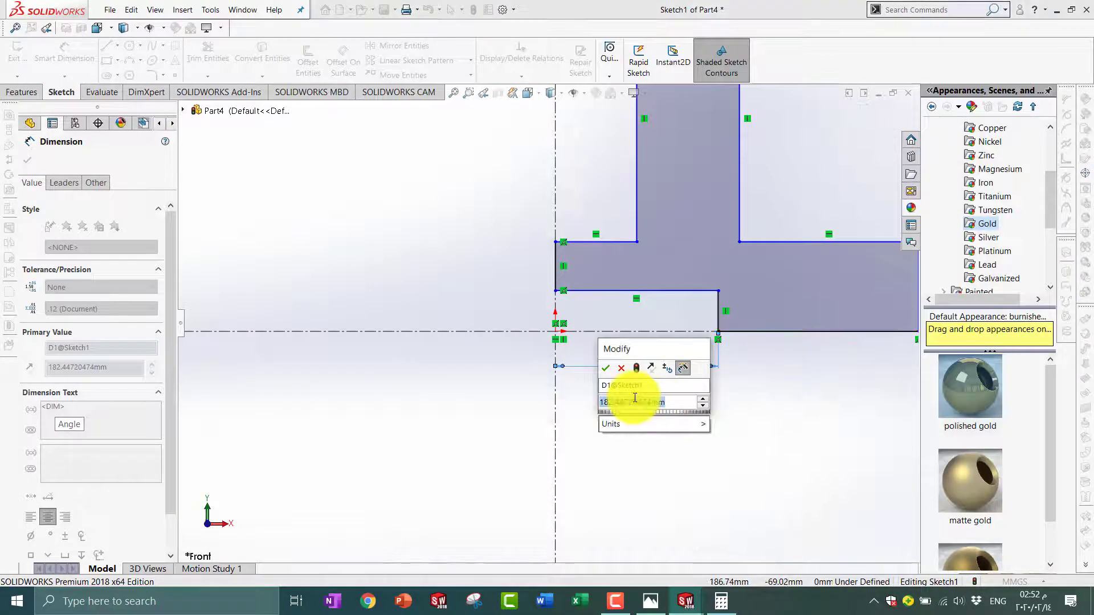
type("37")
key("Return")
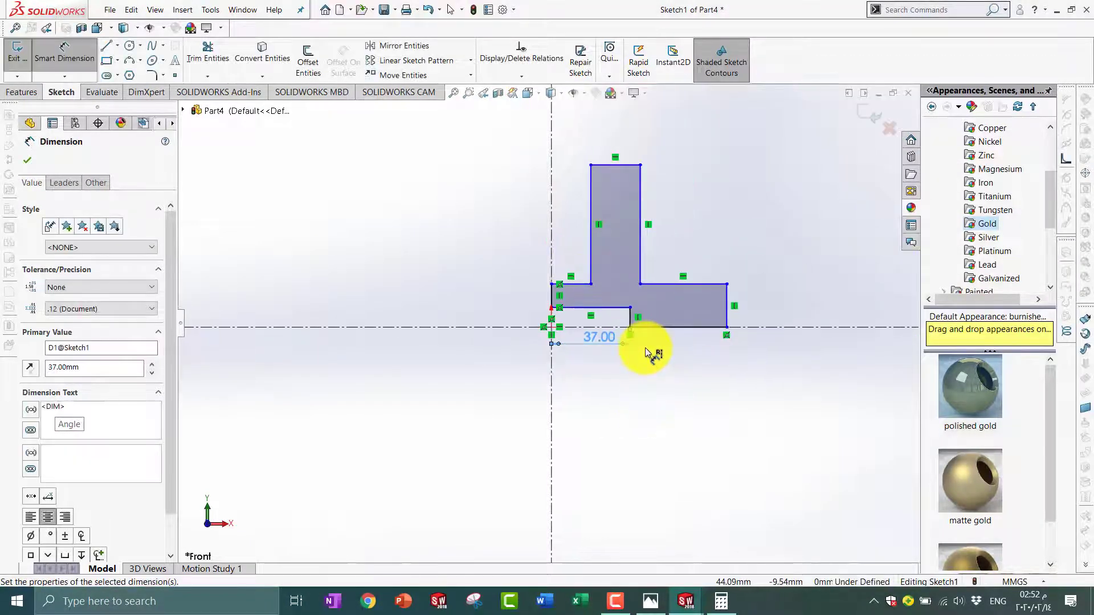
- Look up the next size on the drawing and work it out in Calculator
left_click(650, 601)
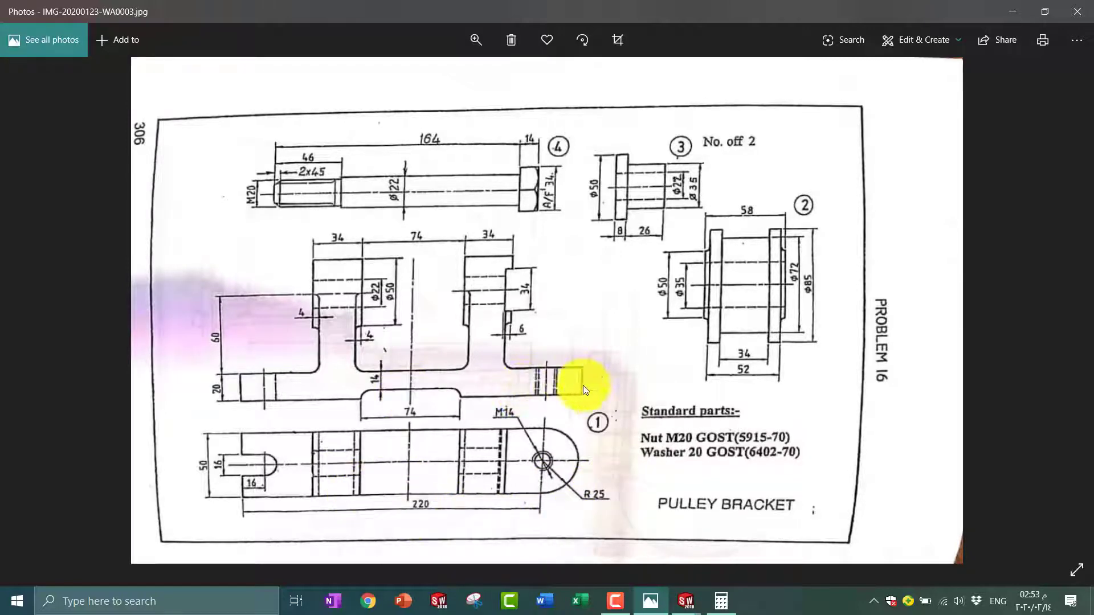
left_click(721, 601)
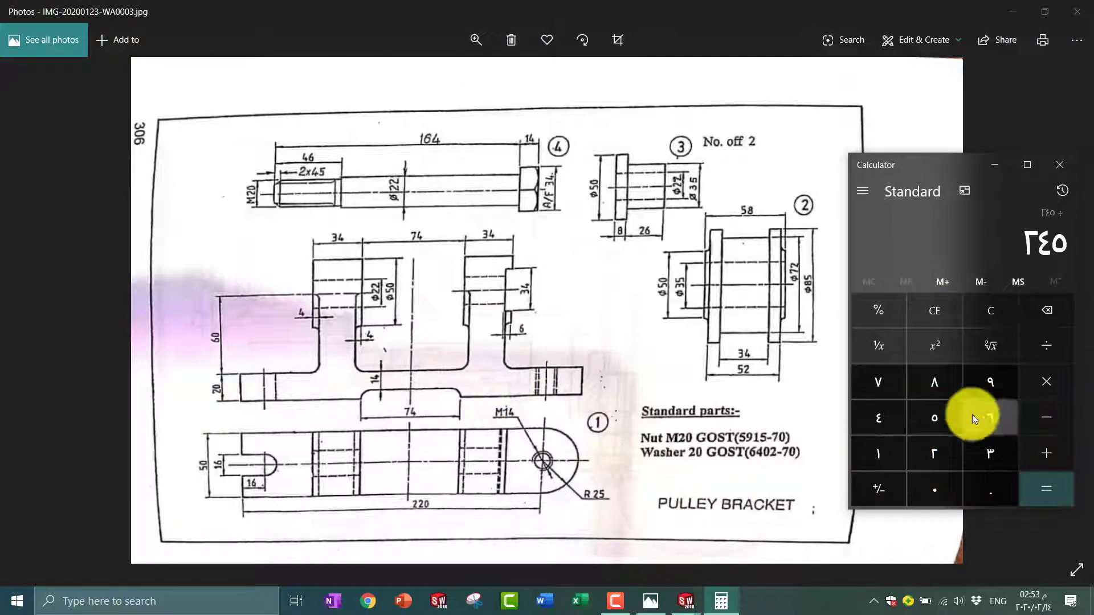
left_click(1026, 489)
left_click(651, 601)
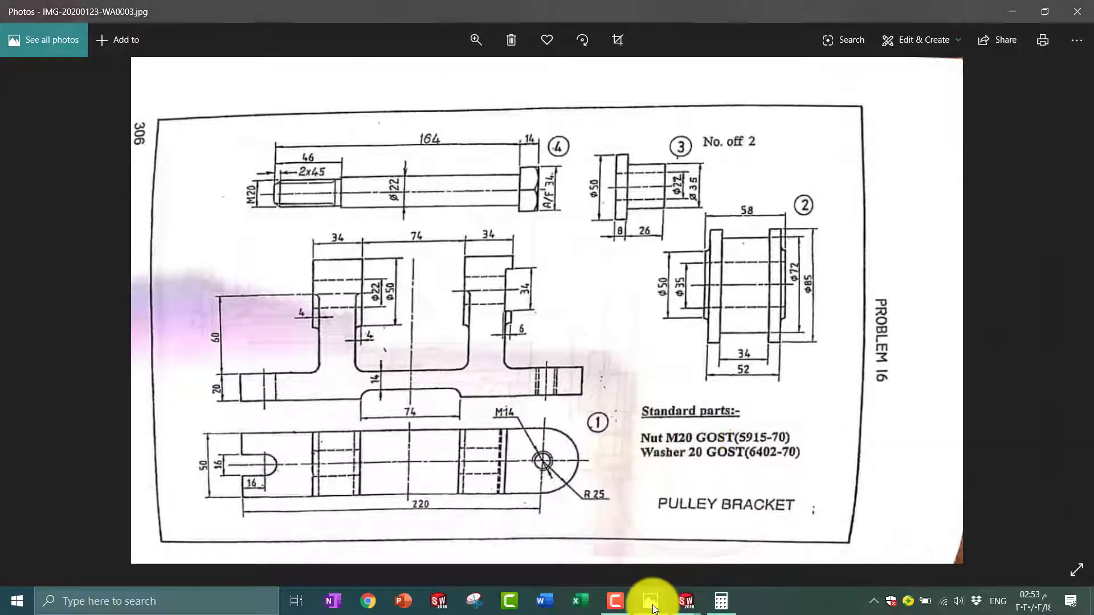
- Dimension the base profile to 122.50 mm overall length
left_click(775, 242)
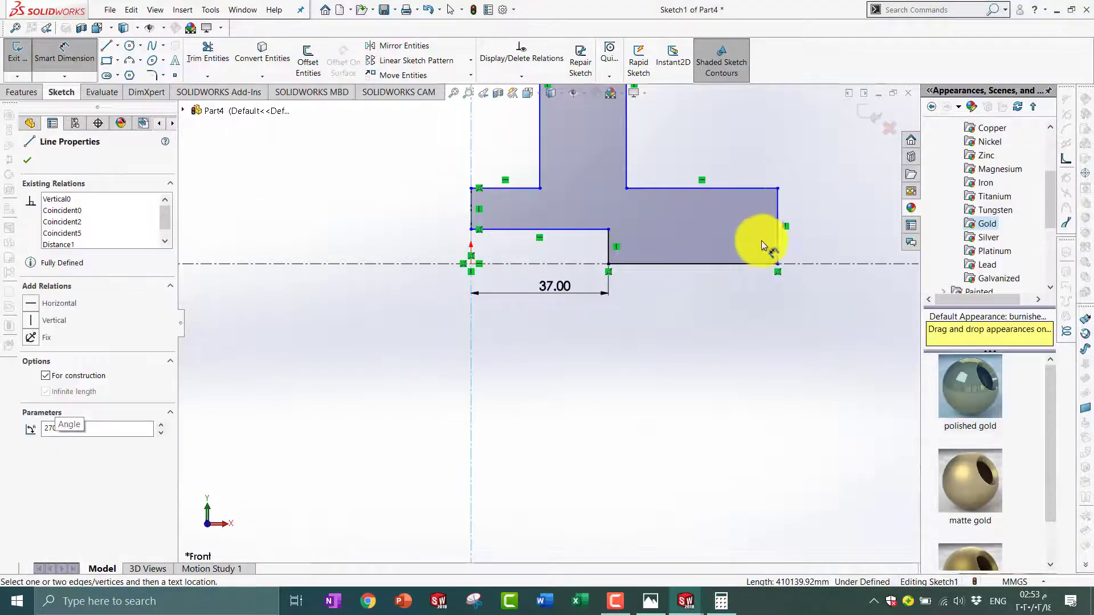
left_click(648, 338)
left_click(649, 601)
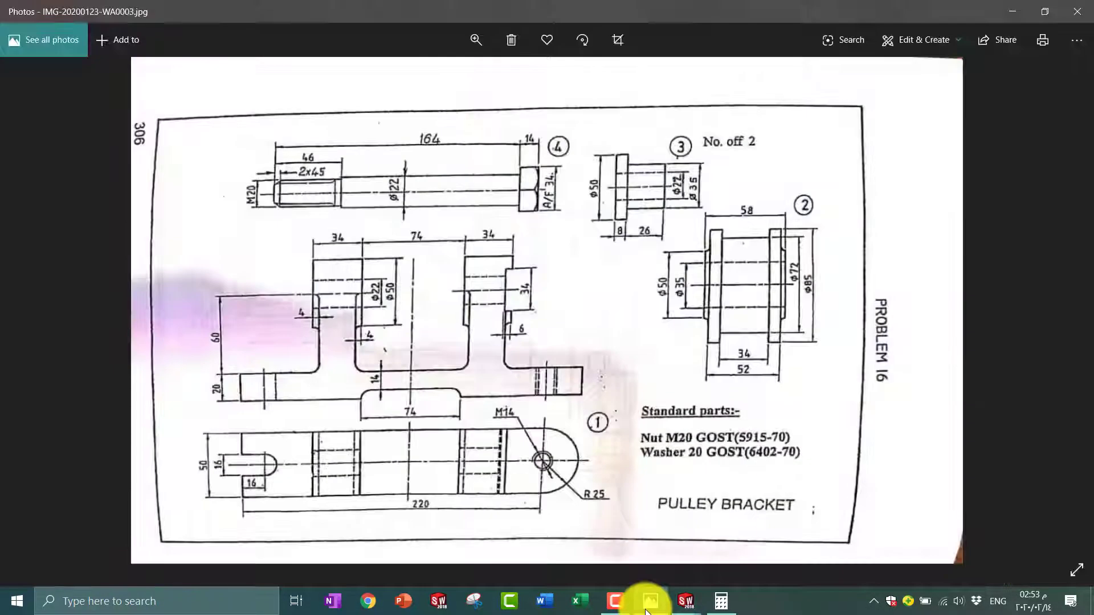
left_click(721, 601)
left_click(651, 602)
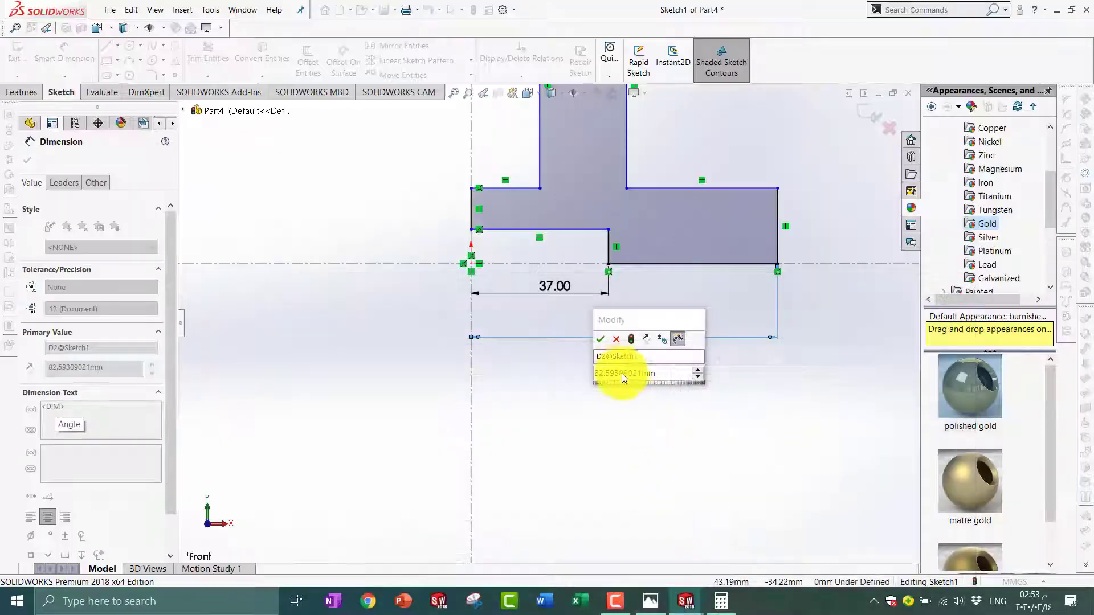
type(".5")
key("Return")
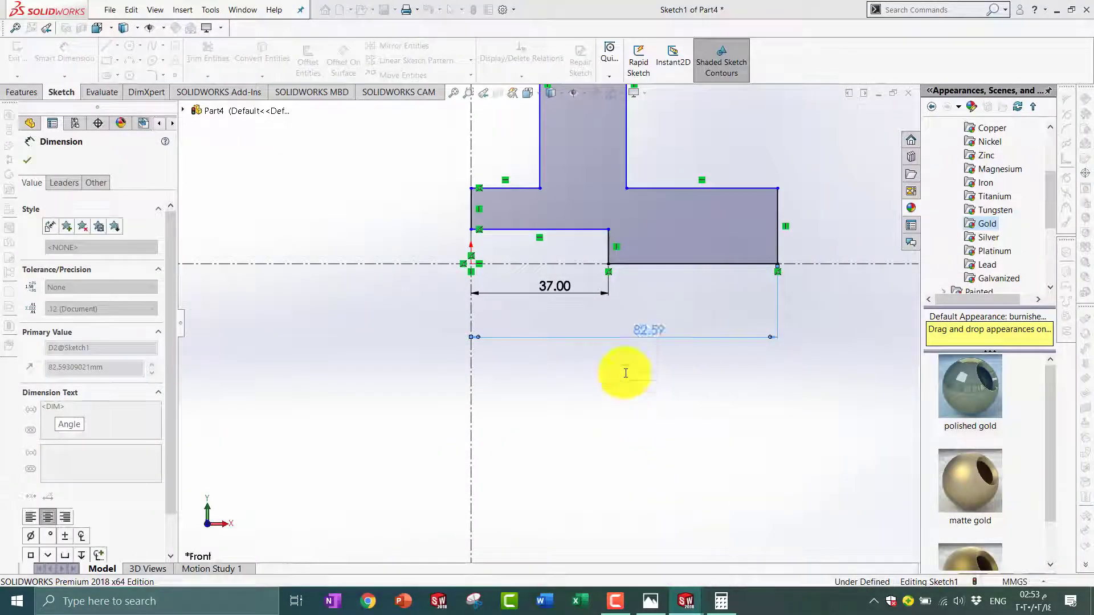
- Dimension the tall upright's top edge to 34.00 mm width
scroll(655, 365, "up", 3)
scroll(655, 324, "down", 5)
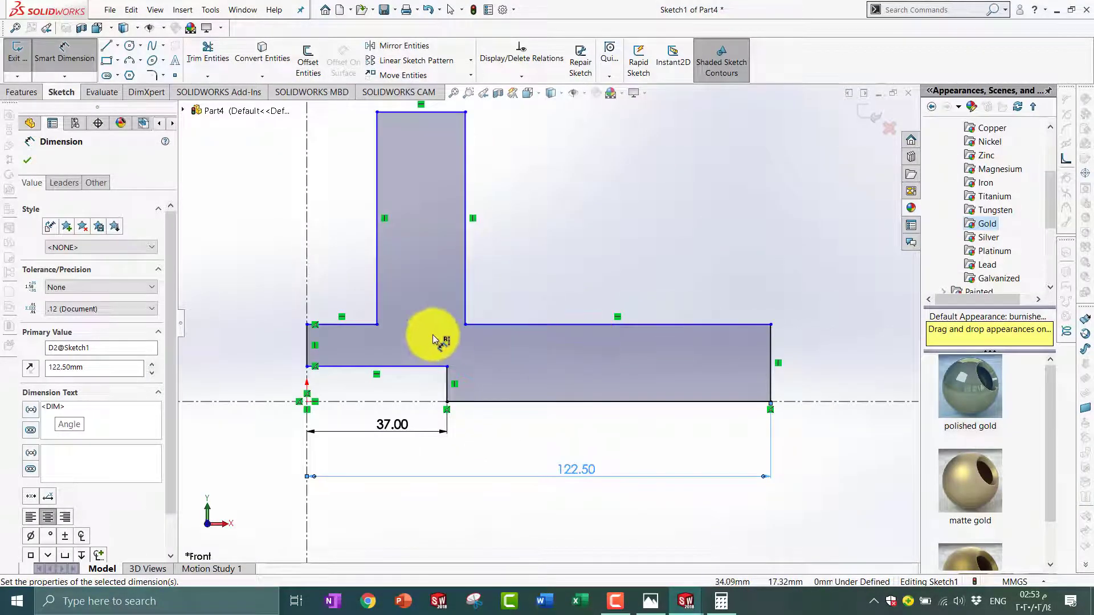
scroll(420, 191, "up", 4)
scroll(469, 204, "down", 3)
left_click(469, 204)
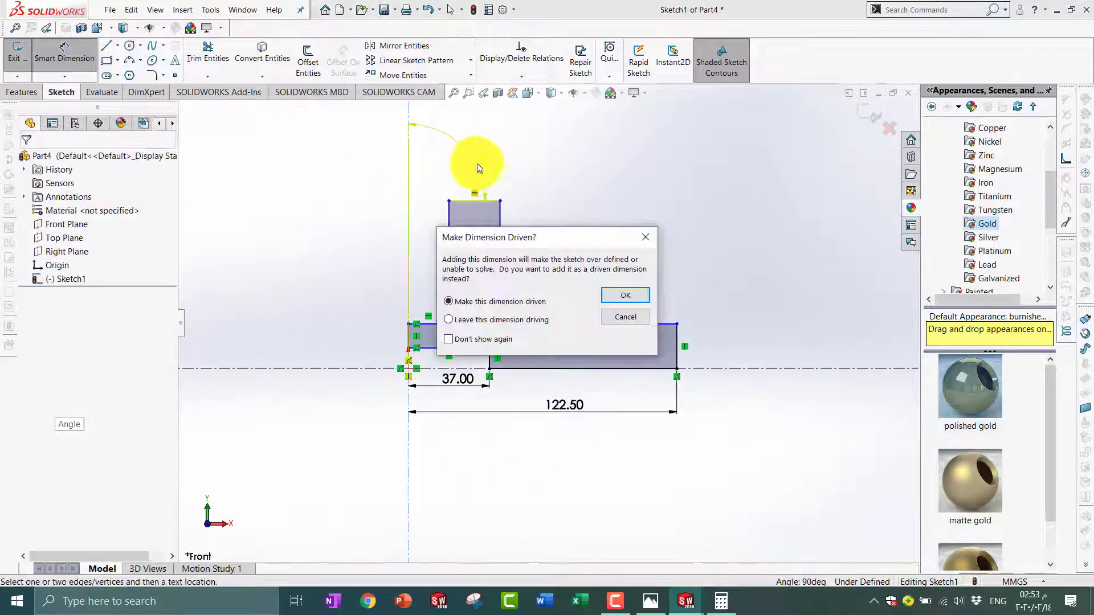
left_click(625, 292)
left_click(499, 194)
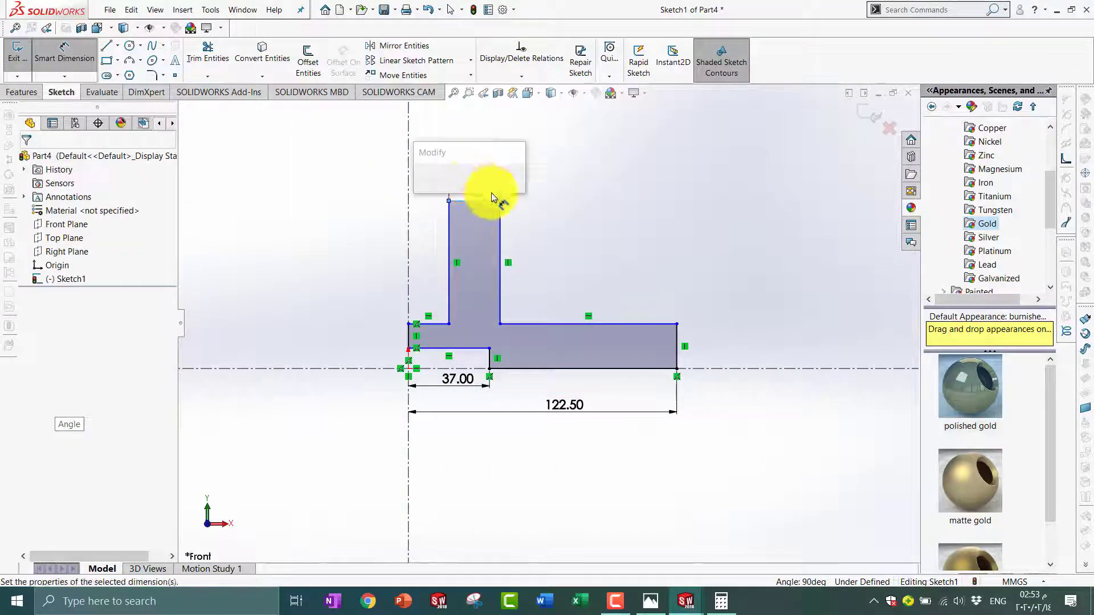
left_click(651, 601)
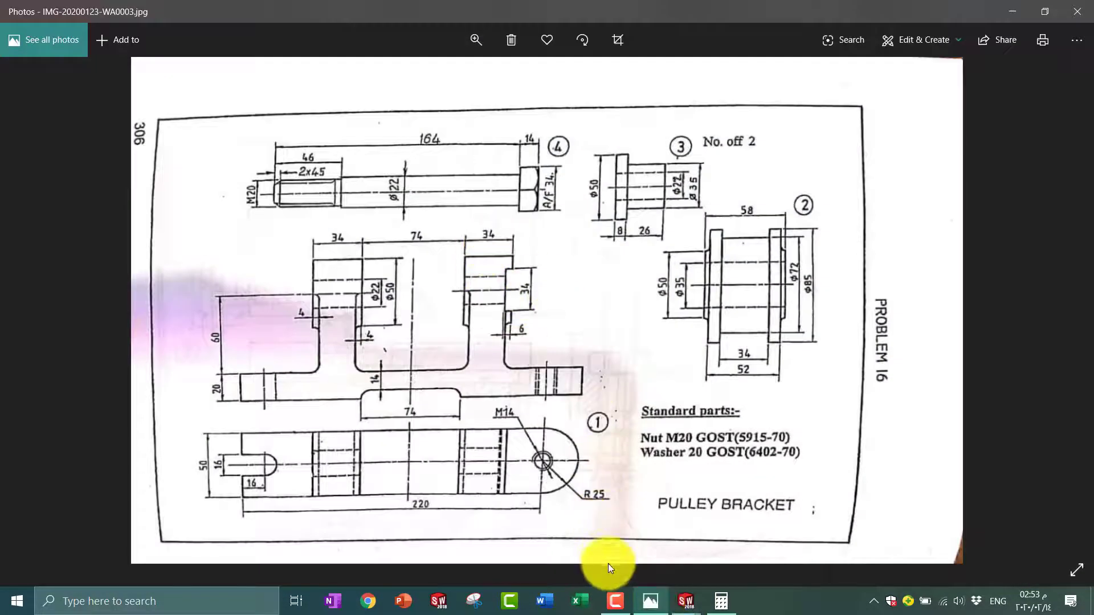
left_click(686, 602)
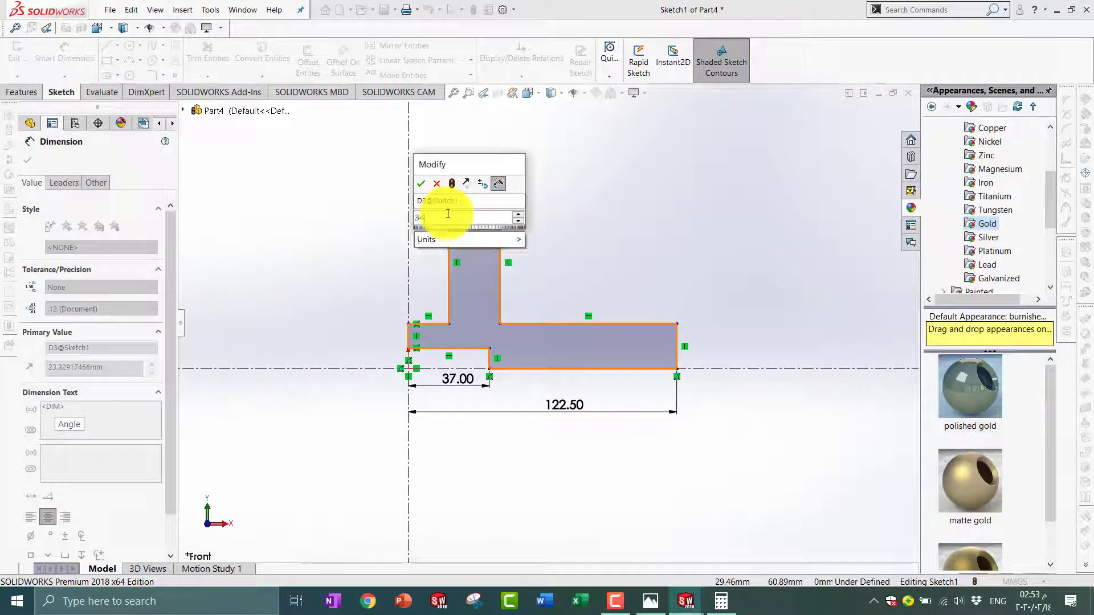
key("Return")
left_click(650, 601)
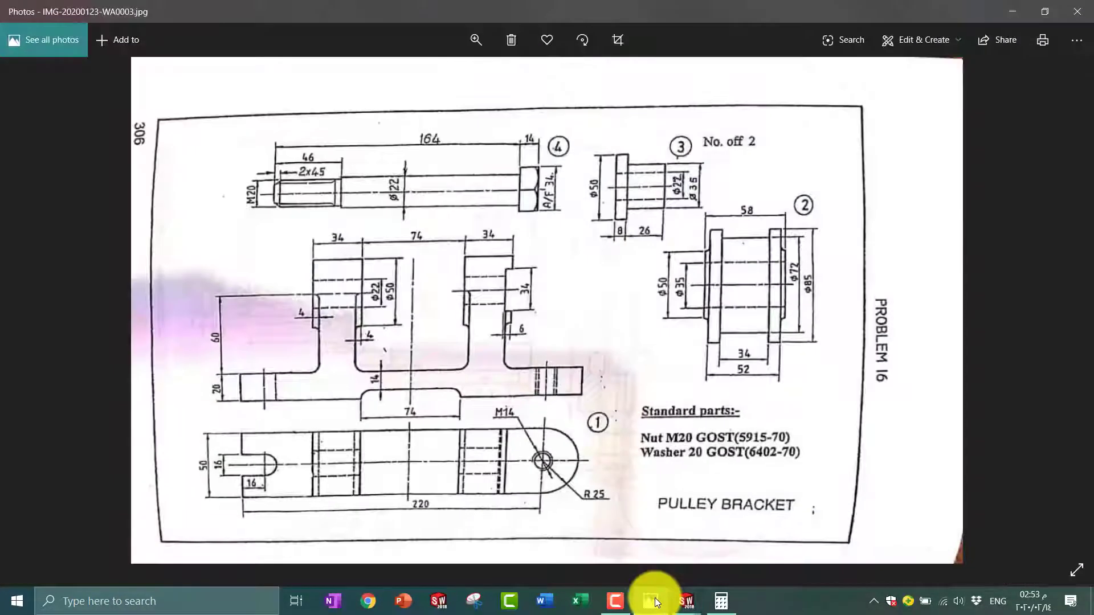
left_click(686, 601)
- Set the base's right end height to 20.00 mm
left_click(679, 345)
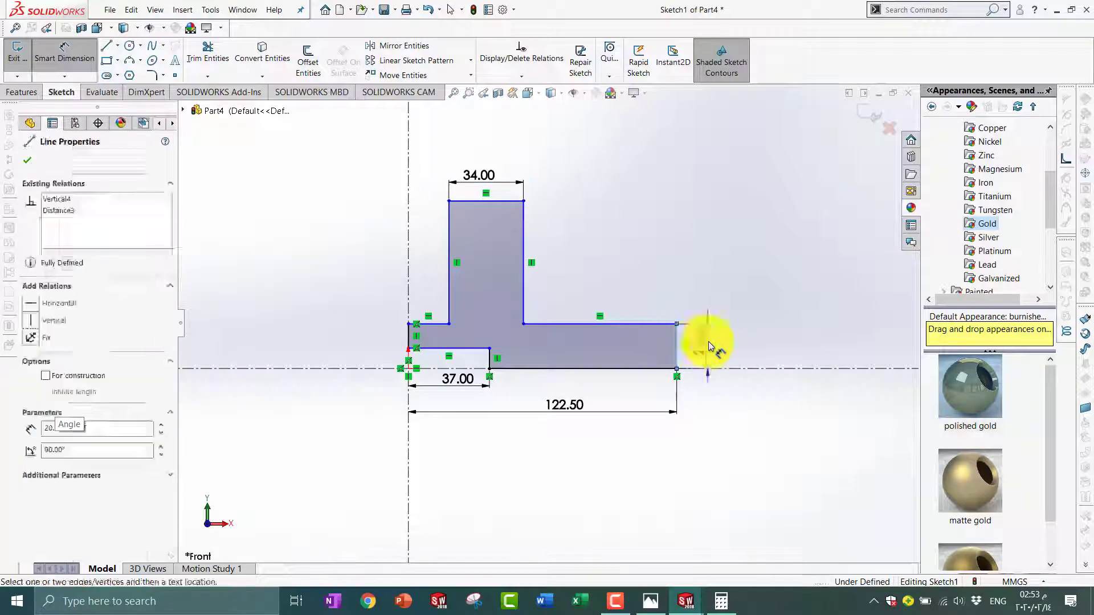
left_click(712, 348)
type("20")
key("Return")
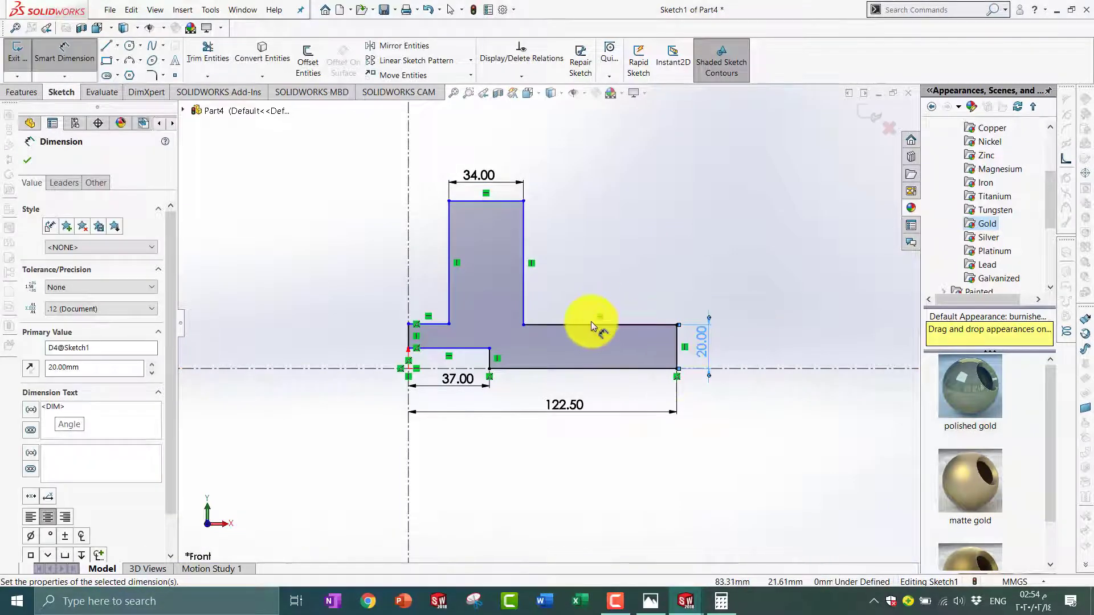
- Dimension the upright's top 85.00 mm above the base
left_click(677, 325)
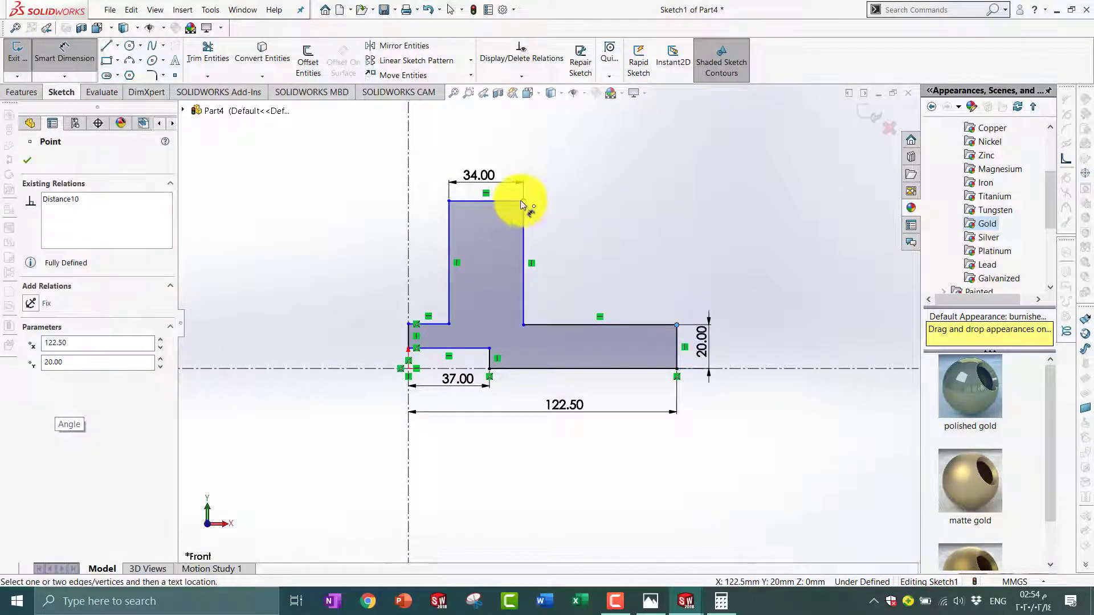
left_click(524, 201)
left_click(710, 261)
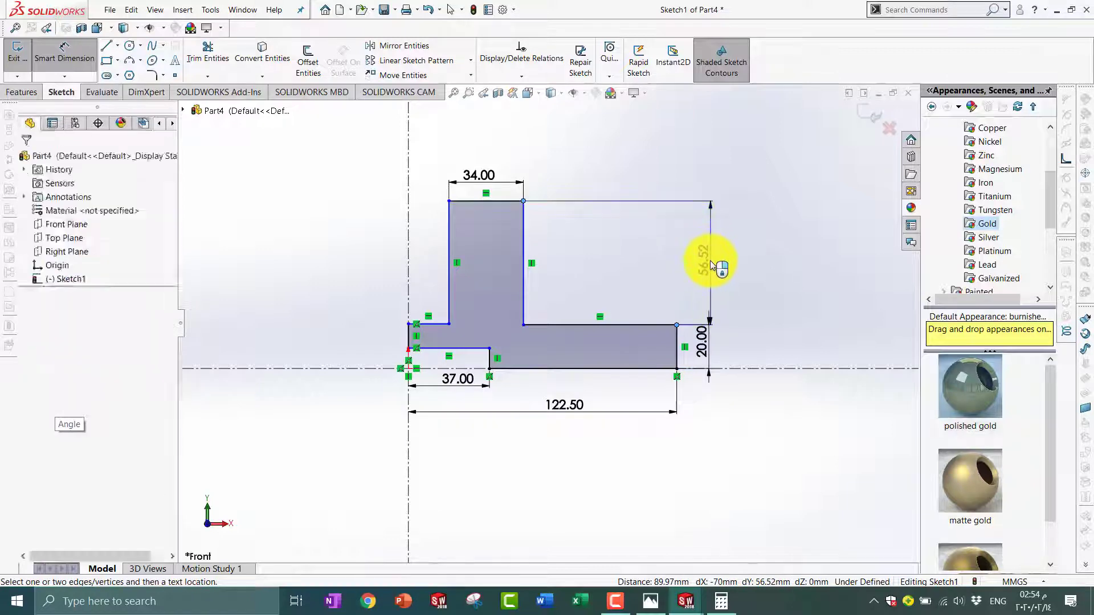
left_click(651, 601)
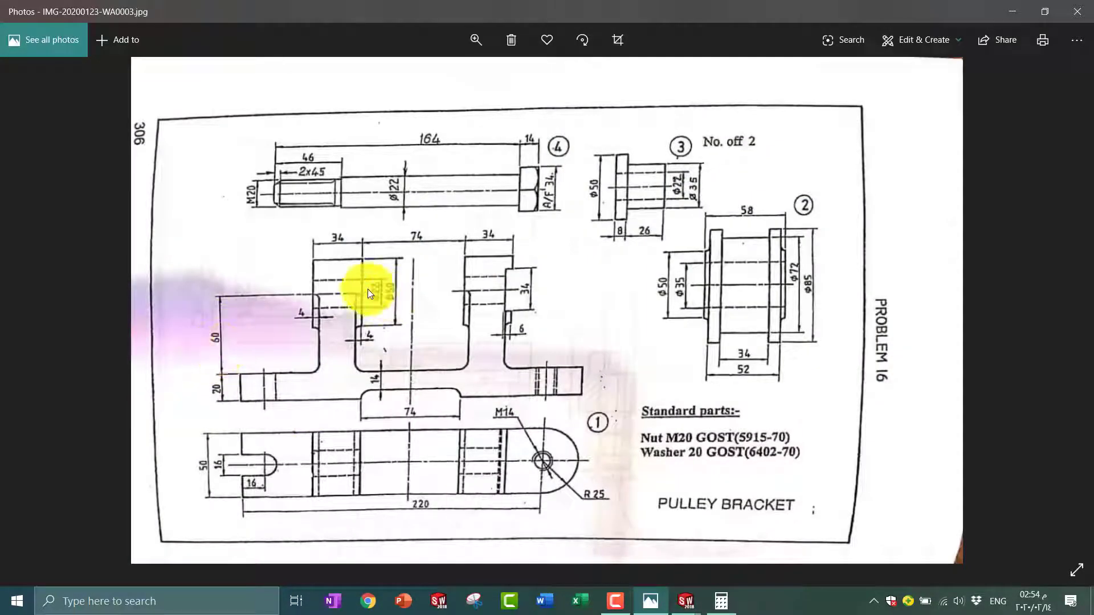
left_click(651, 601)
type("5")
key("Return")
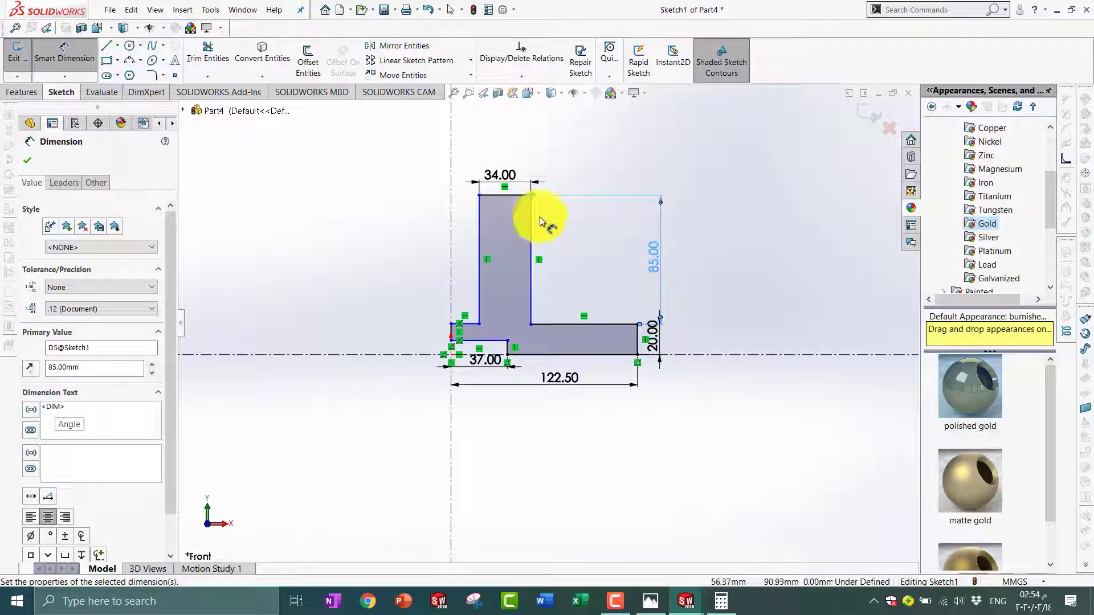
- Set the upright's inner edge 37.00 mm from the centreline
scroll(471, 334, "down", 5)
scroll(461, 387, "down", 1)
left_click(550, 200)
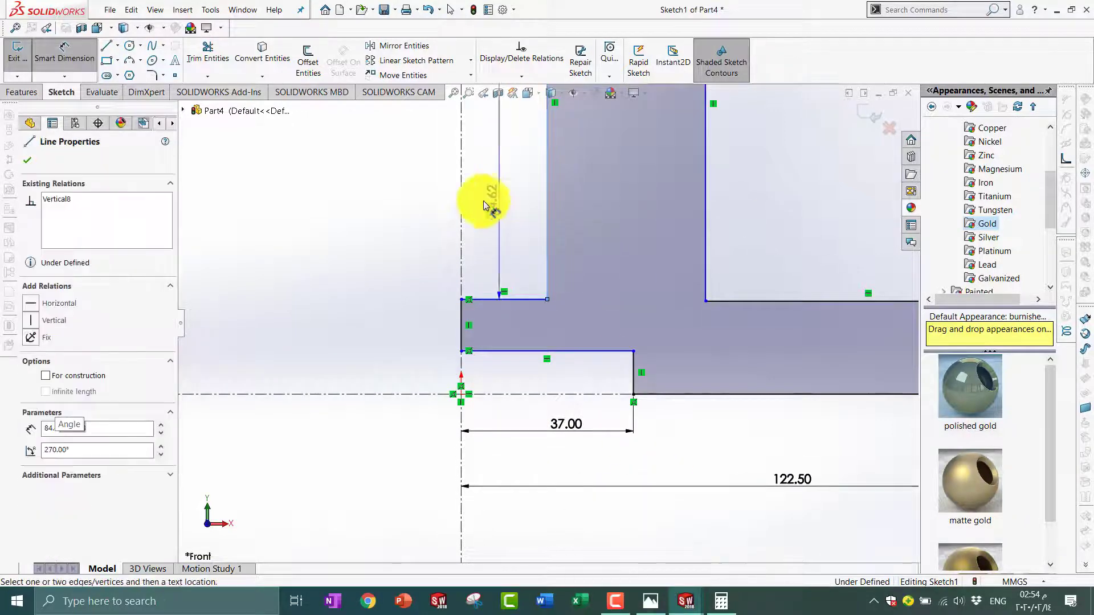
left_click(463, 195)
left_click(519, 234)
type("37")
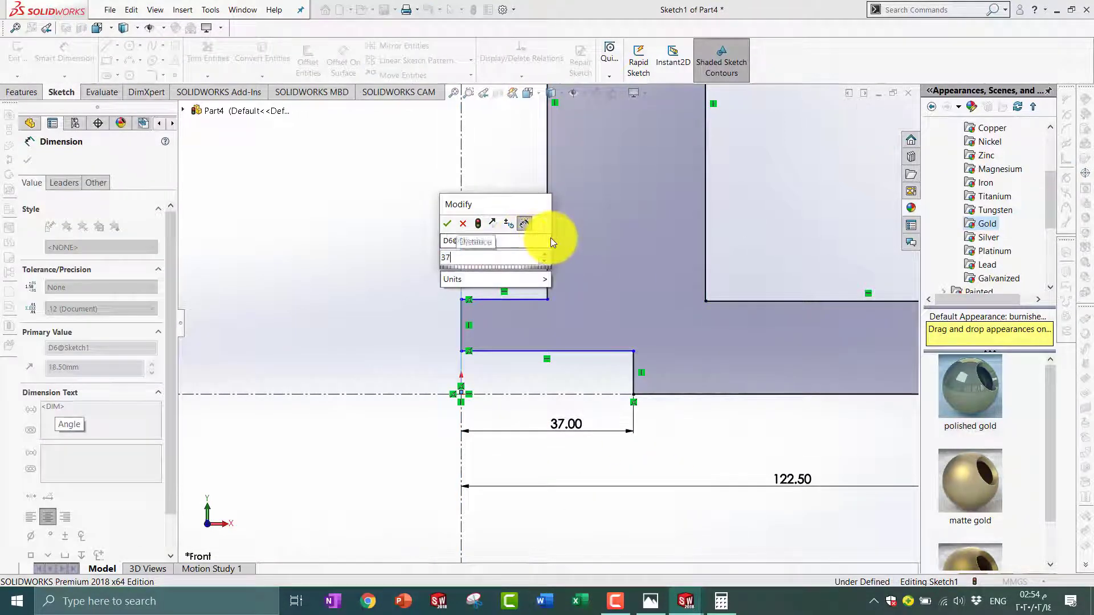
key("Return")
left_click(650, 602)
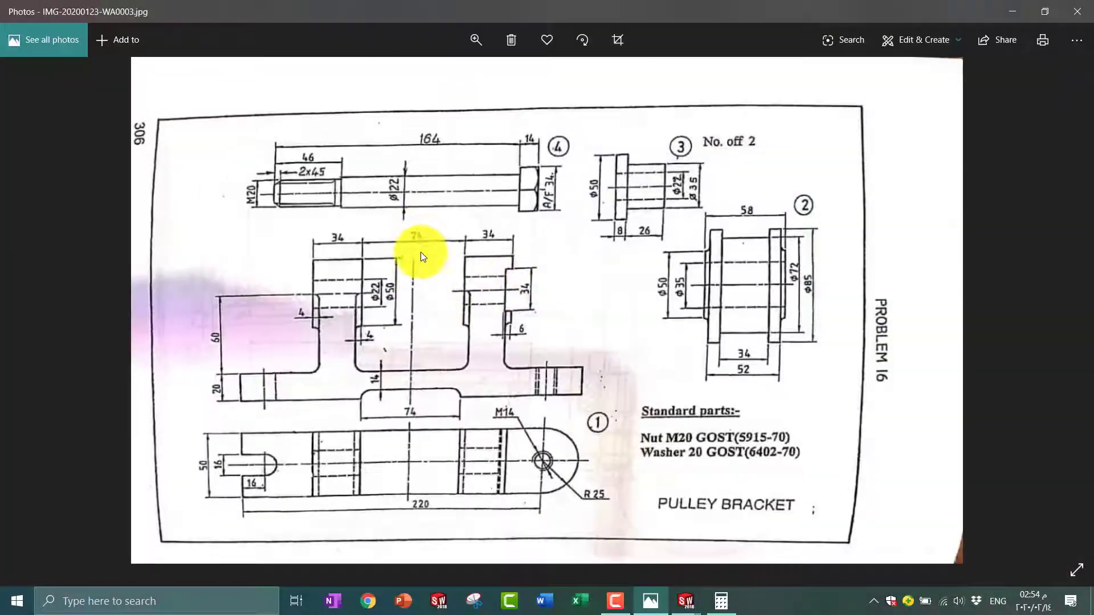
left_click(643, 596)
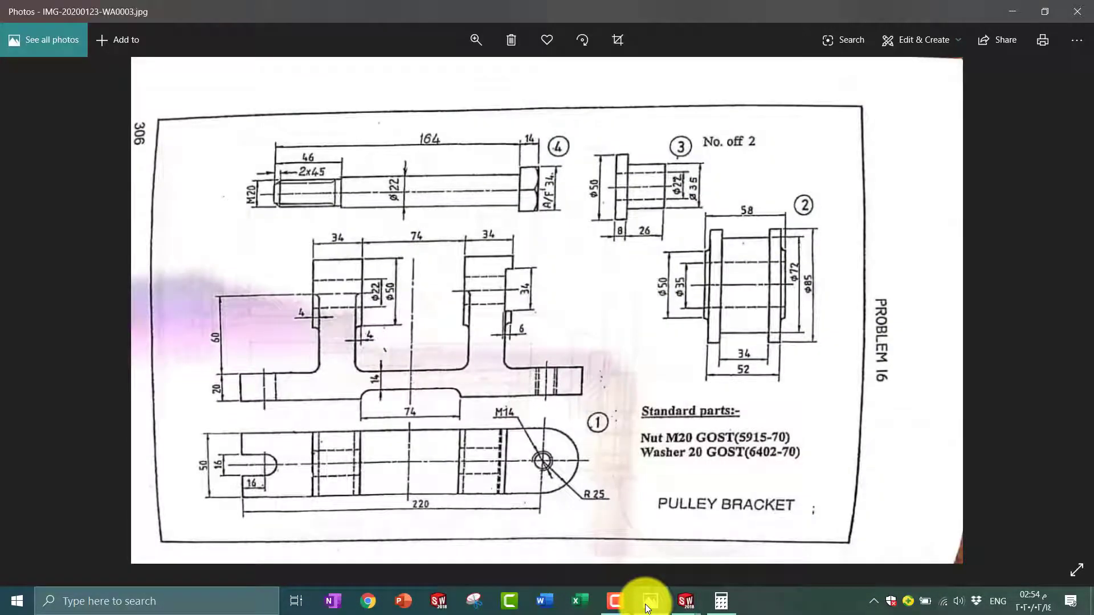
left_click(647, 608)
- Finish dimensioning and undo the upright's top line
scroll(576, 298, "up", 3)
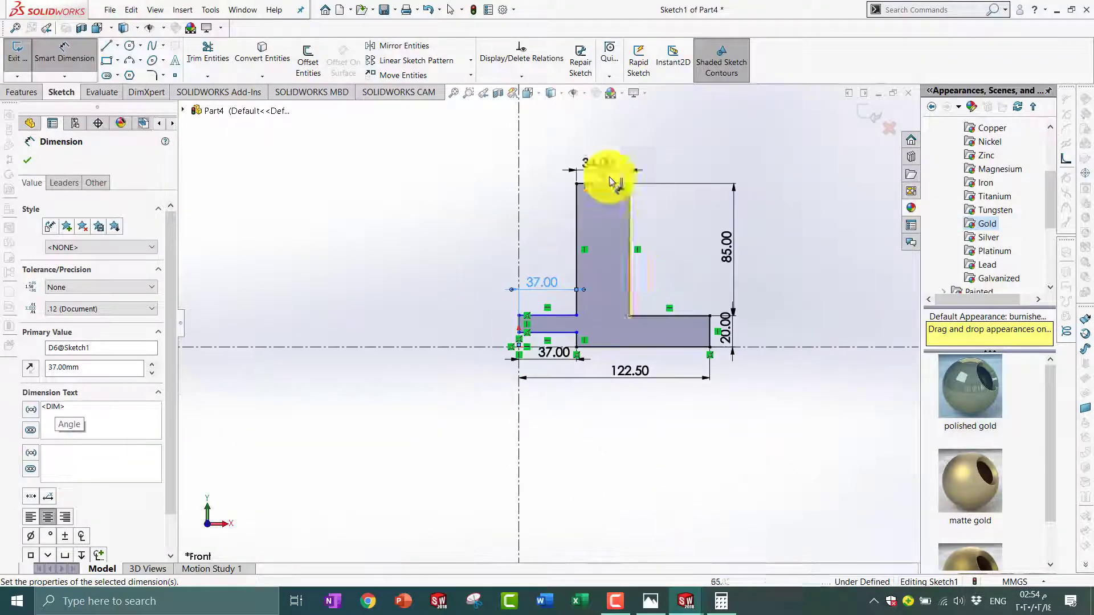
left_click(650, 601)
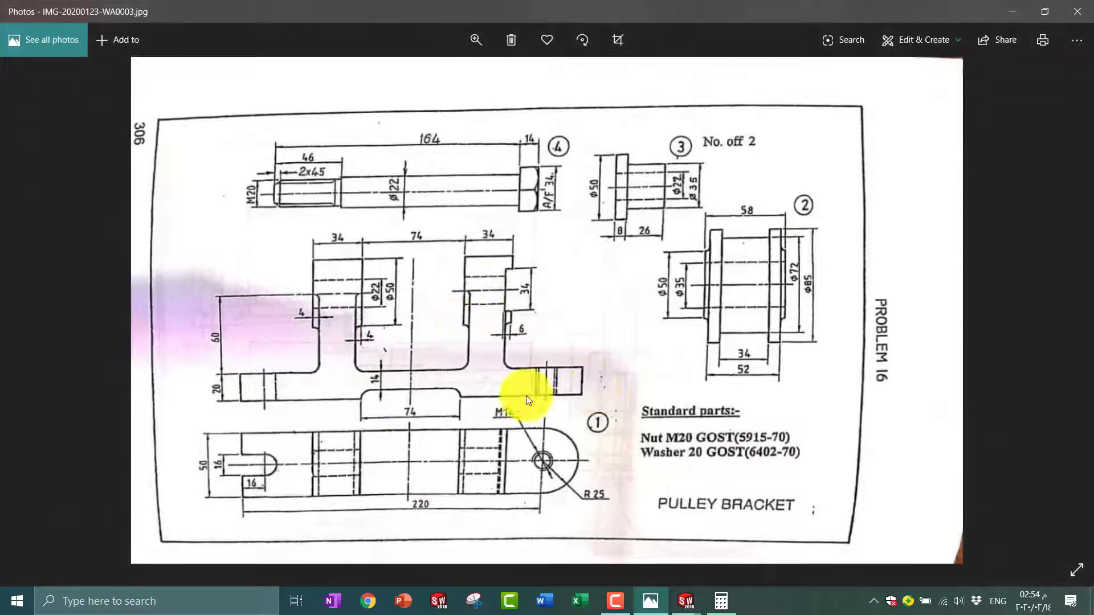
left_click(650, 602)
key("Escape")
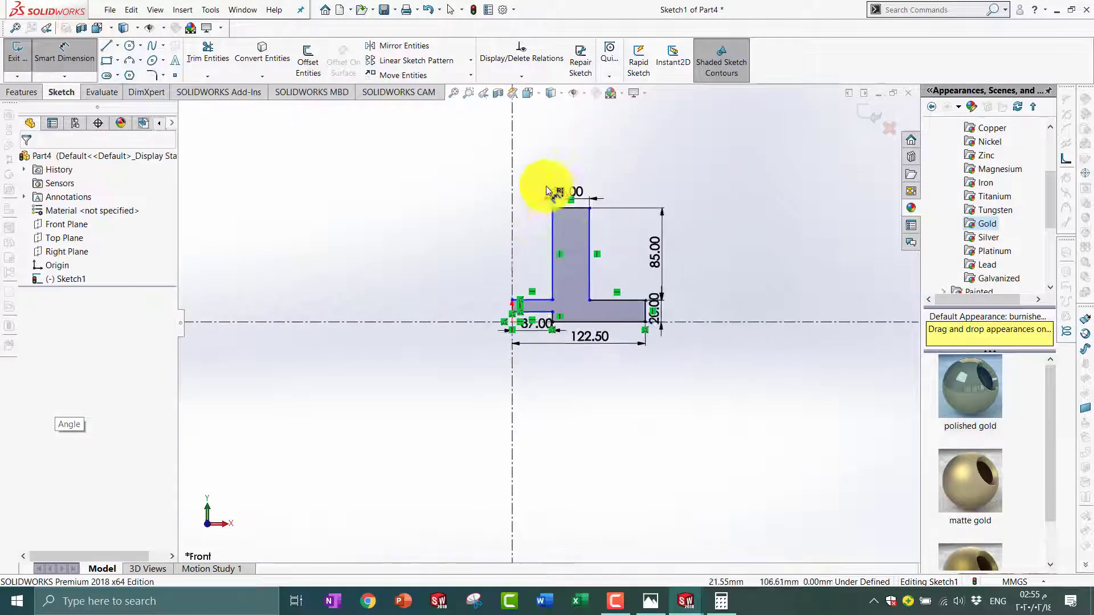
scroll(544, 259, "down", 3)
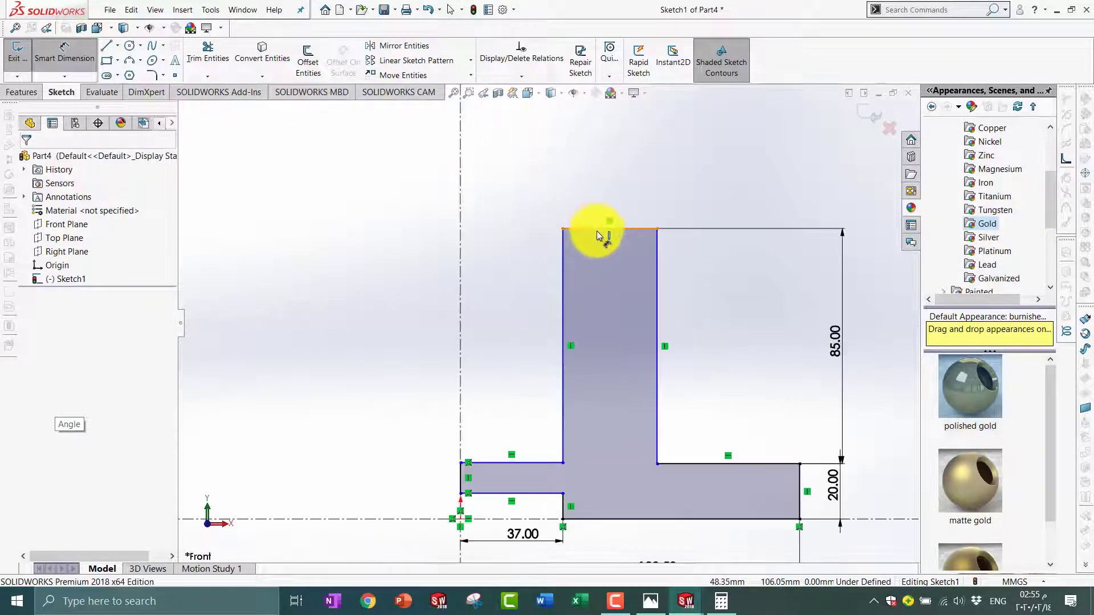
key("ctrl+z")
key("ctrl+z")
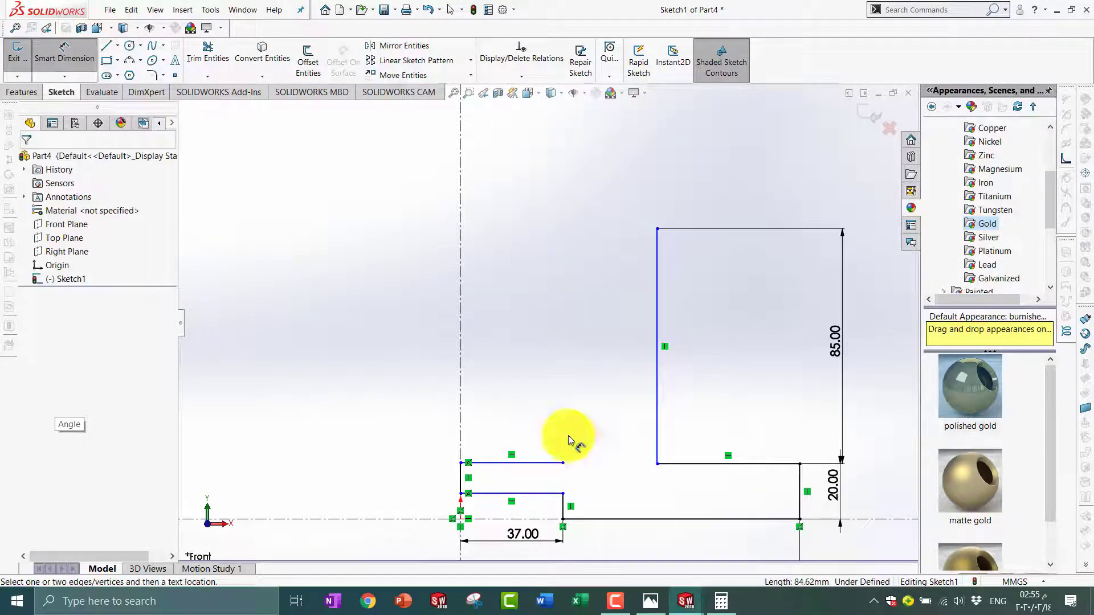
- Draw a first attempt at the new upright lines, then delete the misdrawn ones
left_click(106, 46)
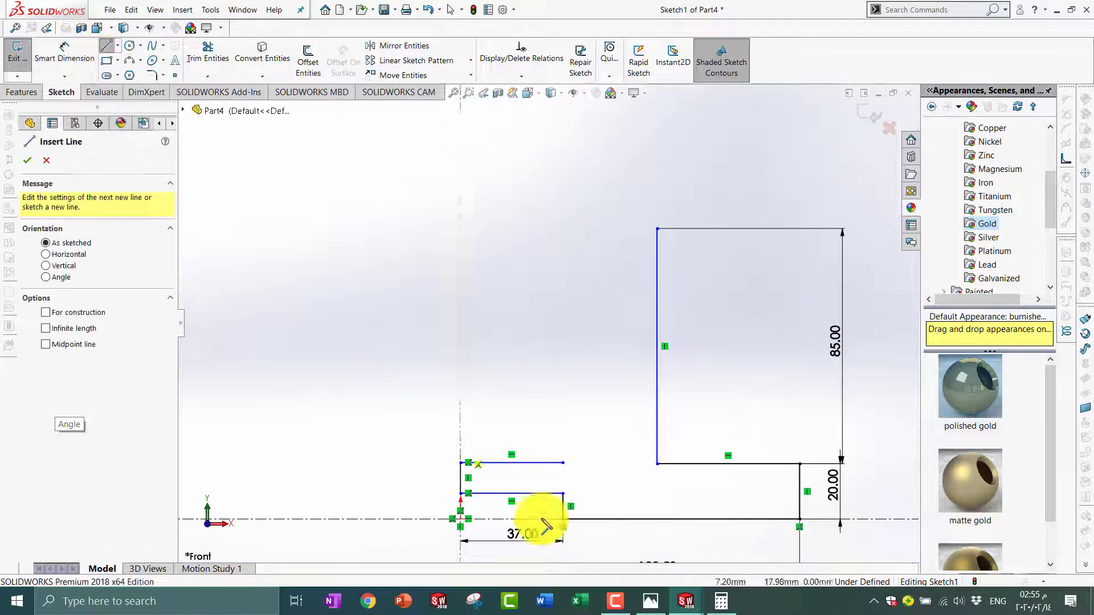
left_click(563, 463)
left_click(563, 298)
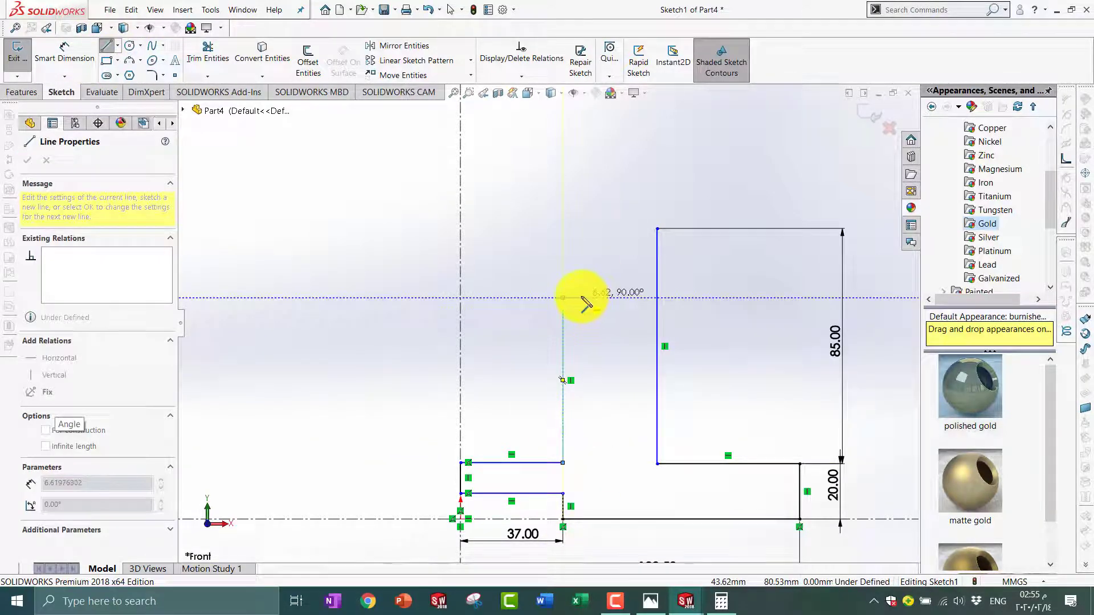
left_click(582, 298)
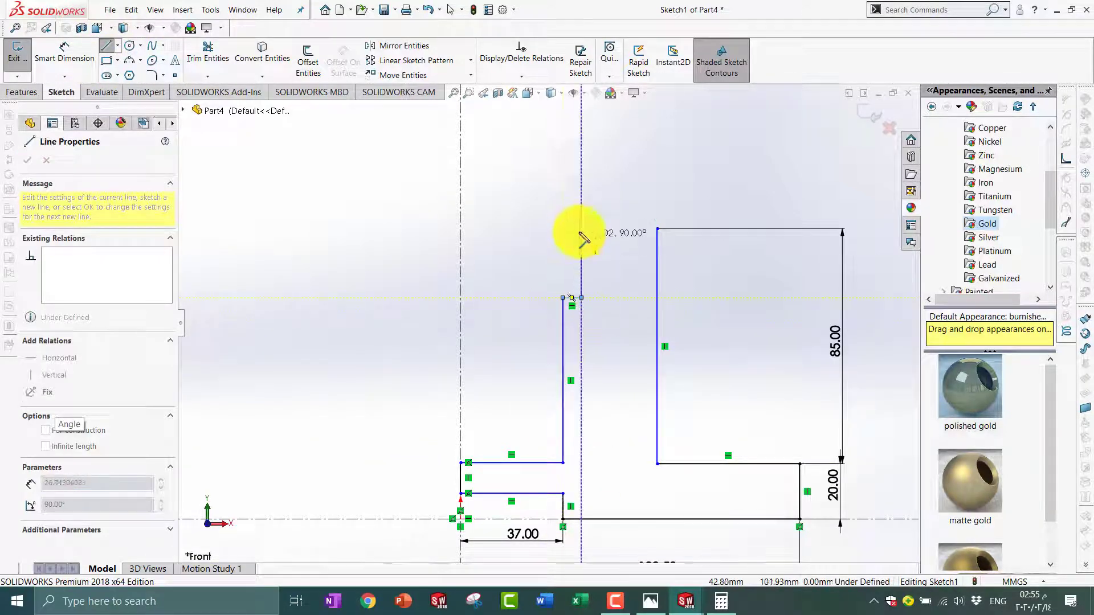
key("Escape")
left_click(572, 299)
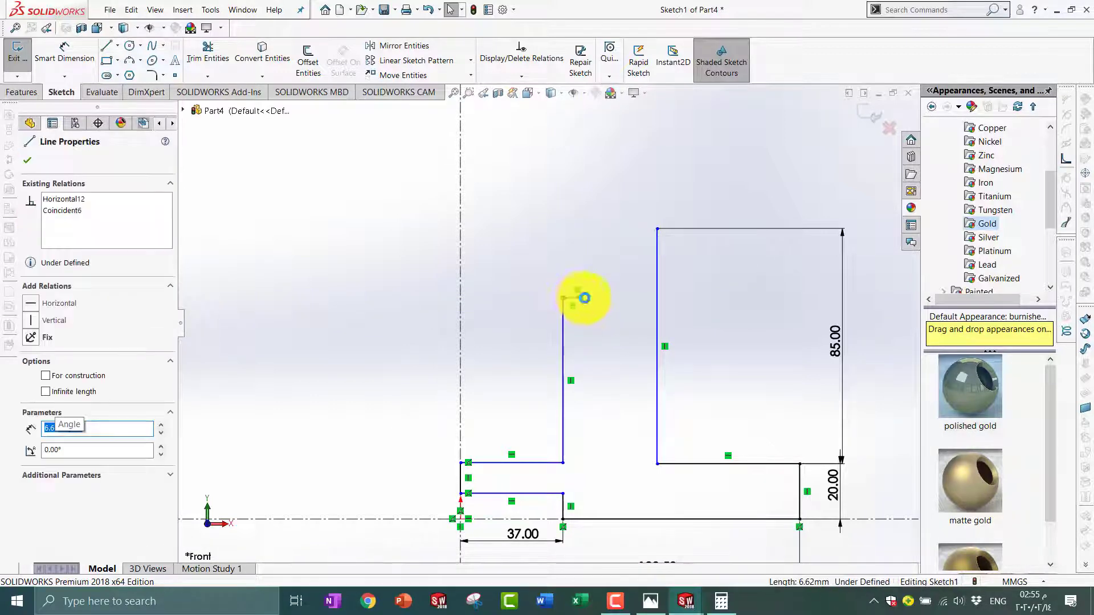
key("Delete")
- Redraw the upright as a stepped outline with a wider top block
left_click(106, 45)
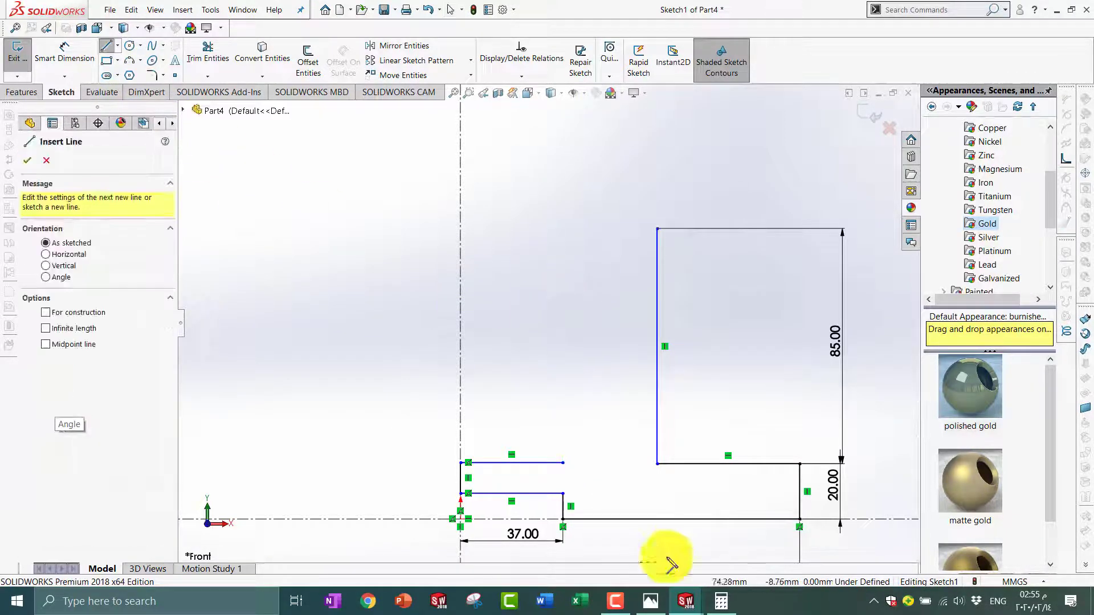
left_click(563, 463)
left_click(563, 304)
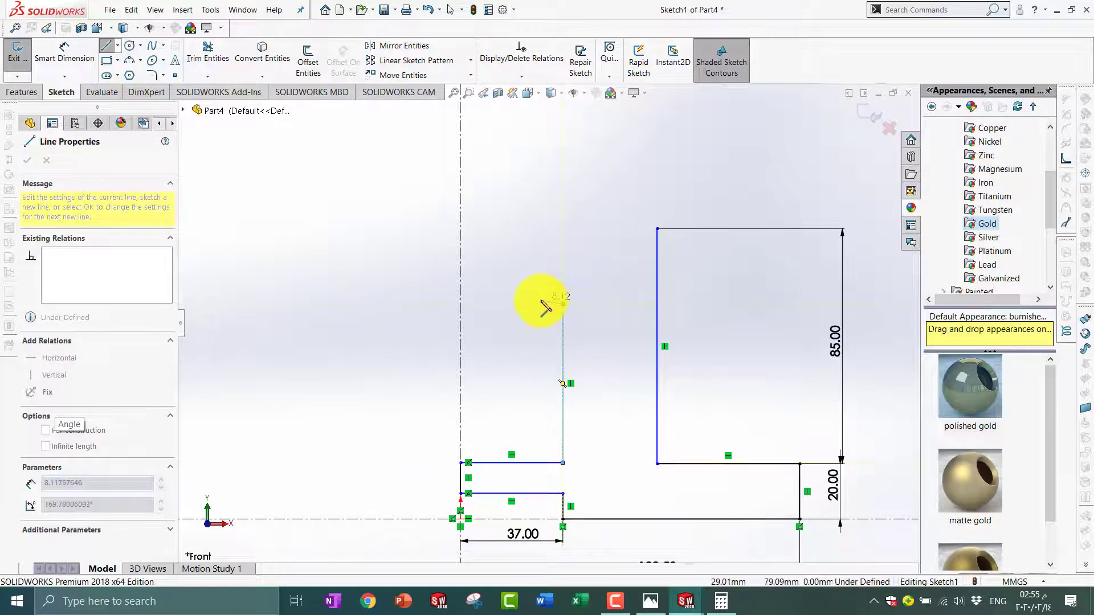
left_click(541, 194)
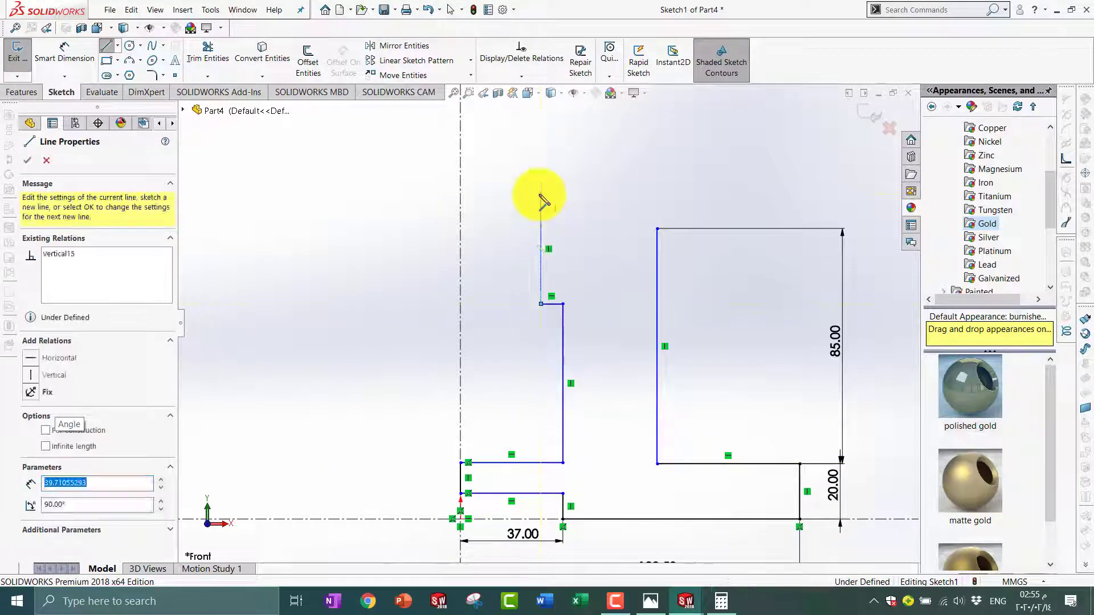
left_click(669, 194)
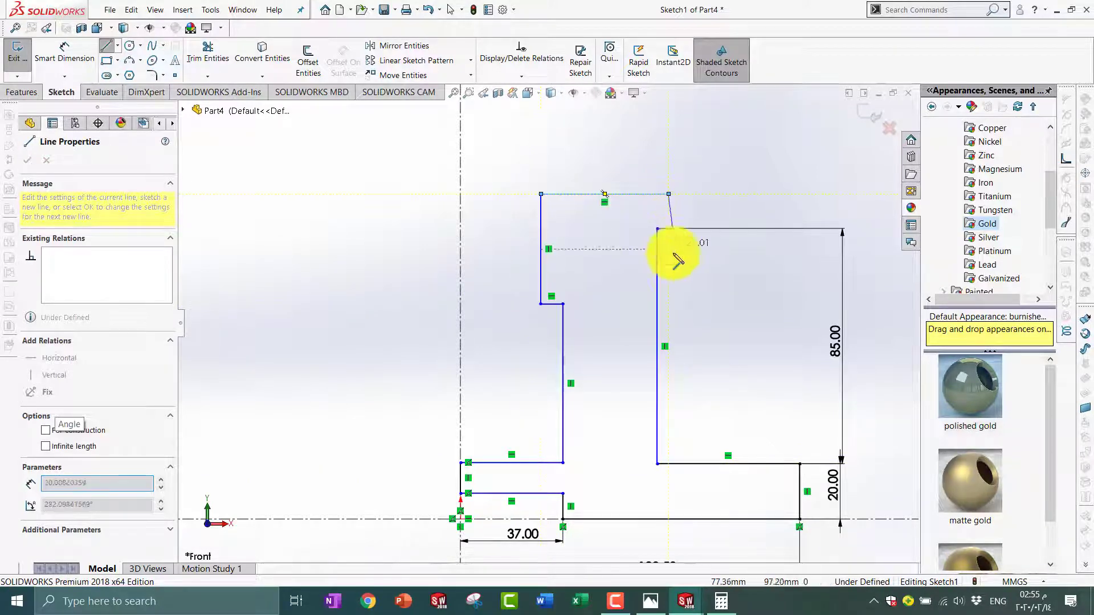
left_click(669, 303)
left_click(685, 303)
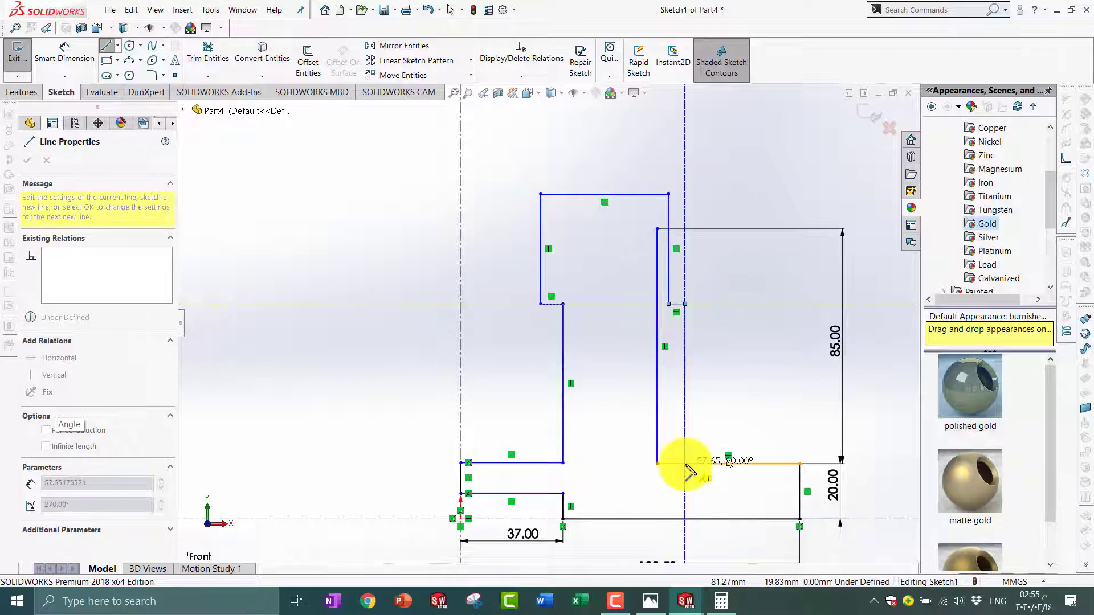
left_click(685, 463)
key("Escape")
- Delete the leftover 85 mm line, close the outline, and narrow the upright
left_click(657, 402)
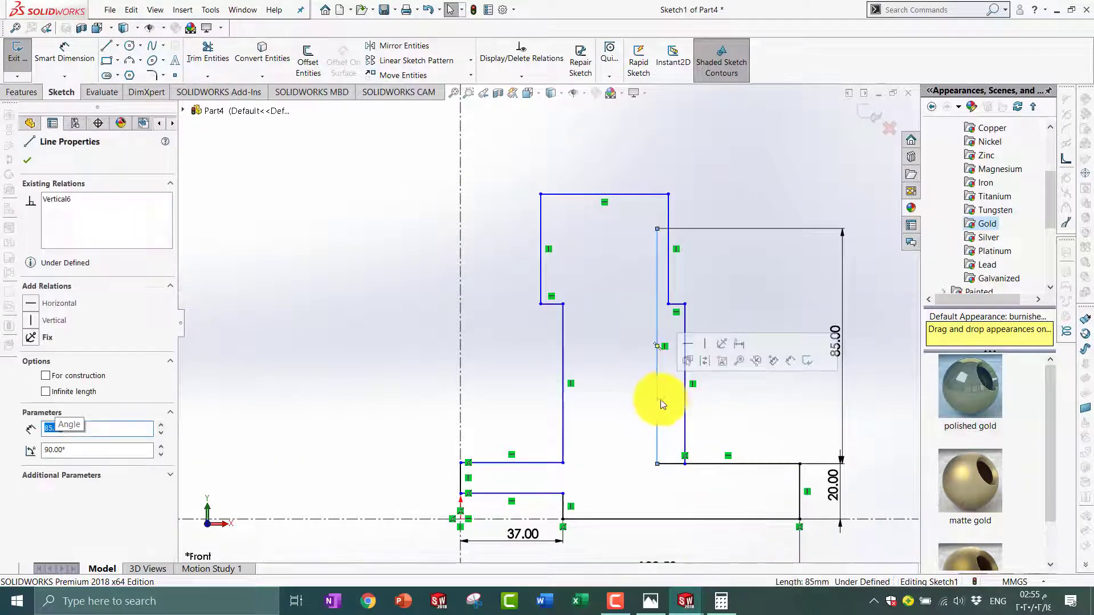
key("Delete")
left_click(466, 300)
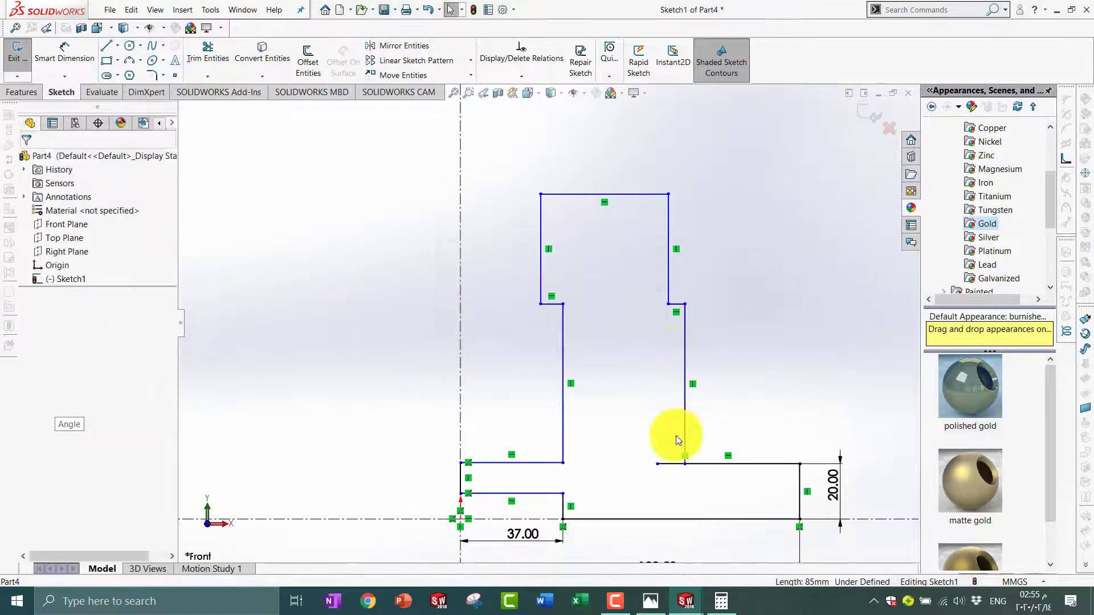
left_click_drag(666, 465, 685, 465)
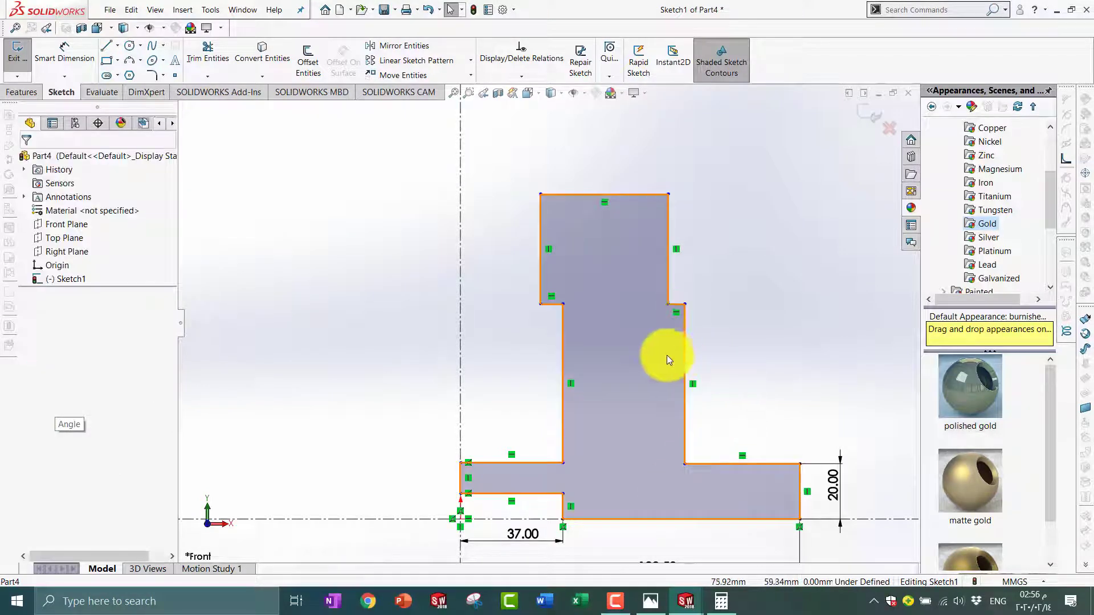
left_click_drag(678, 334, 641, 361)
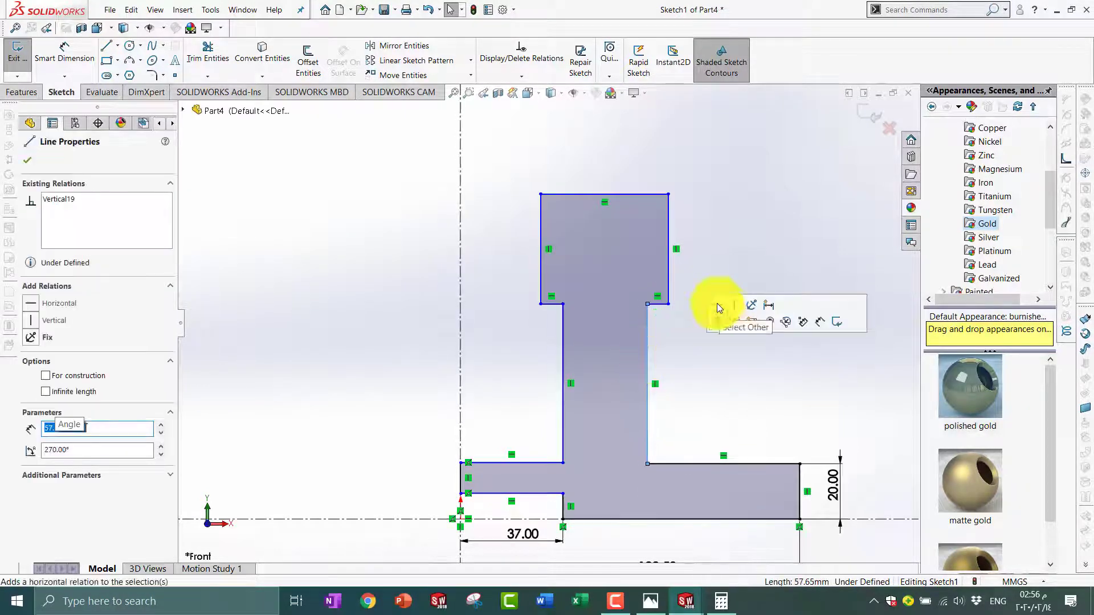
- Dimension the upright's top edge to 34 mm wide, checking the reference drawing
left_click(65, 54)
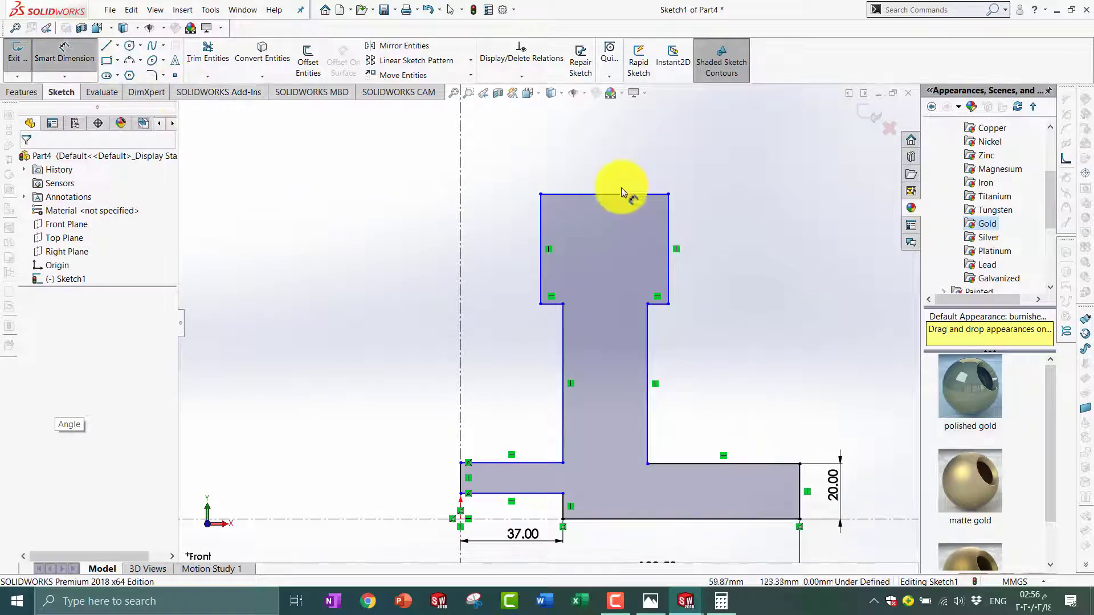
left_click(616, 195)
left_click(613, 171)
left_click(650, 601)
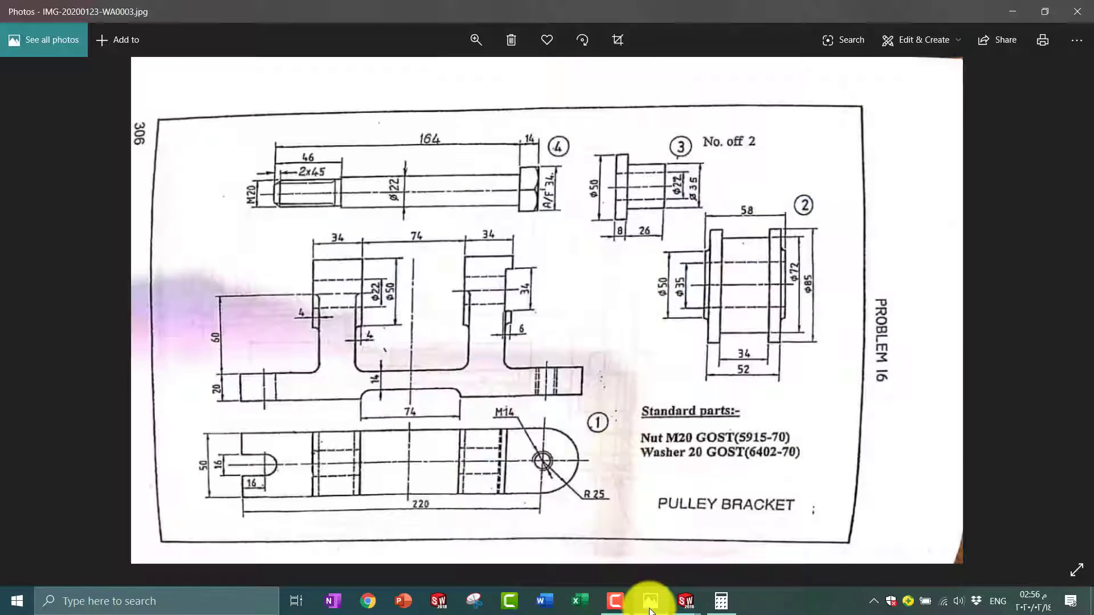
left_click(650, 601)
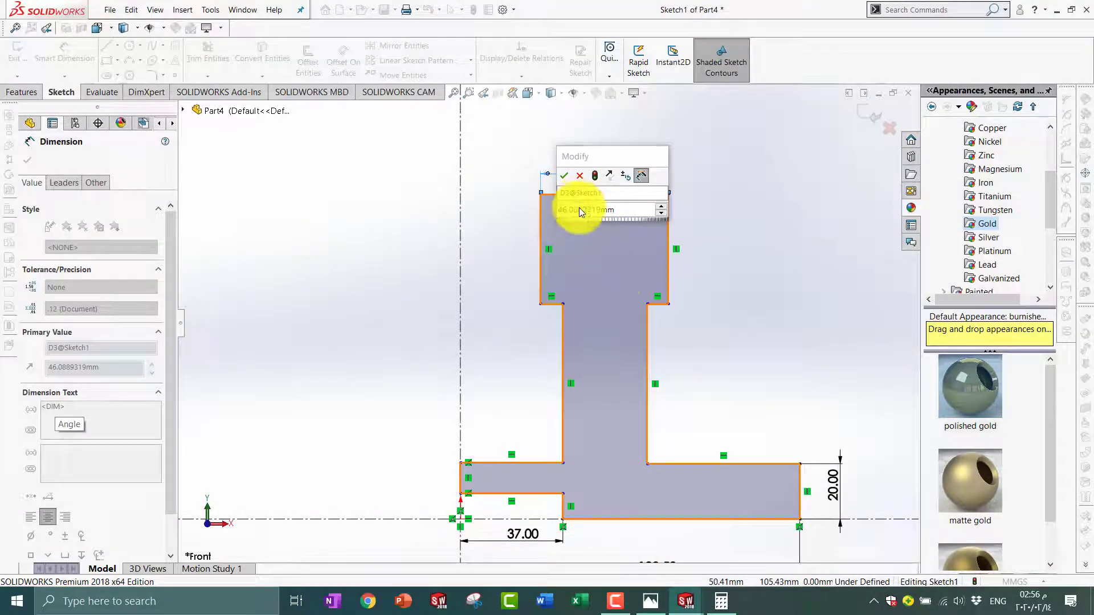
type("34")
key("Return")
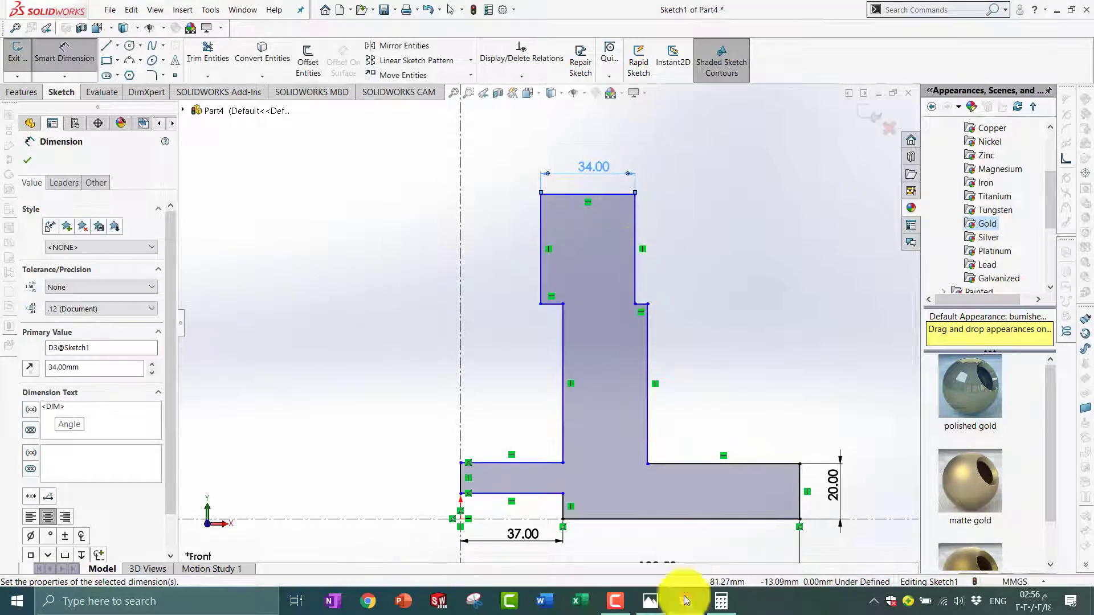
left_click(649, 603)
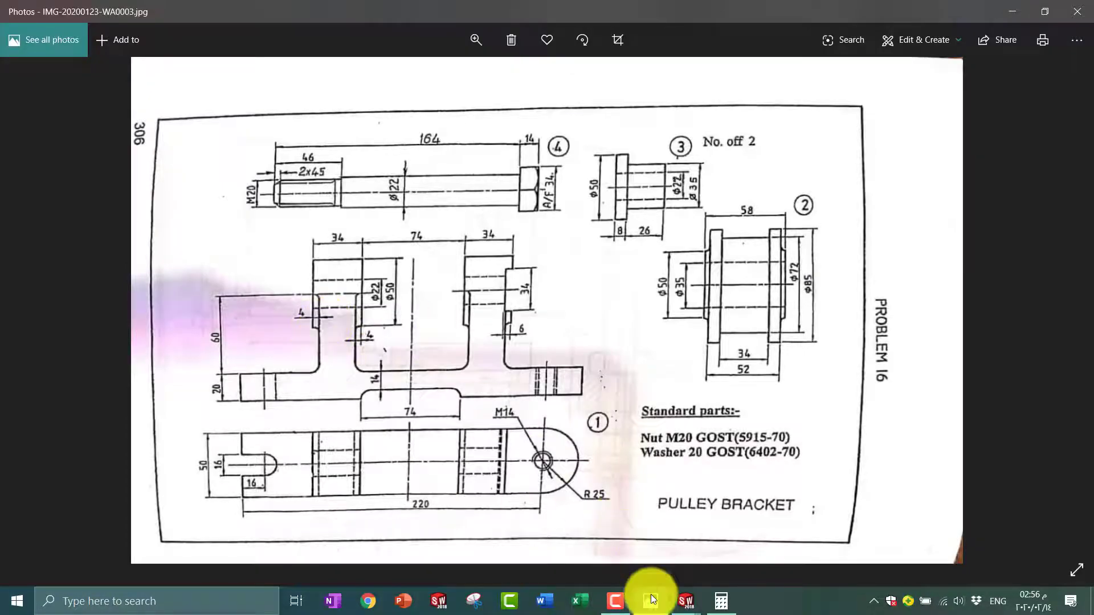
left_click(651, 600)
left_click_drag(640, 313, 621, 320)
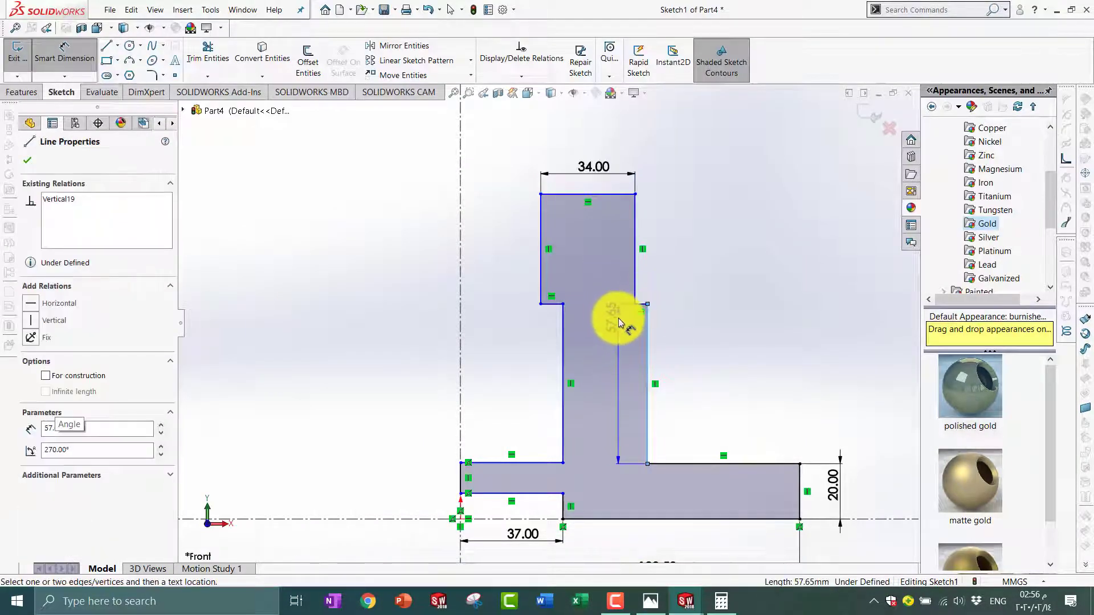
key("Escape")
- Dimension the right and left shoulder steps at 4 mm each
left_click(646, 349)
scroll(644, 310, "down", 3)
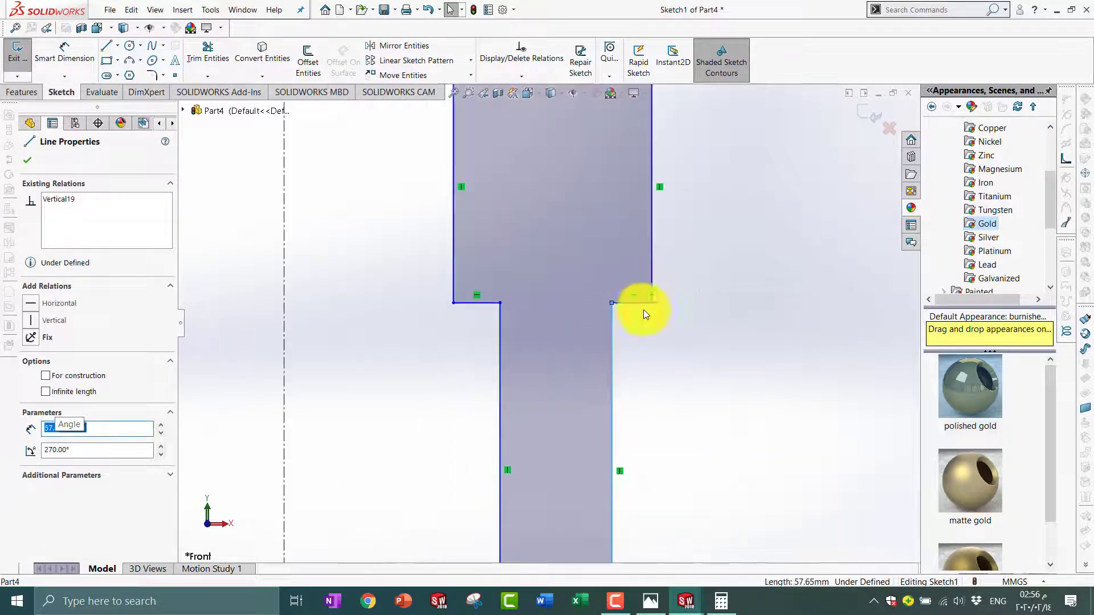
scroll(644, 309, "down", 3)
left_click(64, 54)
left_click(598, 330)
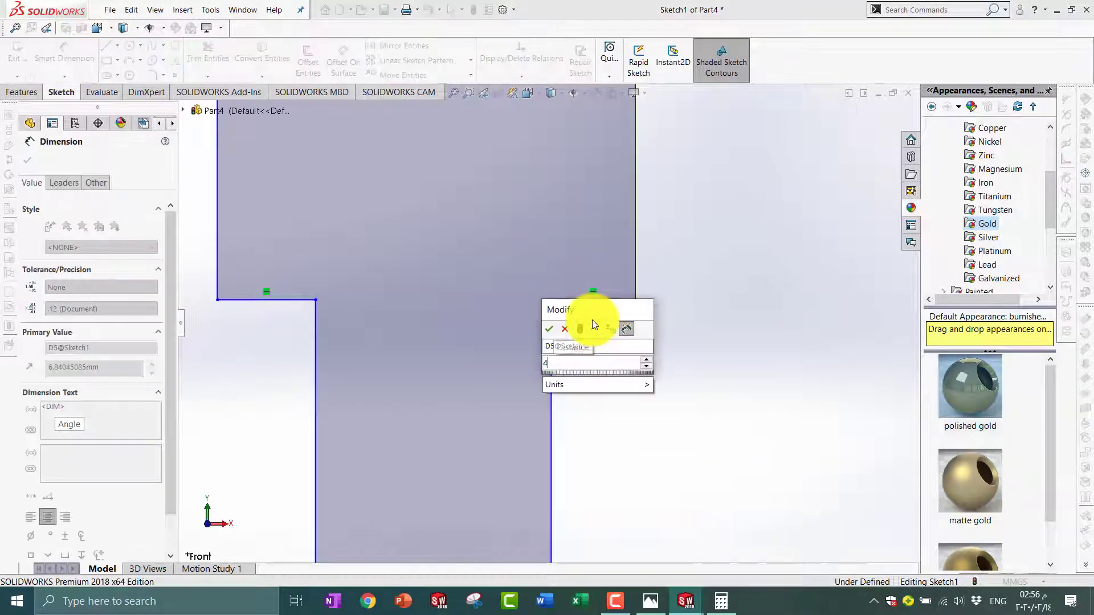
type("4")
key("Return")
left_click(286, 298)
left_click(287, 321)
type("4")
key("Return")
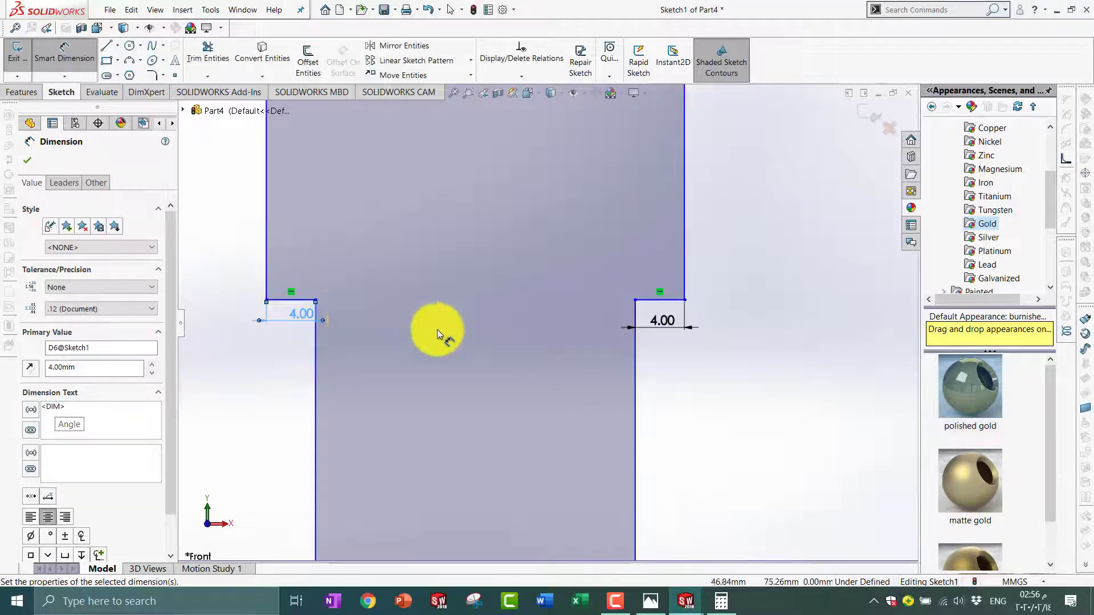
- Add the 85 mm overall height dimension on the right side
scroll(549, 325, "up", 3)
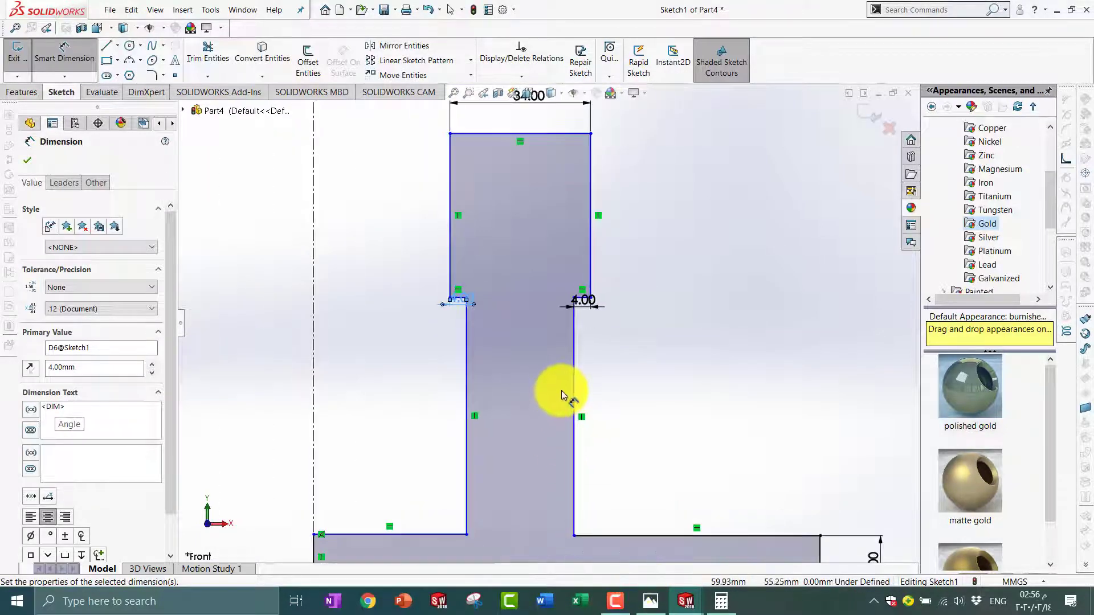
scroll(562, 399, "down", 2)
left_click(615, 601)
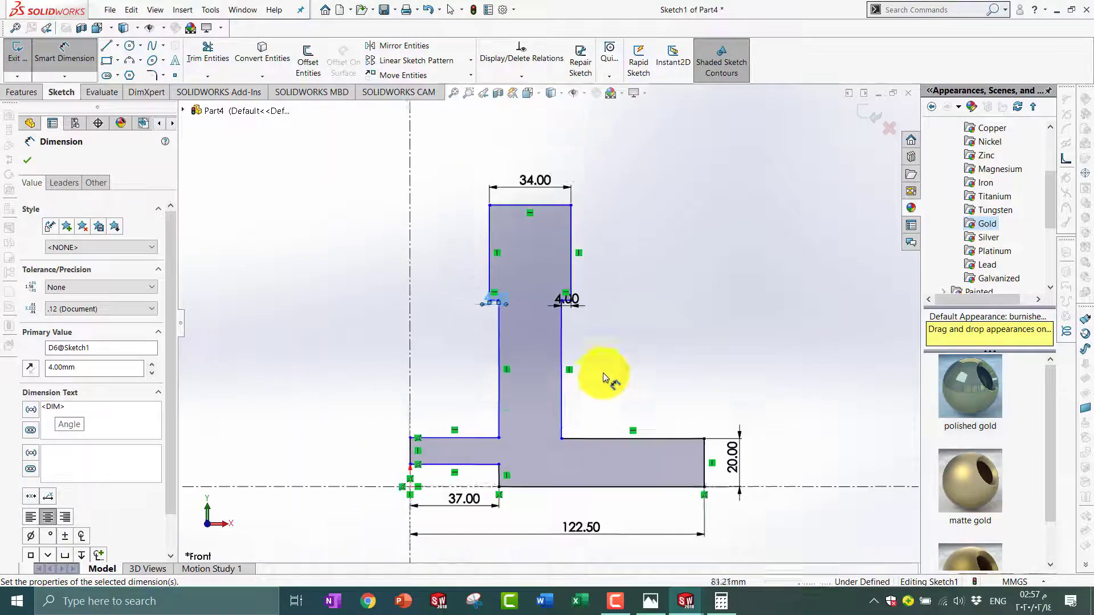
scroll(599, 372, "down", 1)
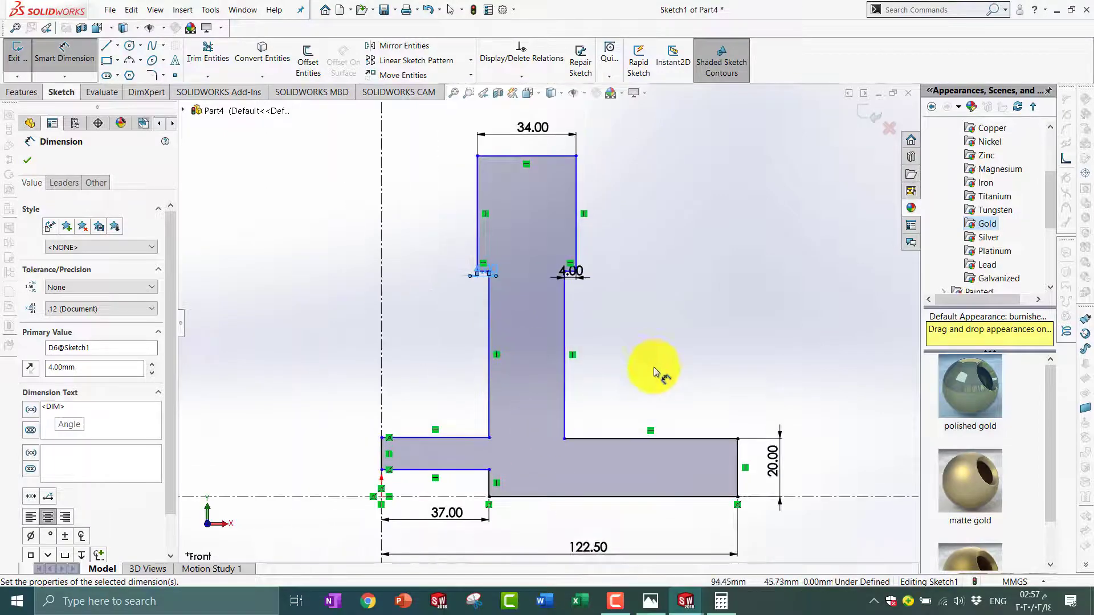
left_click(650, 599)
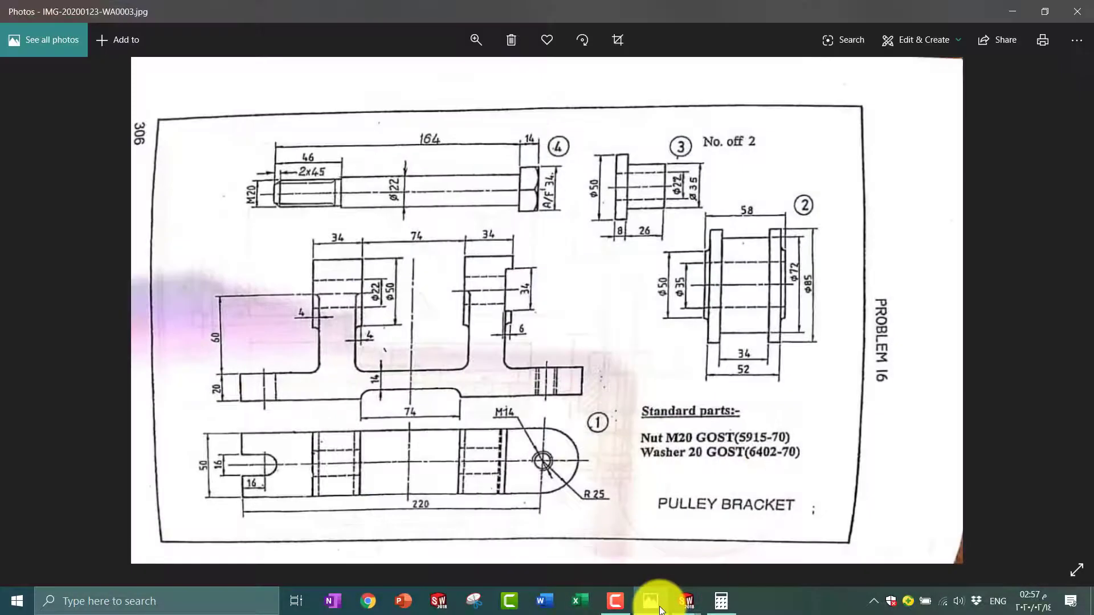
key("l")
left_click(551, 439)
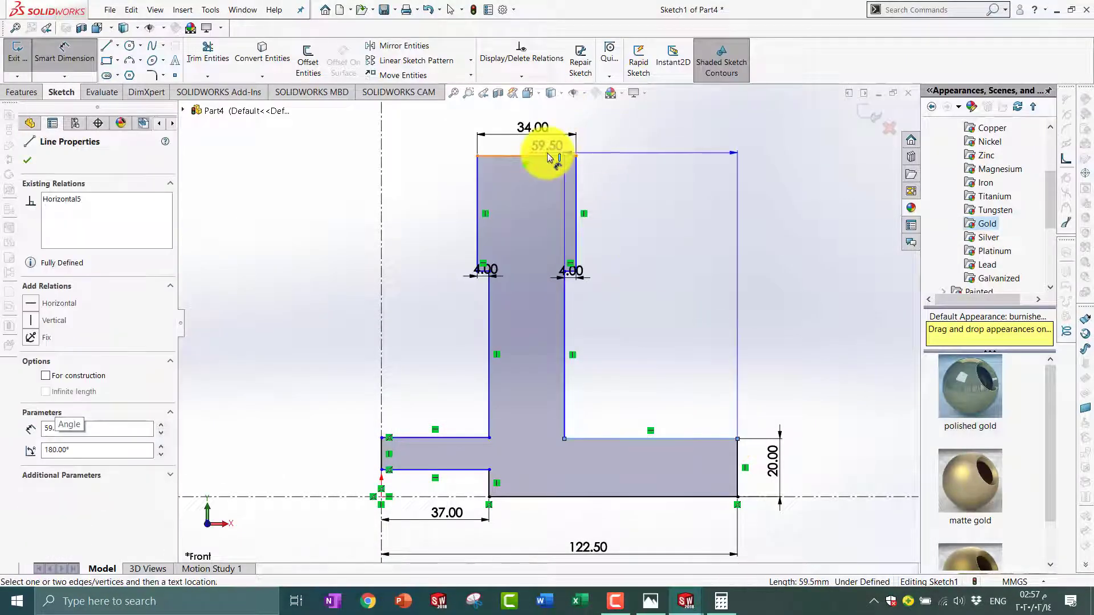
left_click_drag(553, 159, 736, 186)
left_click(784, 246)
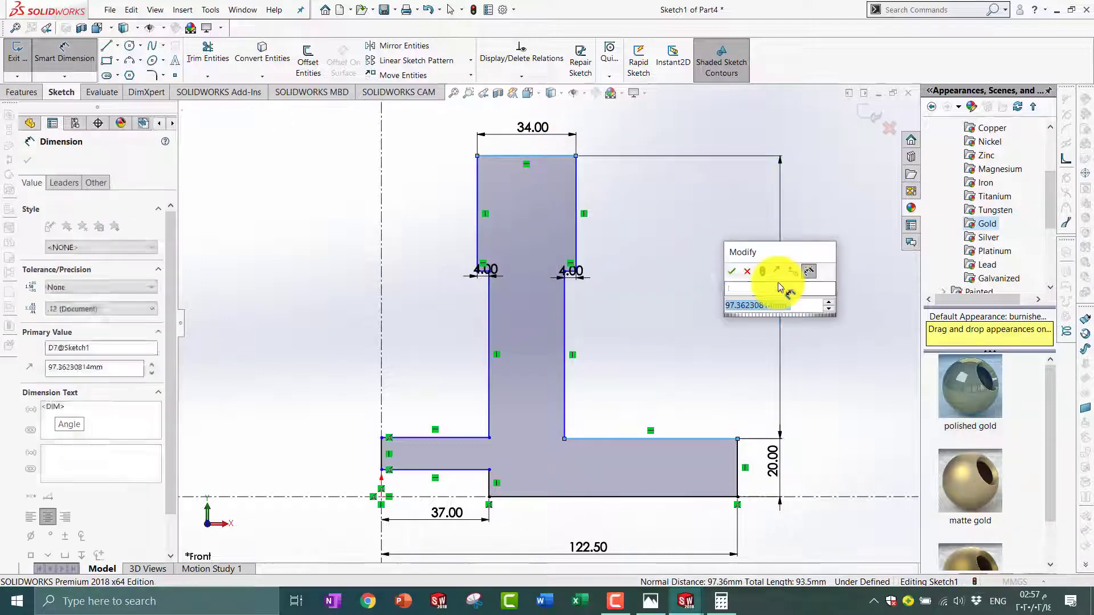
type("85")
key("Return")
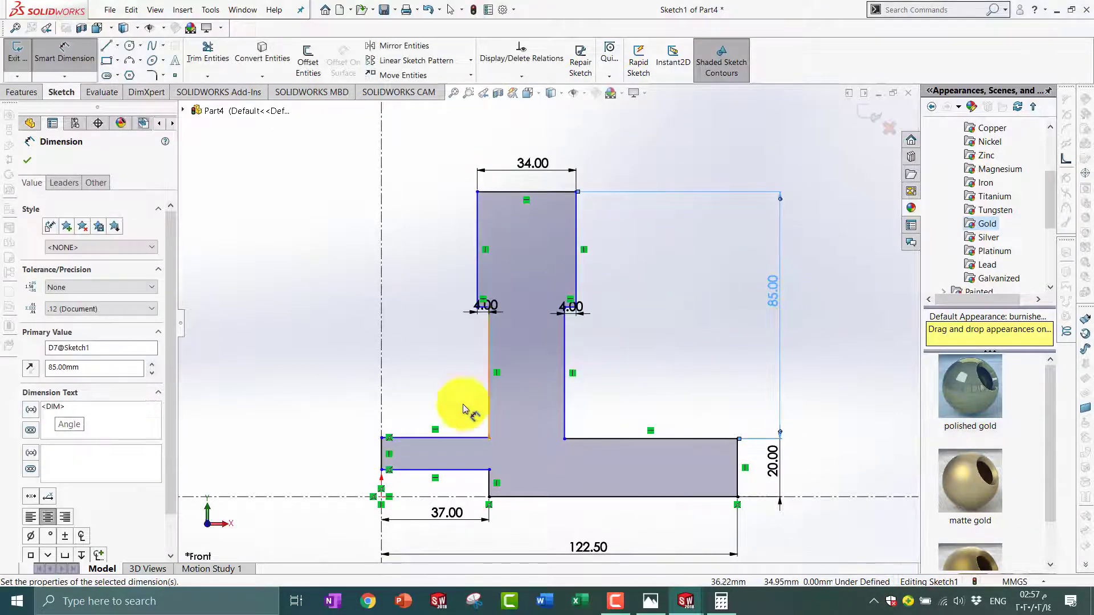
- Dimension the upper ledge to 37 mm and close Smart Dimension
left_click(436, 438)
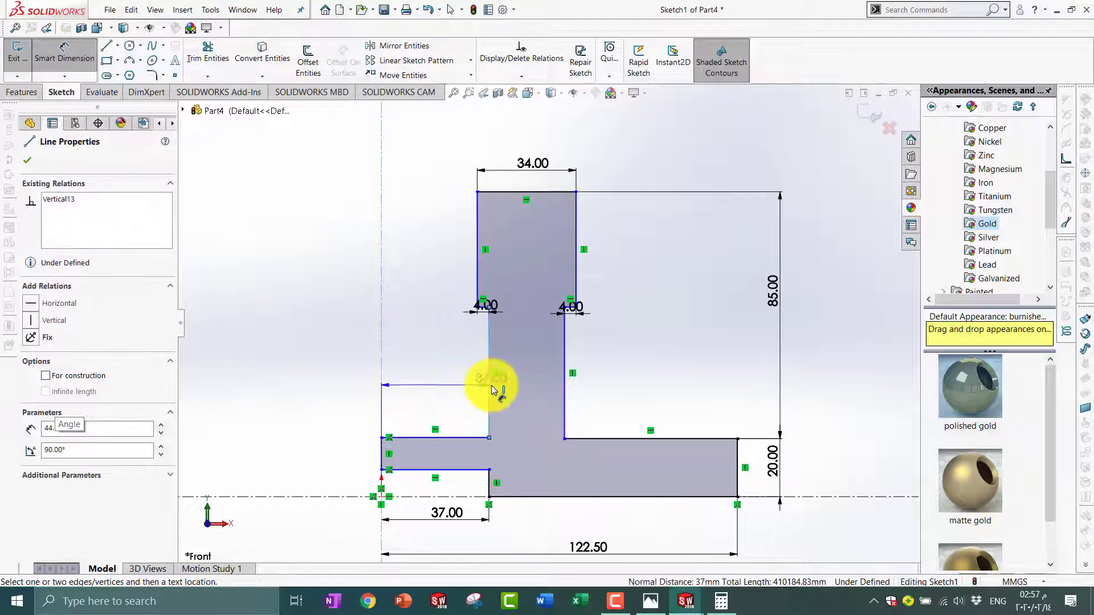
left_click(440, 386)
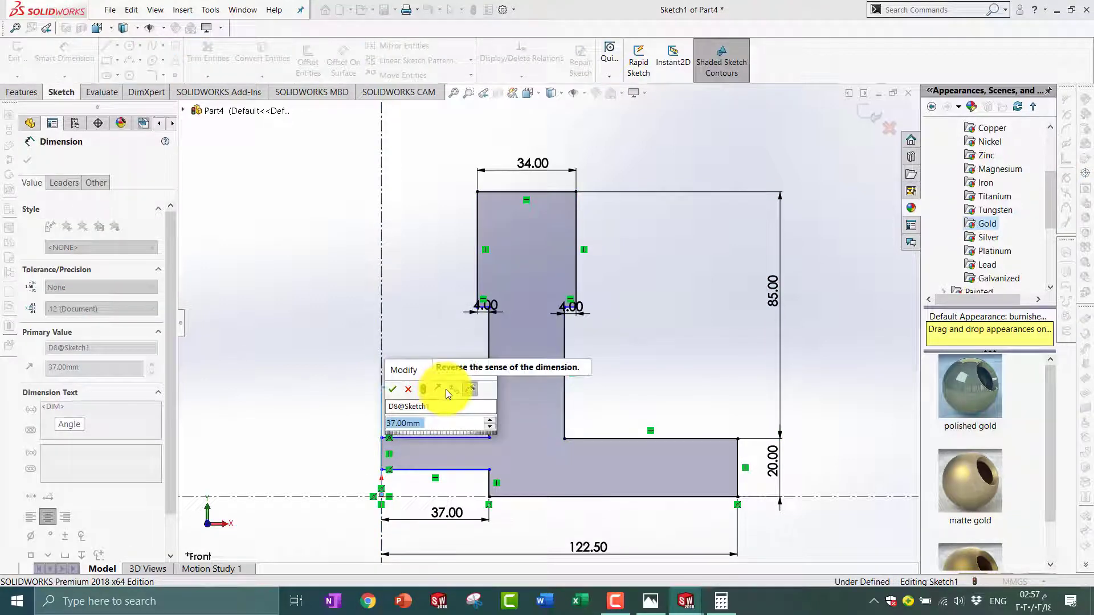
type("37")
key("Return")
scroll(541, 422, "up", 2)
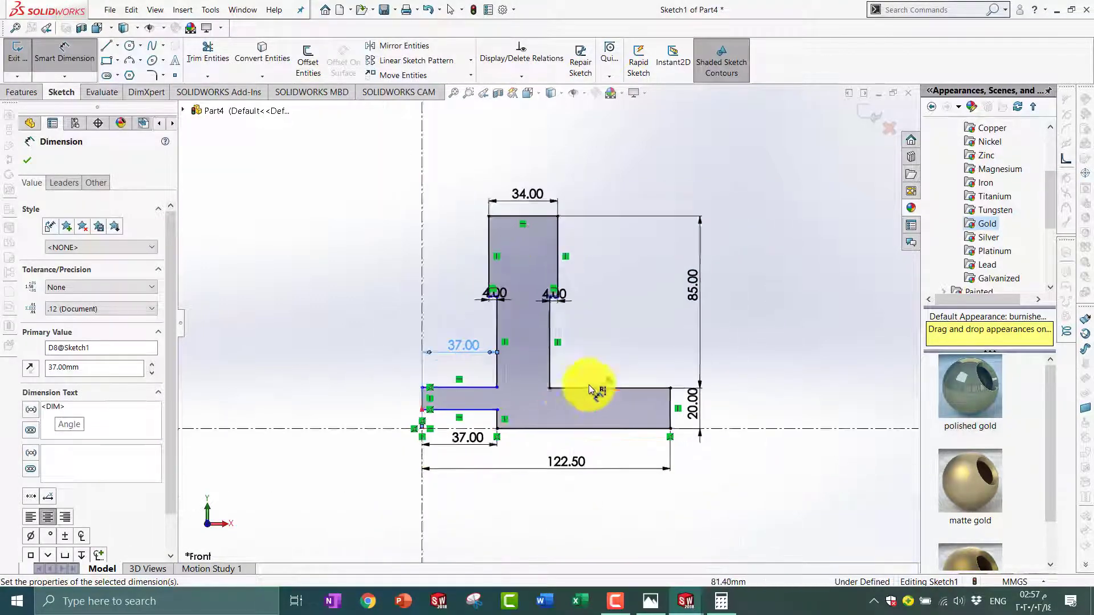
scroll(520, 386, "down", 3)
scroll(464, 317, "up", 3)
left_click(25, 166)
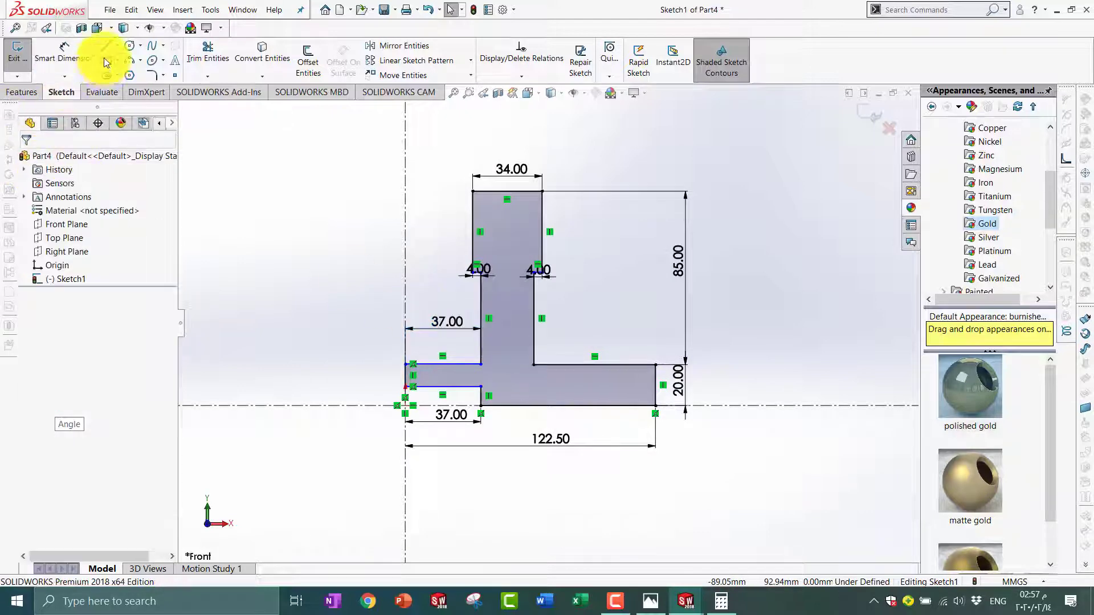
- Round the base end corner with a 5 mm sketch fillet
left_click(147, 77)
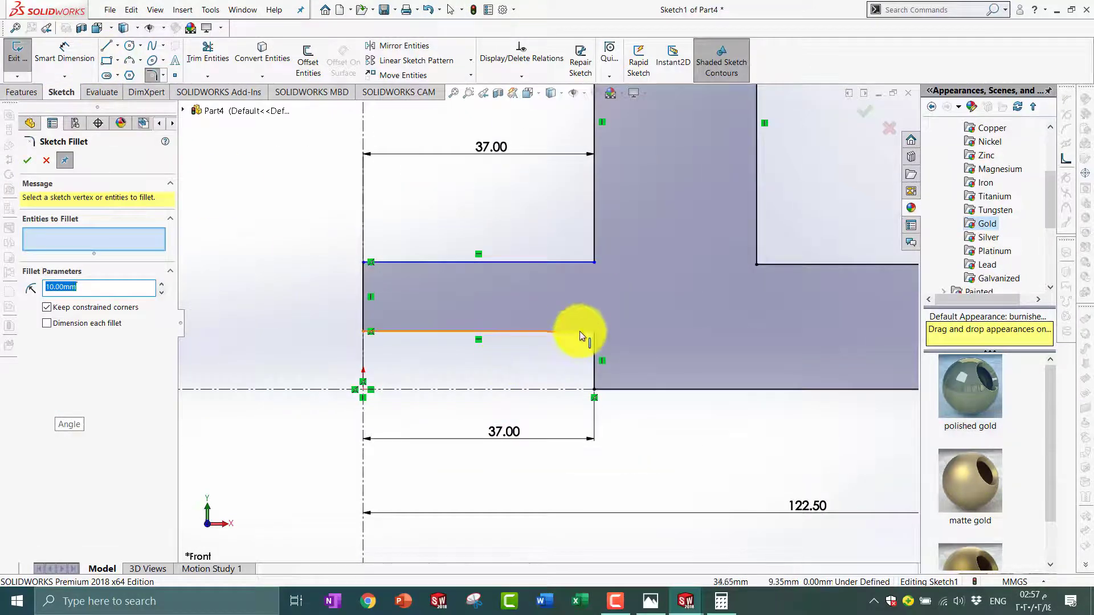
left_click(581, 334)
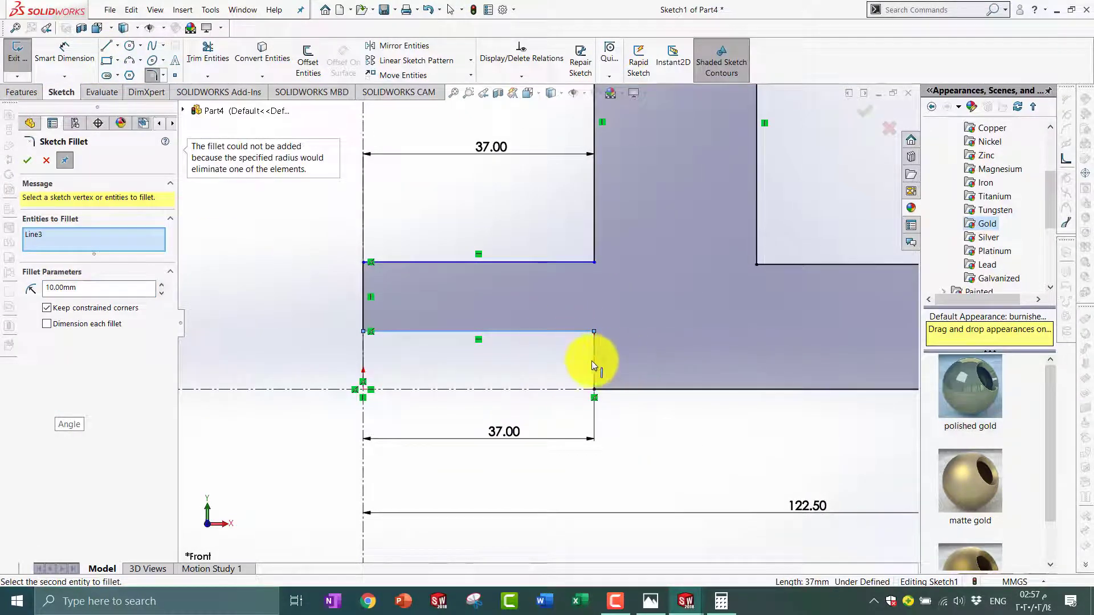
type("5")
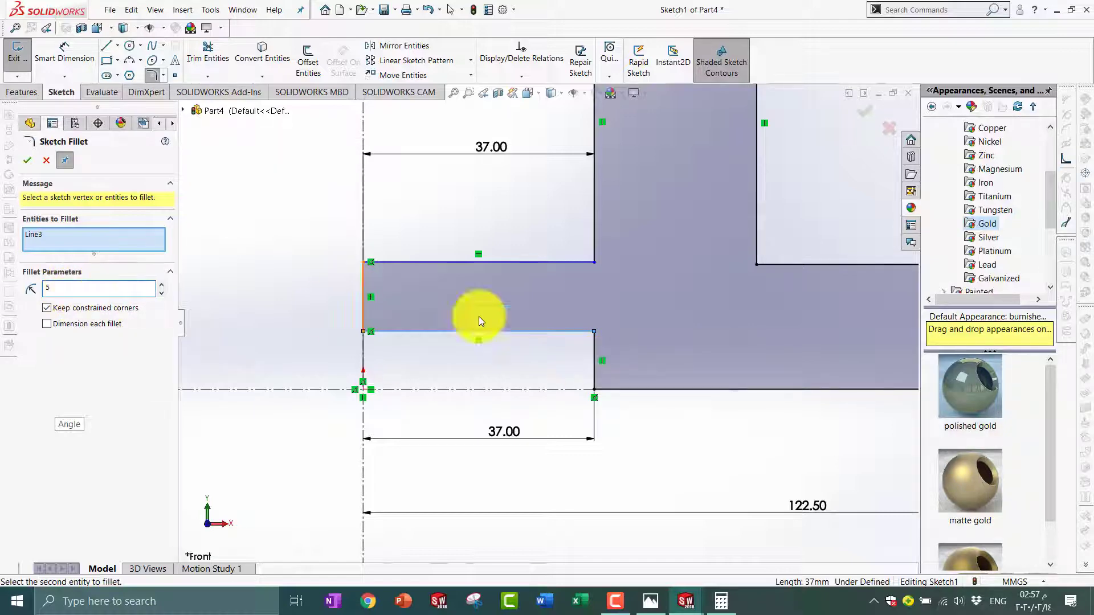
left_click(593, 360)
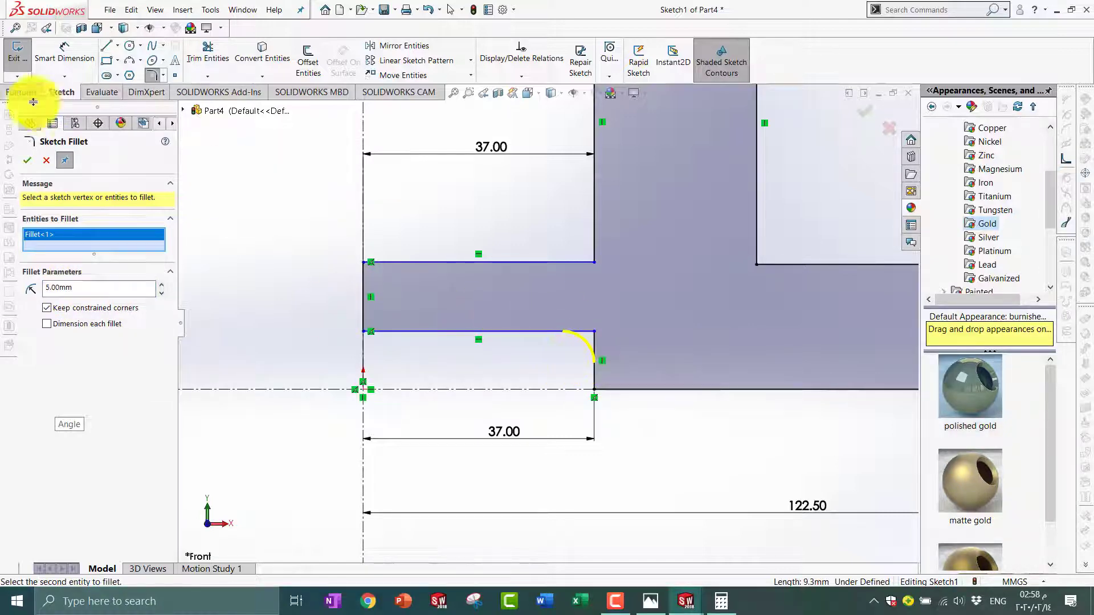
scroll(603, 320, "up", 3)
scroll(564, 321, "down", 1)
scroll(563, 342, "up", 2)
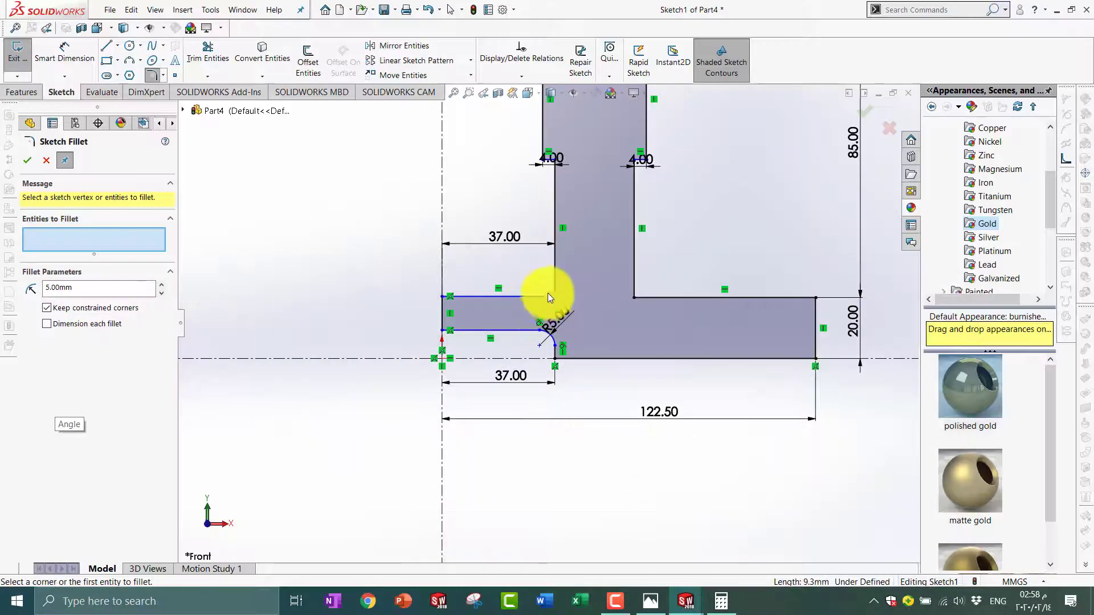
- Fillet the inner corner between the two picked lines at 5 mm and close the fillet tool
left_click(550, 289)
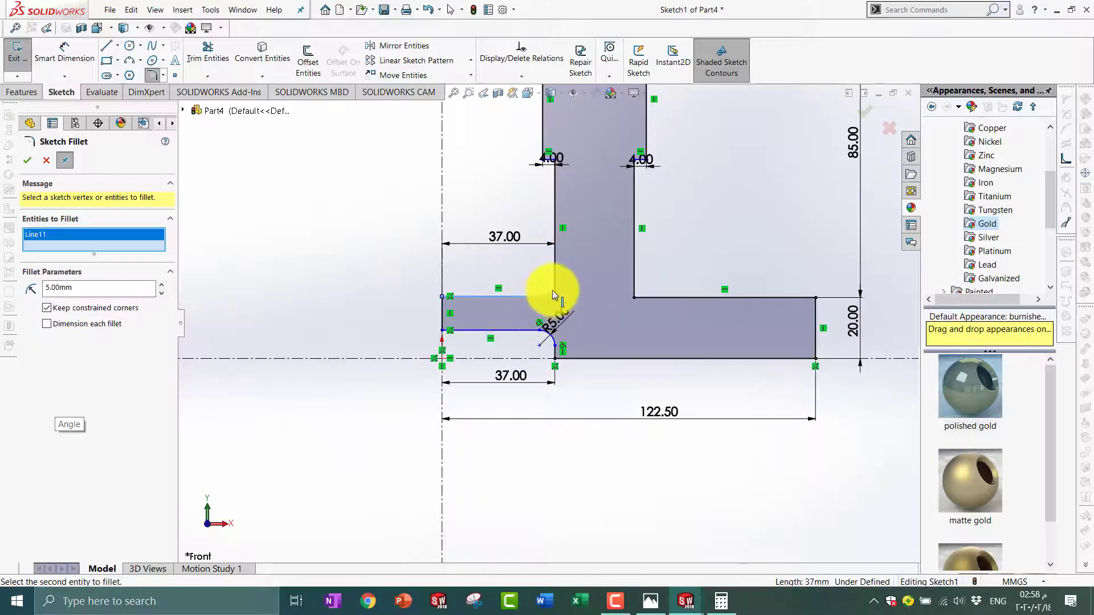
left_click(634, 288)
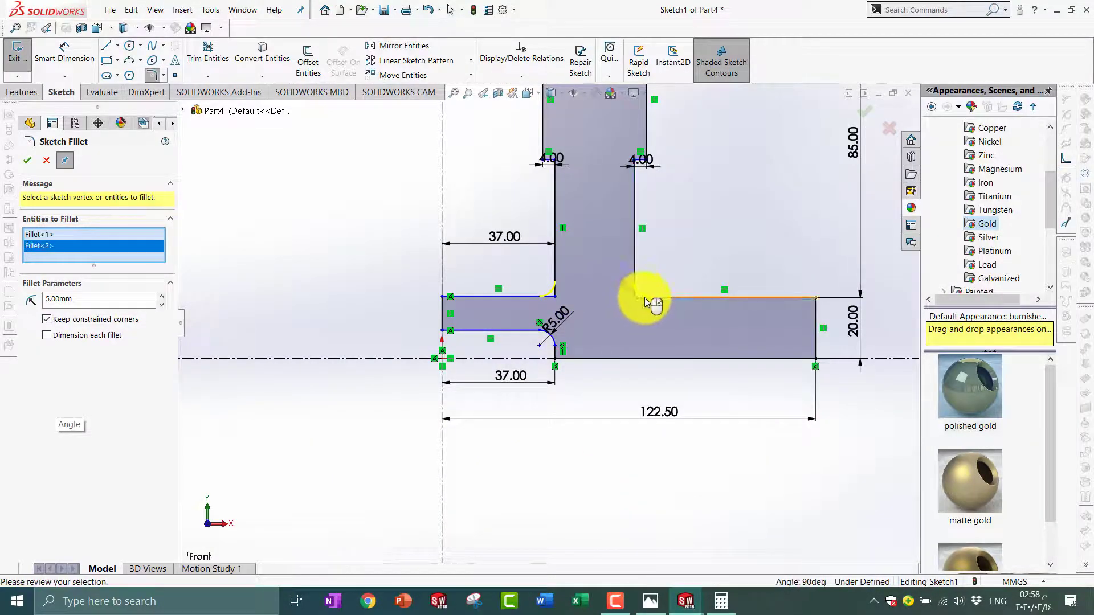
scroll(598, 288, "down", 2)
scroll(604, 254, "up", 3)
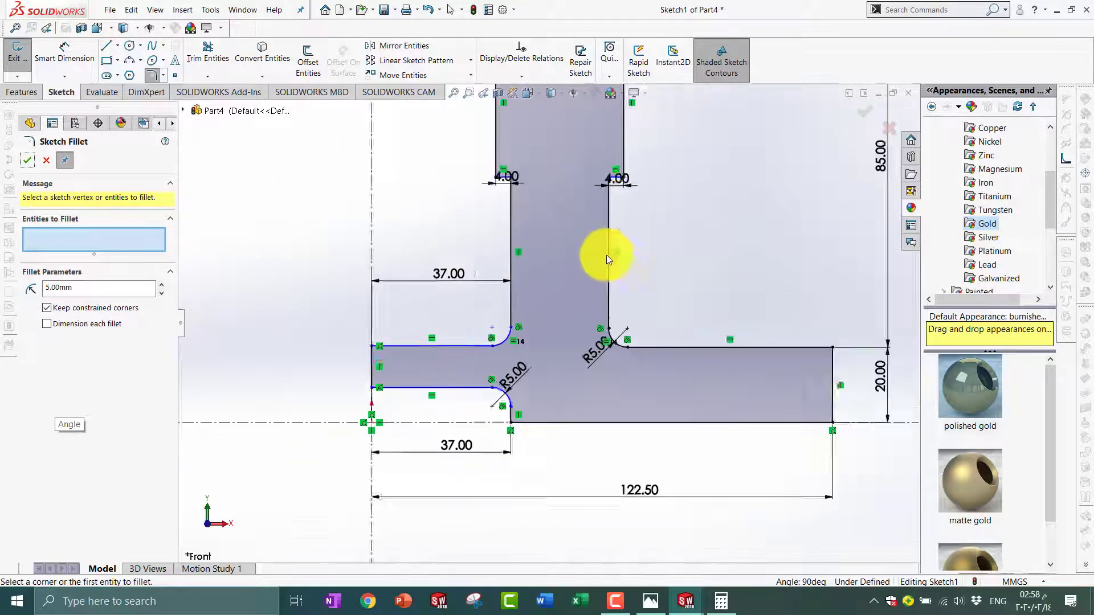
scroll(654, 251, "up", 2)
scroll(604, 283, "down", 2)
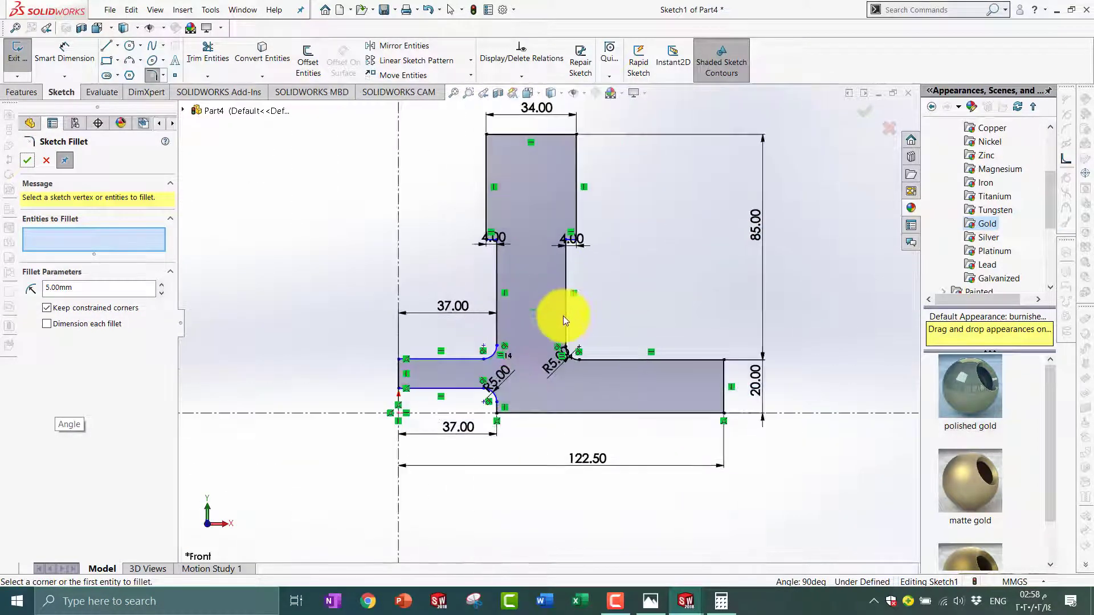
left_click(870, 117)
scroll(540, 236, "down", 2)
scroll(538, 218, "up", 2)
scroll(542, 220, "down", 1)
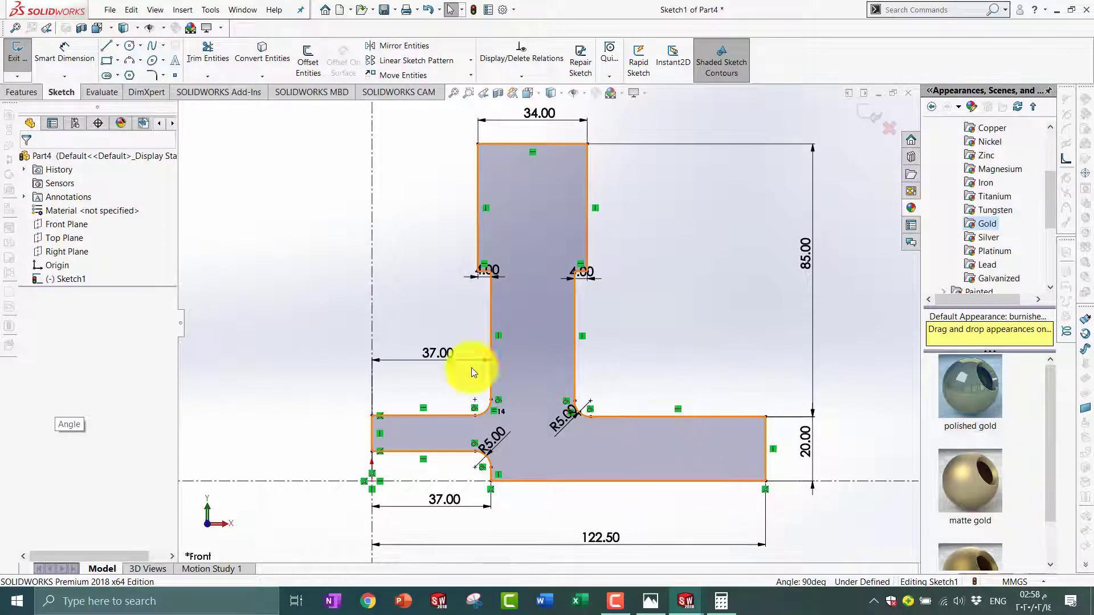
- Start Mirror Entities with the vertical centreline as the mirror line
scroll(471, 368, "up", 2)
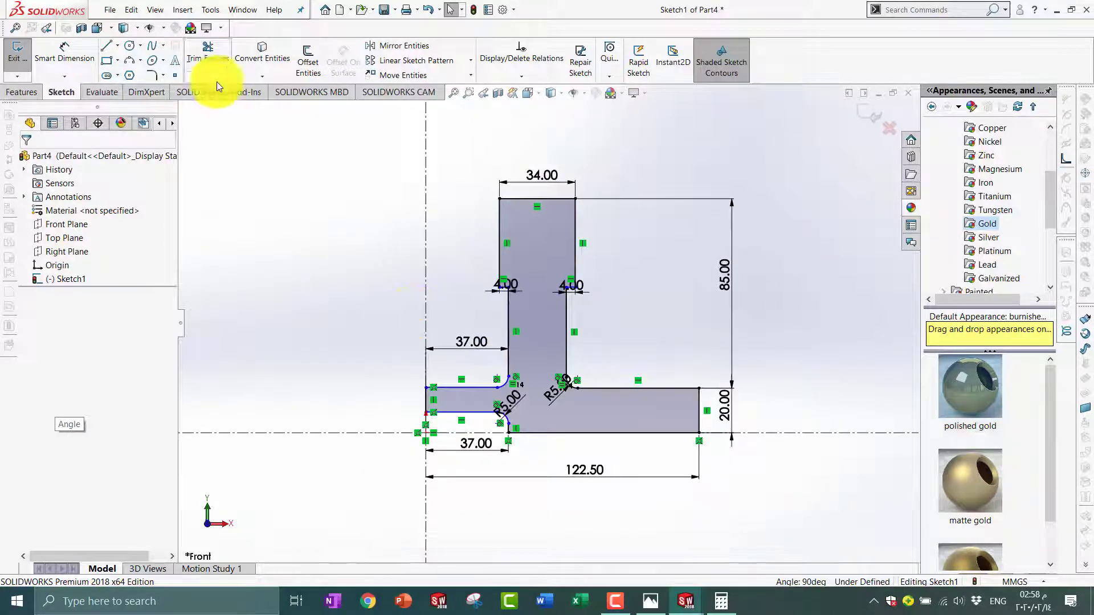
left_click(405, 47)
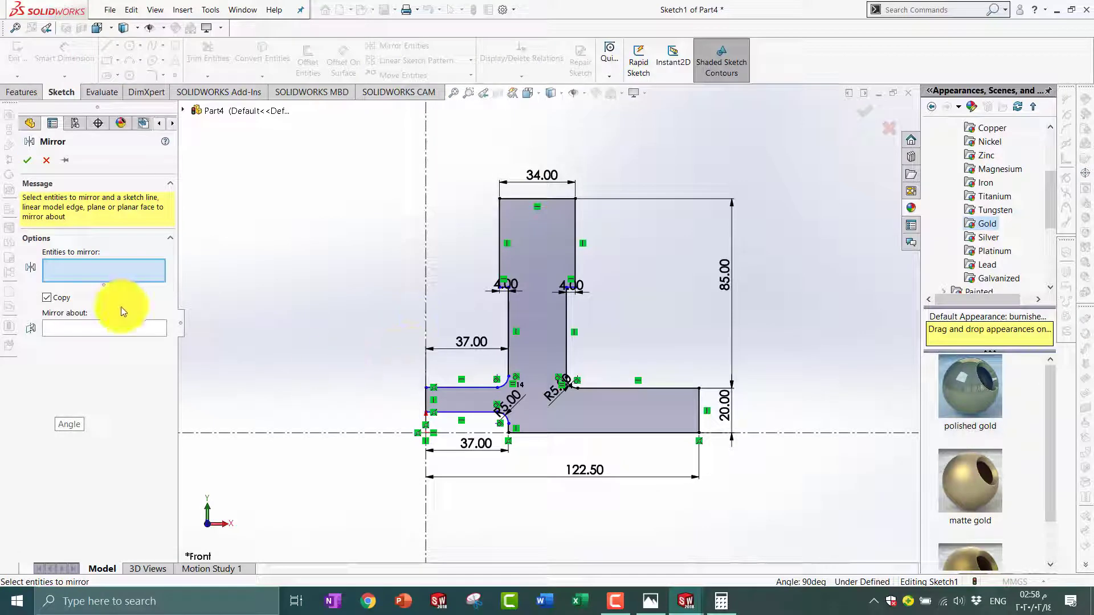
left_click(123, 329)
left_click(424, 296)
scroll(481, 337, "up", 3)
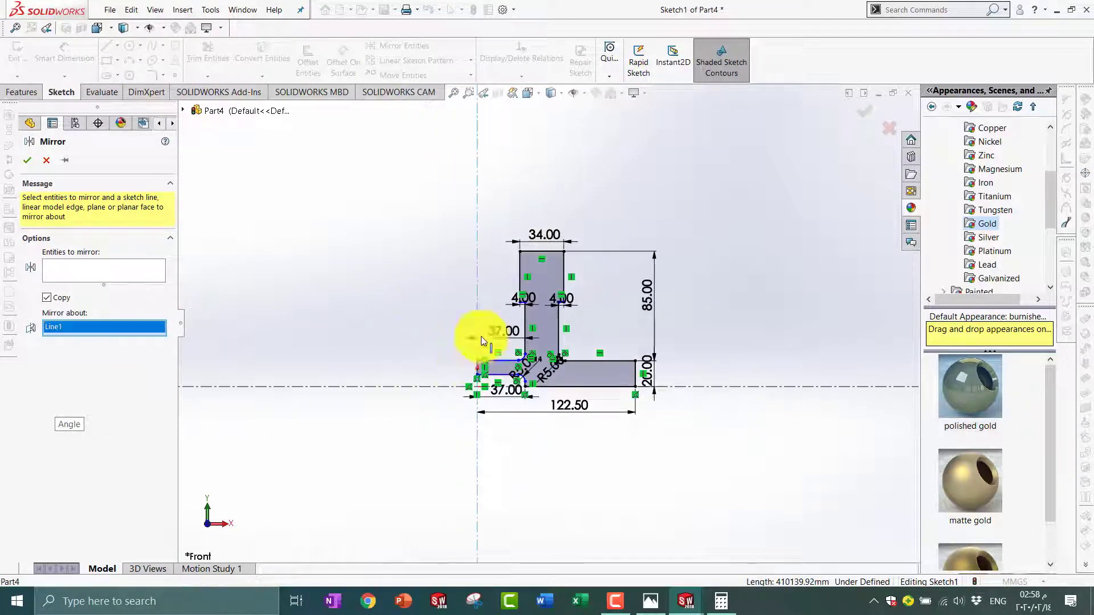
left_click(145, 277)
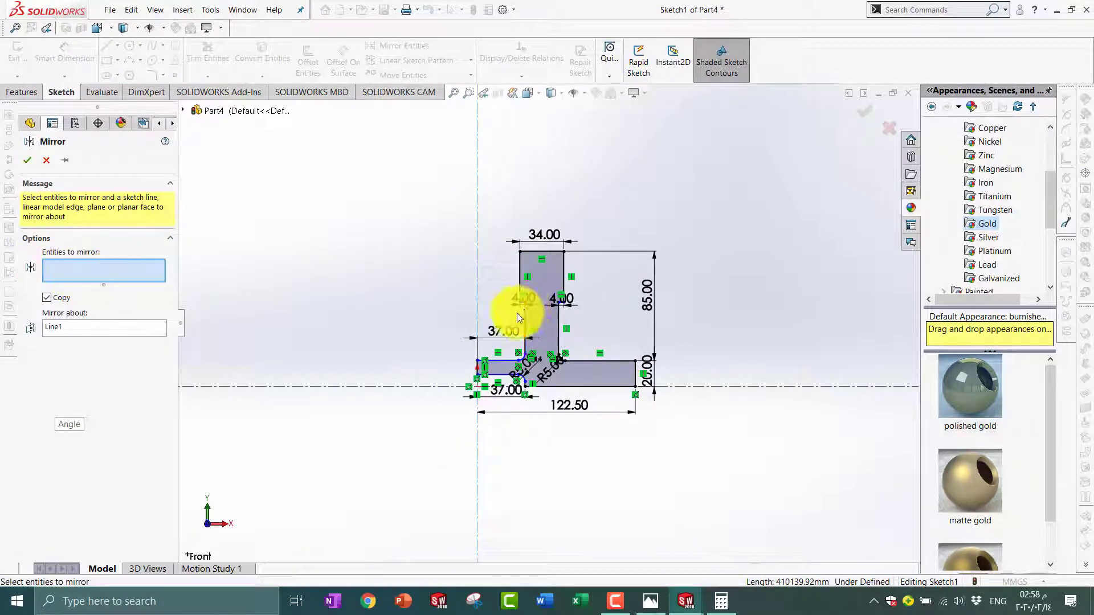
- Select the whole half-profile and confirm the mirror to create the second upright
left_click(542, 331)
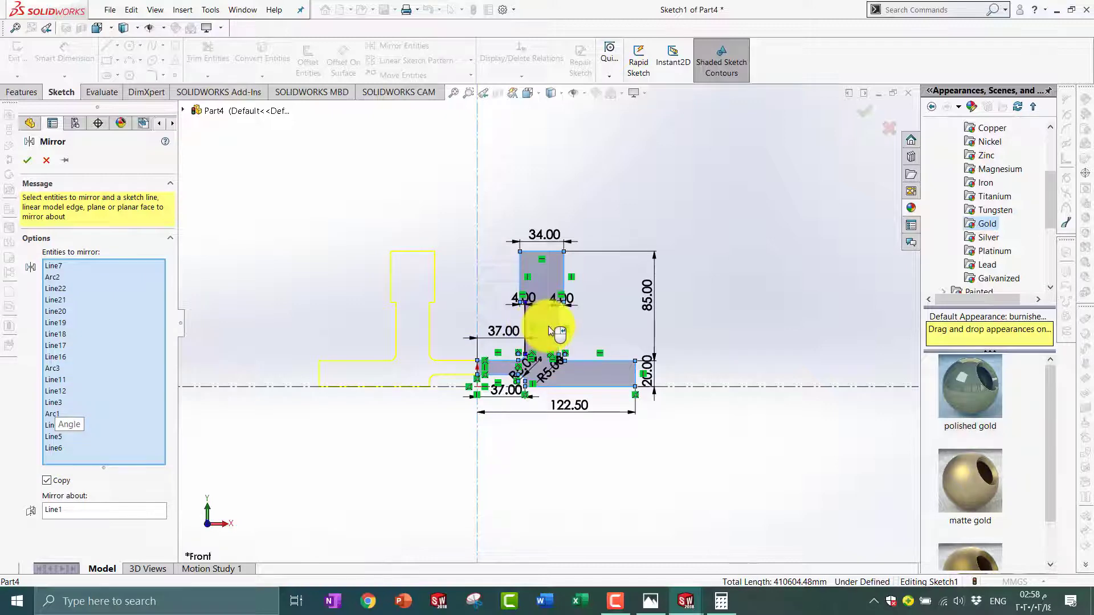
scroll(513, 367, "down", 3)
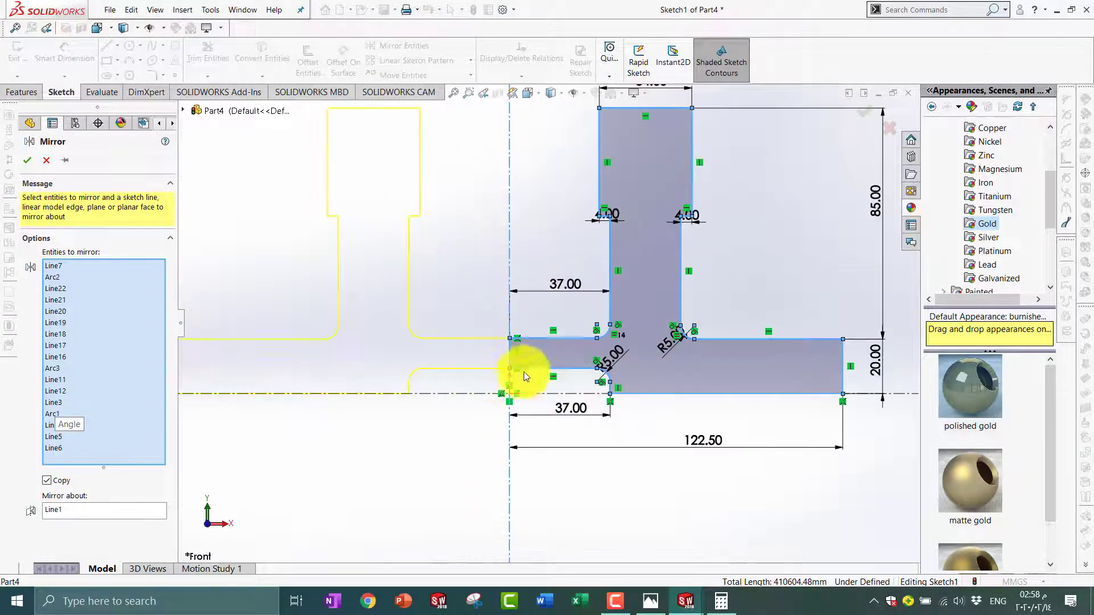
left_click(28, 160)
scroll(569, 333, "up", 2)
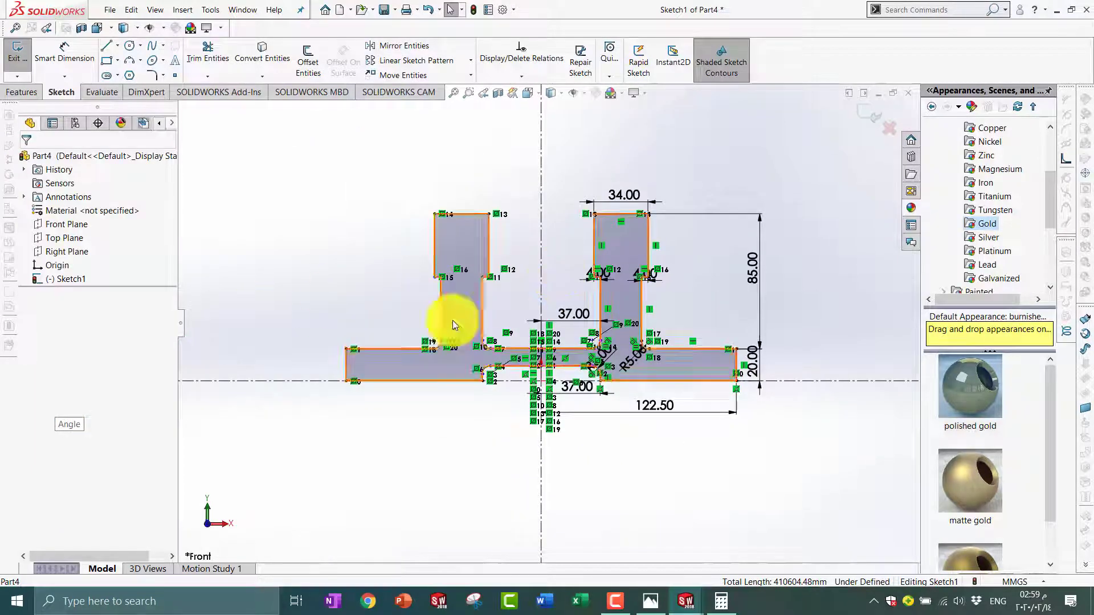
scroll(484, 342, "down", 3)
scroll(564, 365, "up", 1)
scroll(562, 342, "up", 2)
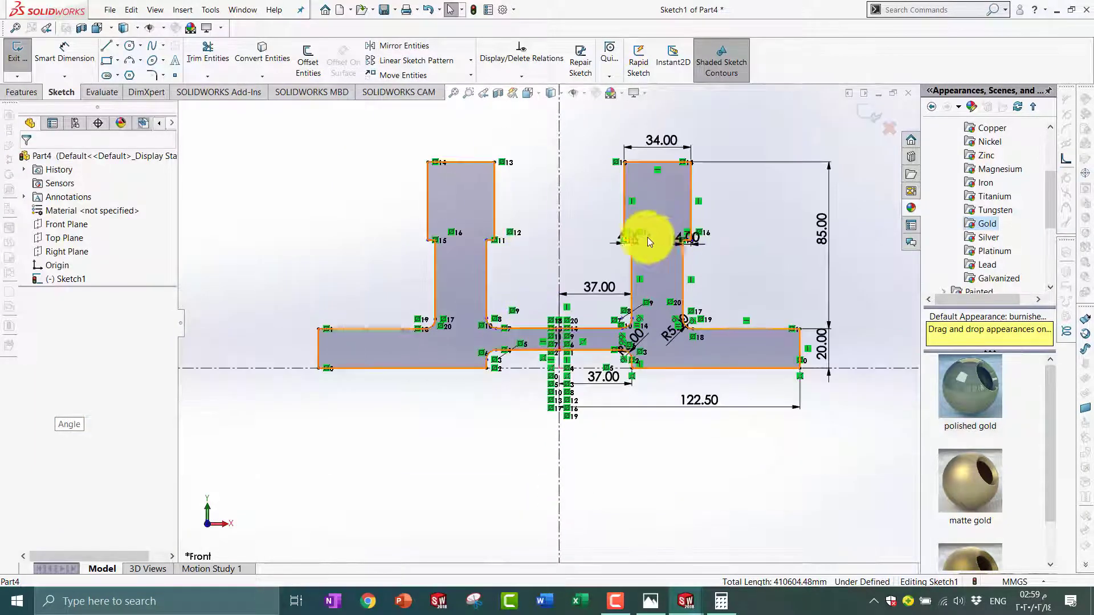
scroll(570, 311, "down", 3)
scroll(569, 312, "up", 3)
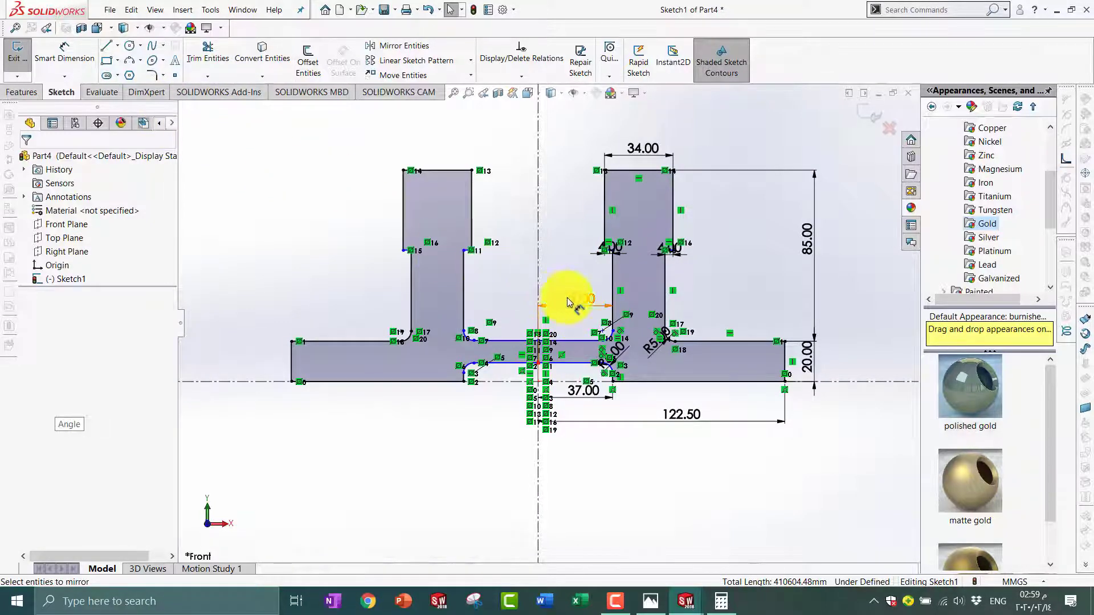
left_click(572, 306)
- Dimension the gap between the uprights to 74 mm, discarding an over-defining extra dimension
key("Escape")
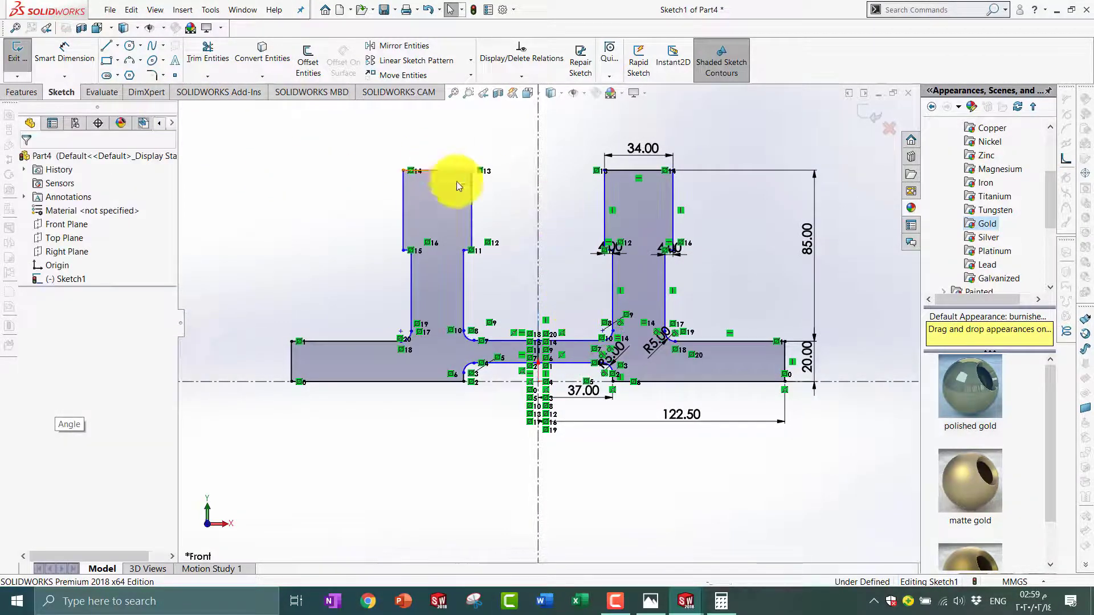
left_click(64, 54)
left_click(472, 188)
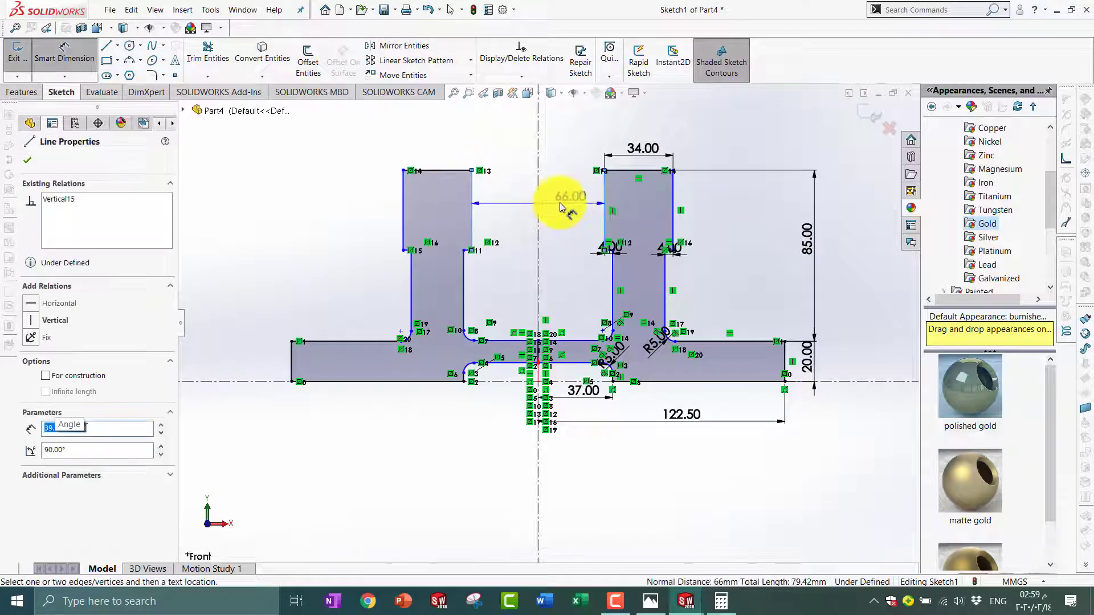
left_click(562, 206)
type("72")
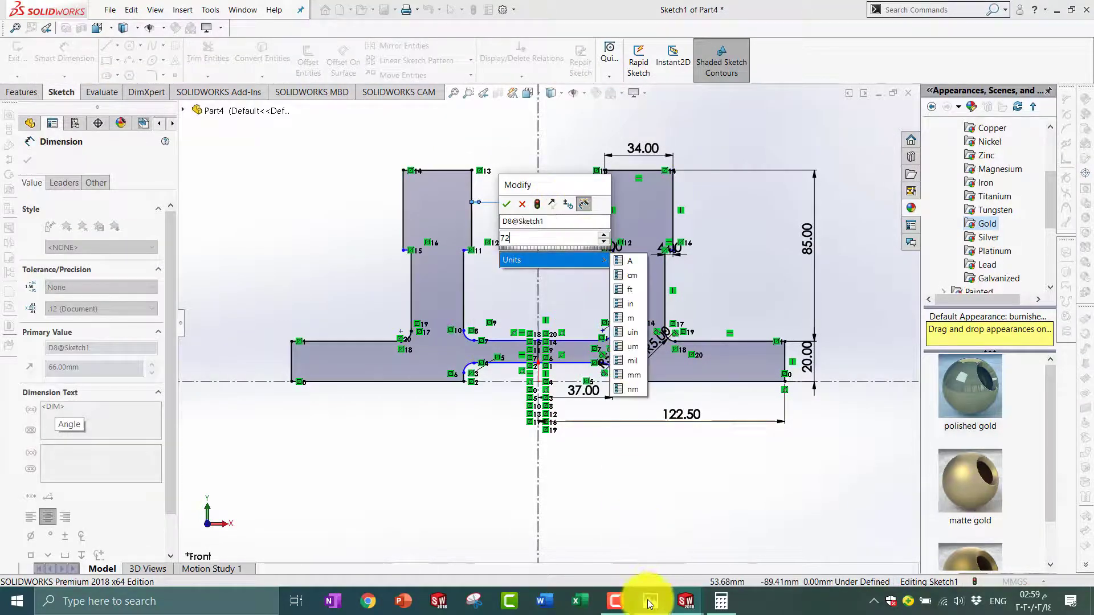
left_click(650, 602)
left_click(527, 237)
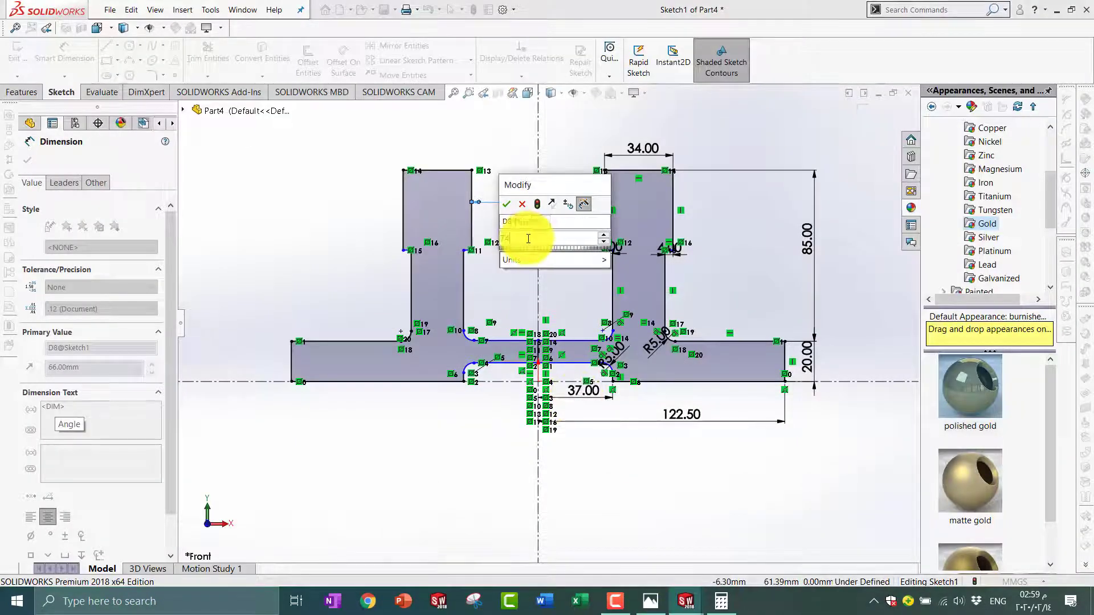
key("Return")
scroll(601, 337, "down", 3)
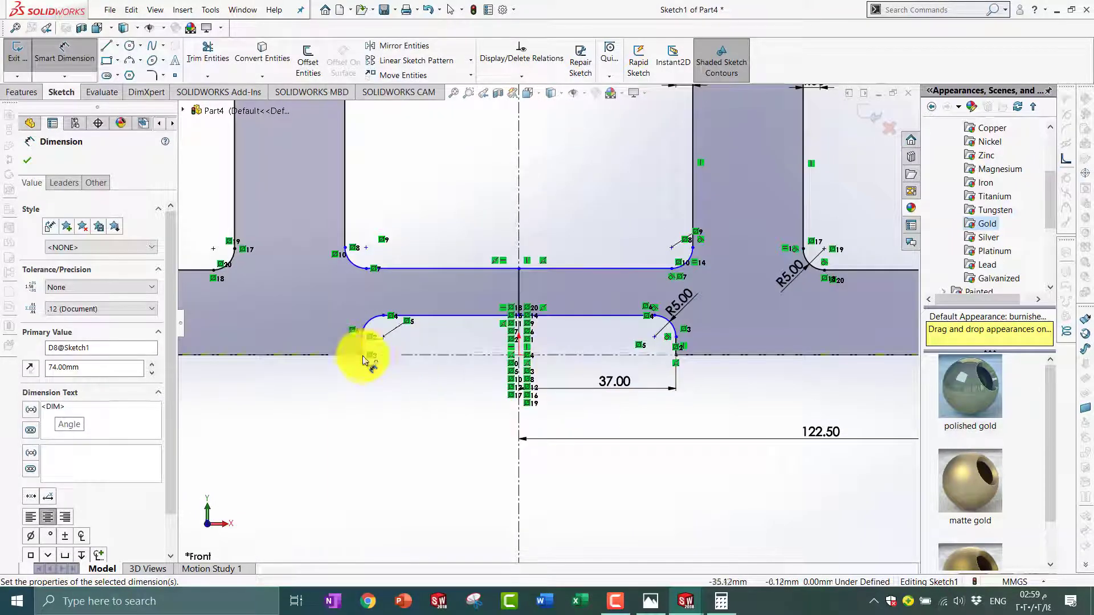
left_click(520, 330)
left_click(363, 345)
left_click(477, 410)
key("Escape")
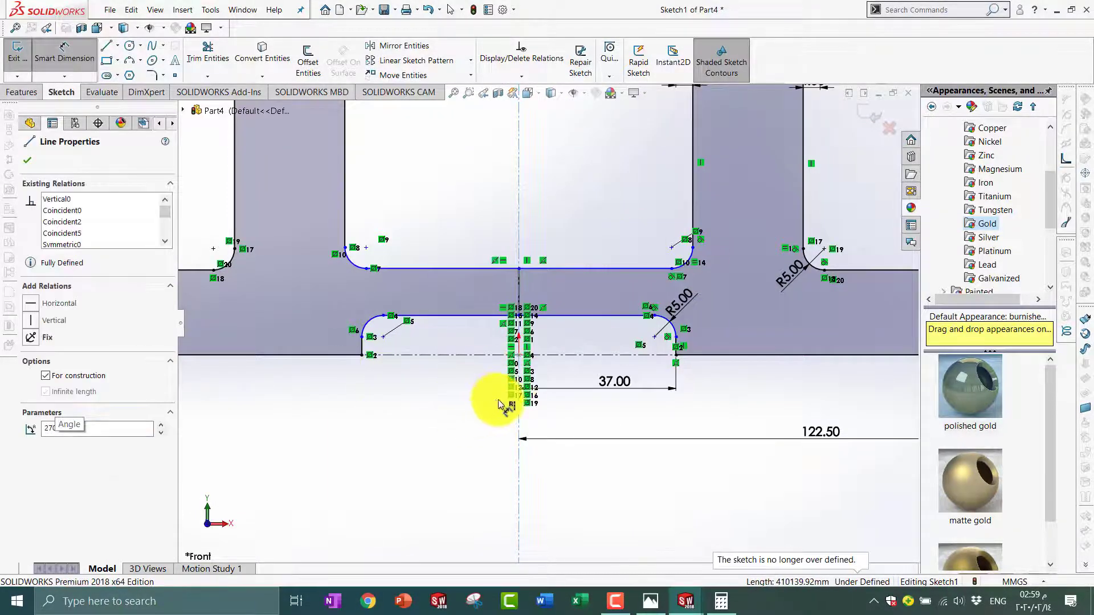
- Extrude both sketch regions 50 mm into a solid Boss-Extrude1
scroll(499, 404, "up", 3)
scroll(527, 372, "up", 1)
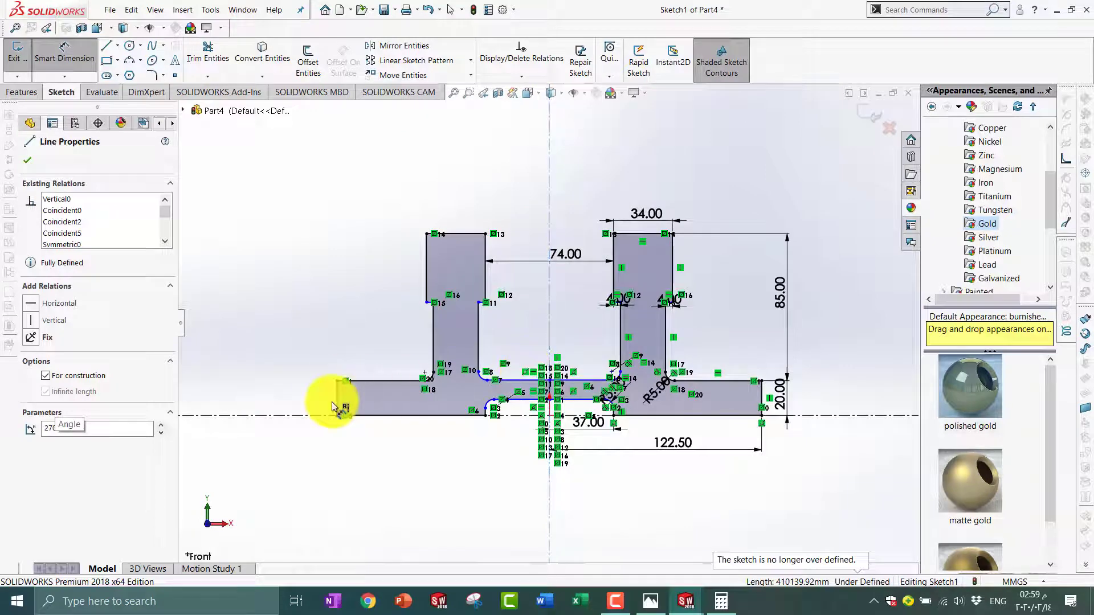
left_click(27, 92)
left_click(23, 62)
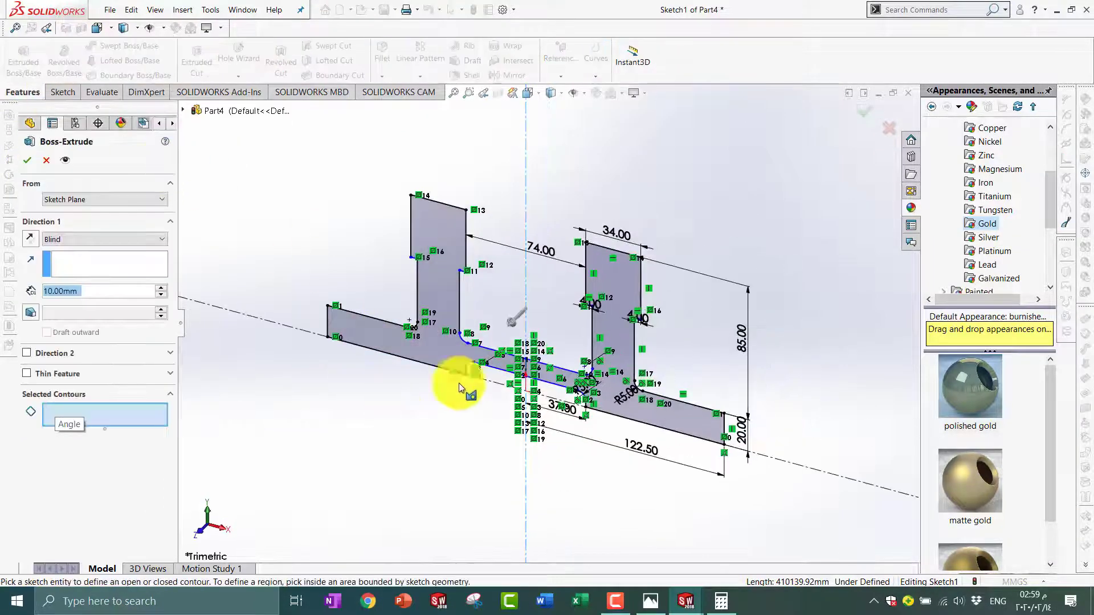
left_click(459, 383)
left_click(613, 376)
scroll(525, 377, "down", 3)
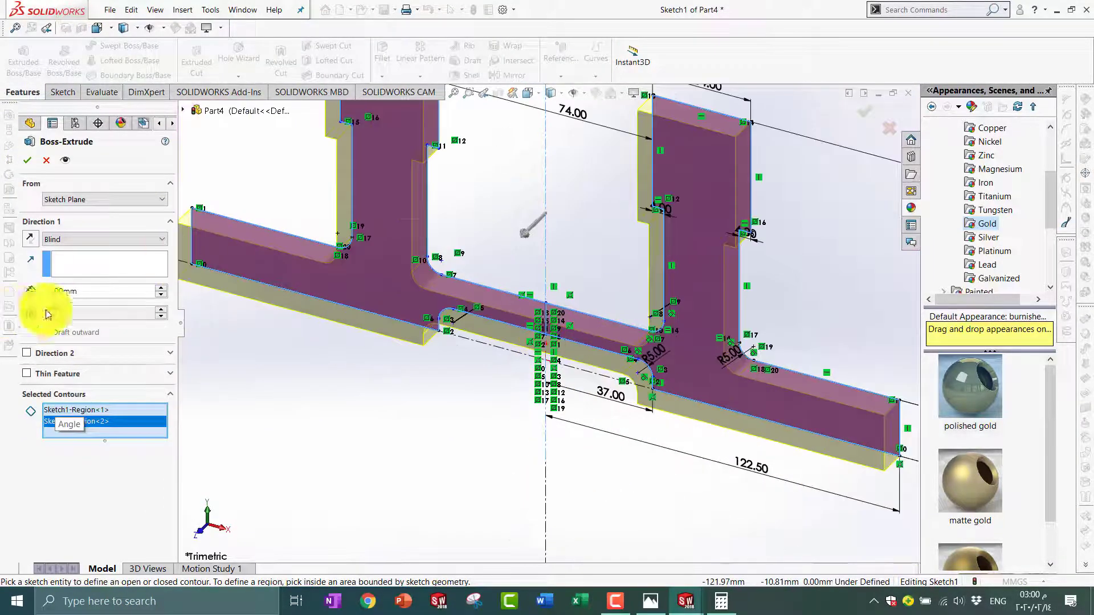
type("50.")
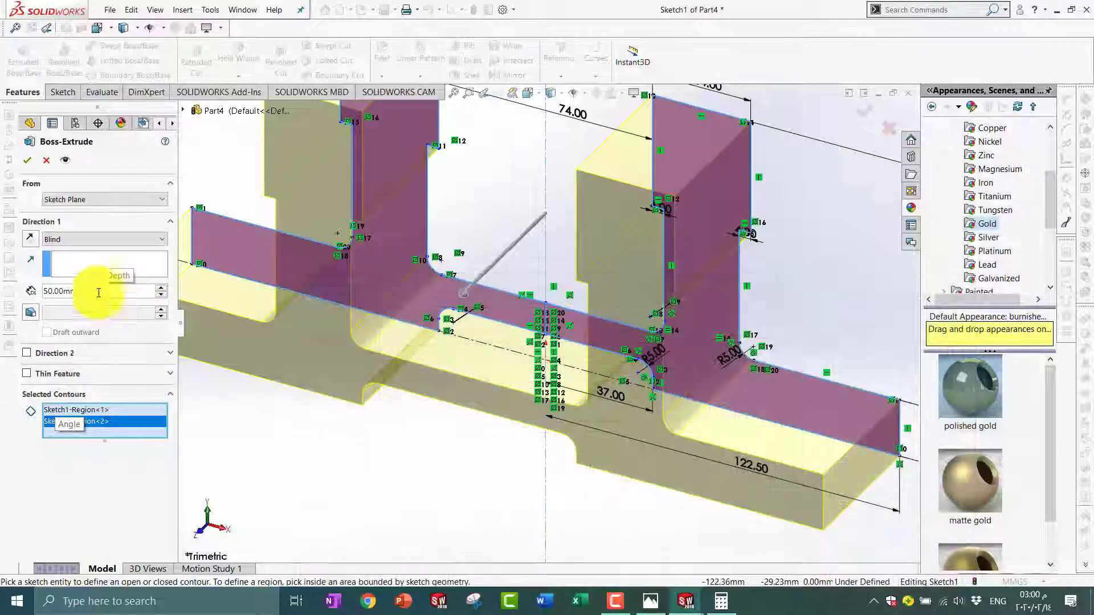
left_click(27, 160)
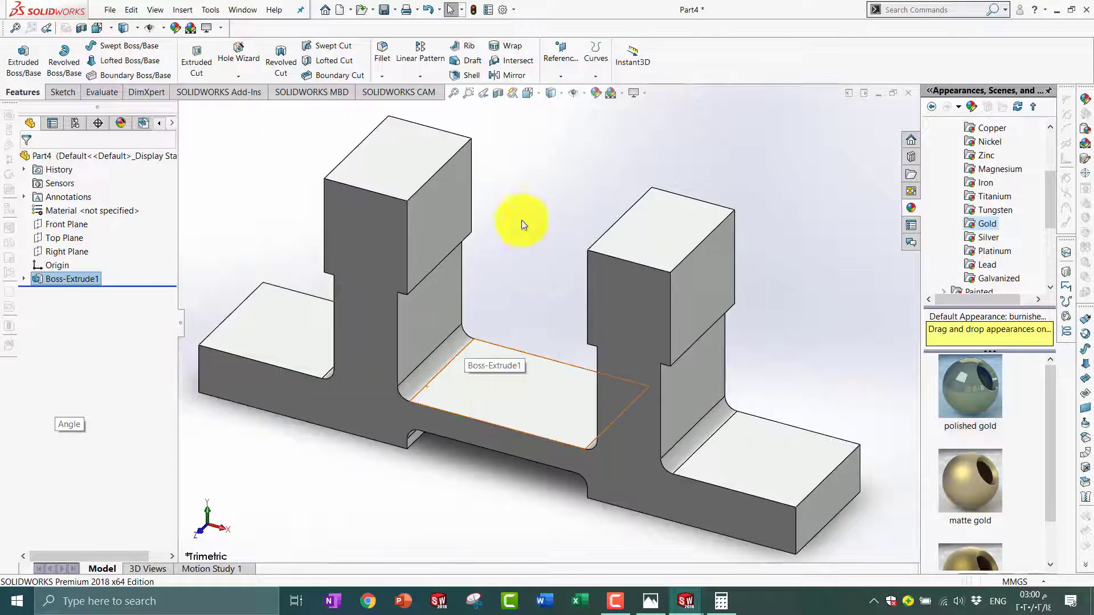
left_click(586, 213)
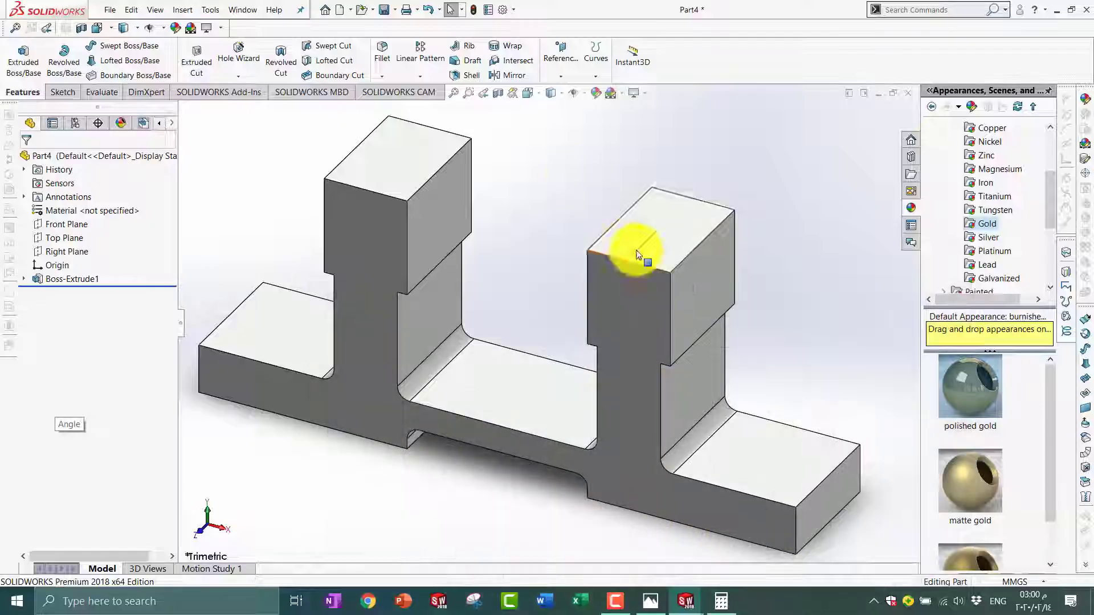
left_click(632, 260)
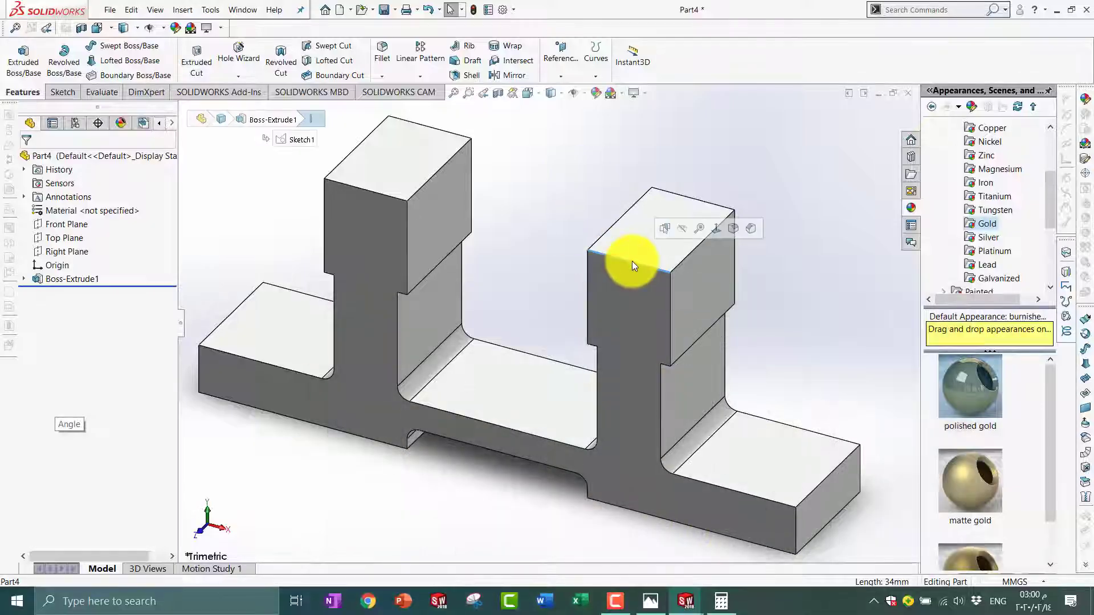
- Fillet the two top edges of the right upright
left_click(737, 231)
type("2")
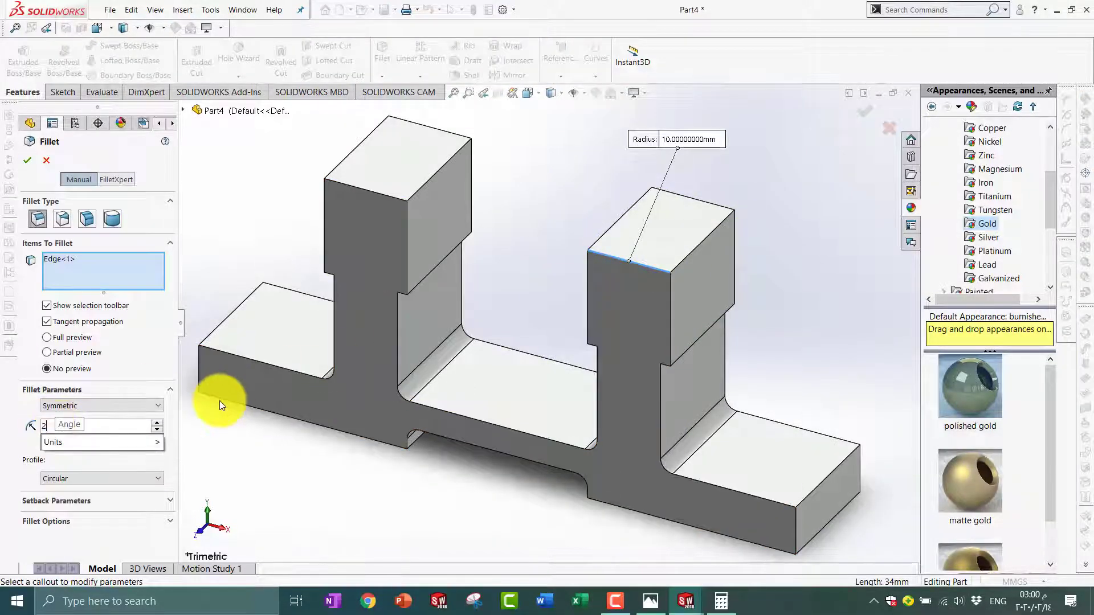
key("Return")
scroll(660, 213, "down", 5)
left_click(660, 213)
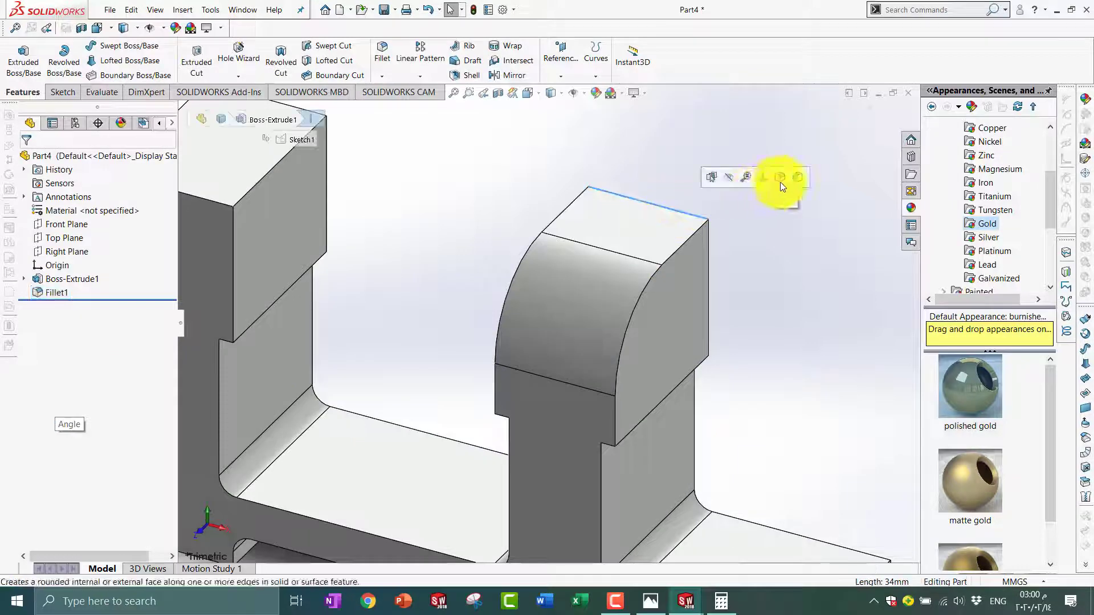
left_click(780, 182)
key("Return")
scroll(610, 443, "down", 5)
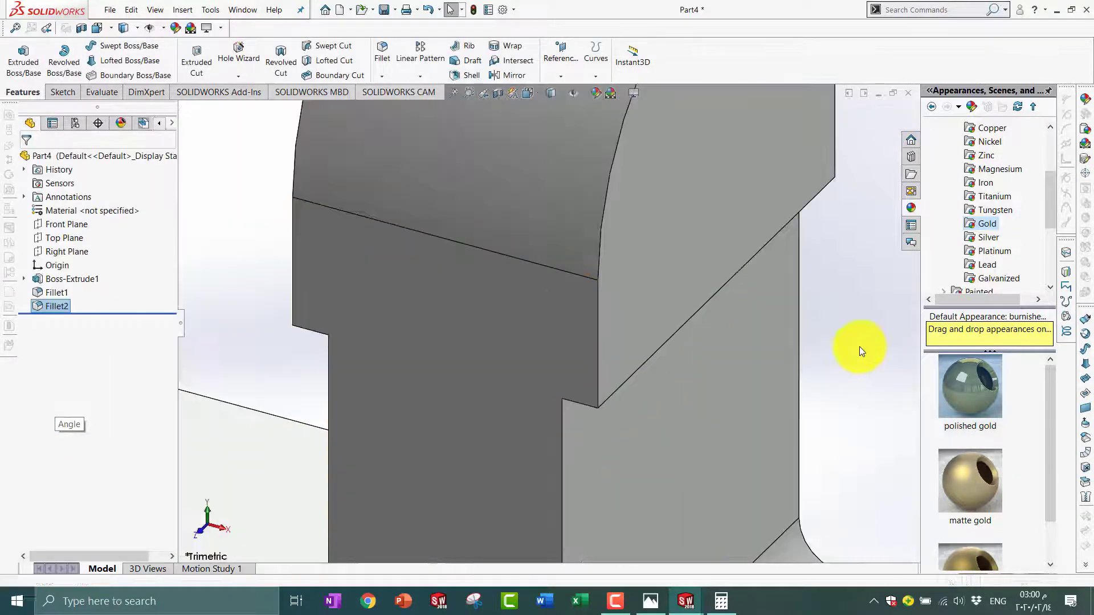
- Fillet a right notch edge and a left notch edge
left_click(587, 400)
key("Return")
key("Return")
left_click(314, 332)
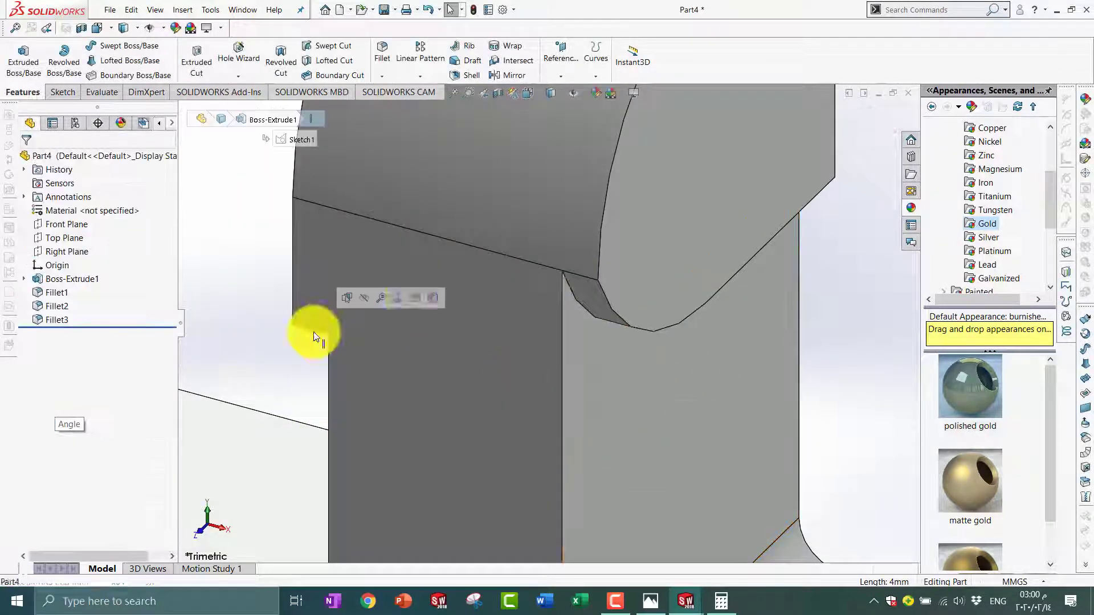
key("Return")
key("Return")
scroll(659, 288, "up", 5)
- Fillet two more notch edges, including the left notch edge
middle_click_drag(660, 289, 599, 337)
scroll(379, 358, "down", 5)
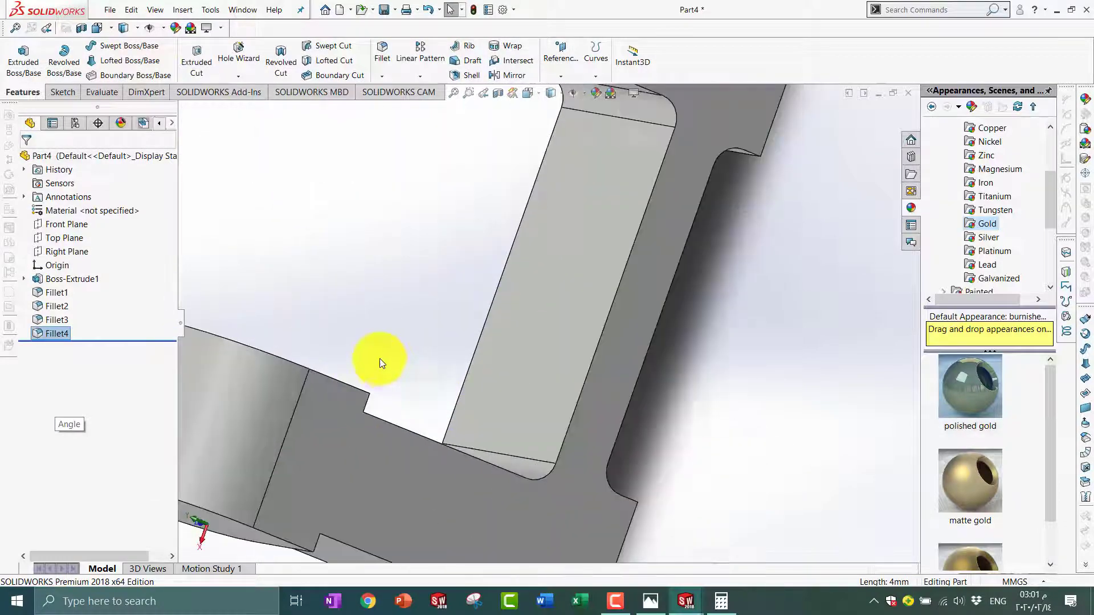
mouse_move(380, 358)
middle_mouse_down()
mouse_move(420, 303)
mouse_move(462, 518)
mouse_move(458, 184)
middle_mouse_up()
left_click(459, 184)
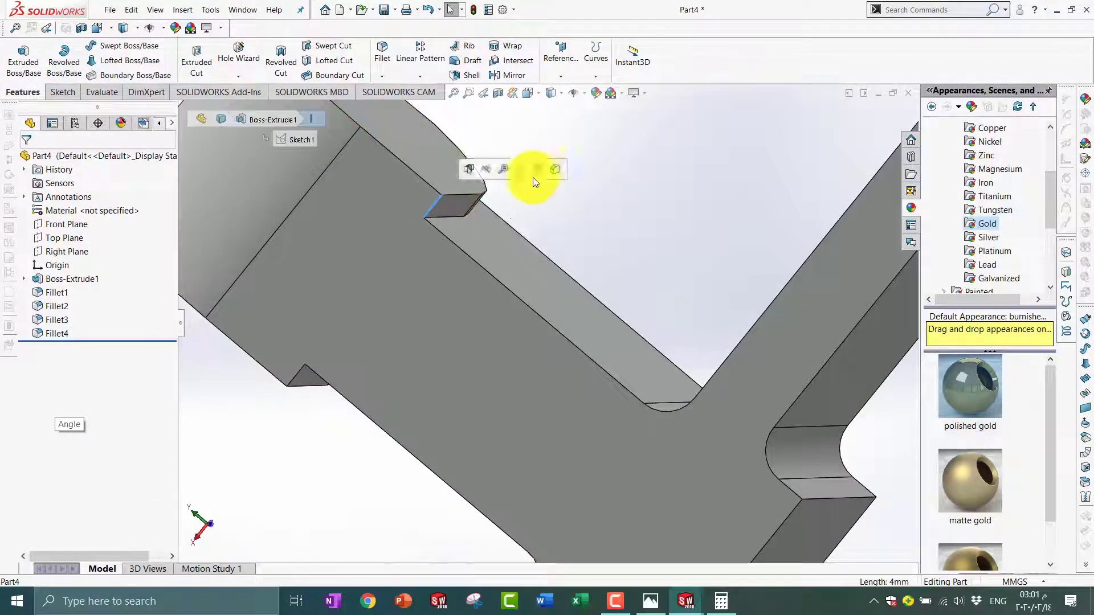
left_click(532, 176)
key("Return")
left_click(303, 409)
left_click(294, 377)
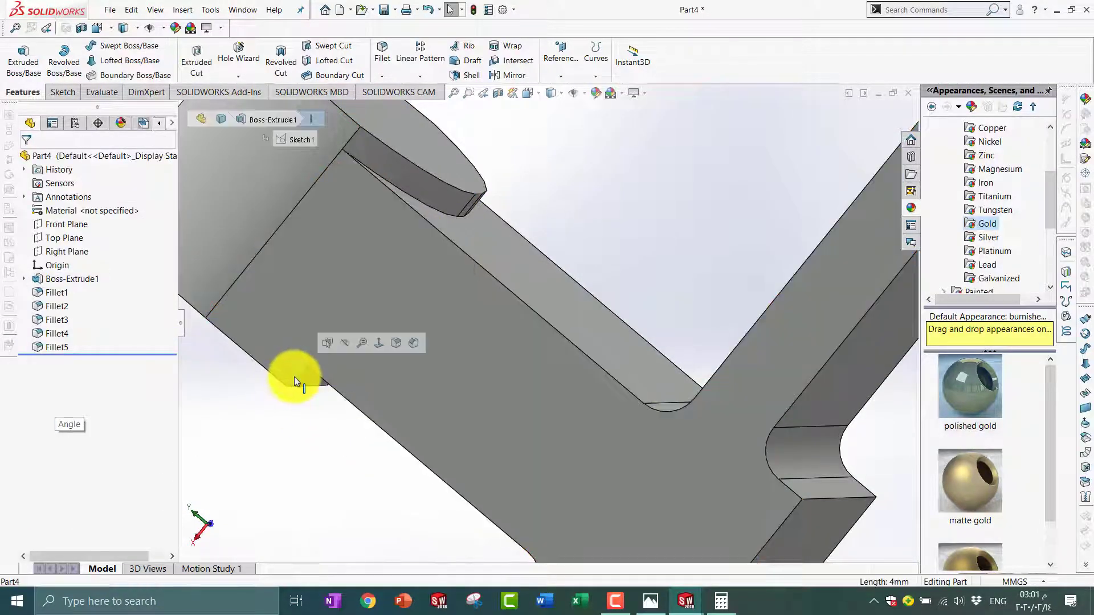
key("Return")
key("Return")
- Inspect the new fillets around the part, then undo the trial notch fillets
scroll(484, 285, "up", 3)
scroll(496, 277, "up", 2)
mouse_move(496, 276)
middle_mouse_down()
mouse_move(619, 293)
mouse_move(794, 261)
middle_mouse_up()
scroll(794, 261, "down", 3)
scroll(725, 354, "down", 2)
scroll(611, 220, "up", 3)
mouse_move(725, 354)
middle_mouse_down()
mouse_move(610, 220)
mouse_move(581, 203)
mouse_move(585, 290)
middle_mouse_up()
scroll(591, 235, "down", 3)
scroll(598, 236, "up", 3)
key("ctrl+z")
scroll(660, 232, "down", 3)
key("ctrl+z")
key("ctrl+z")
key("ctrl+z")
key("ctrl+z")
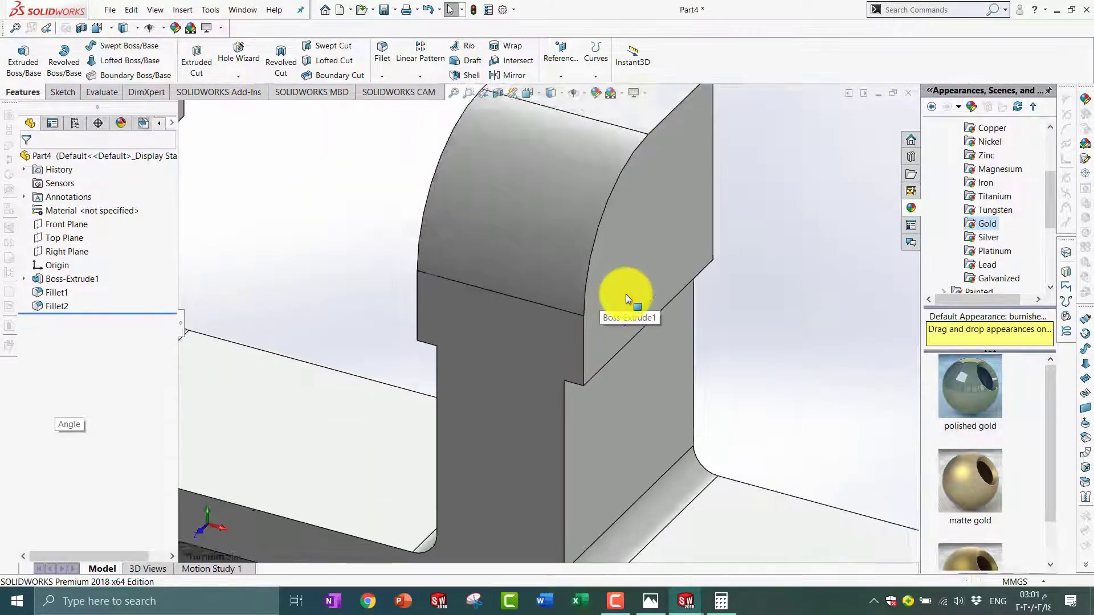
- Reapply a fillet to the right upright edge as Fillet7 and begin the next one
left_click(706, 218)
left_click(741, 182)
key("Return")
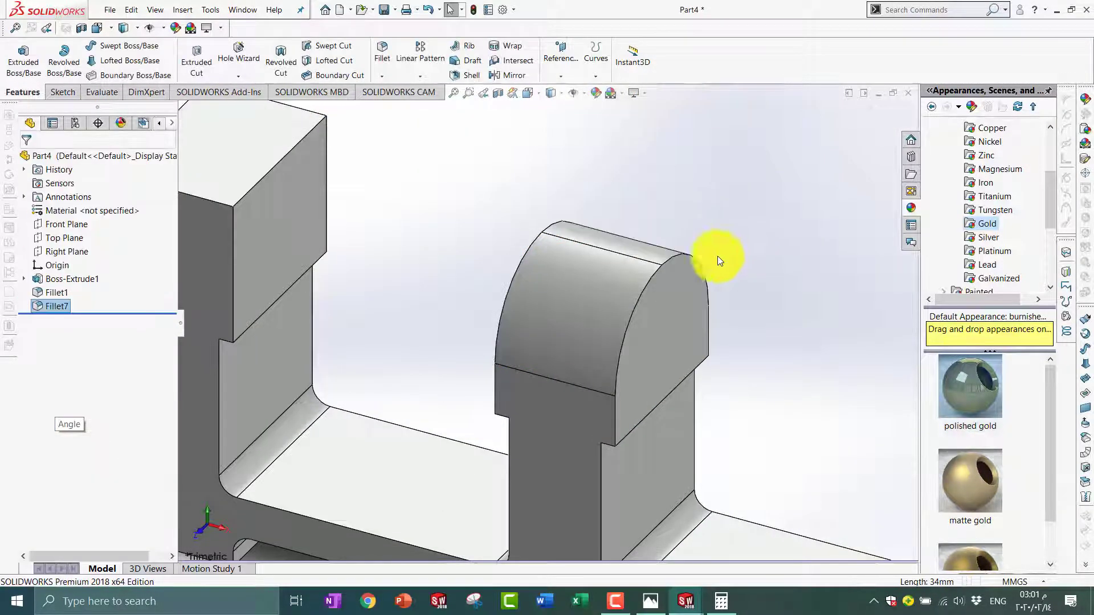
middle_click_drag(717, 256, 601, 416)
left_click(600, 417)
left_click(700, 391)
- Round a corner of the Sketch1 profile with an R5.00 sketch fillet
key("Return")
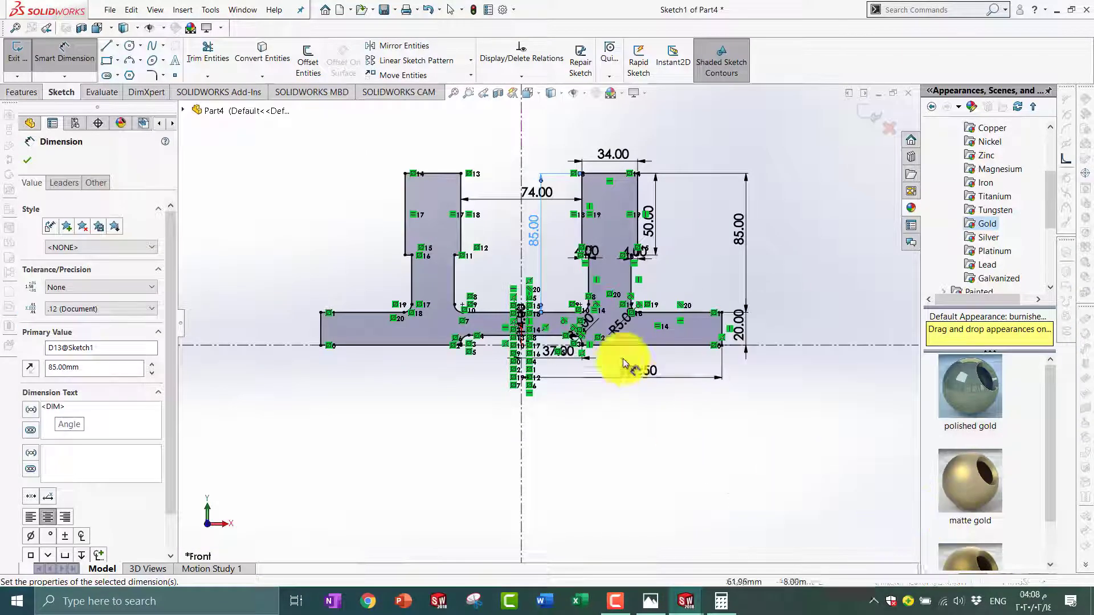
left_click(633, 310)
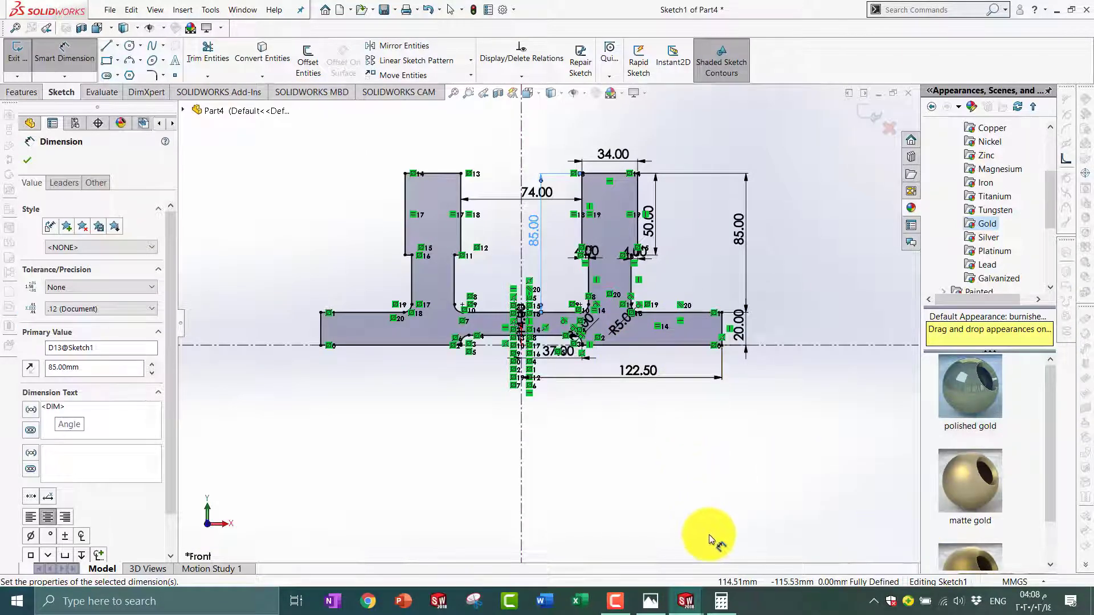
left_click(623, 608)
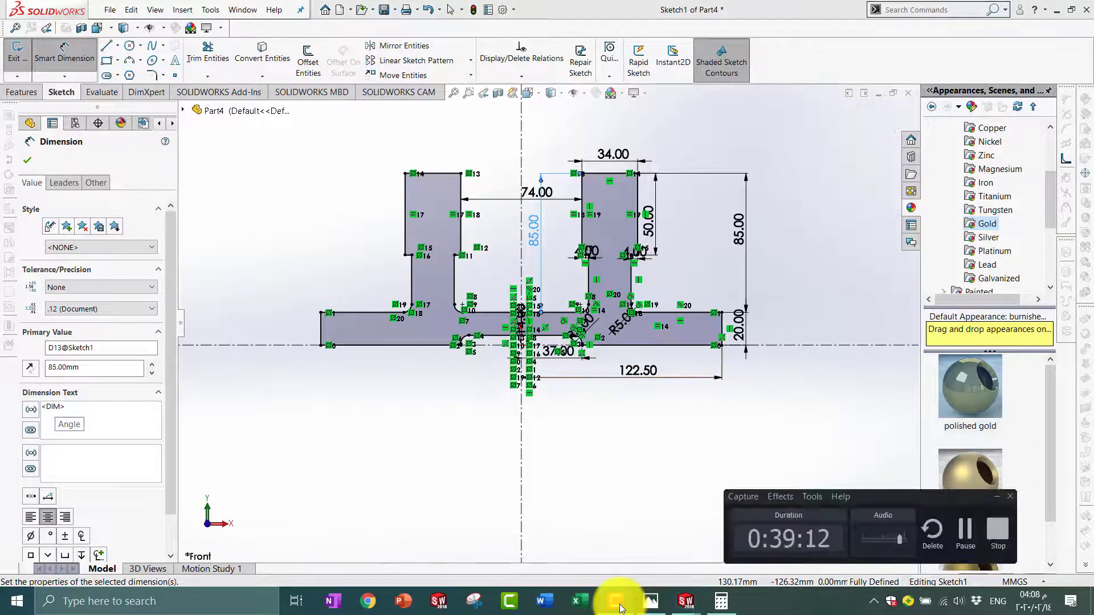
left_click(621, 609)
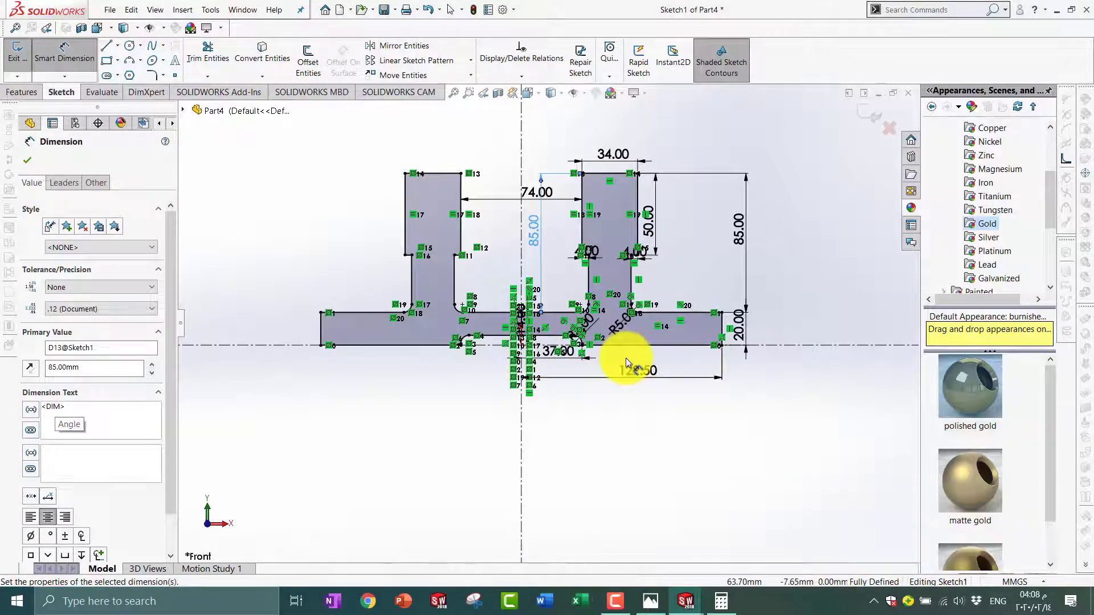
scroll(578, 249, "down", 2)
scroll(579, 249, "down", 2)
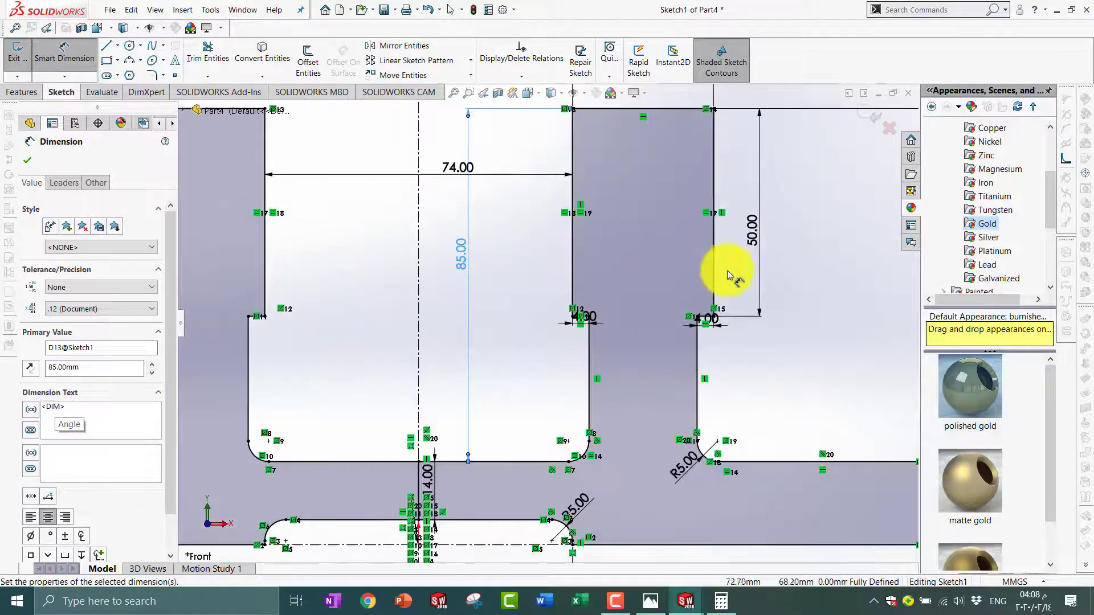
scroll(741, 297, "up", 2)
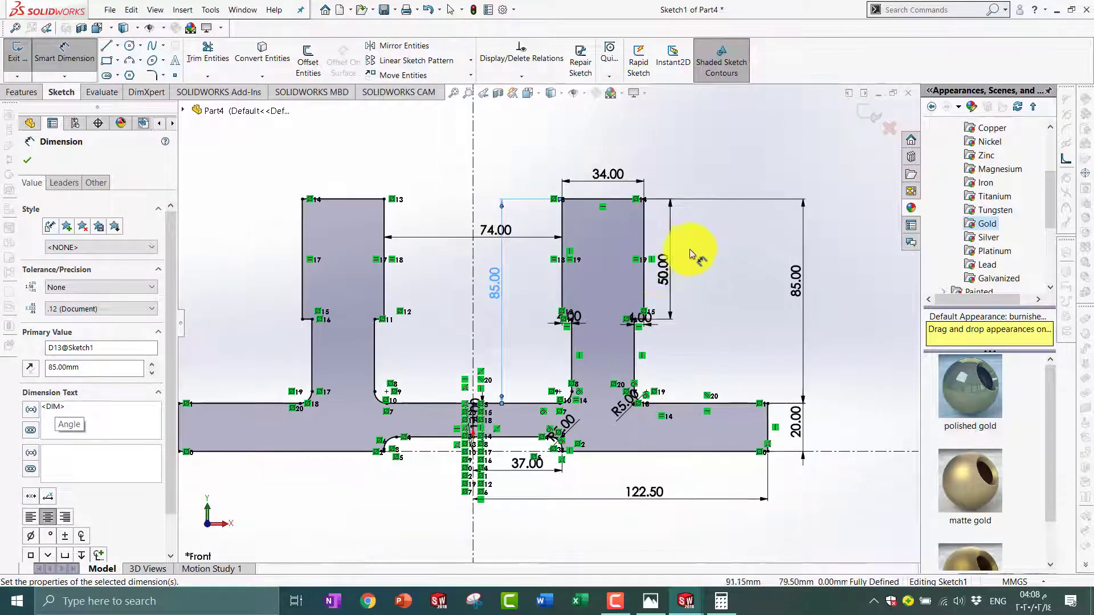
- Add the 50.00 mm height dimension to the right upright
left_click(661, 273)
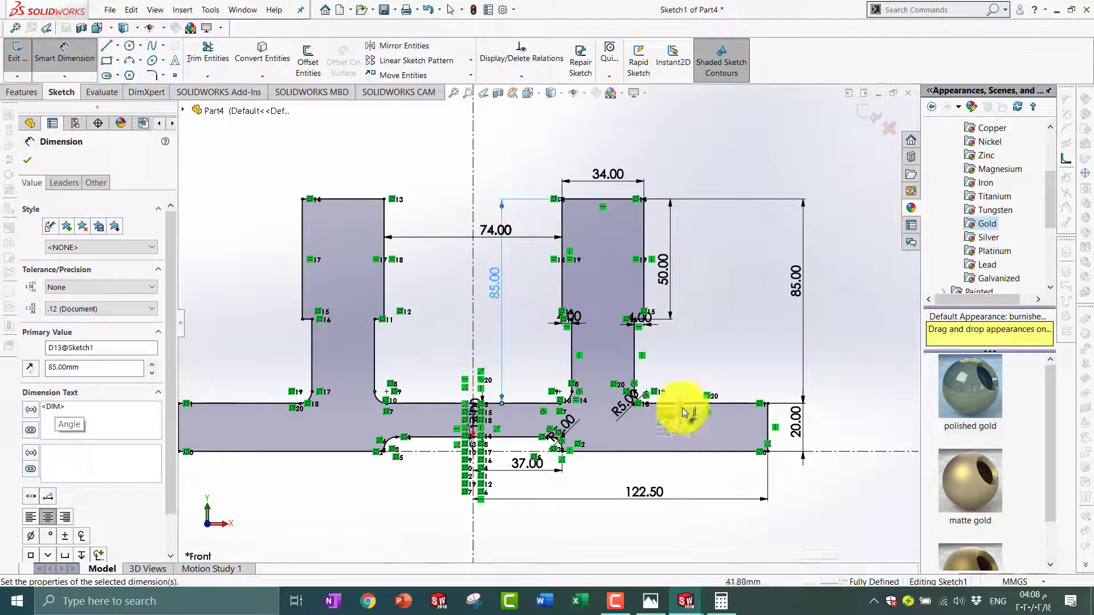
scroll(489, 428, "down", 4)
scroll(403, 354, "down", 1)
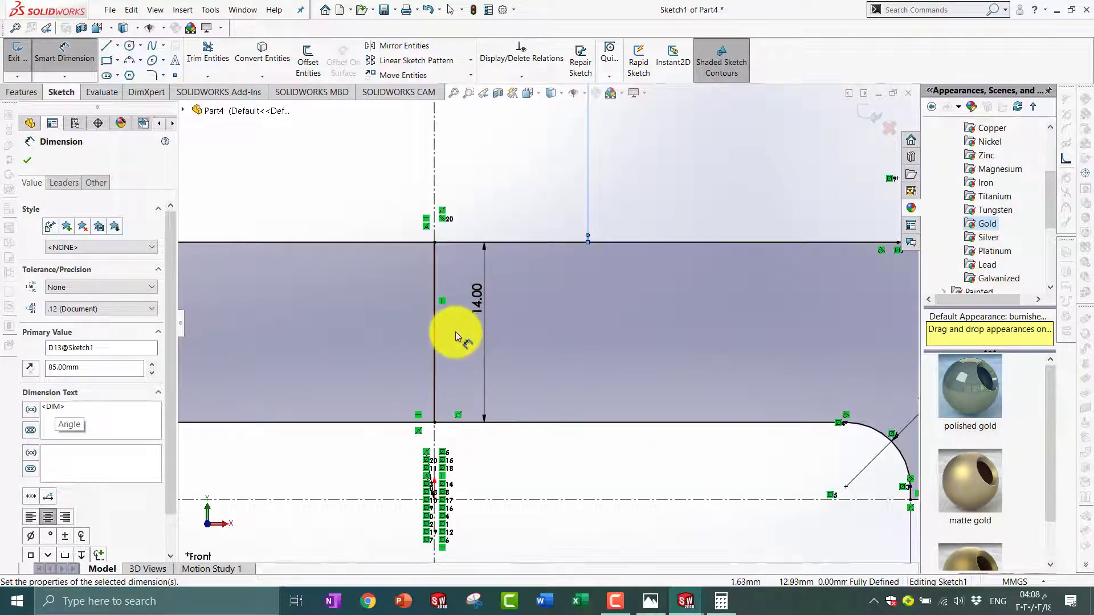
scroll(456, 333, "up", 2)
scroll(485, 328, "up", 1)
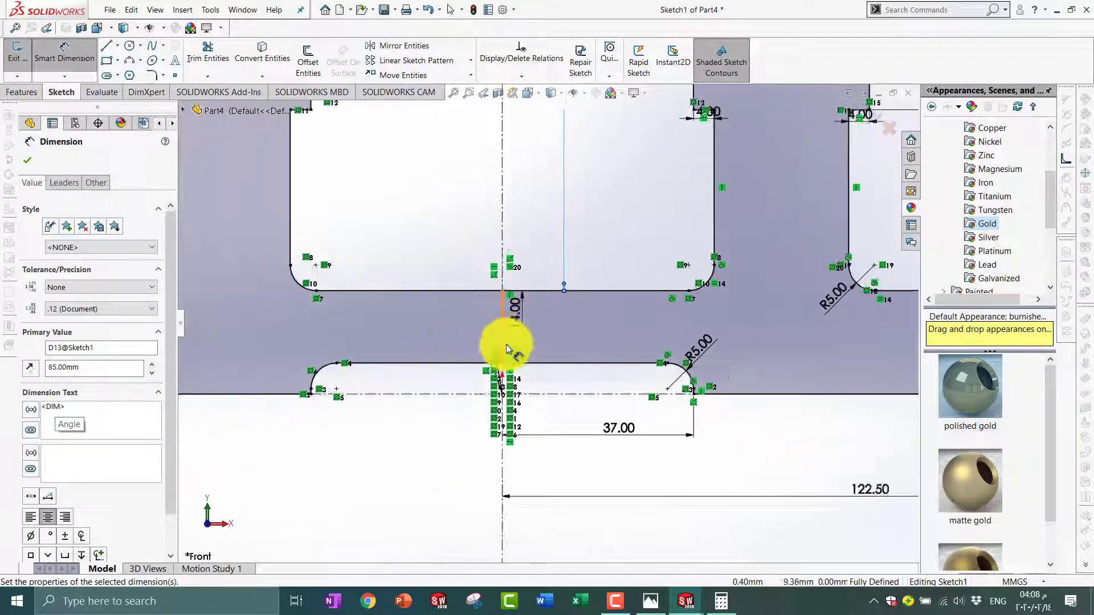
scroll(533, 328, "up", 1)
scroll(564, 308, "up", 1)
scroll(565, 280, "up", 1)
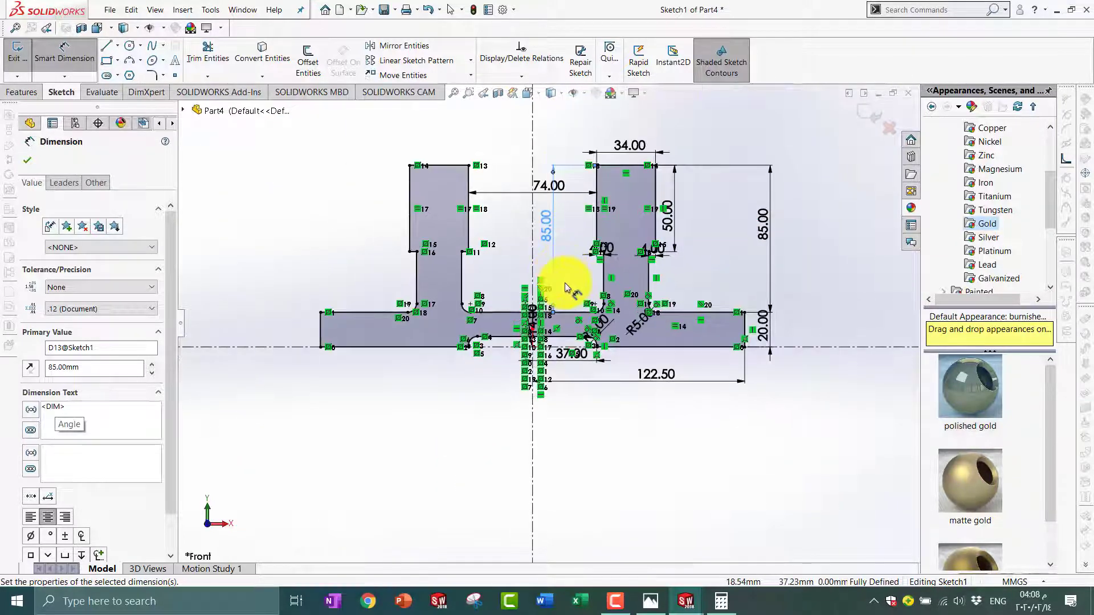
scroll(564, 284, "down", 1)
key("Escape")
- Check the sketch contour at the 14.00 mm web, then clear the selection
scroll(491, 360, "down", 3)
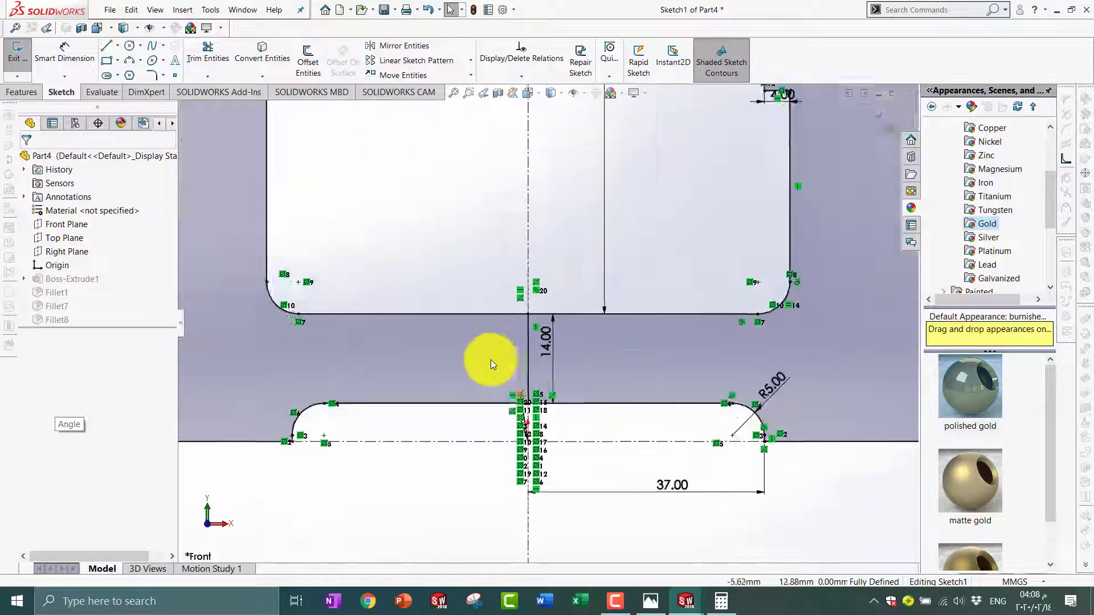
scroll(490, 360, "down", 2)
scroll(536, 368, "down", 1)
left_click(598, 363)
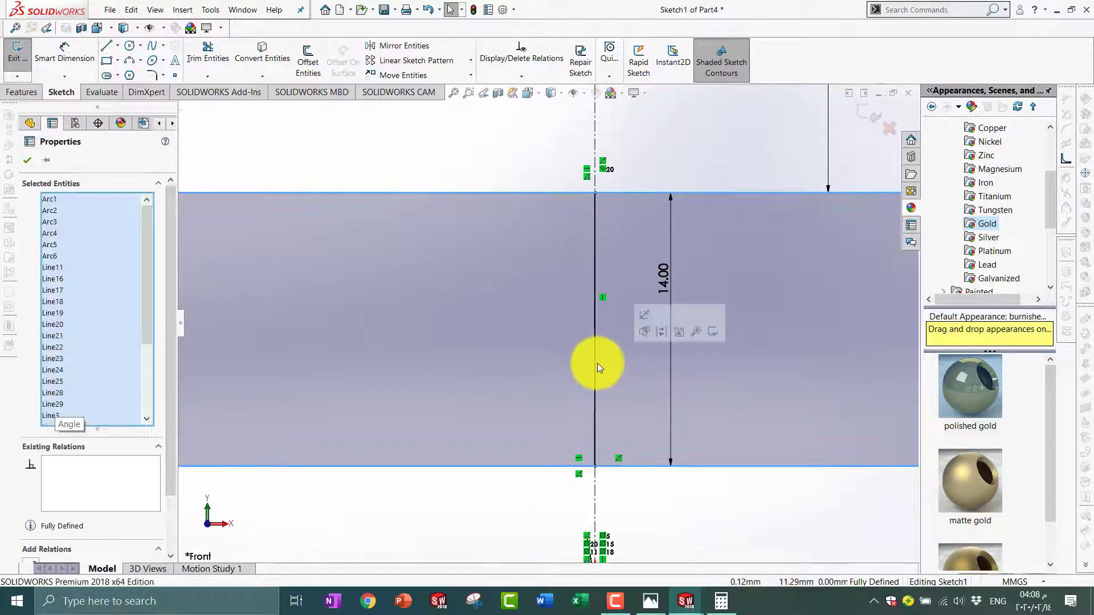
key("Escape")
scroll(556, 353, "up", 1)
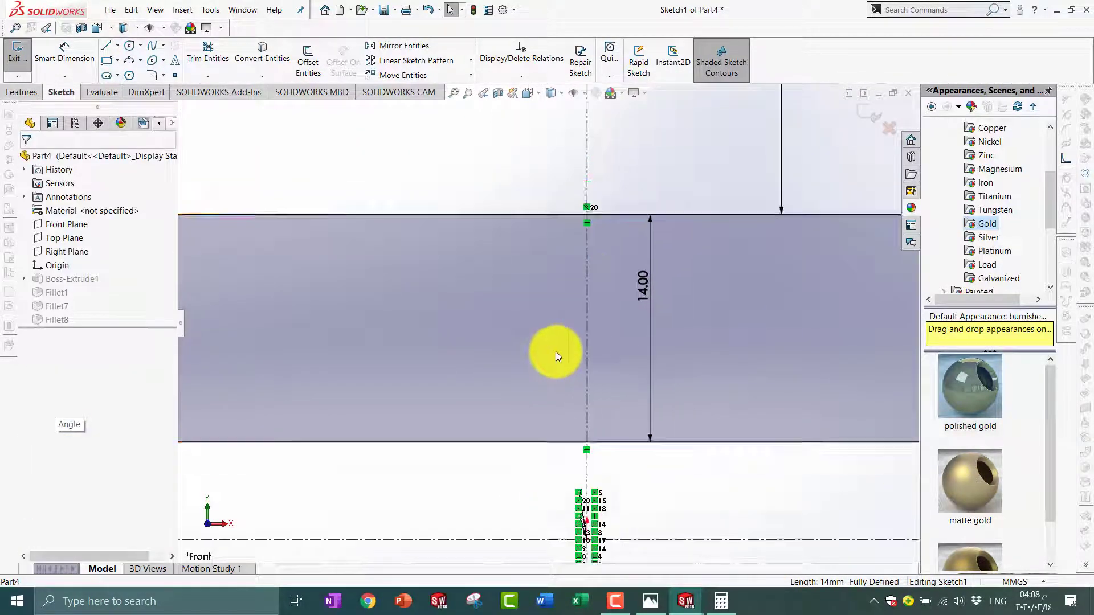
scroll(630, 325, "up", 2)
scroll(560, 292, "up", 2)
scroll(560, 295, "up", 2)
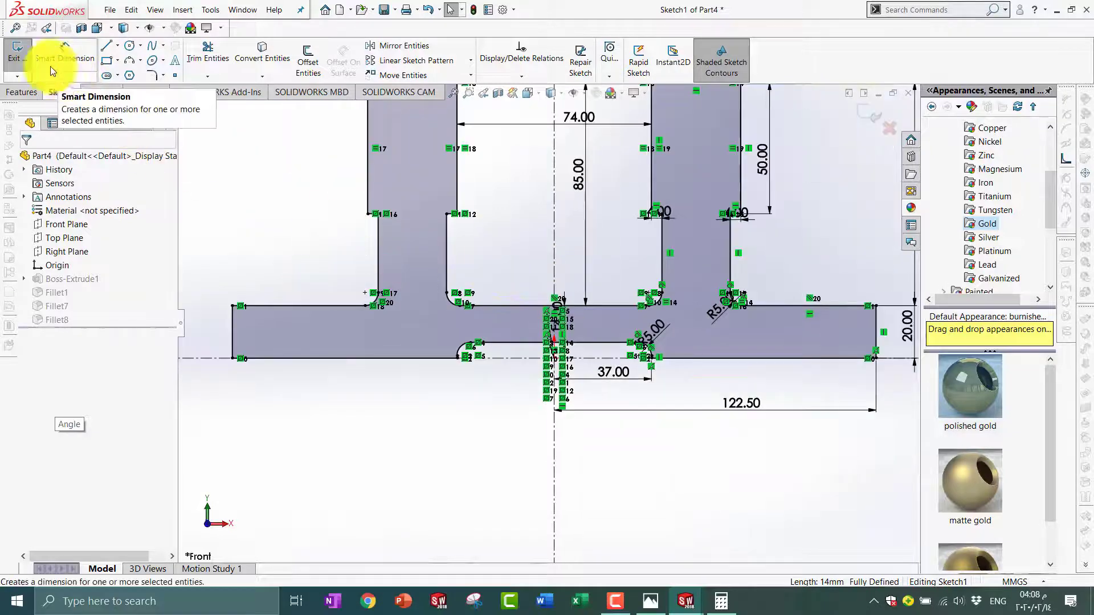
- Switch to the Features tools and bring up, then dismiss, the sketch shortcut menu
left_click(25, 92)
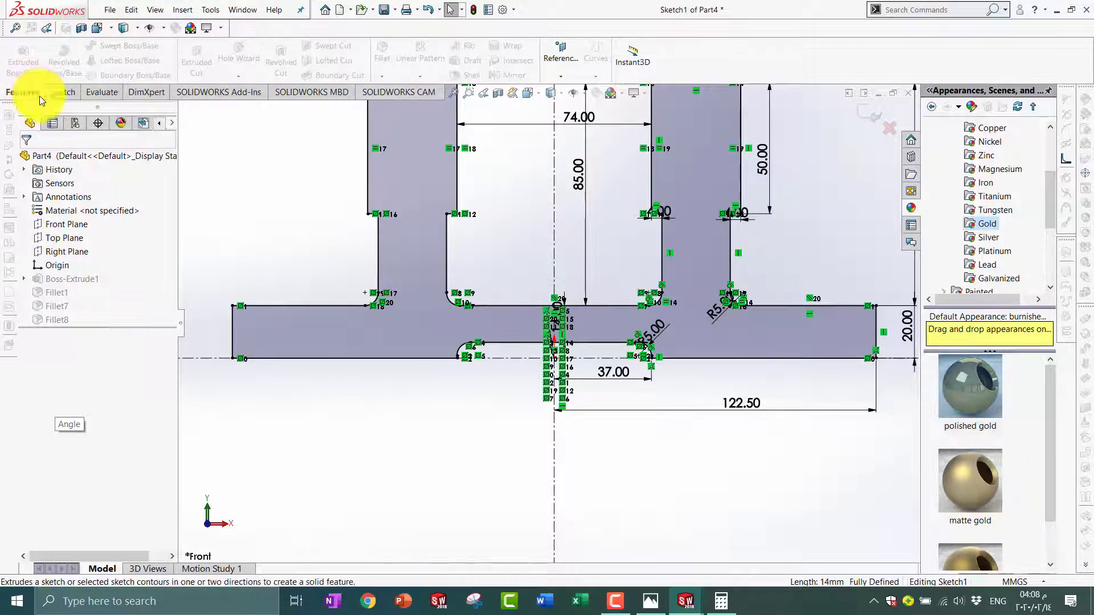
scroll(522, 219, "up", 2)
scroll(521, 219, "up", 2)
right_click(494, 273)
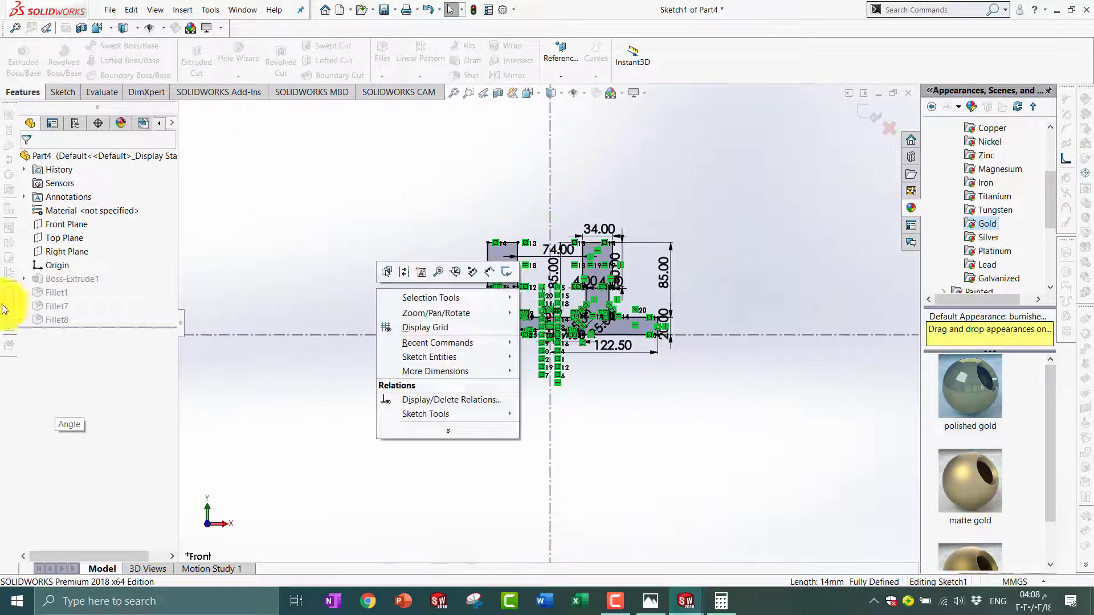
left_click(26, 279)
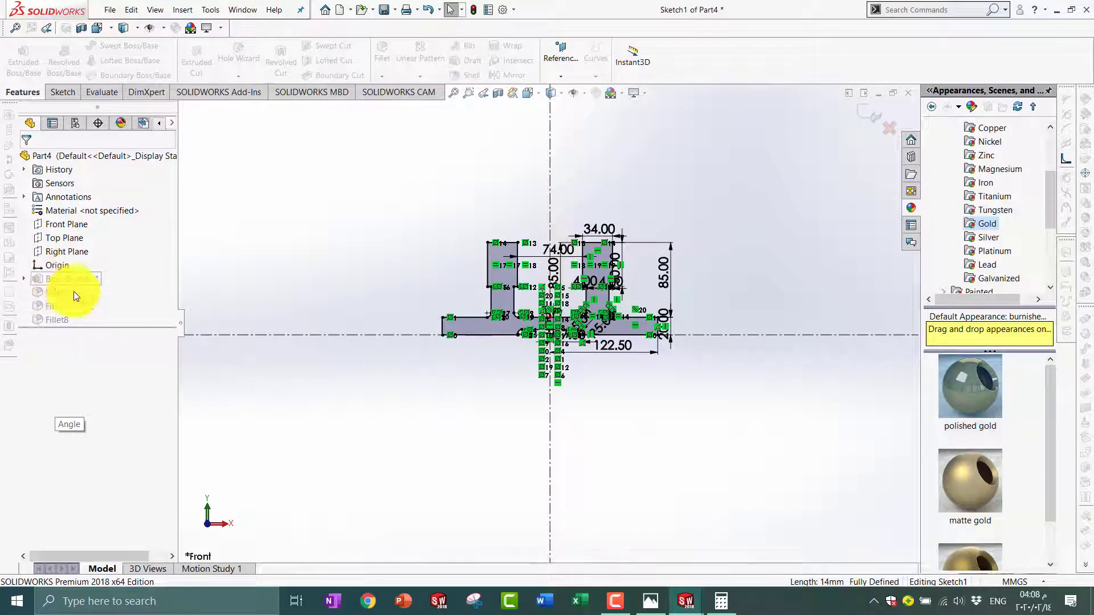
- Exit Sketch1 to rebuild the part and orbit into a 3D view
left_click(869, 115)
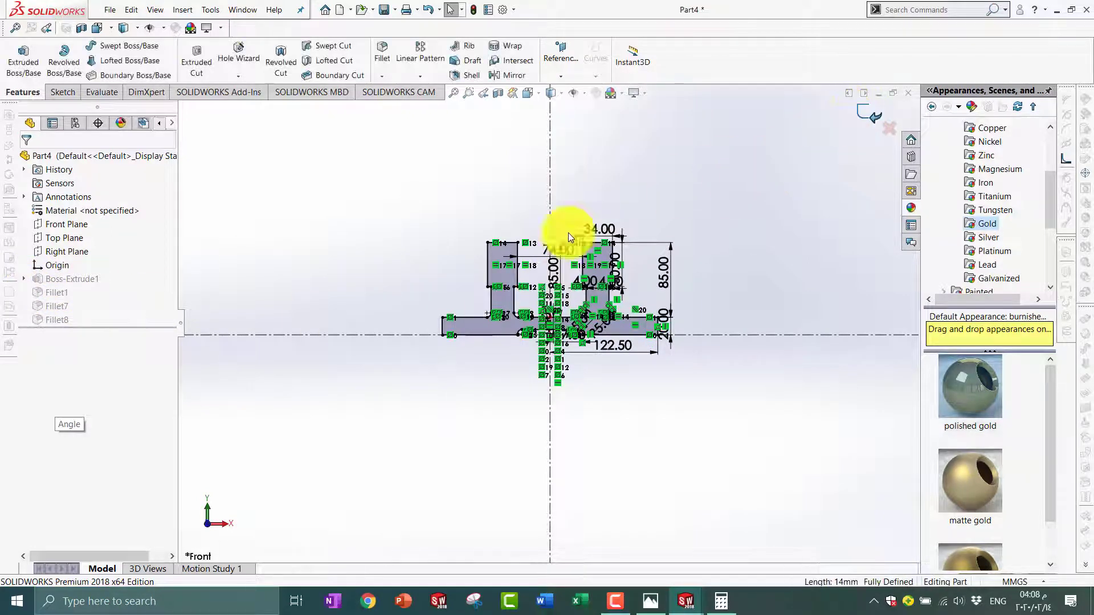
middle_click_drag(563, 286, 473, 297)
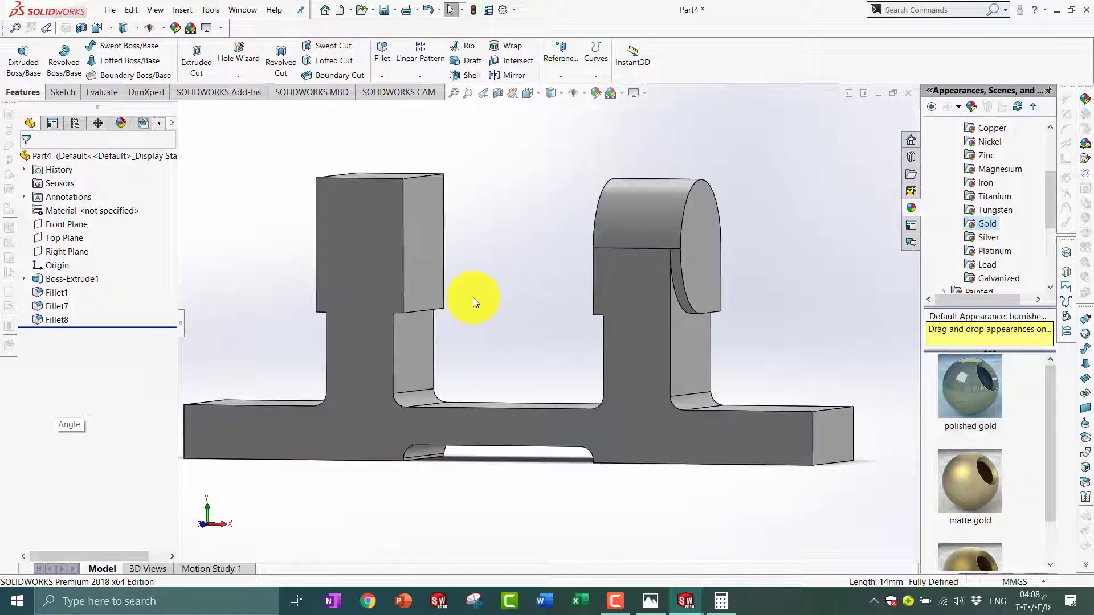
mouse_move(559, 303)
middle_mouse_down()
mouse_move(450, 326)
mouse_move(462, 359)
middle_mouse_up()
scroll(515, 358, "down", 3)
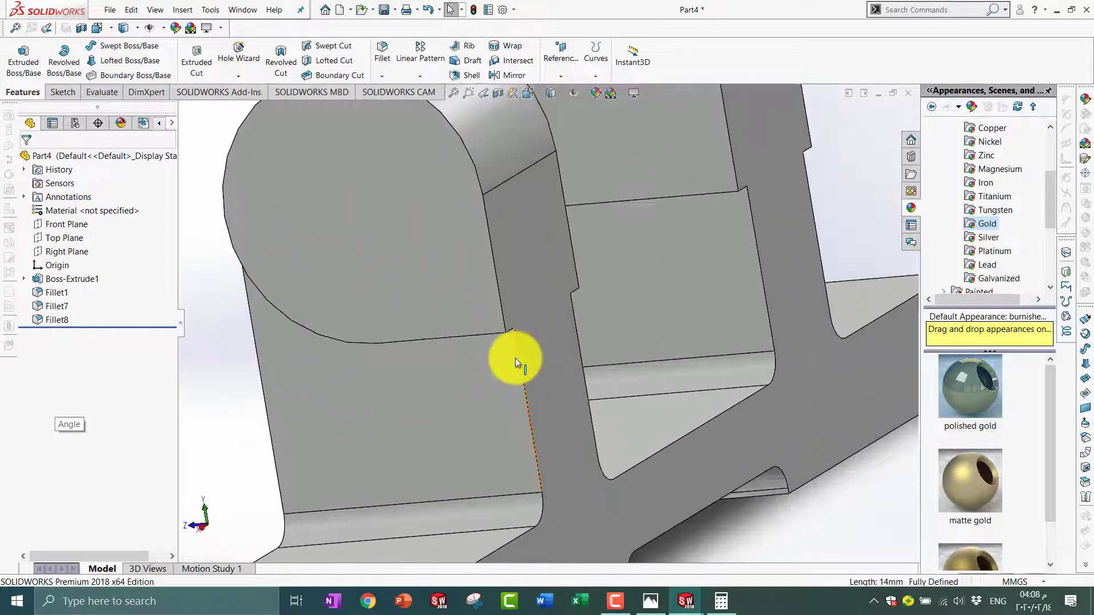
scroll(476, 336, "down", 3)
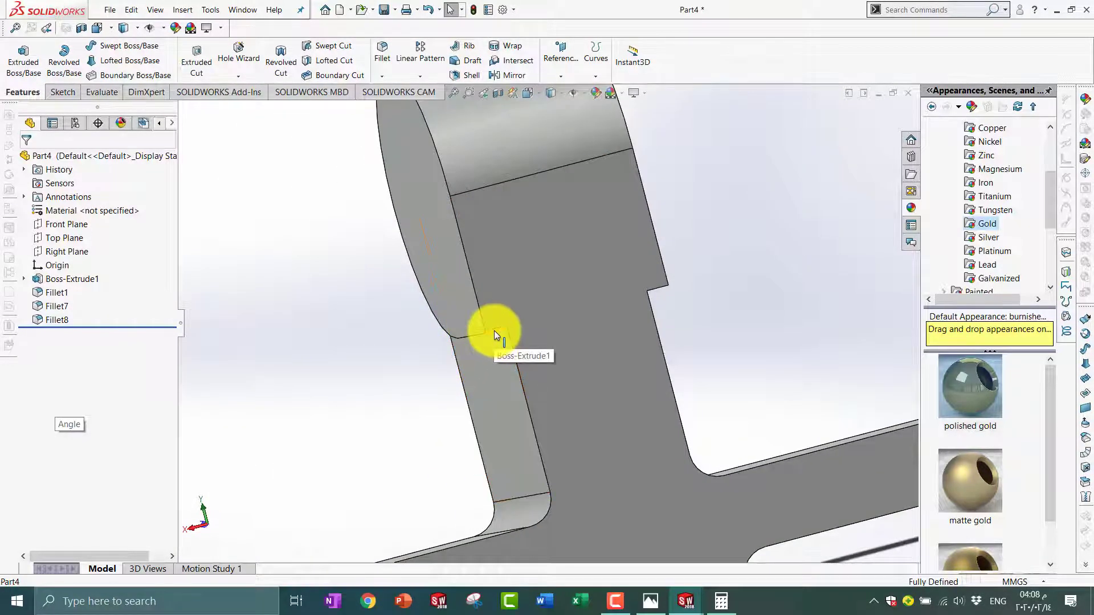
- Fillet the two boss-to-upright edges at 25 mm, creating Fillet9
left_click(495, 333)
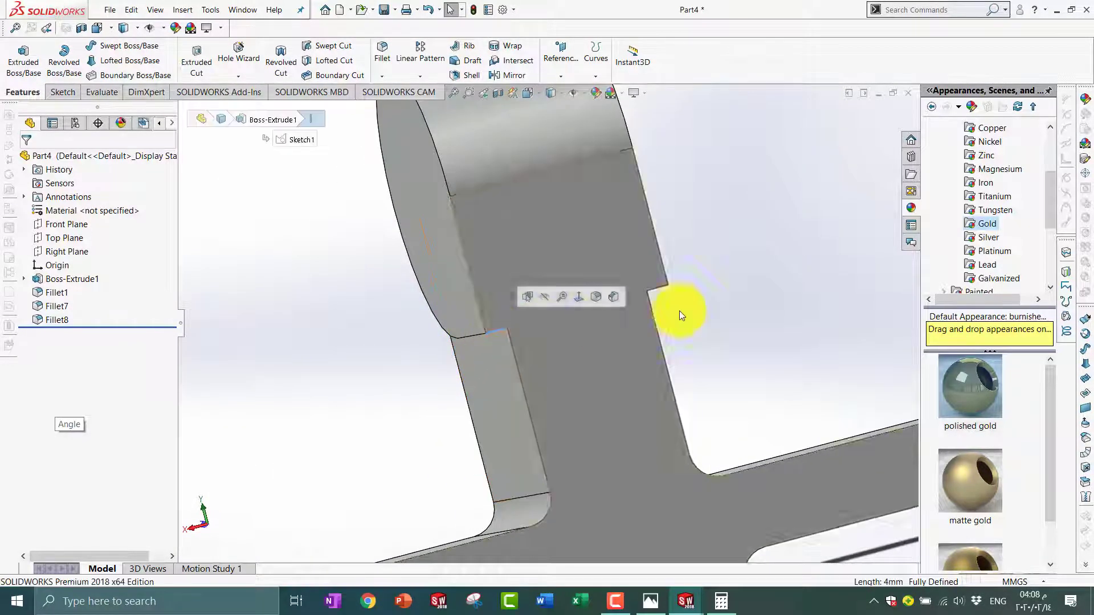
left_click(662, 286)
left_click(499, 328, "ctrl")
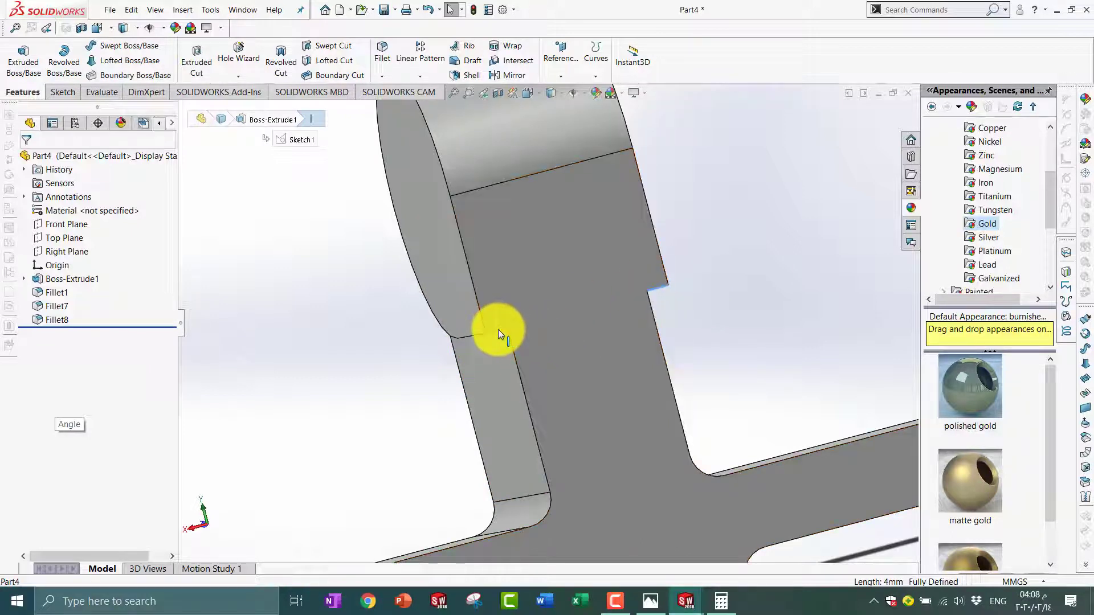
left_click(598, 298)
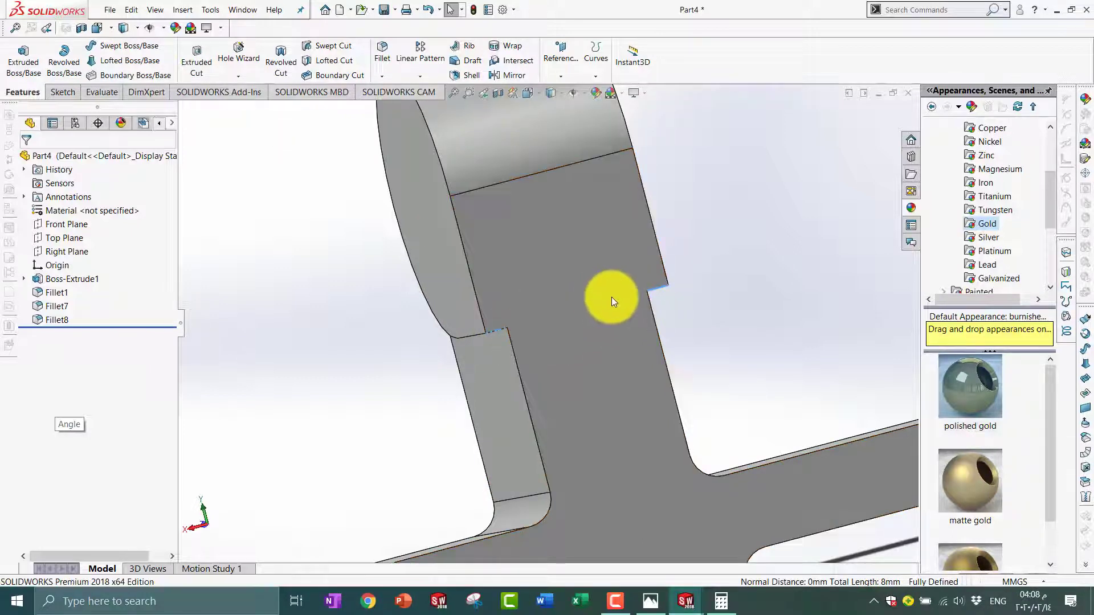
scroll(639, 285, "up", 3)
scroll(641, 284, "down", 2)
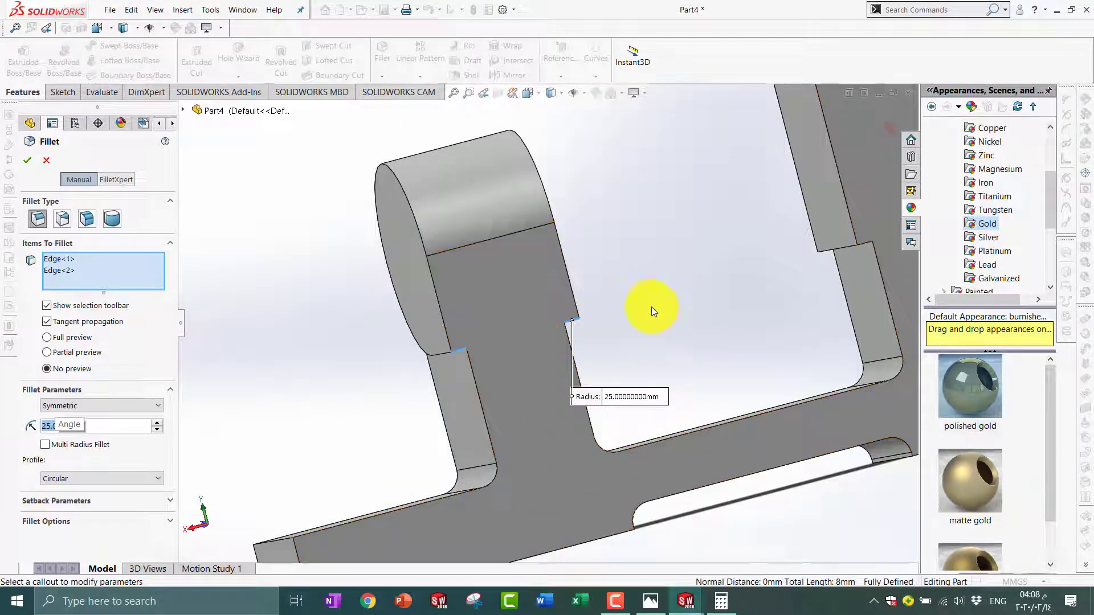
key("Return")
- Orbit the model to inspect Fillet9 from several angles
scroll(600, 320, "up", 2)
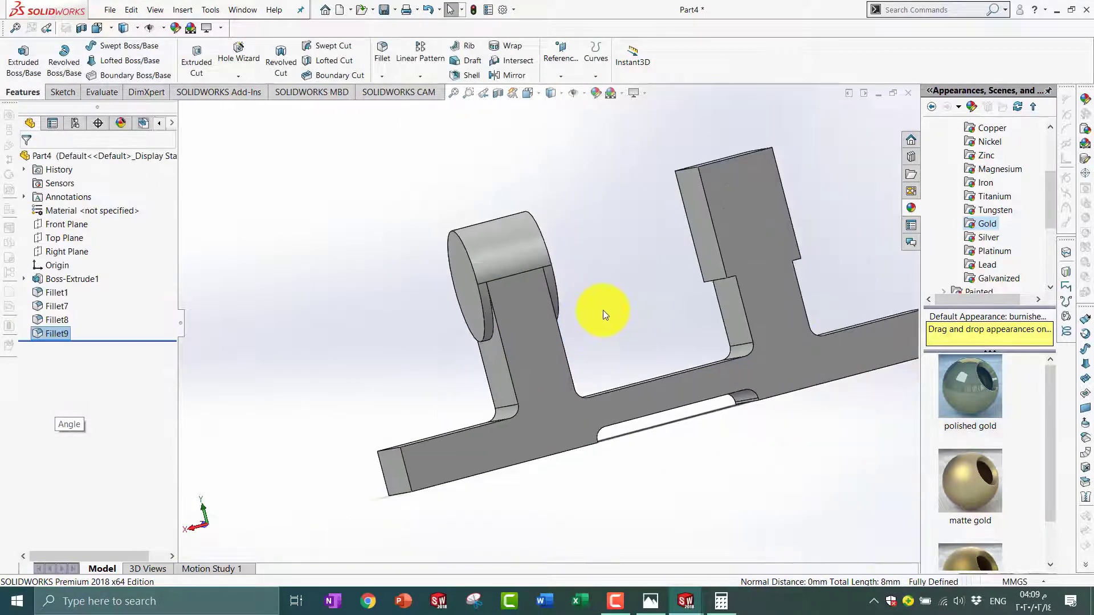
mouse_move(603, 310)
middle_mouse_down()
mouse_move(713, 340)
mouse_move(671, 344)
middle_mouse_up()
scroll(646, 327, "down", 5)
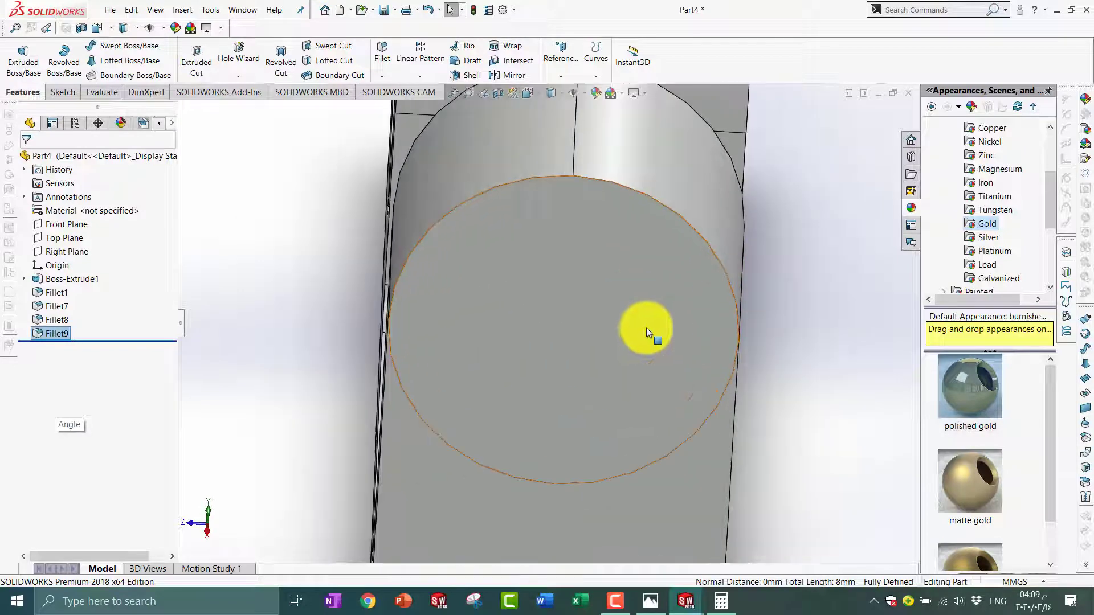
scroll(639, 330, "up", 4)
scroll(687, 302, "down", 2)
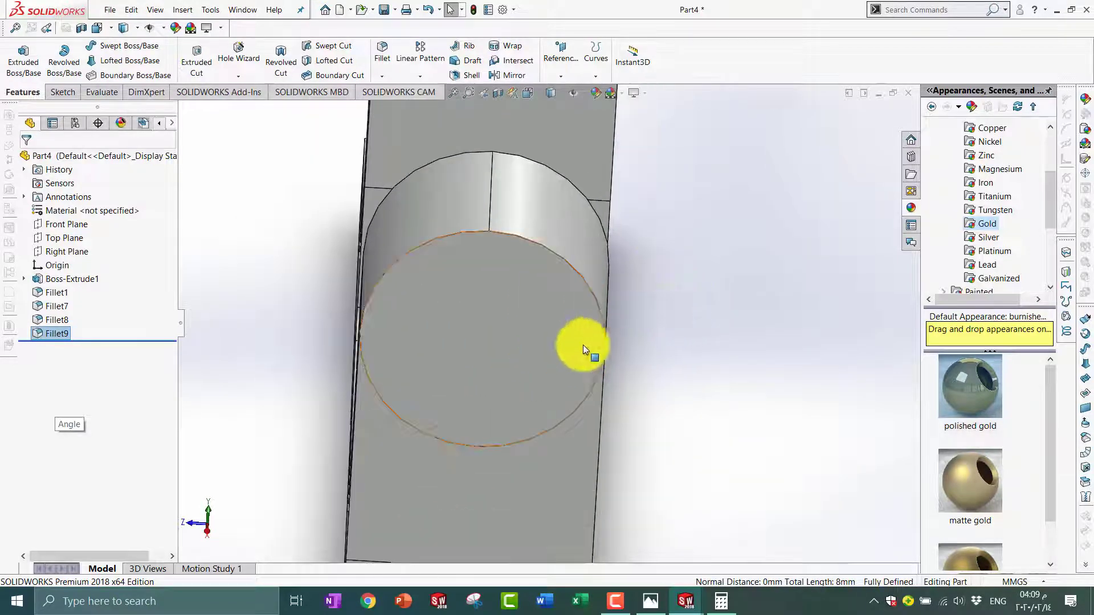
scroll(583, 344, "up", 3)
mouse_move(579, 281)
middle_mouse_down()
mouse_move(587, 293)
mouse_move(508, 349)
mouse_move(461, 504)
mouse_move(532, 496)
mouse_move(562, 420)
middle_mouse_up()
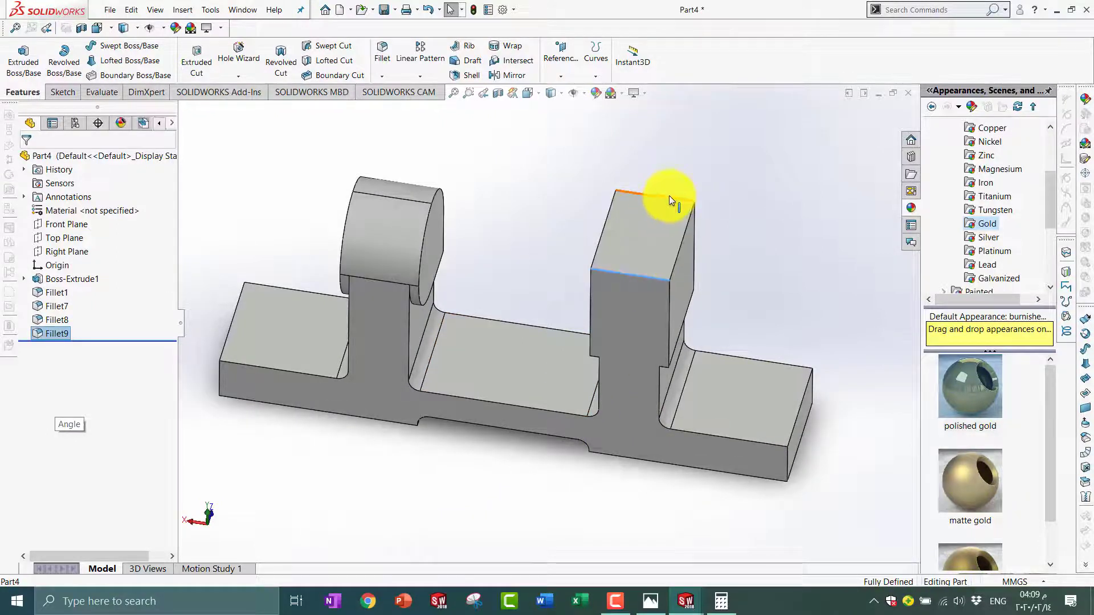
- Orbit to the rectangular upright and select its top edges for filleting
scroll(703, 267, "up", 3)
scroll(559, 381, "down", 6)
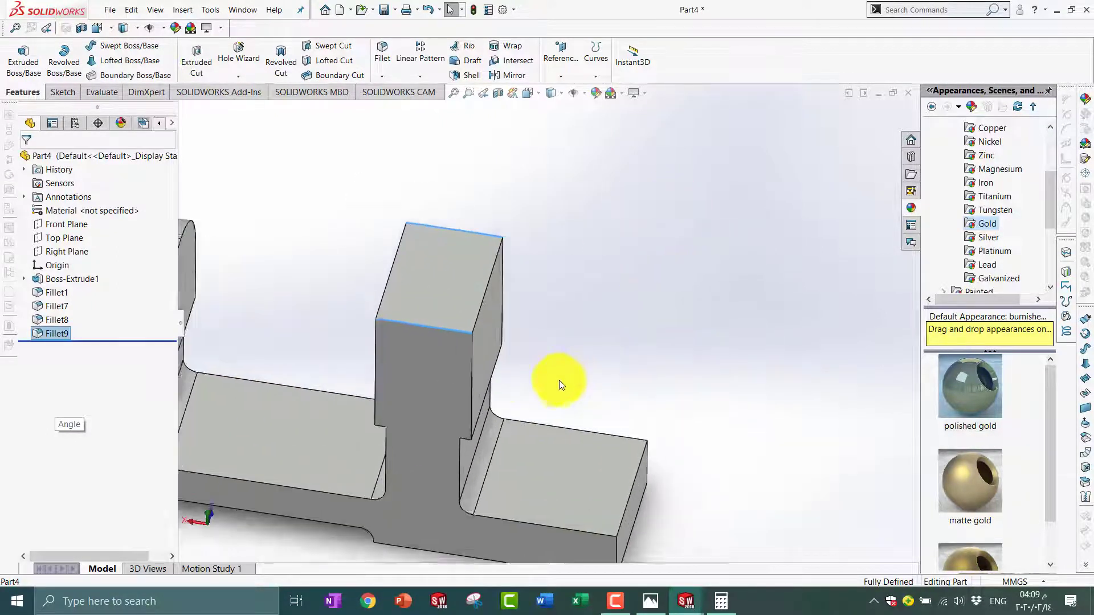
mouse_move(560, 381)
middle_mouse_down()
mouse_move(506, 291)
mouse_move(530, 268)
mouse_move(456, 354)
middle_mouse_up()
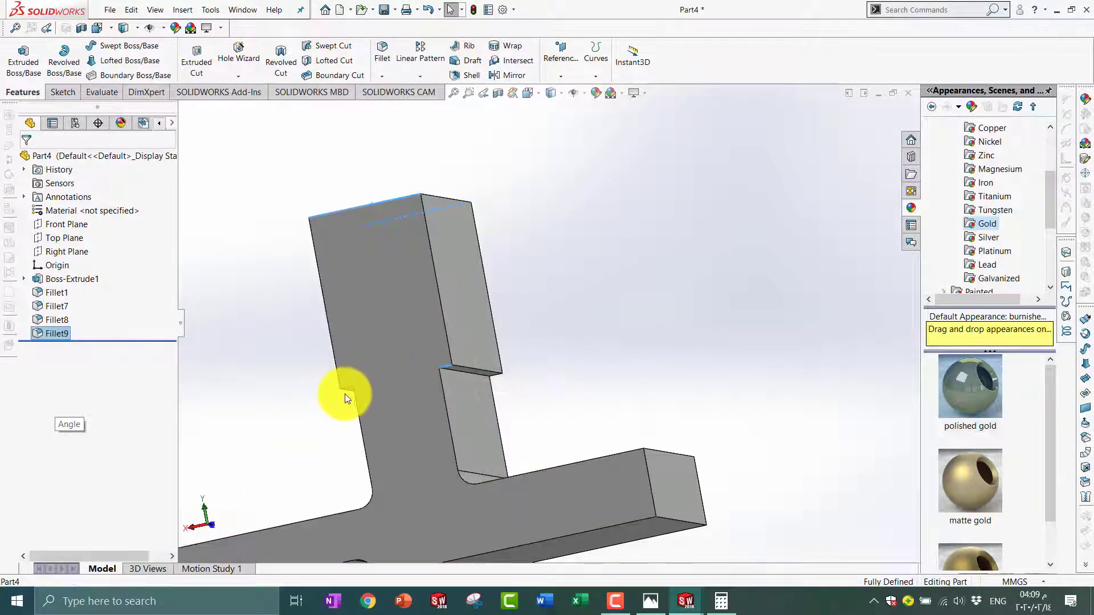
scroll(344, 387, "up", 2)
scroll(481, 362, "up", 2)
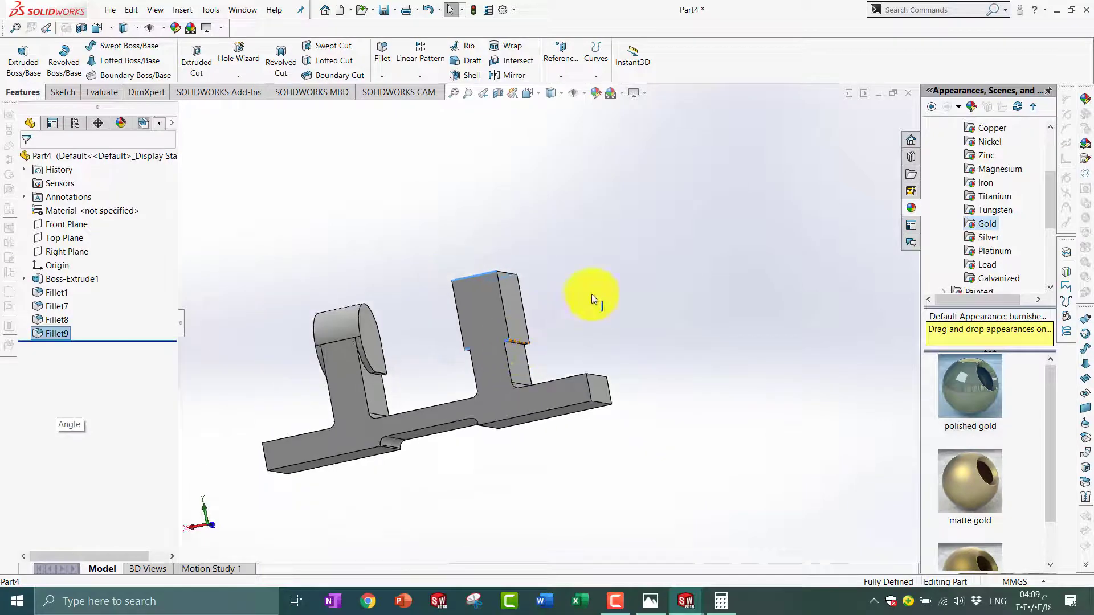
scroll(587, 295, "down", 2)
mouse_move(582, 294)
middle_mouse_down()
mouse_move(520, 362)
mouse_move(386, 428)
mouse_move(308, 419)
middle_mouse_up()
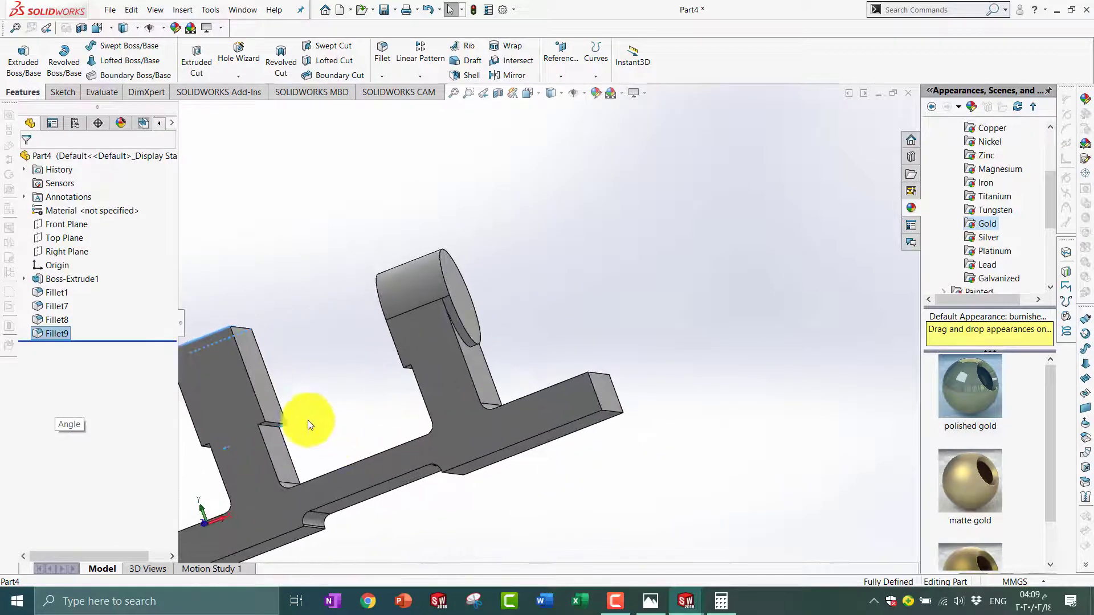
scroll(297, 427, "down", 2)
scroll(505, 326, "down", 2)
left_click(468, 341, "ctrl")
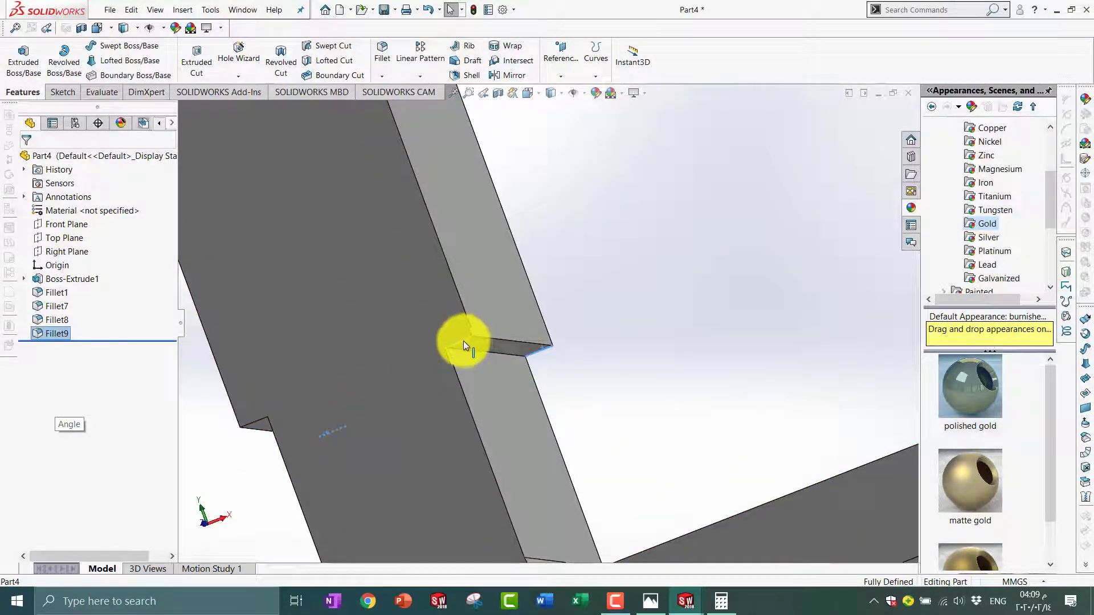
left_click(254, 421, "ctrl")
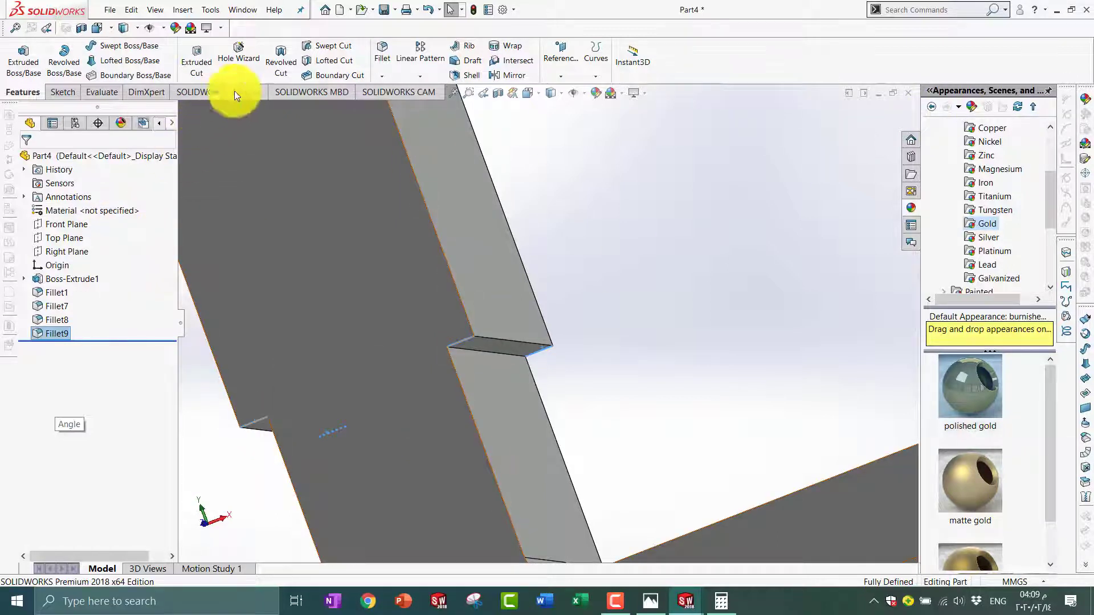
- Fillet the selected edges at 25 mm as Fillet10 and save the part as Part4
left_click(375, 48)
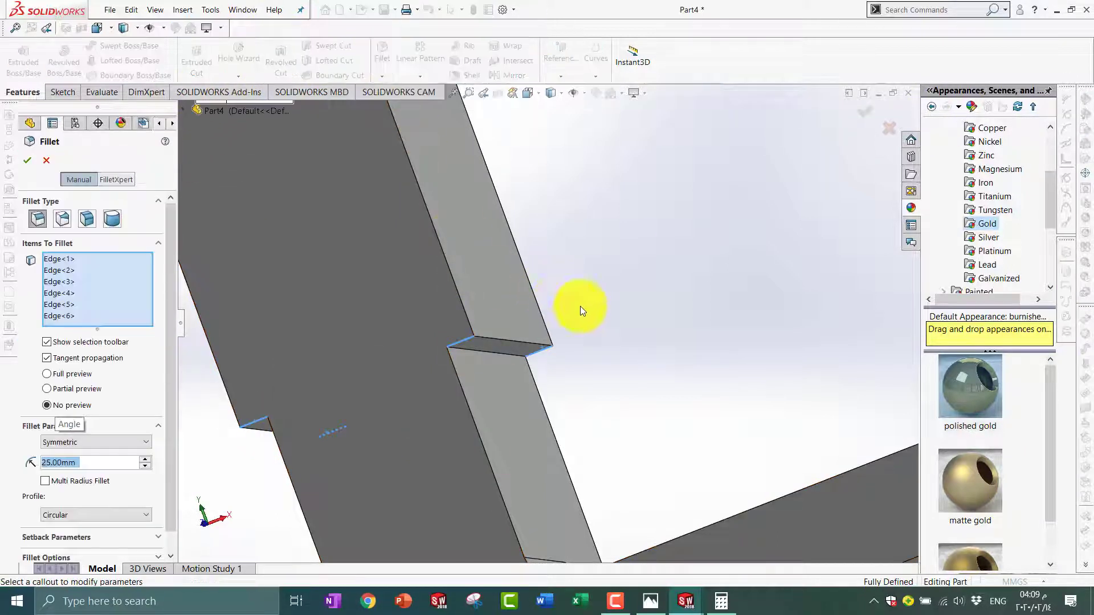
scroll(624, 347, "up", 3)
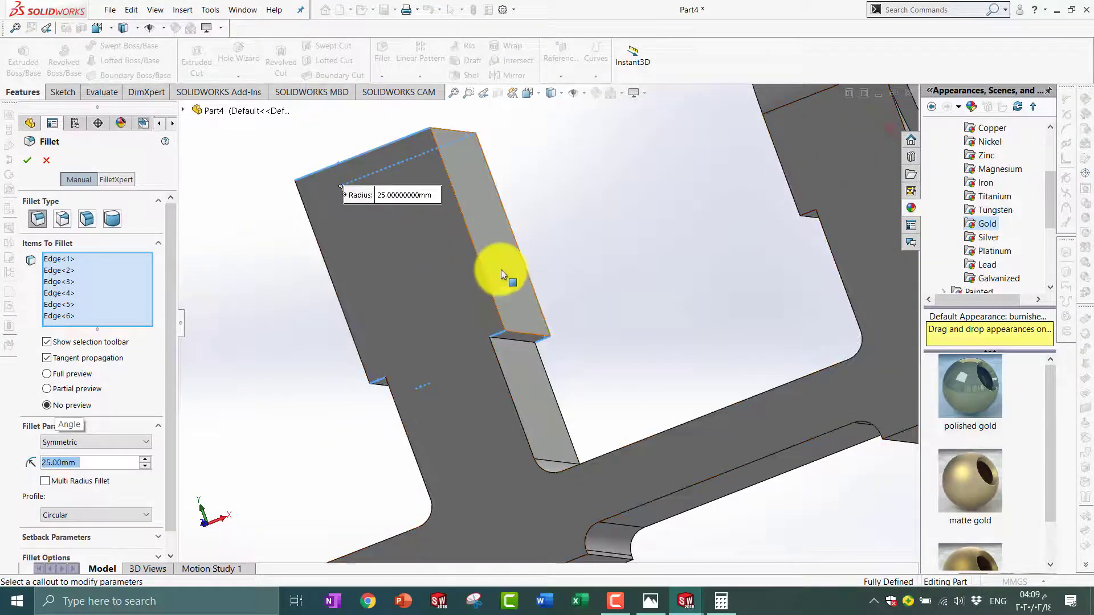
key("Return")
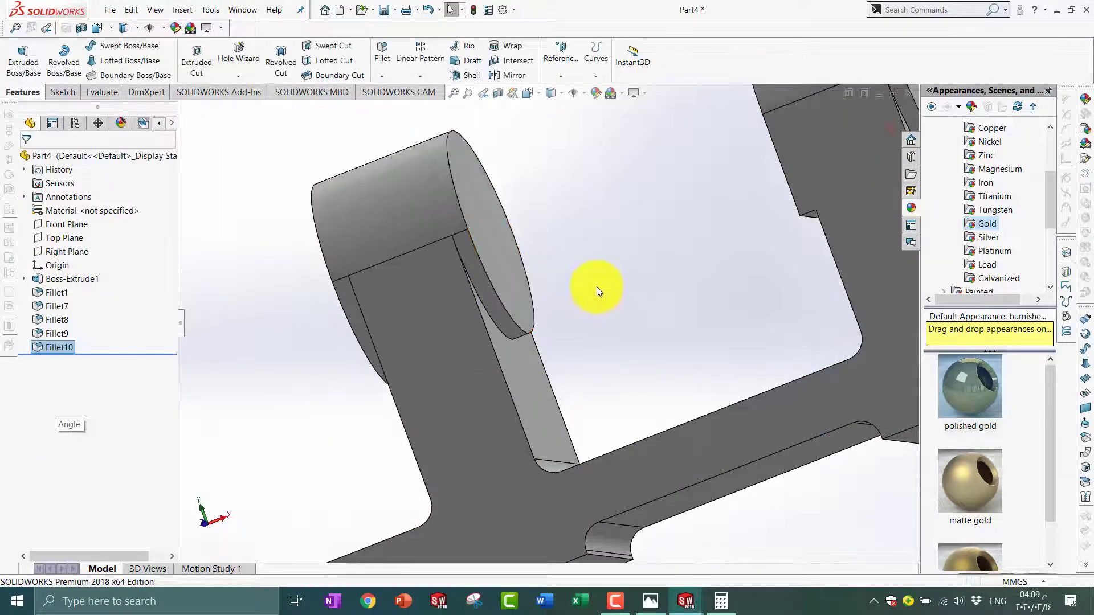
key("ctrl+s")
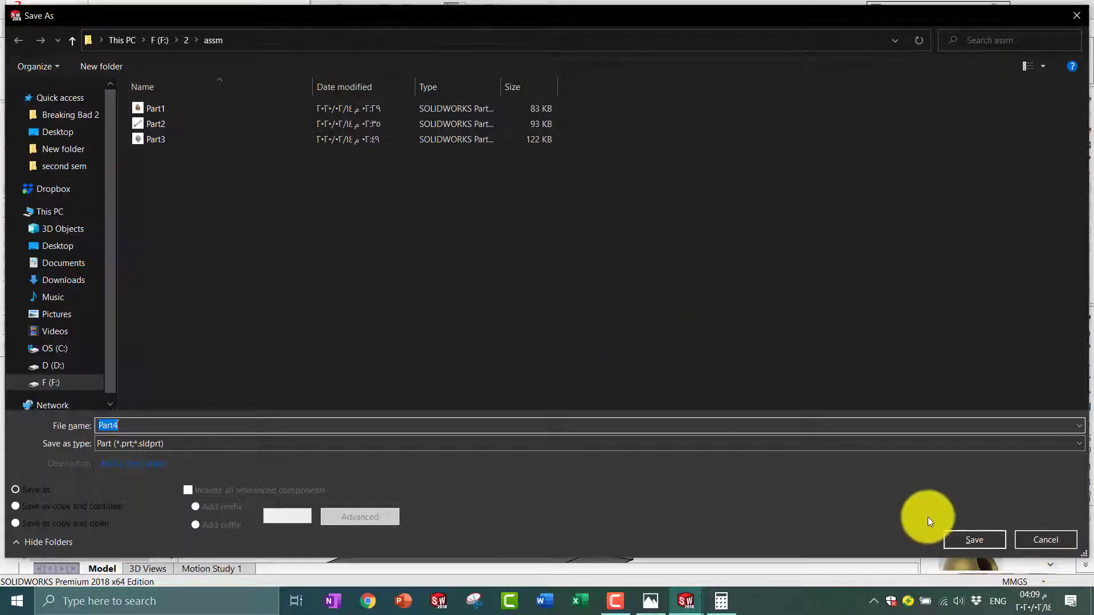
left_click(958, 540)
- Orbit and zoom the model to bring the upright-to-boss step edge into view
scroll(533, 291, "up", 3)
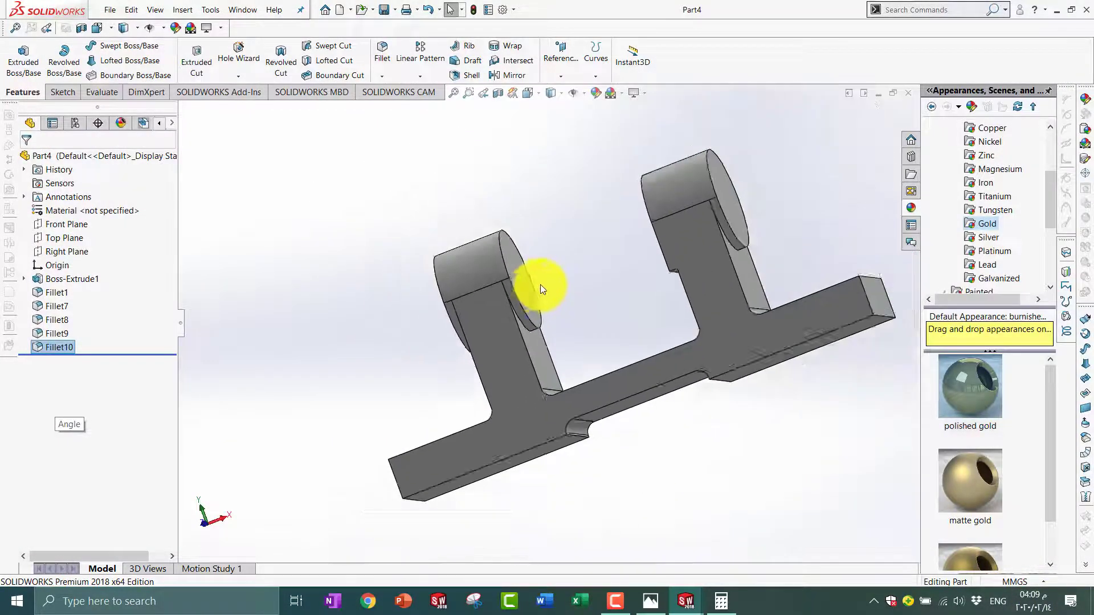
scroll(568, 289, "down", 3)
scroll(569, 290, "up", 3)
mouse_move(570, 289)
middle_mouse_down()
mouse_move(594, 296)
mouse_move(682, 275)
mouse_move(598, 276)
middle_mouse_up()
scroll(621, 282, "down", 3)
scroll(641, 289, "down", 2)
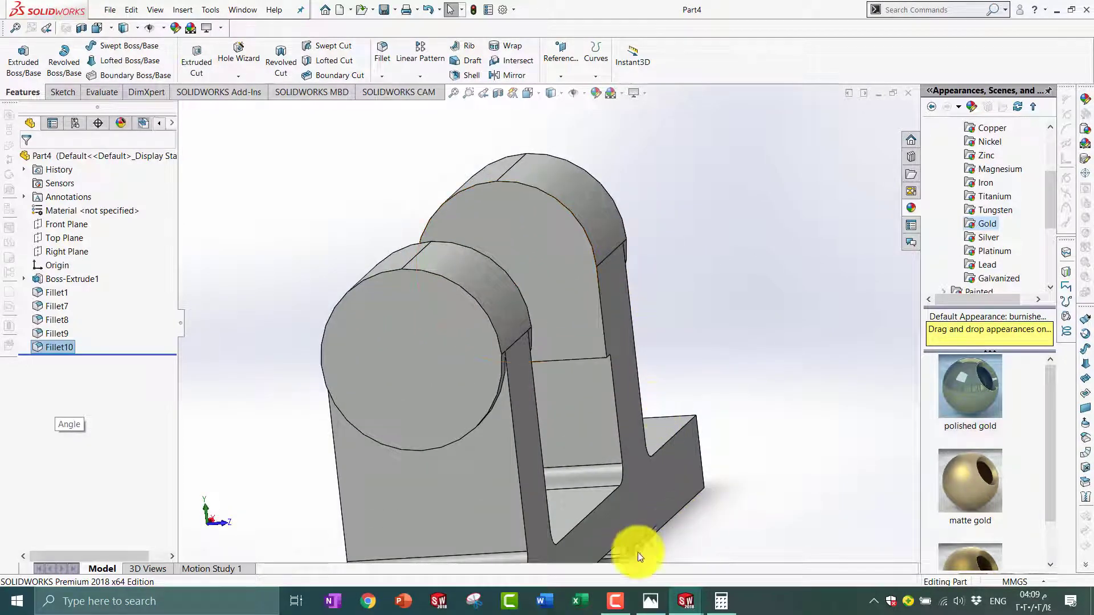
left_click(967, 529)
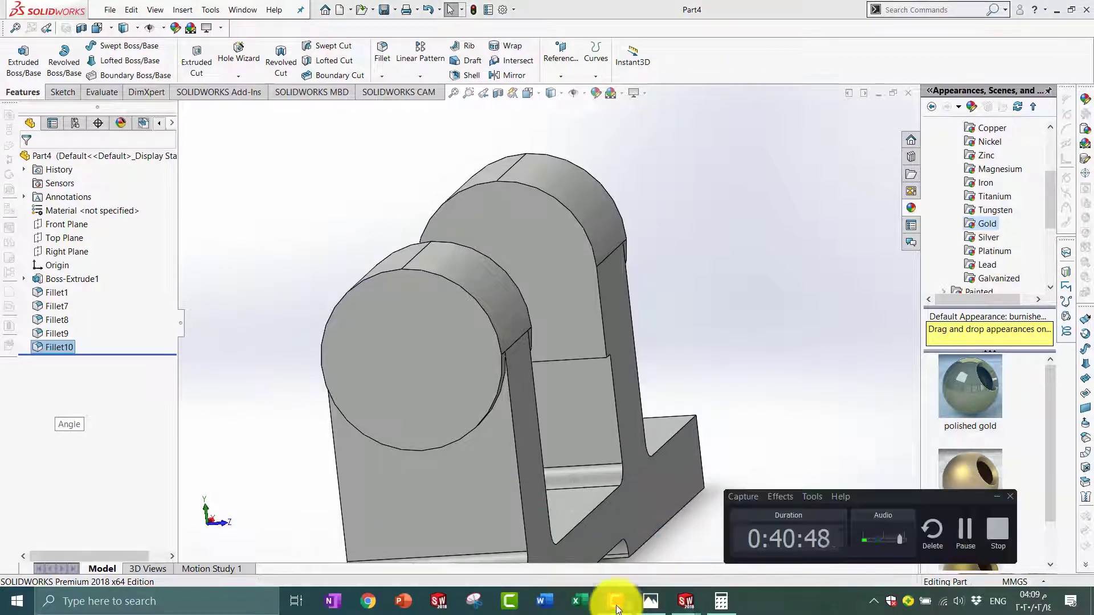
left_click_drag(969, 534, 643, 423)
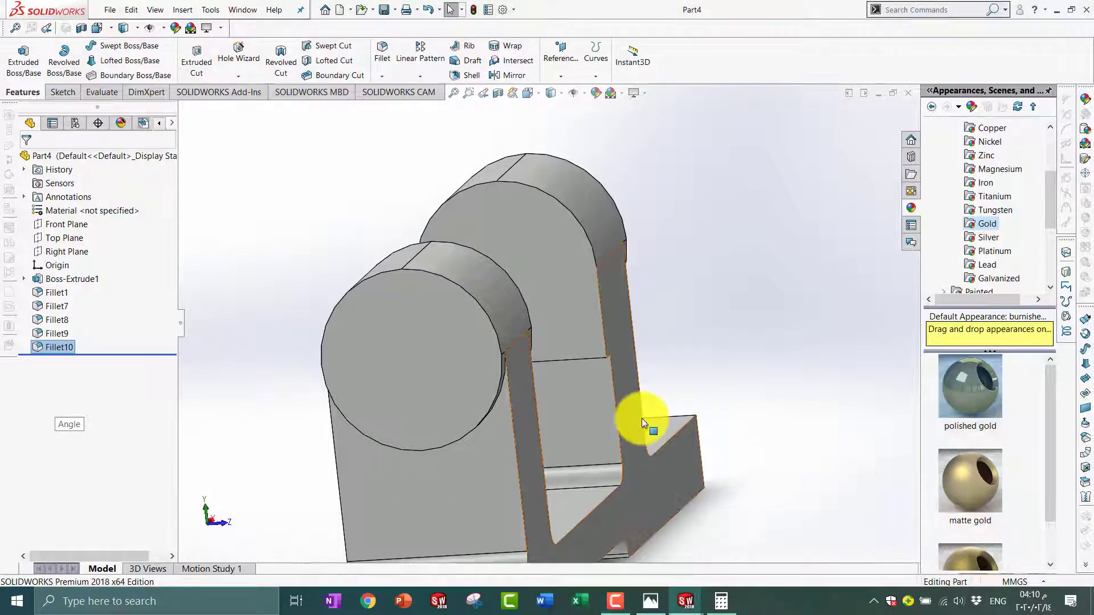
left_click_drag(616, 356, 651, 328)
mouse_move(609, 345)
middle_mouse_down()
mouse_move(513, 391)
mouse_move(667, 361)
mouse_move(462, 352)
middle_mouse_up()
scroll(462, 352, "down", 5)
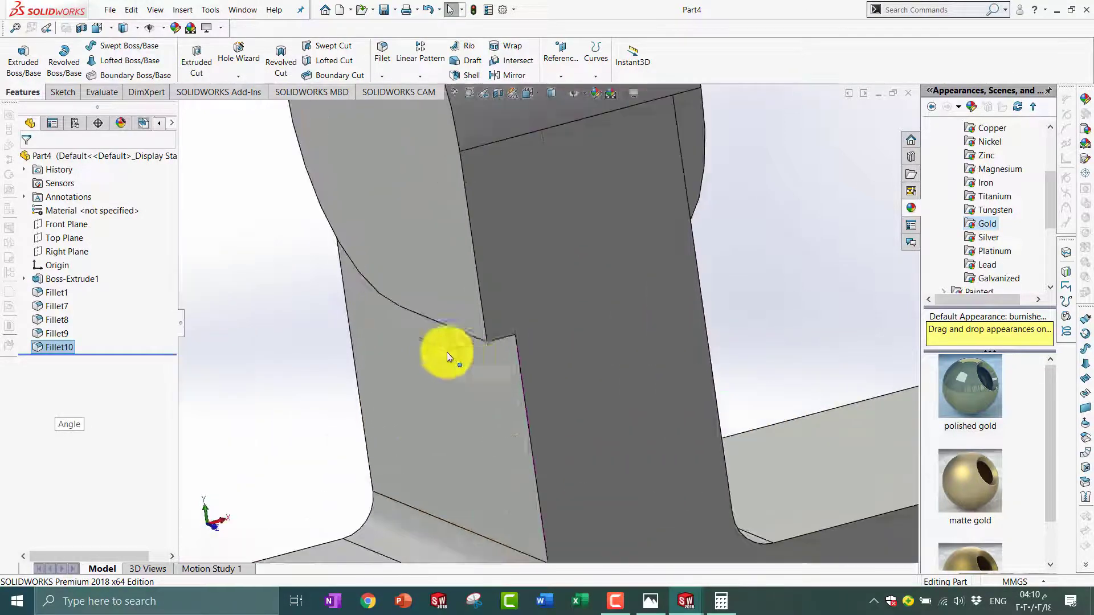
- Fillet the step edge between upright and boss at 25 mm, creating Fillet11
left_click(498, 339)
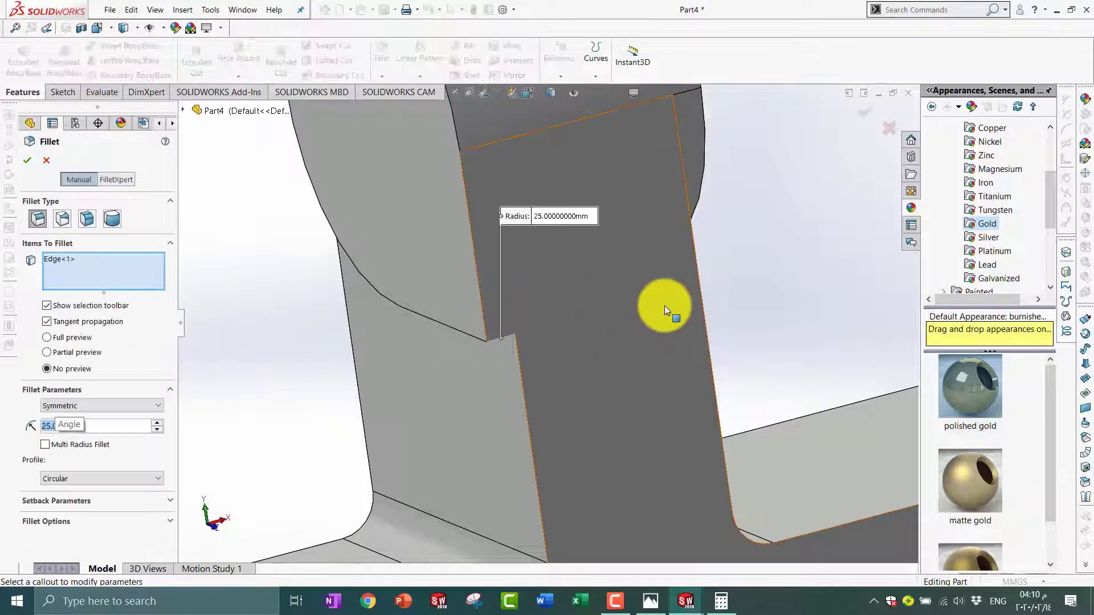
scroll(701, 279, "up", 2)
key("Return")
scroll(718, 262, "up", 3)
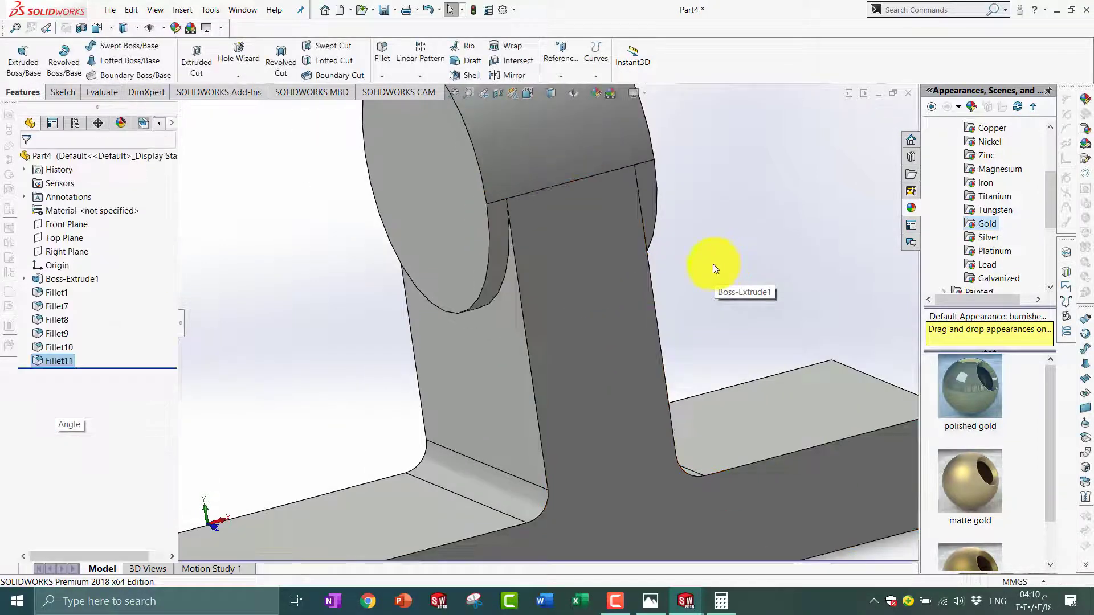
scroll(684, 265, "up", 2)
scroll(644, 266, "up", 1)
scroll(664, 268, "down", 4)
scroll(642, 325, "up", 3)
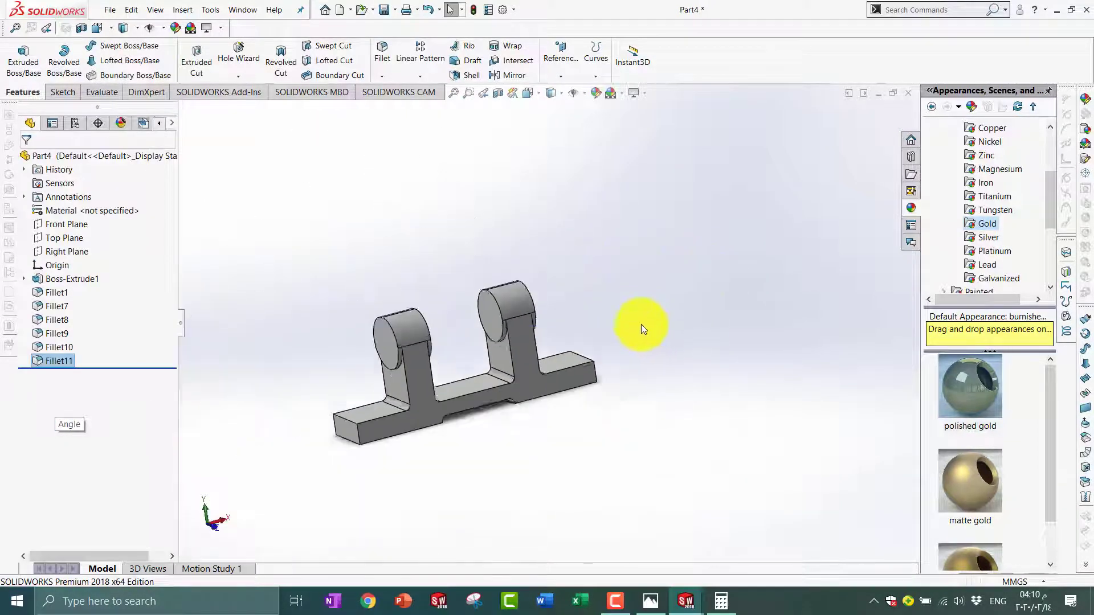
scroll(449, 373, "down", 2)
scroll(531, 342, "down", 2)
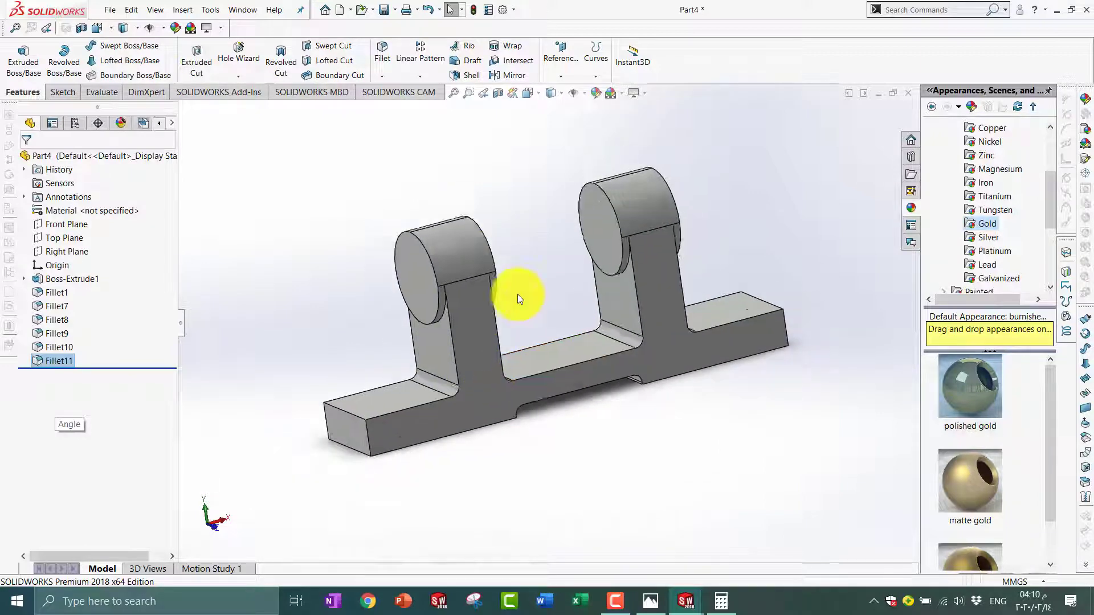
mouse_move(518, 294)
middle_mouse_down()
mouse_move(502, 288)
mouse_move(666, 285)
mouse_move(661, 356)
mouse_move(566, 325)
mouse_move(586, 308)
middle_mouse_up()
- Start a sketch on the round boss end face, view it normal, and draw a centred circle
right_click(576, 294)
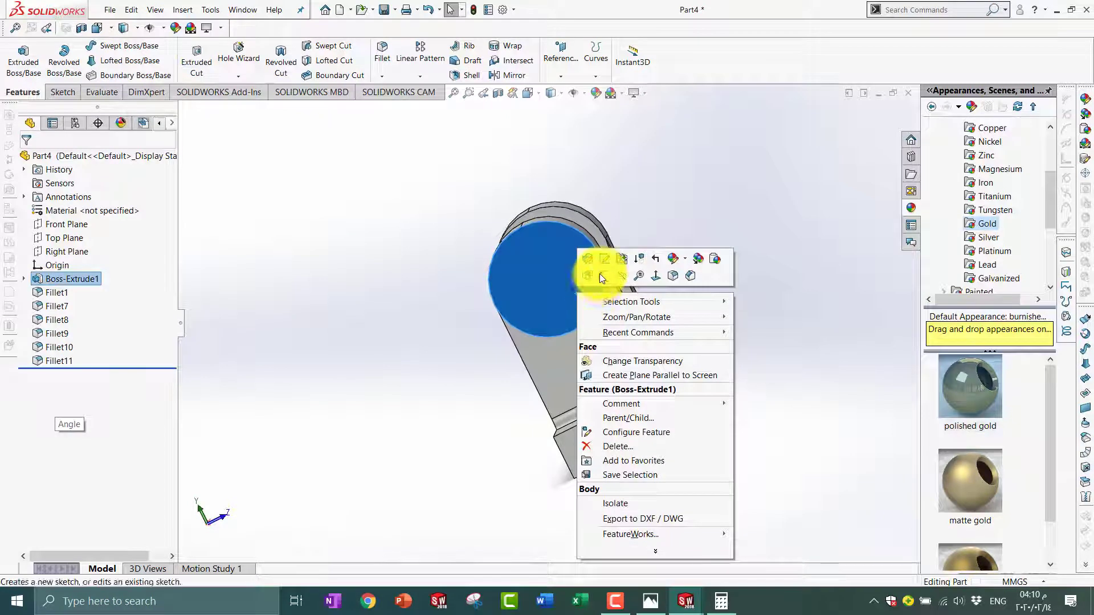
left_click(604, 275)
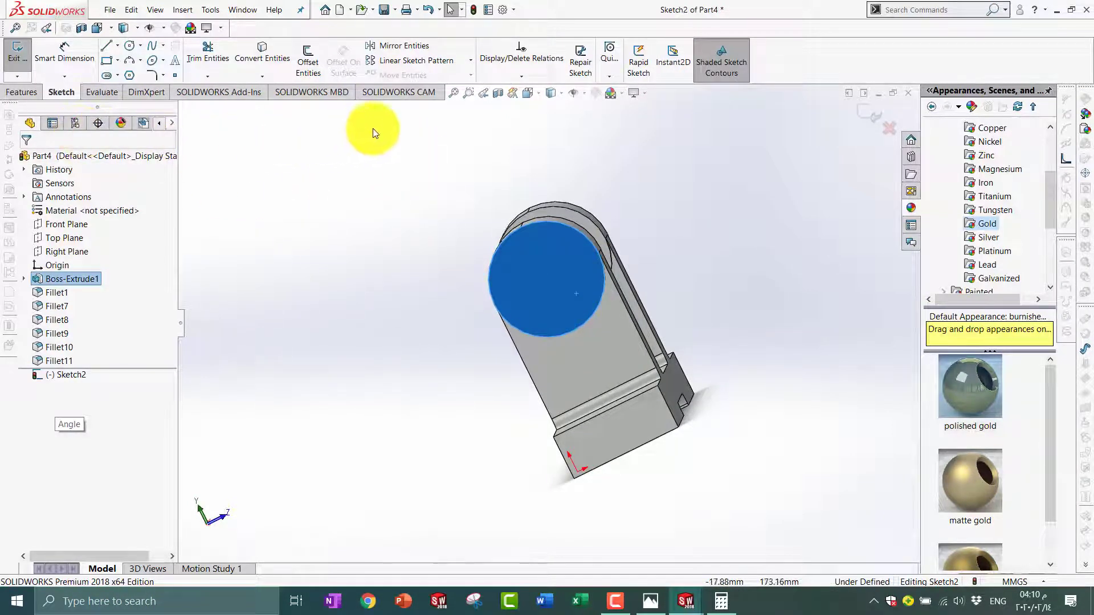
left_click(526, 92)
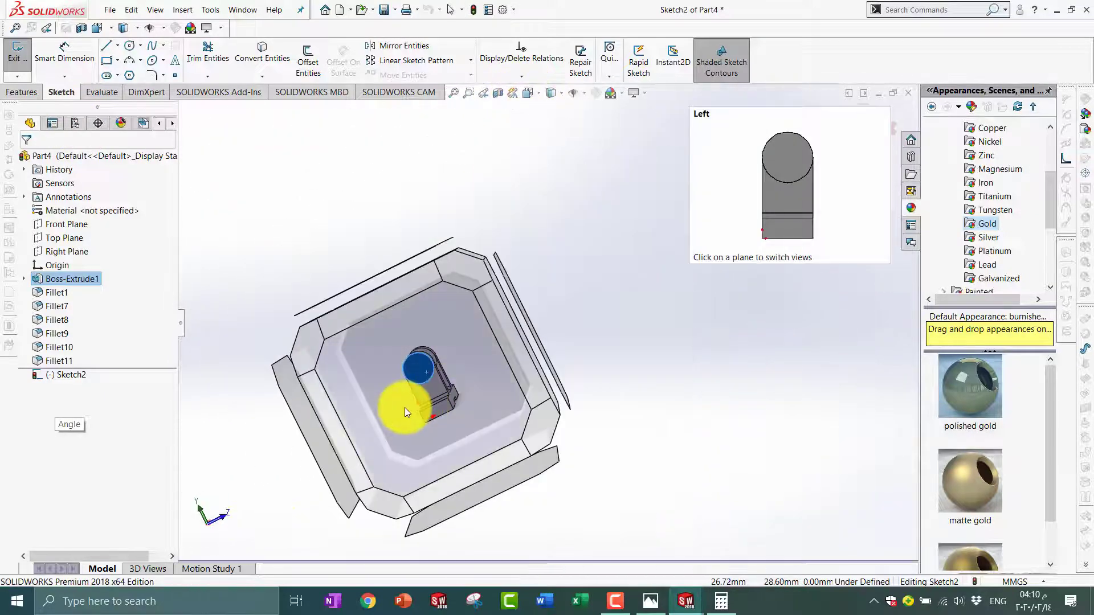
left_click(408, 408)
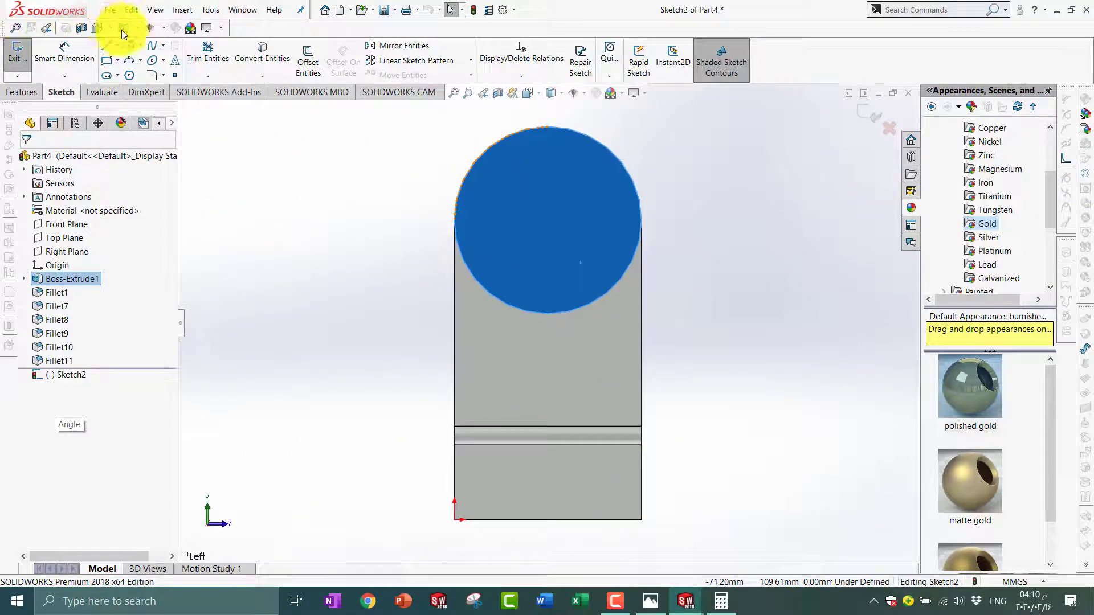
left_click(130, 45)
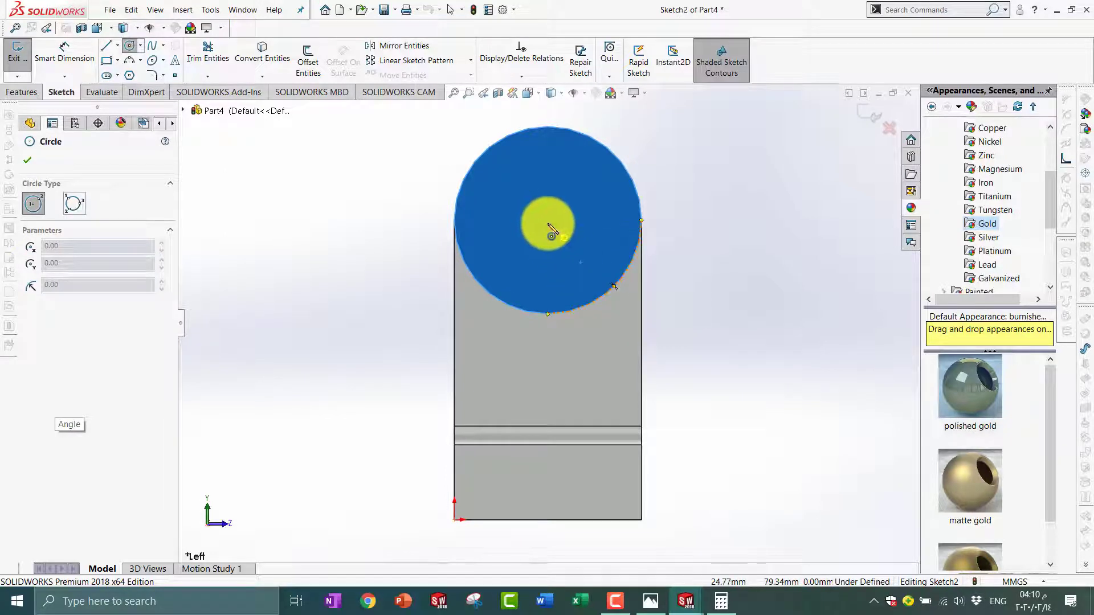
left_click(548, 221)
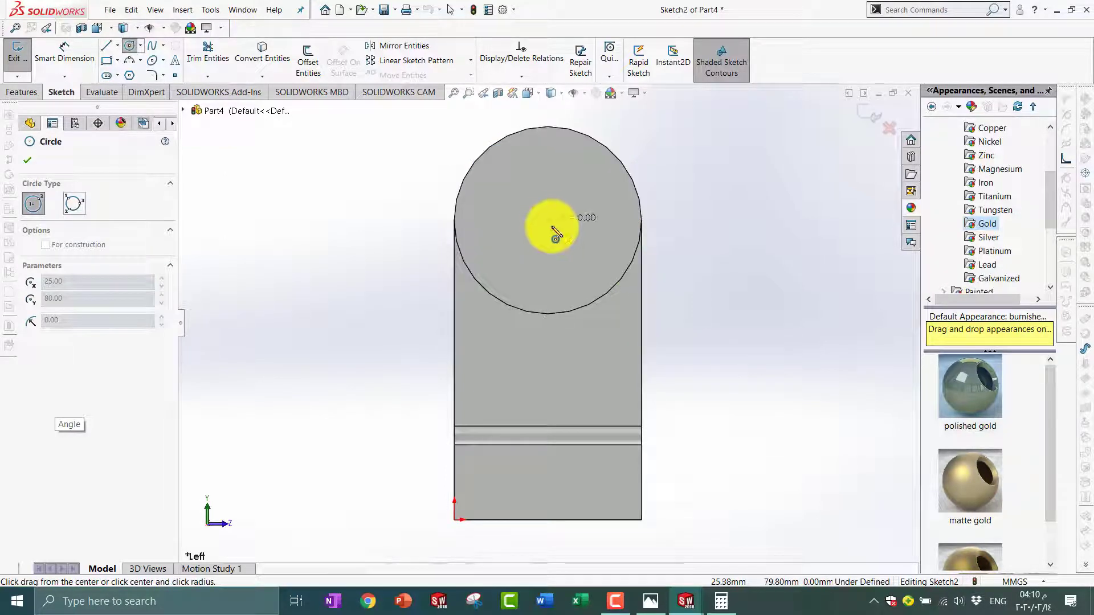
left_click(597, 279)
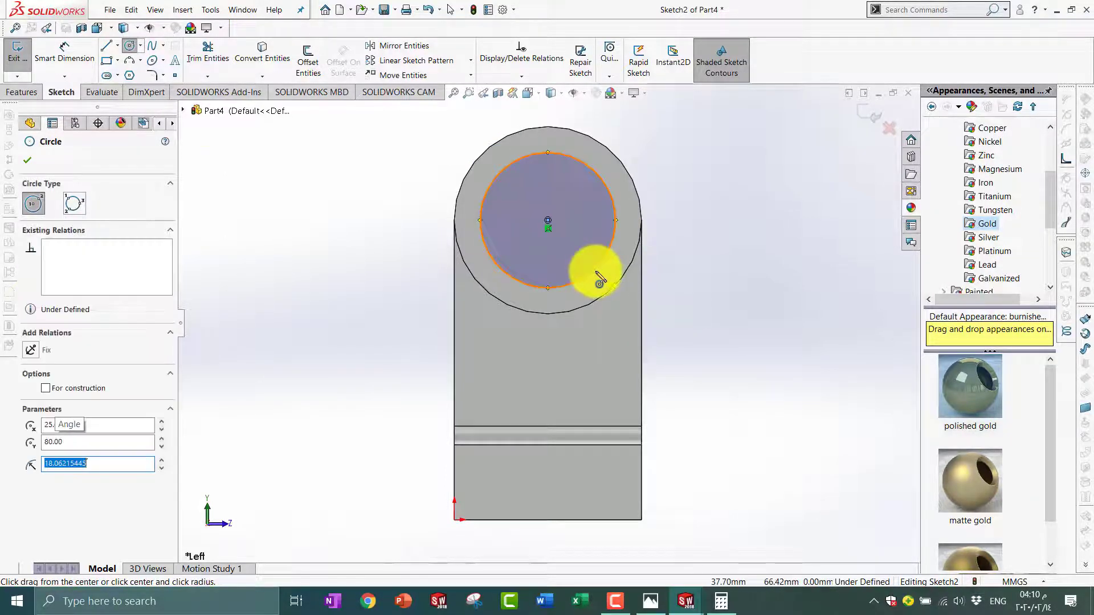
- Add a diameter dimension to the circle and compare against the pulley bracket drawing
left_click(65, 55)
left_click(579, 295)
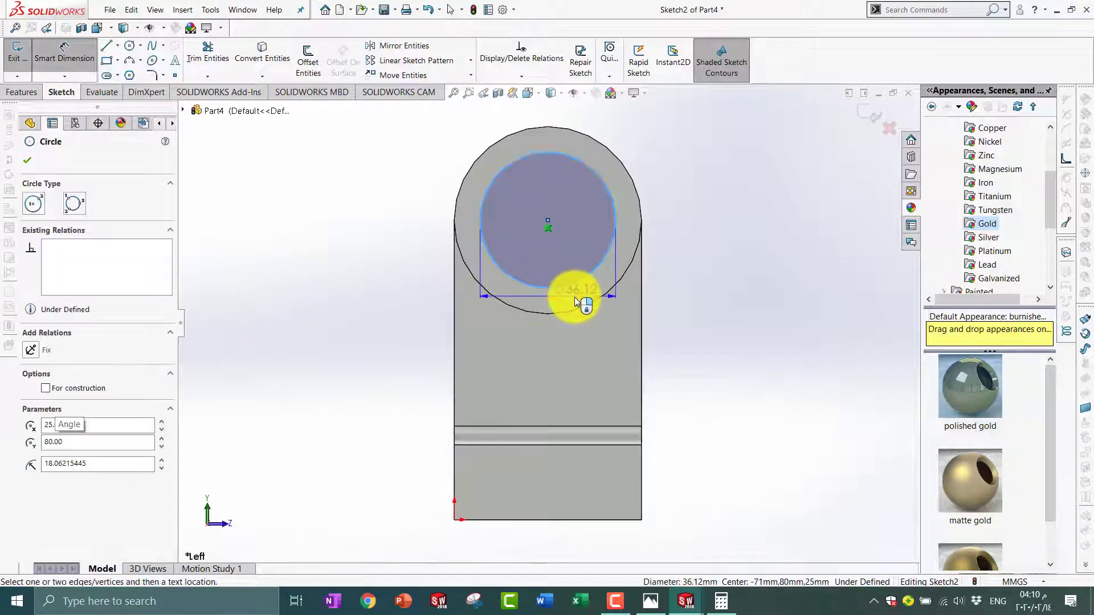
left_click(650, 602)
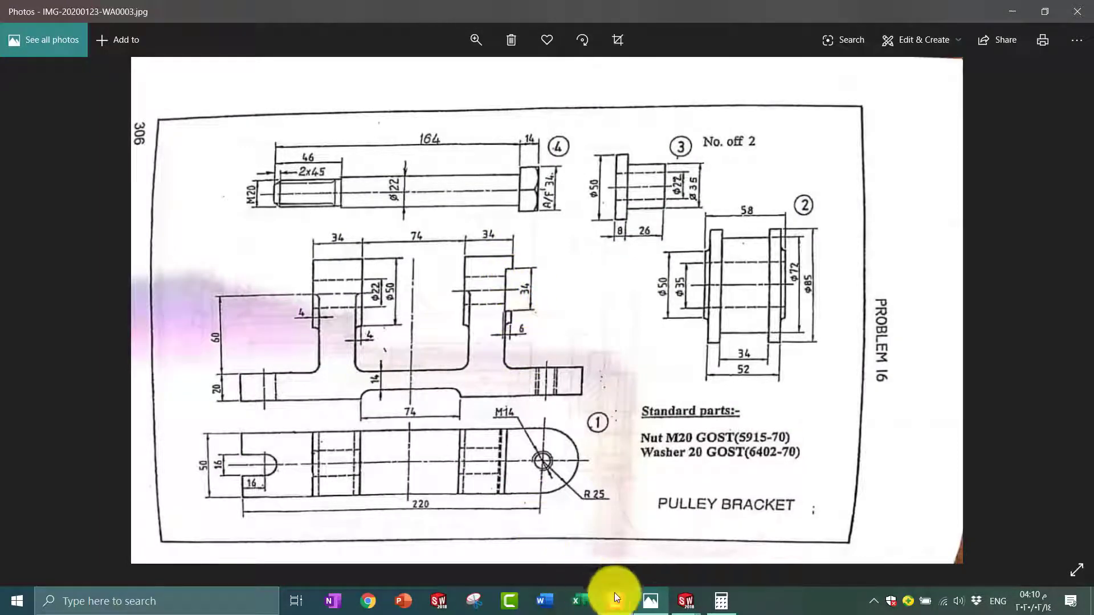
left_click(694, 602)
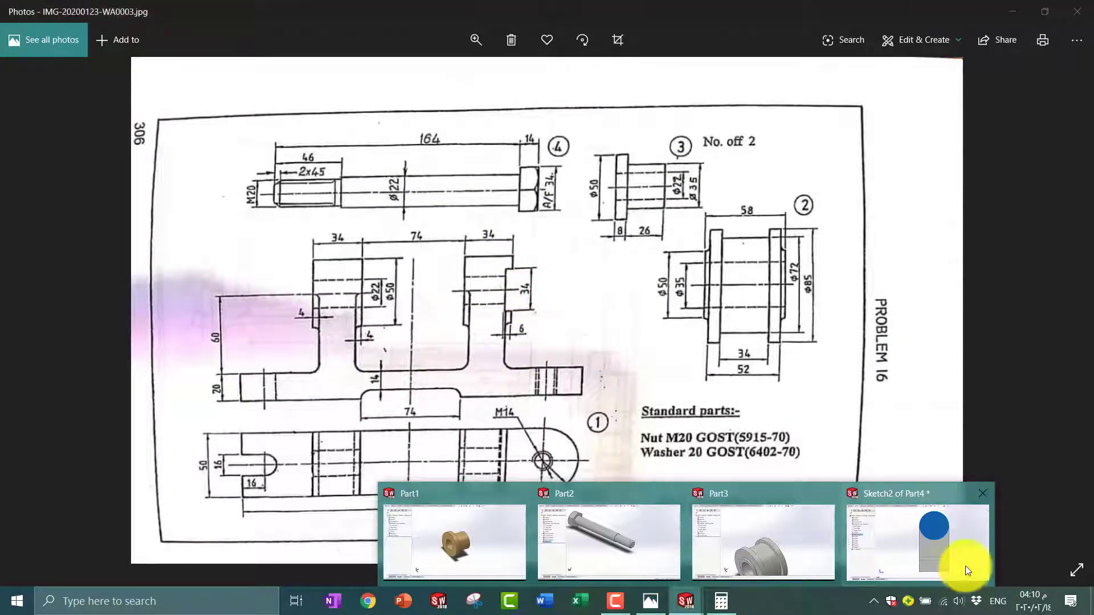
left_click(934, 551)
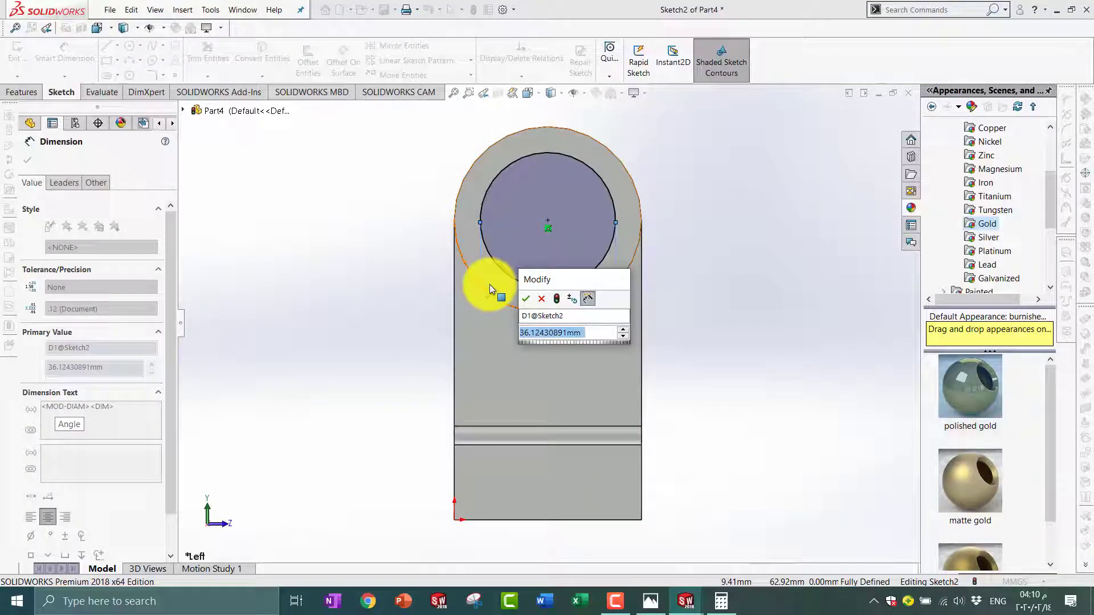
- Set the circle to 34 mm diameter and extrude-cut it 6 mm deep as Cut-Extrude1
type("34")
key("Return")
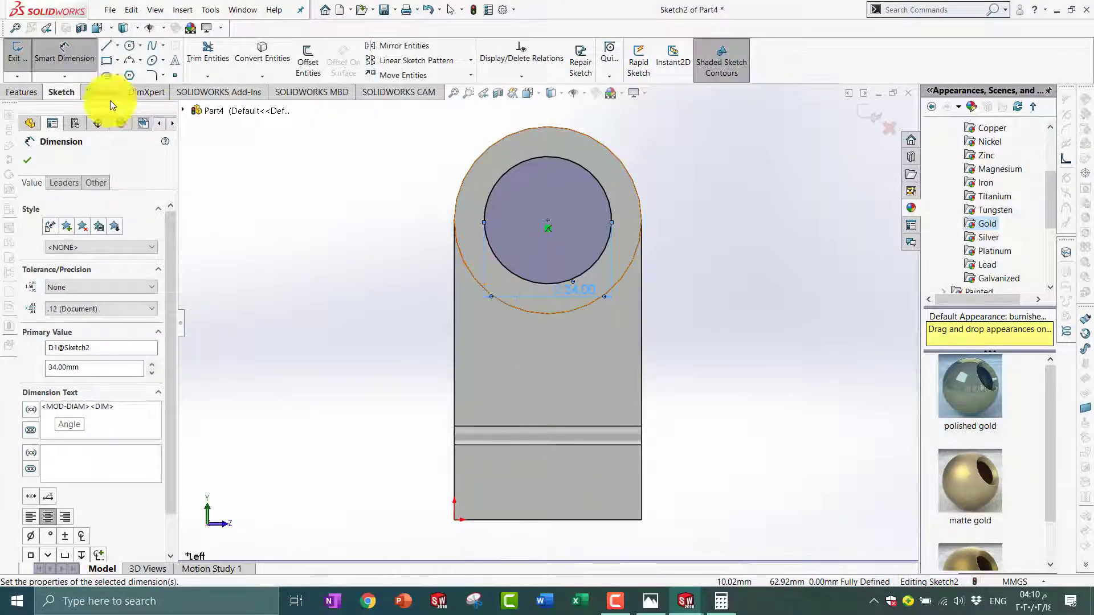
left_click(27, 162)
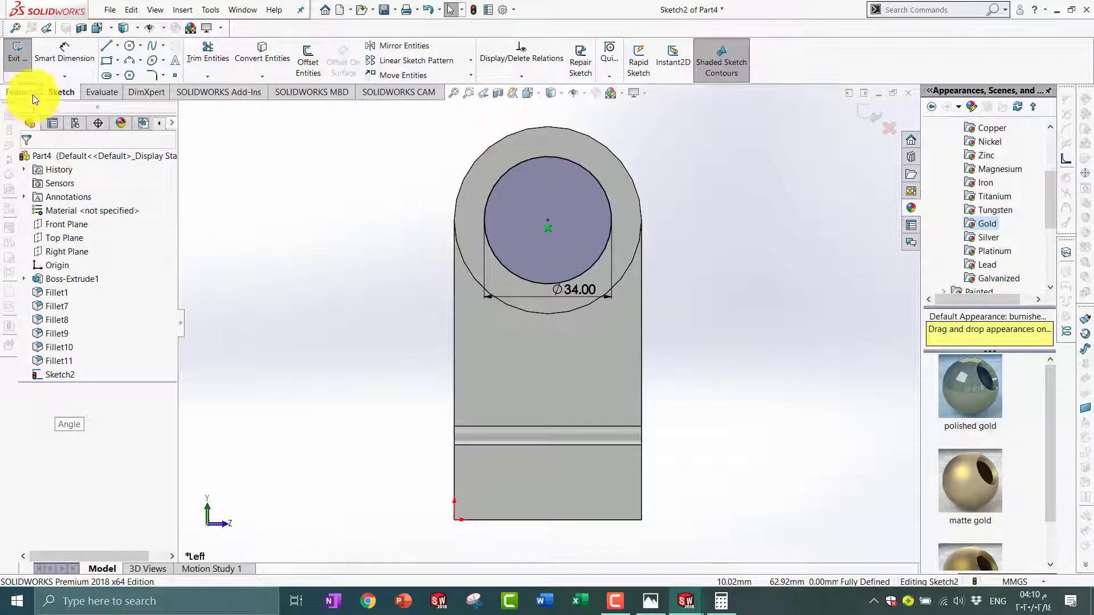
left_click(33, 93)
left_click(196, 60)
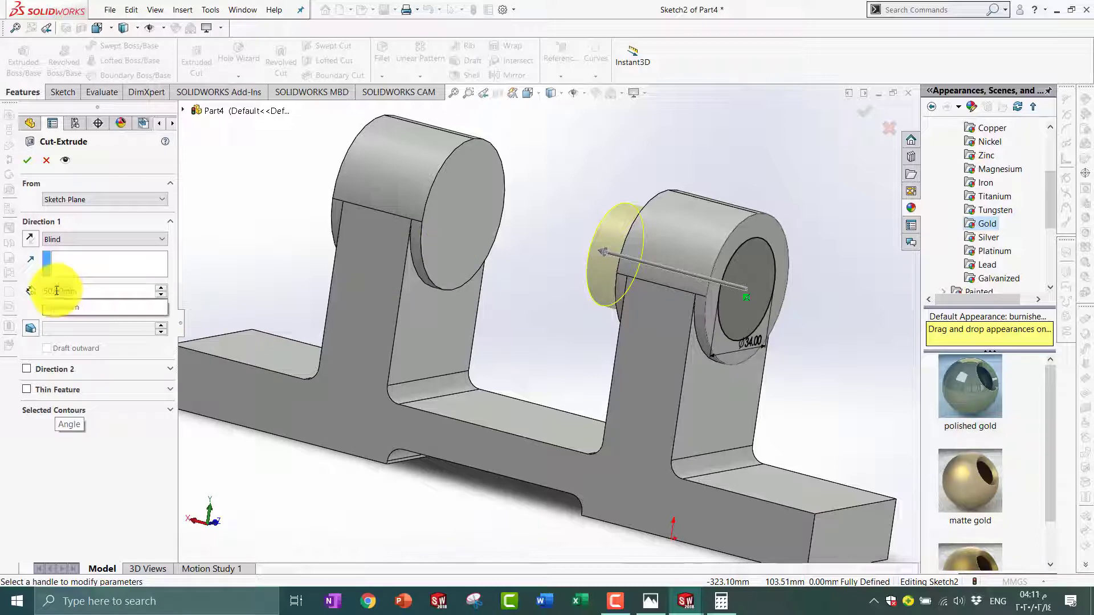
type("6")
key("Return")
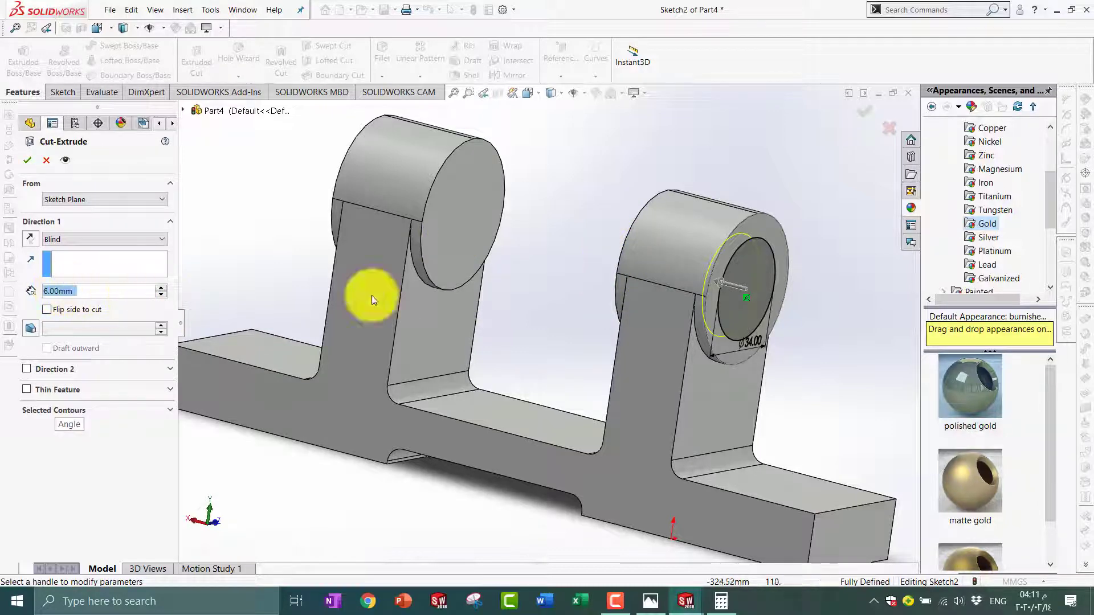
left_click(861, 111)
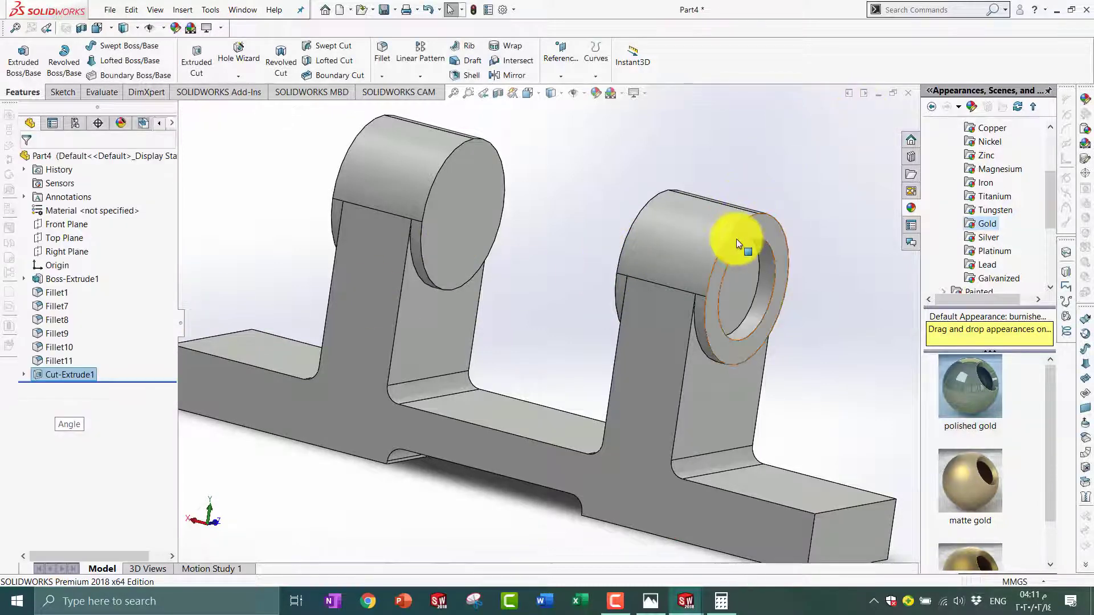
- Start Sketch3 on the recessed boss face and draw a circle at its centre
scroll(737, 239, "up", 2)
scroll(726, 245, "down", 4)
mouse_move(720, 247)
middle_mouse_down()
mouse_move(660, 244)
mouse_move(624, 308)
middle_mouse_up()
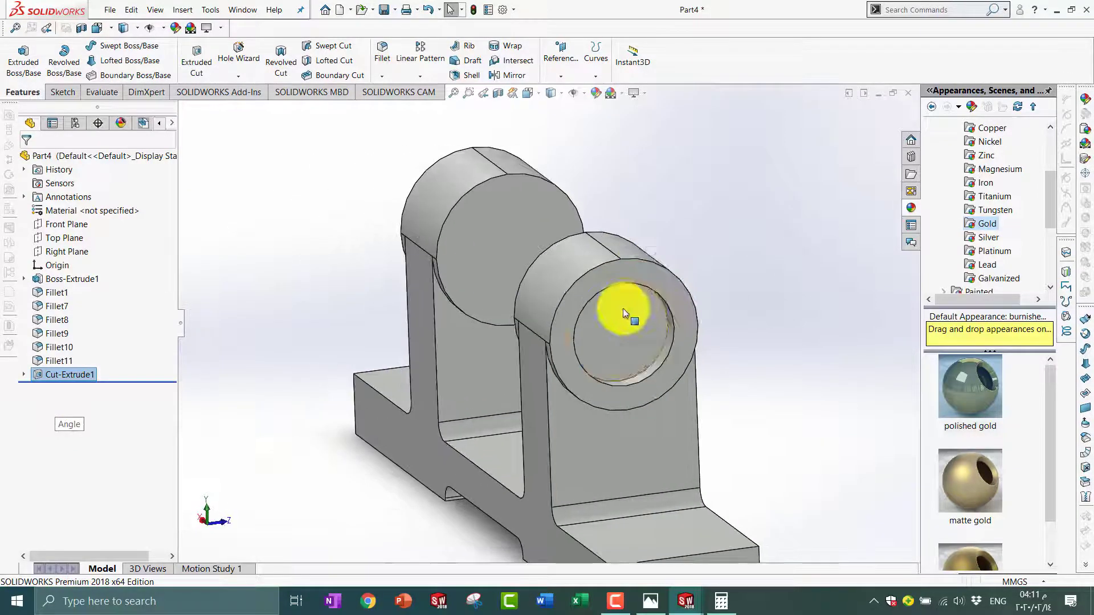
left_click(623, 309)
right_click(621, 315)
left_click(649, 299)
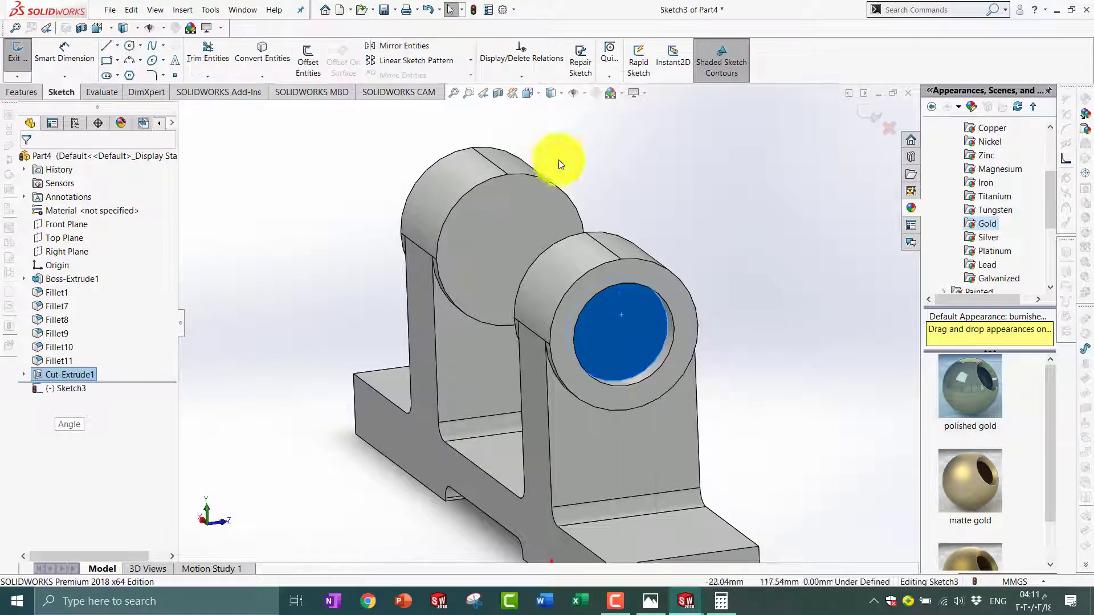
left_click(127, 47)
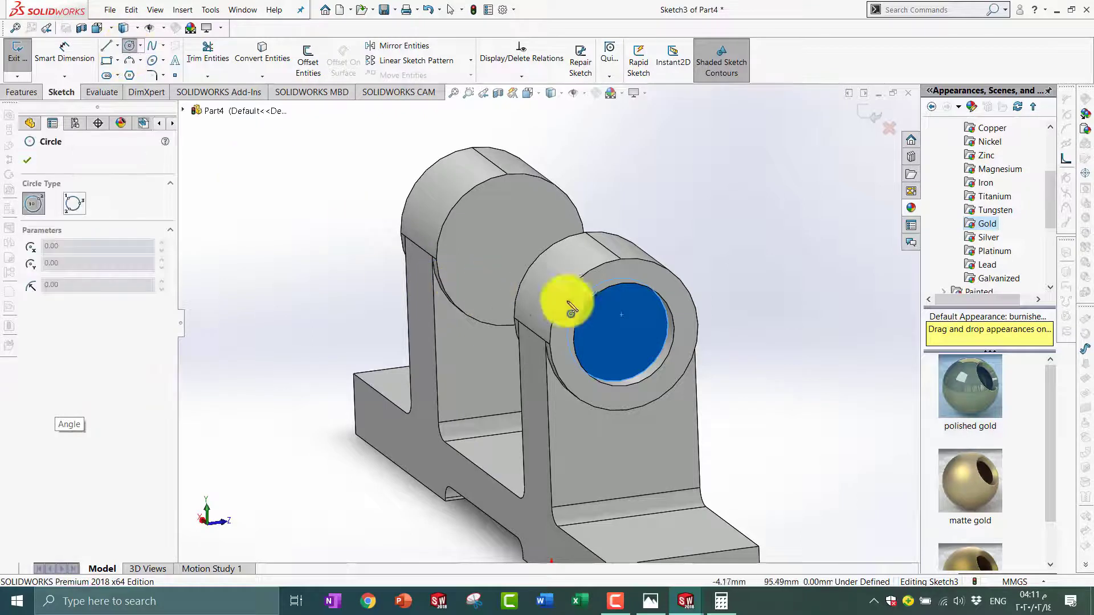
left_click(619, 332)
left_click(651, 342)
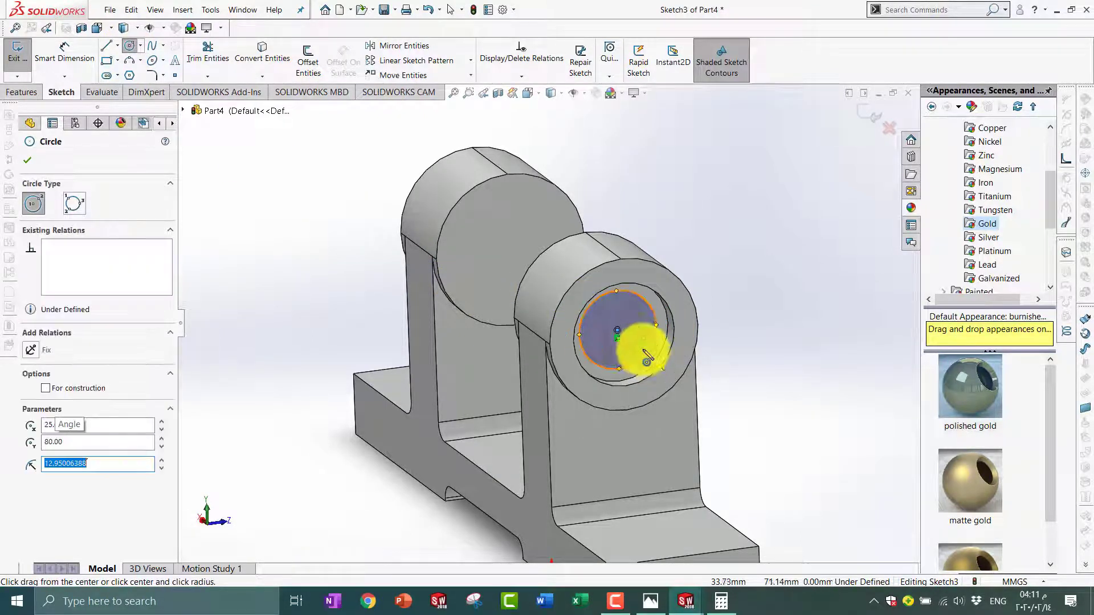
- Dimension the circle's diameter and check the drawing for the 22 mm bore
scroll(651, 342, "down", 2)
scroll(653, 347, "down", 1)
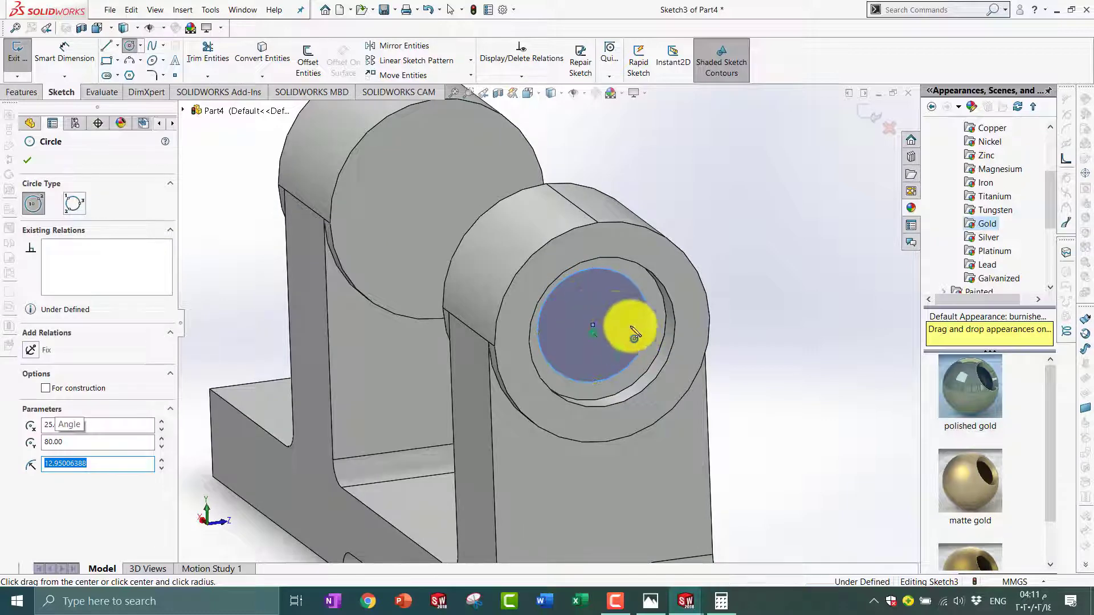
left_click(63, 48)
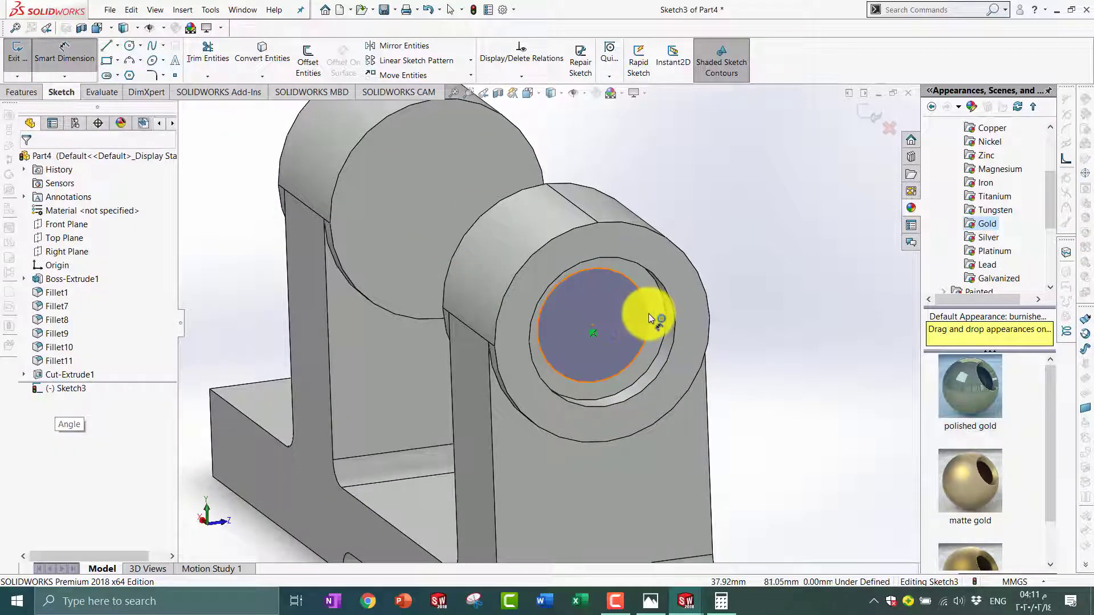
left_click(653, 317)
left_click(705, 318)
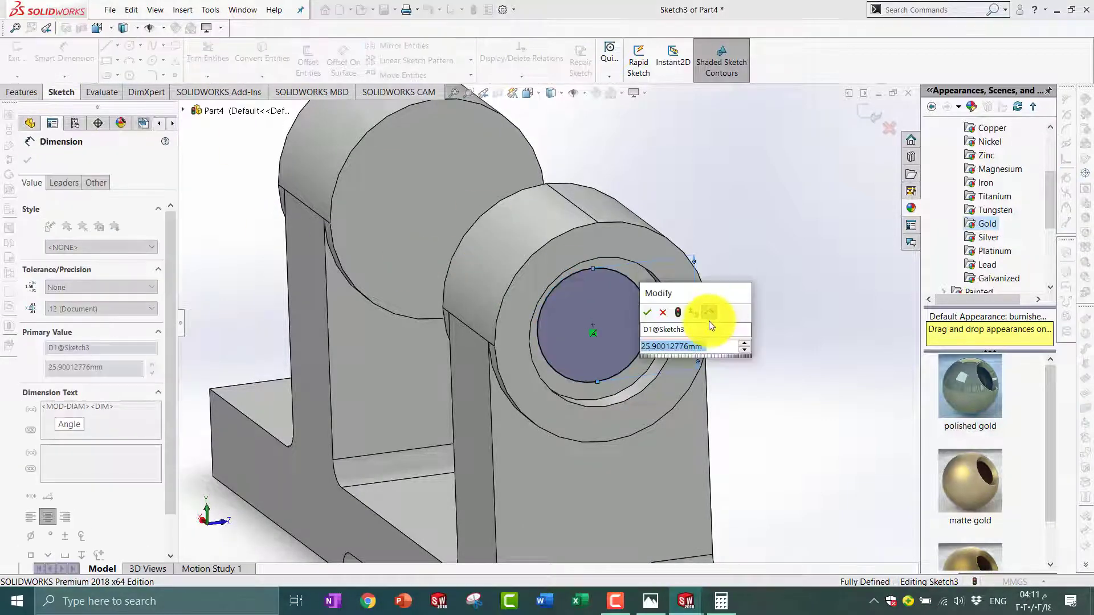
left_click(649, 600)
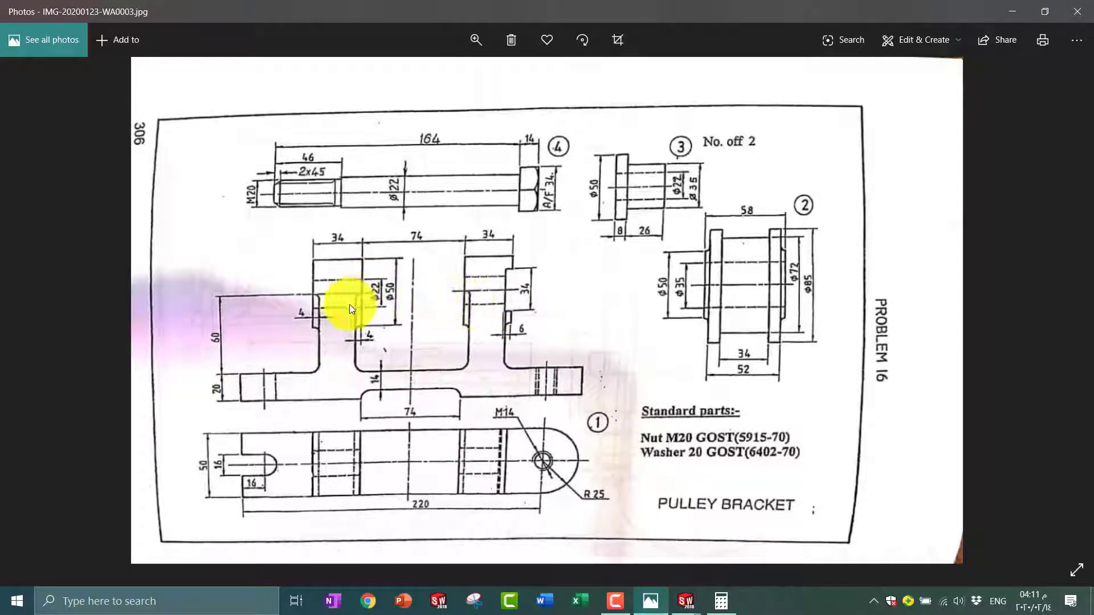
left_click(650, 601)
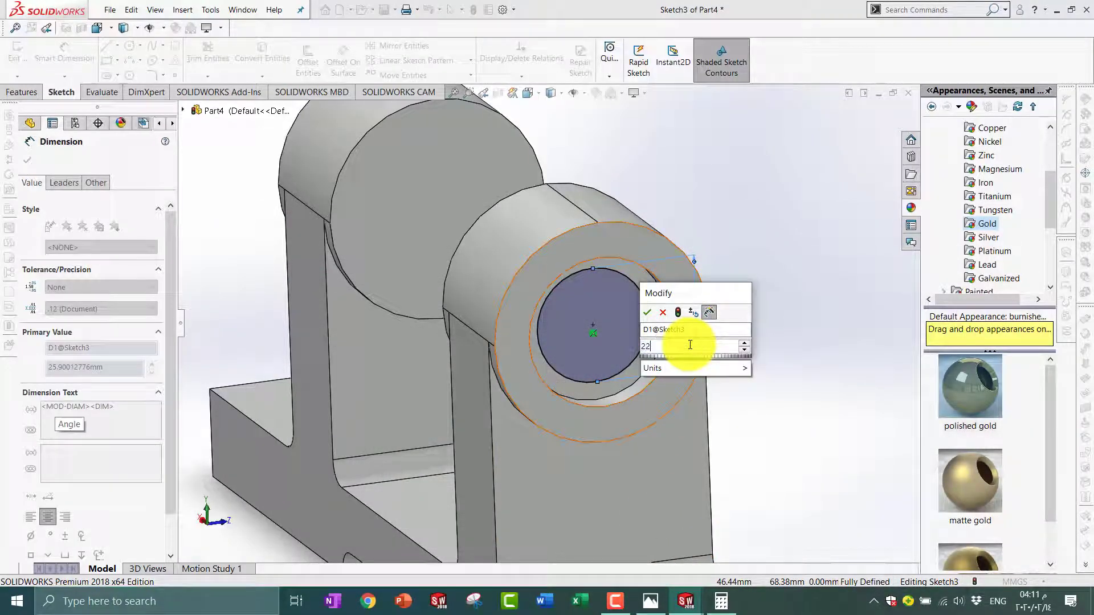
- Extrude-cut the 22 mm circle 194 mm through both bosses as Cut-Extrude2
key("Return")
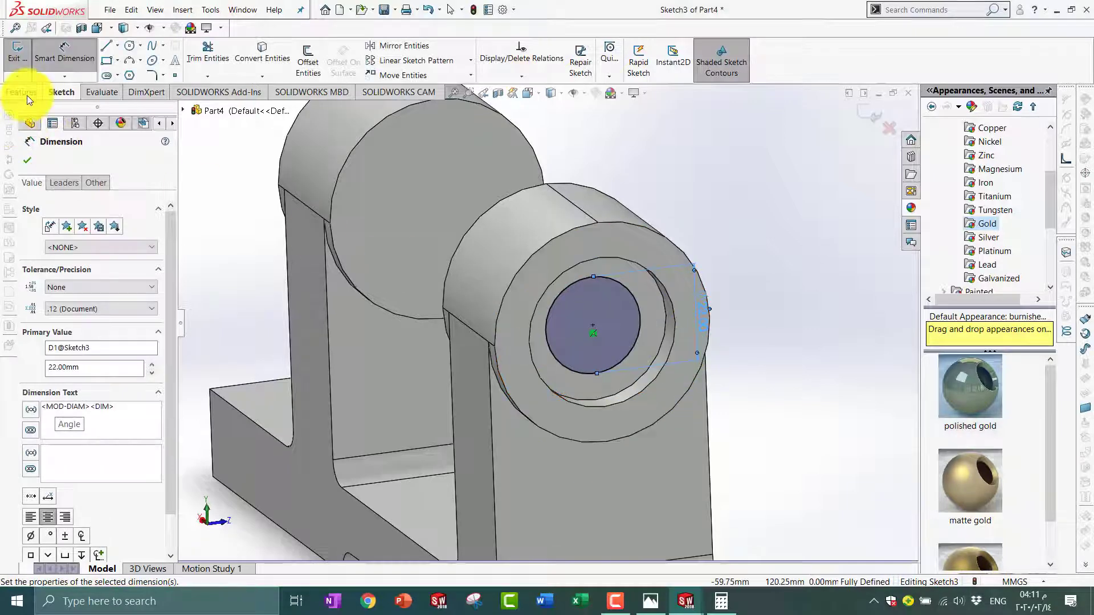
left_click(24, 93)
left_click(196, 62)
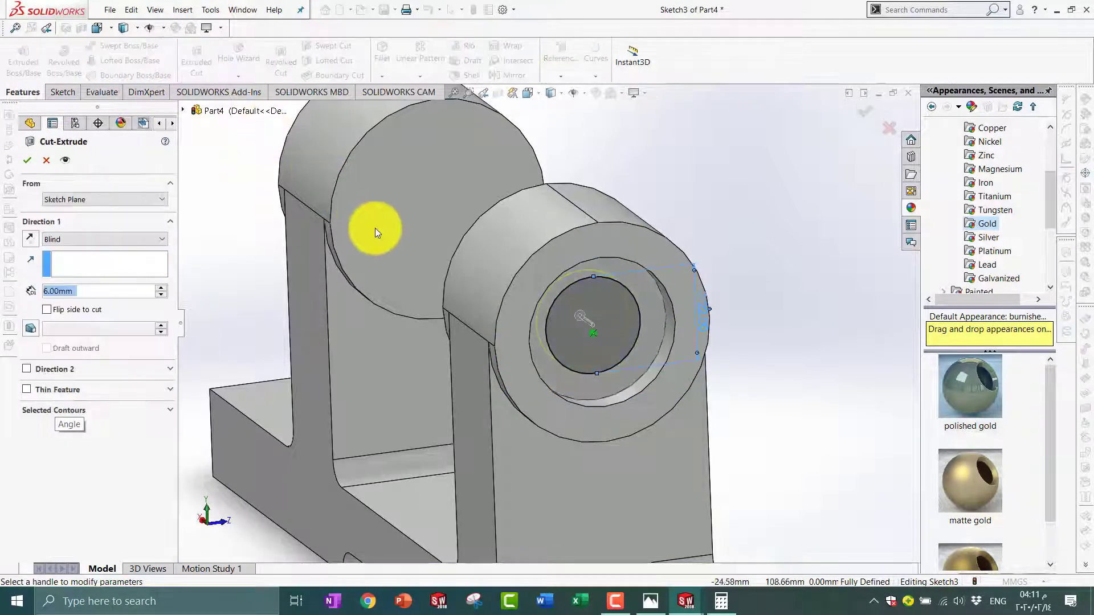
scroll(478, 222, "up", 3)
mouse_move(525, 208)
middle_mouse_down()
mouse_move(659, 260)
mouse_move(671, 320)
middle_mouse_up()
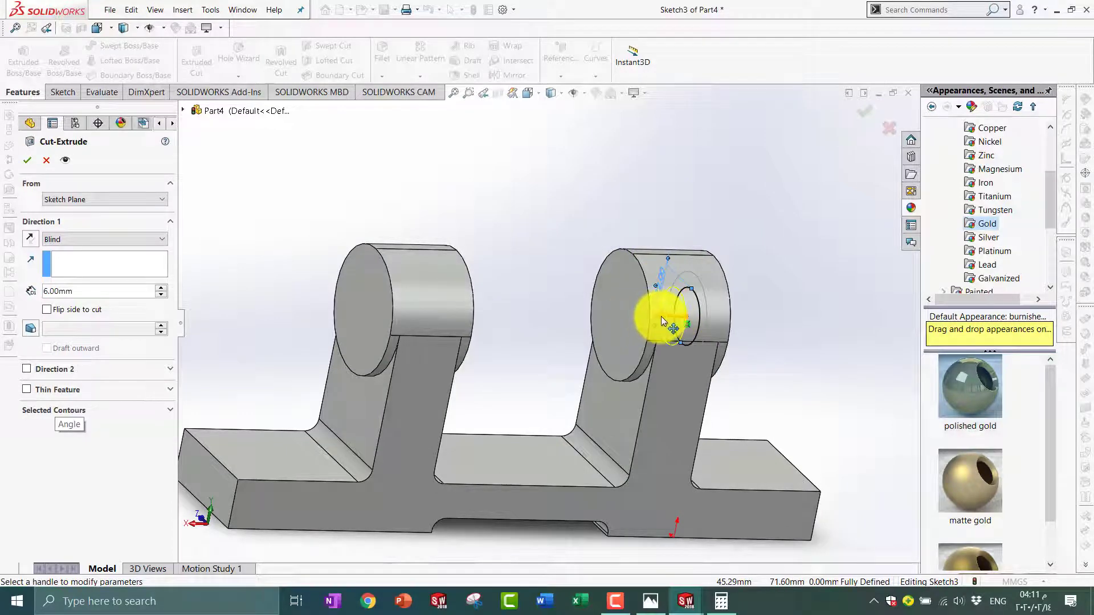
mouse_move(662, 321)
left_mouse_down()
mouse_move(220, 354)
mouse_move(366, 327)
left_mouse_up()
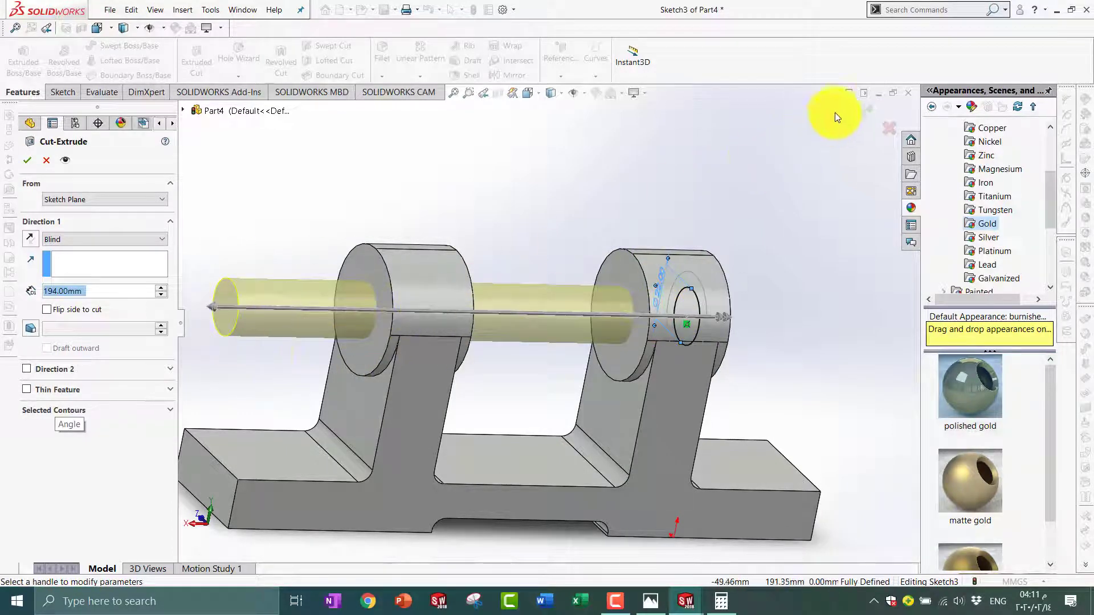
left_click(866, 112)
- Inspect the bored bosses, select the right base end's top face, and check the drawing's slot
scroll(561, 193, "up", 3)
mouse_move(561, 192)
middle_mouse_down()
mouse_move(564, 244)
mouse_move(439, 264)
mouse_move(557, 268)
mouse_move(501, 240)
mouse_move(518, 314)
middle_mouse_up()
scroll(503, 392, "down", 1)
scroll(515, 398, "down", 1)
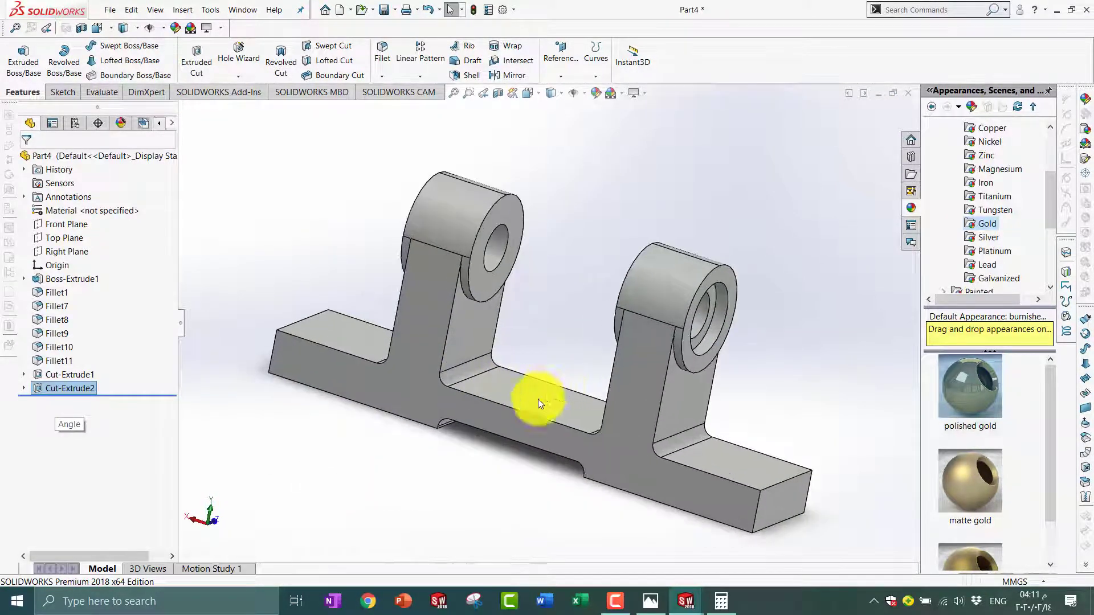
scroll(538, 399, "down", 2)
scroll(501, 468, "down", 1)
scroll(520, 462, "down", 2)
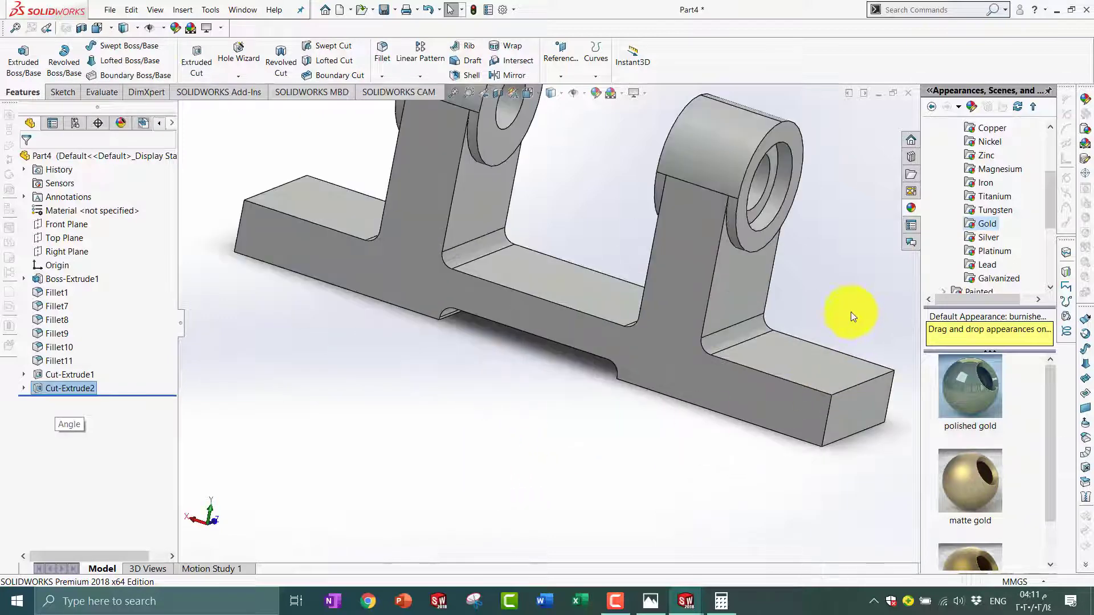
left_click(809, 365)
left_click(650, 604)
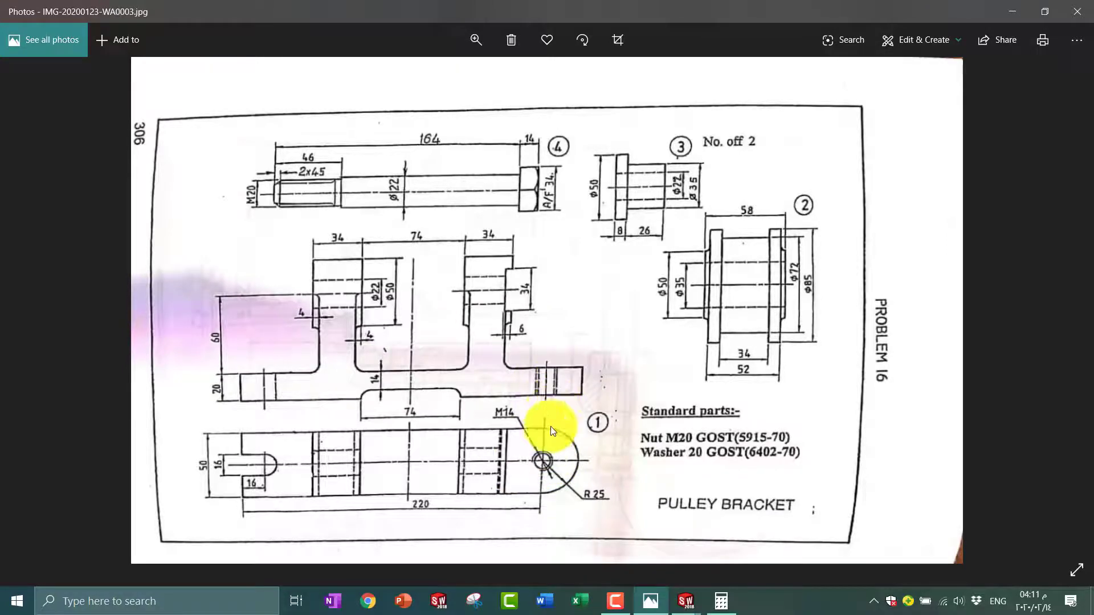
left_click(656, 604)
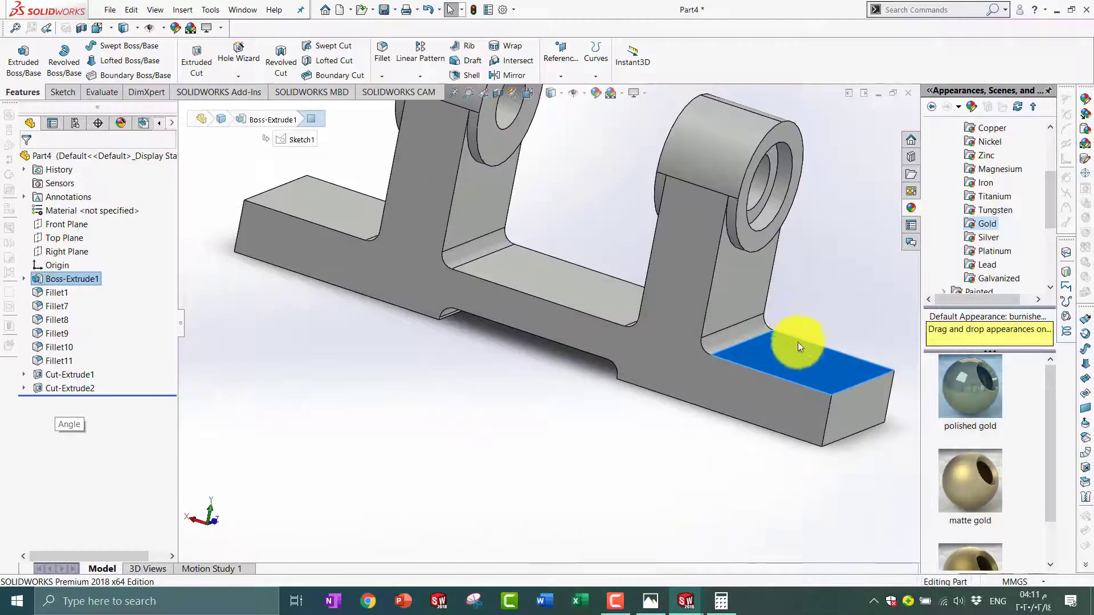
- Start a sketch on the base end face, view it Normal To, then exit without drawing
right_click(801, 348)
left_click(829, 314)
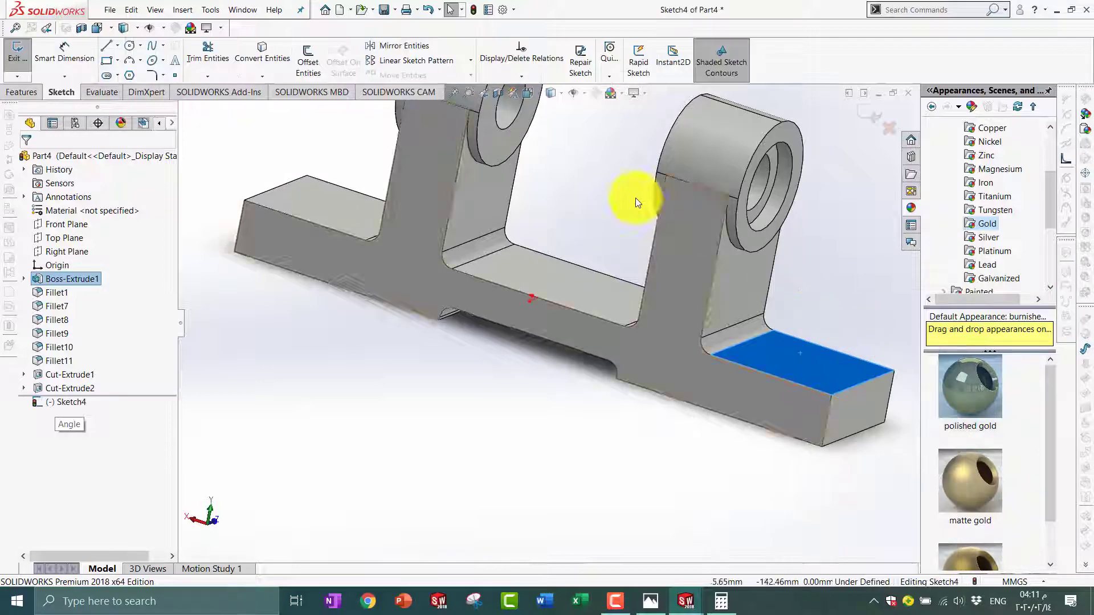
left_click(536, 90)
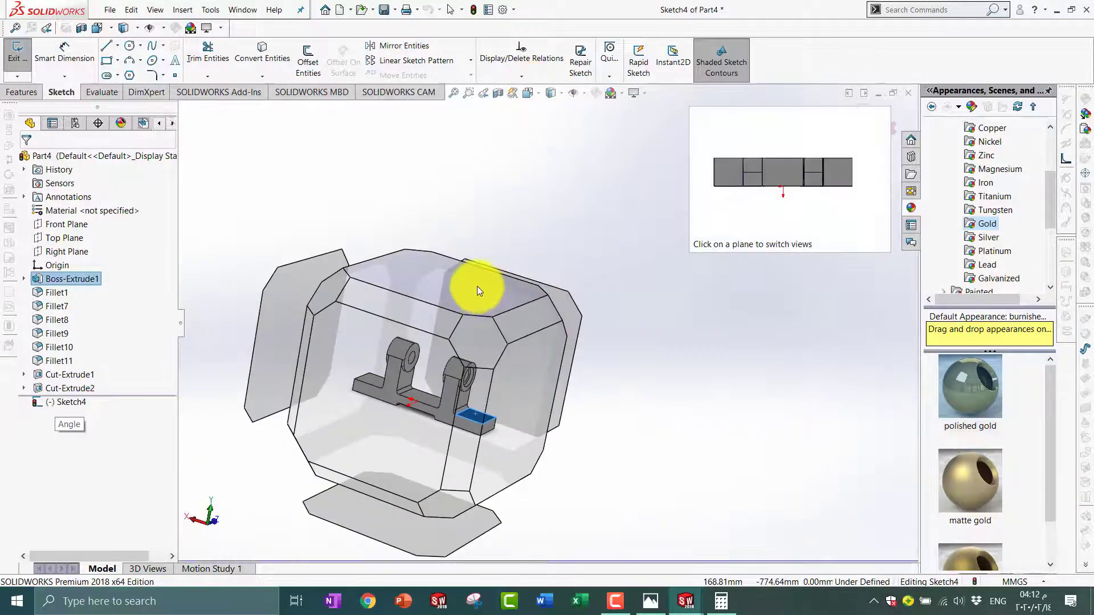
left_click(479, 285)
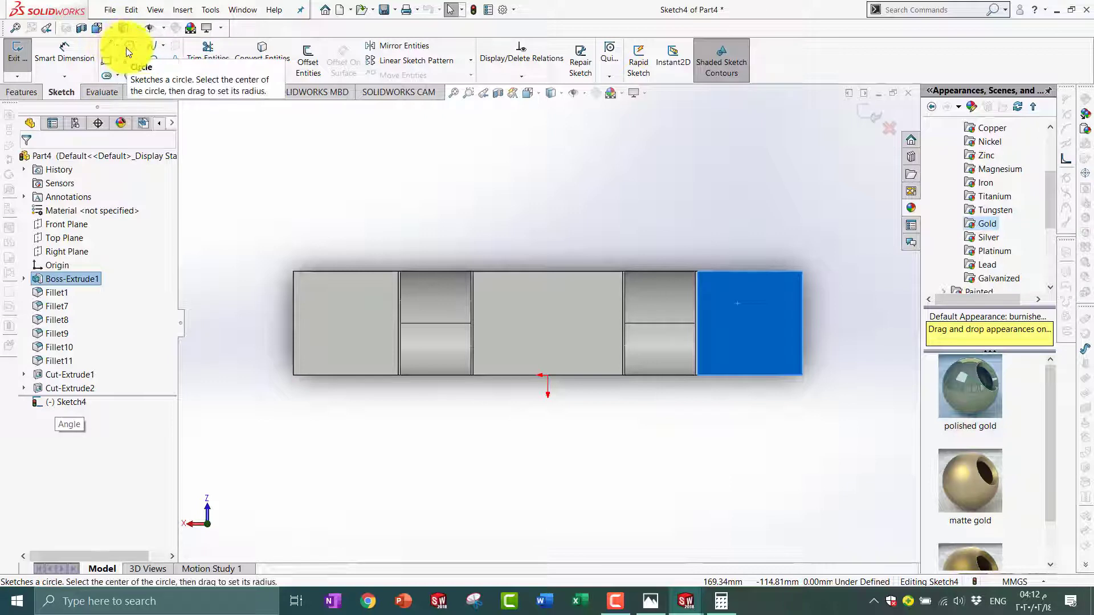
left_click(129, 45)
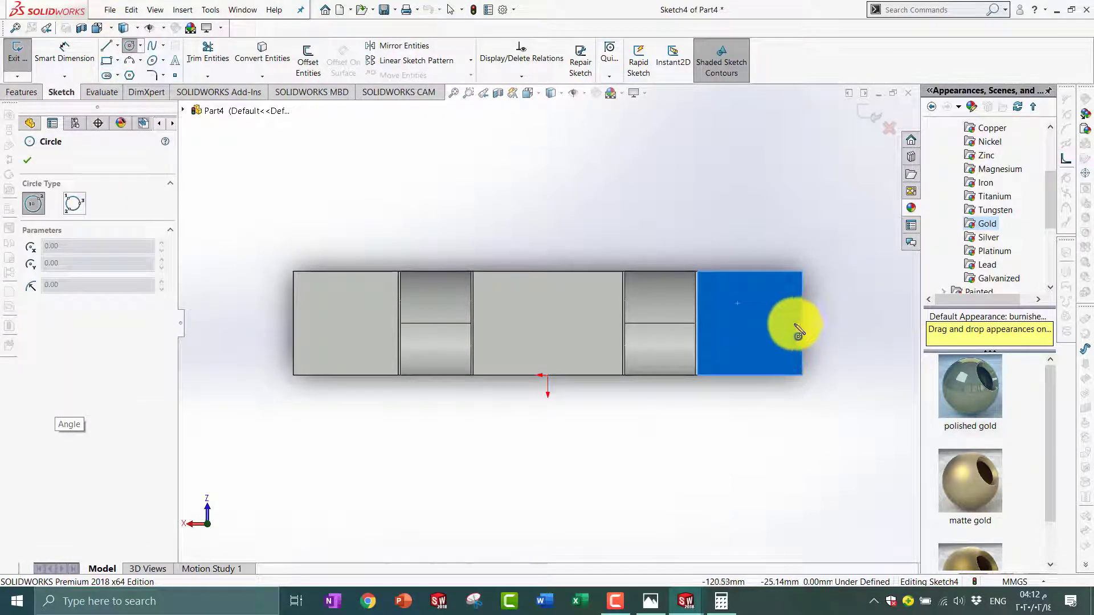
left_click(118, 47)
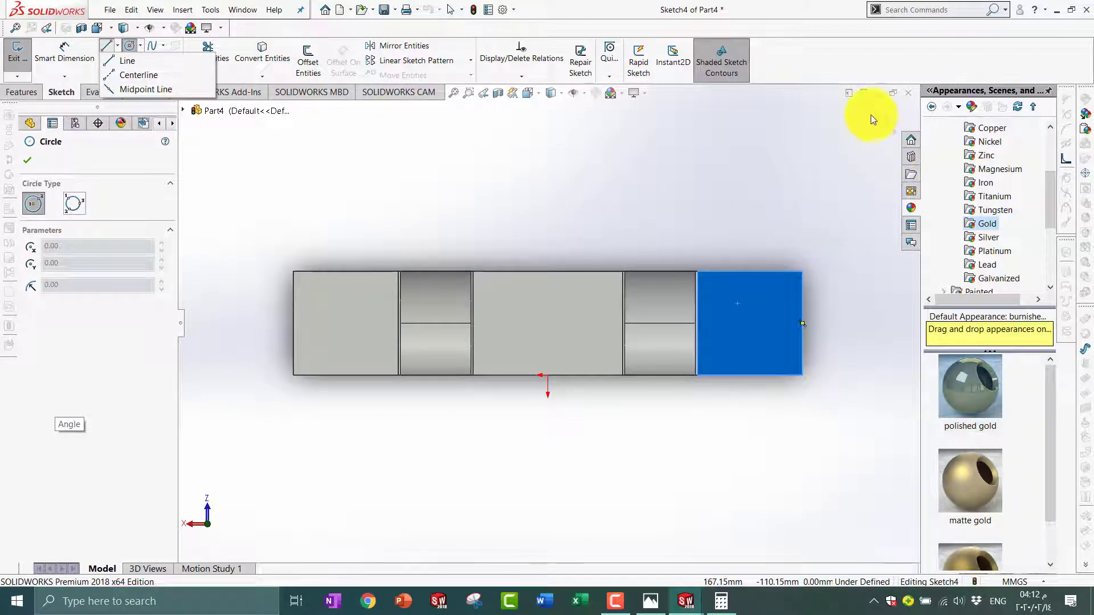
left_click(871, 118)
- Orbit and zoom the part to inspect the square-cornered base end's edges
scroll(750, 248, "down", 2)
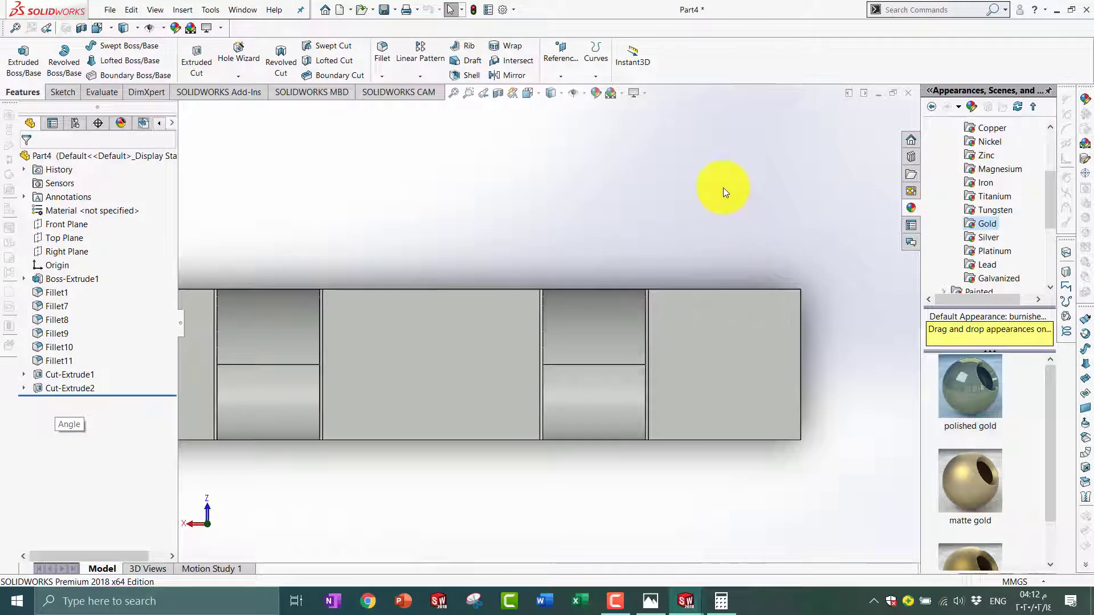
scroll(725, 274, "down", 2)
mouse_move(726, 360)
middle_mouse_down()
mouse_move(675, 247)
mouse_move(730, 363)
middle_mouse_up()
scroll(774, 470, "down", 2)
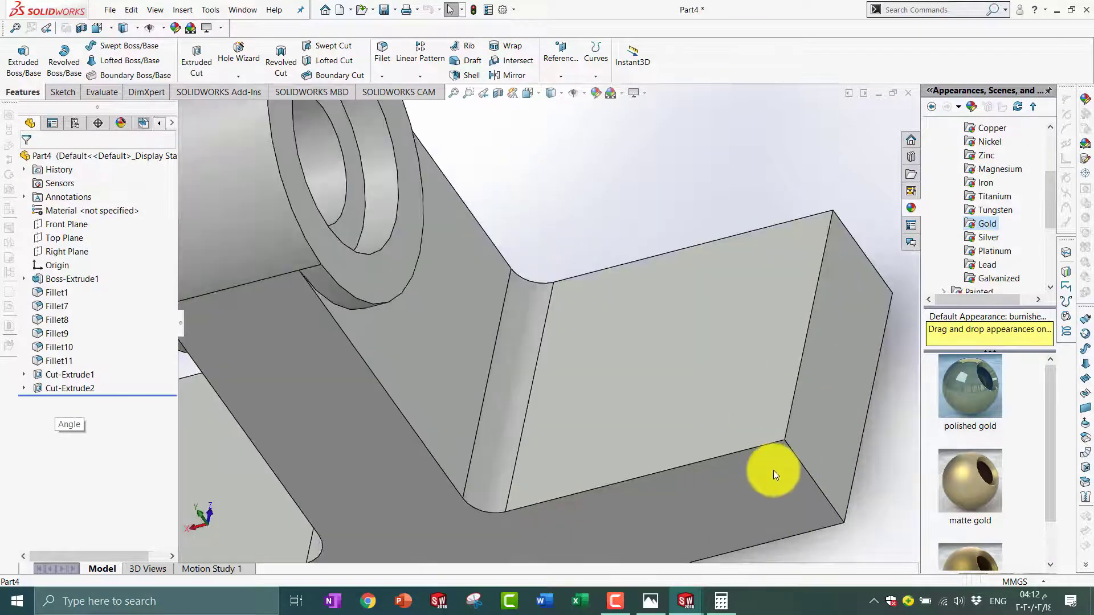
scroll(774, 473, "up", 3)
scroll(741, 411, "down", 1)
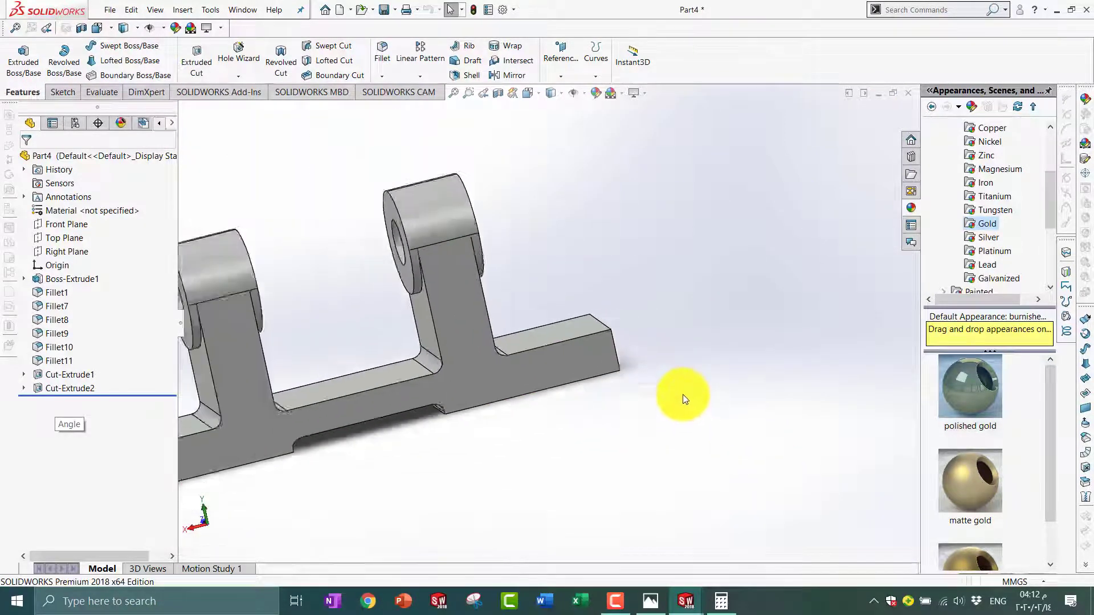
scroll(664, 396, "down", 2)
scroll(575, 330, "down", 1)
scroll(558, 302, "down", 1)
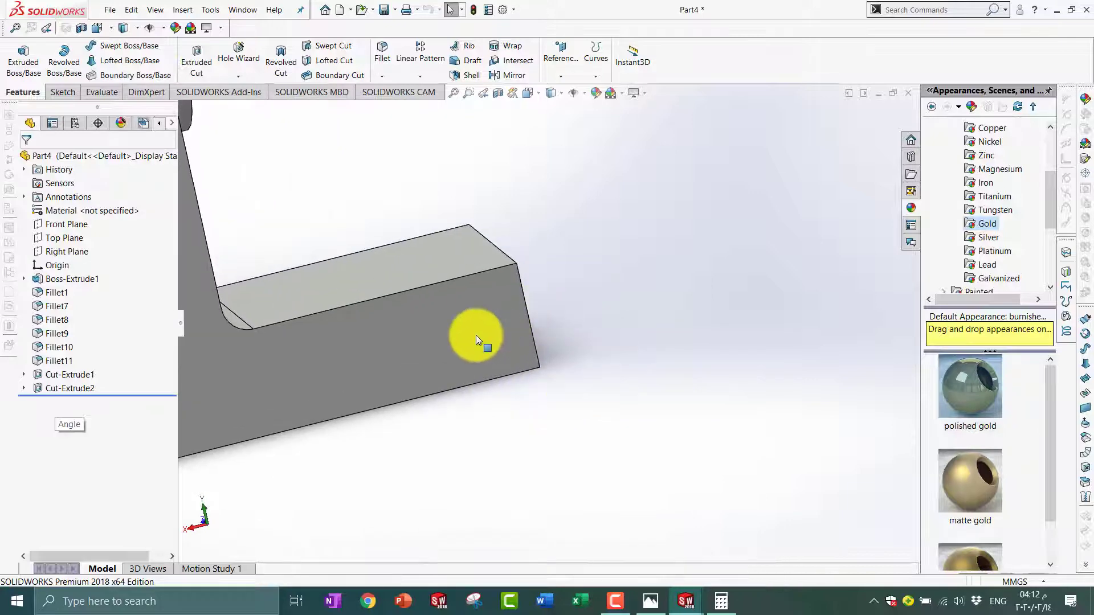
scroll(502, 322, "up", 1)
scroll(536, 299, "down", 1)
mouse_move(539, 297)
middle_mouse_down()
mouse_move(447, 354)
mouse_move(525, 342)
middle_mouse_up()
- Round both vertical corner edges of the square base end with 25 mm fillets (Fillet12, Fillet13)
left_click(543, 329)
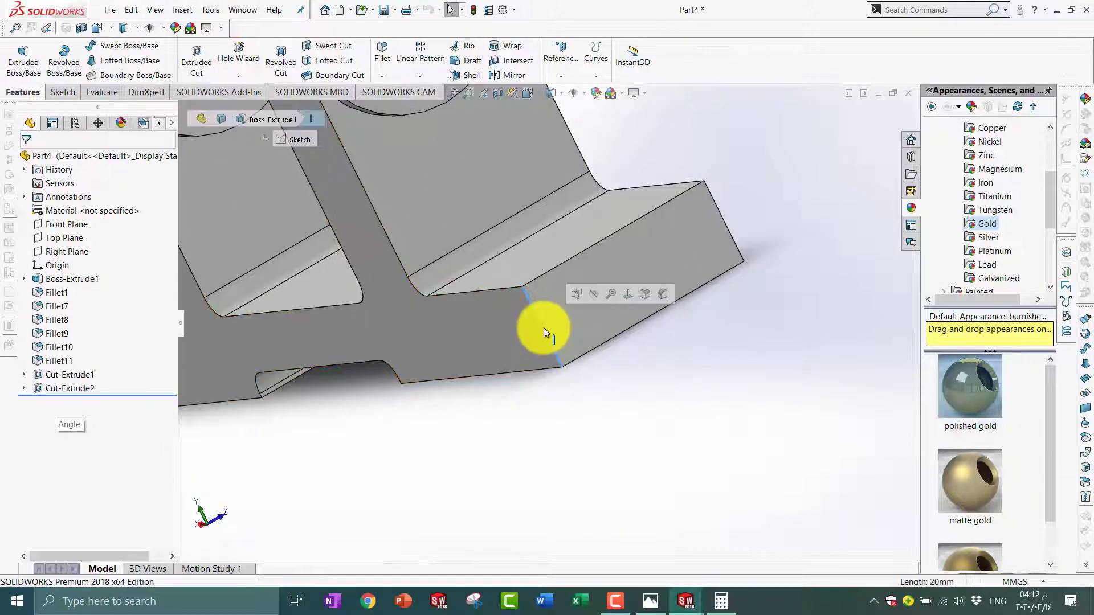
left_click(640, 295)
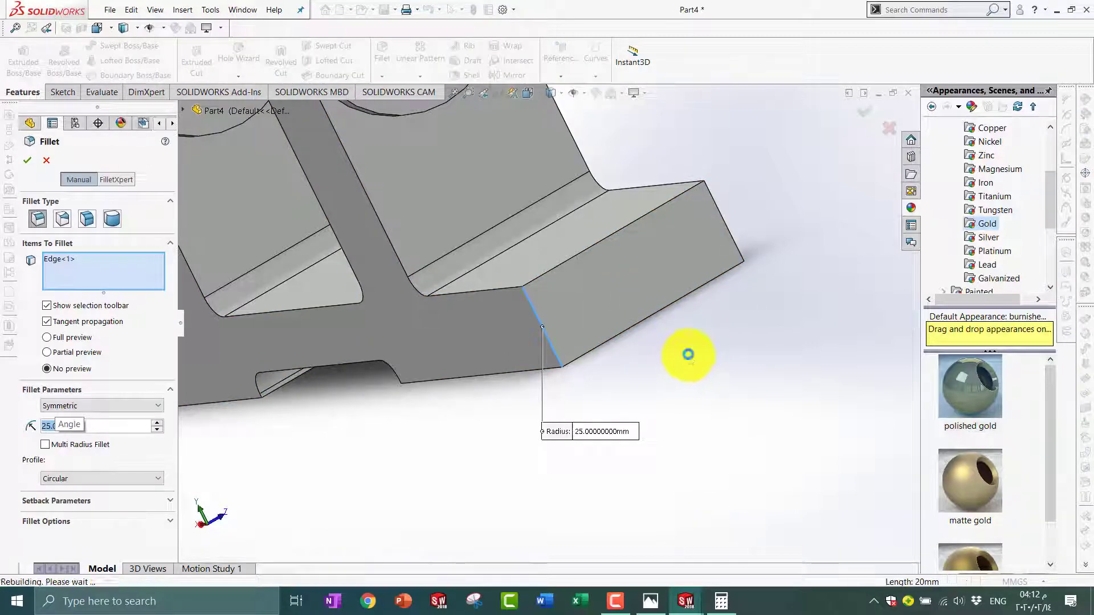
left_click(724, 224)
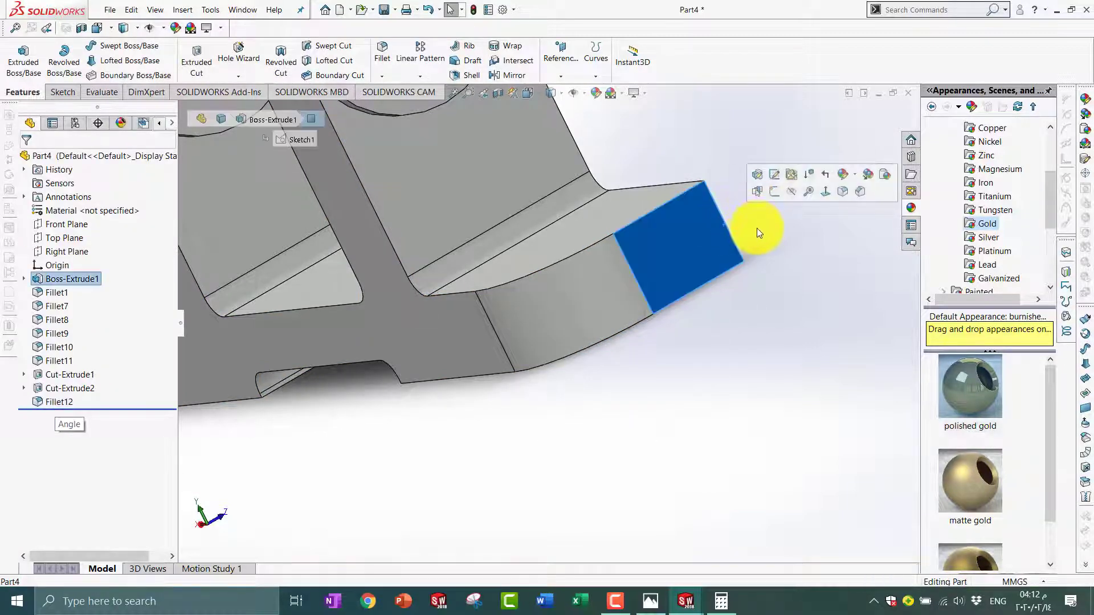
left_click(757, 228)
left_click(728, 227)
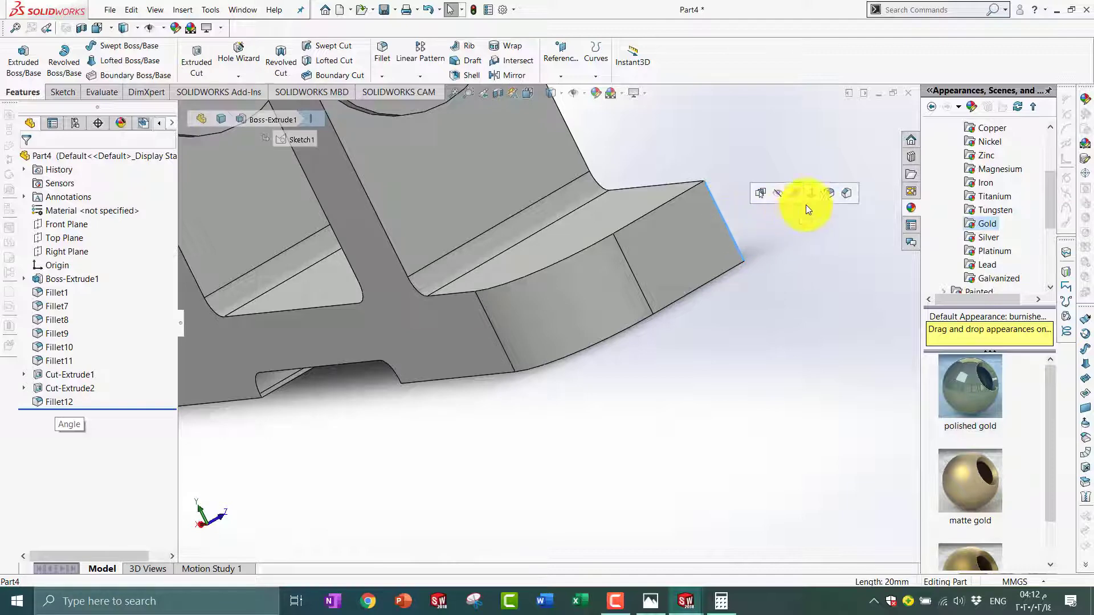
key("Return")
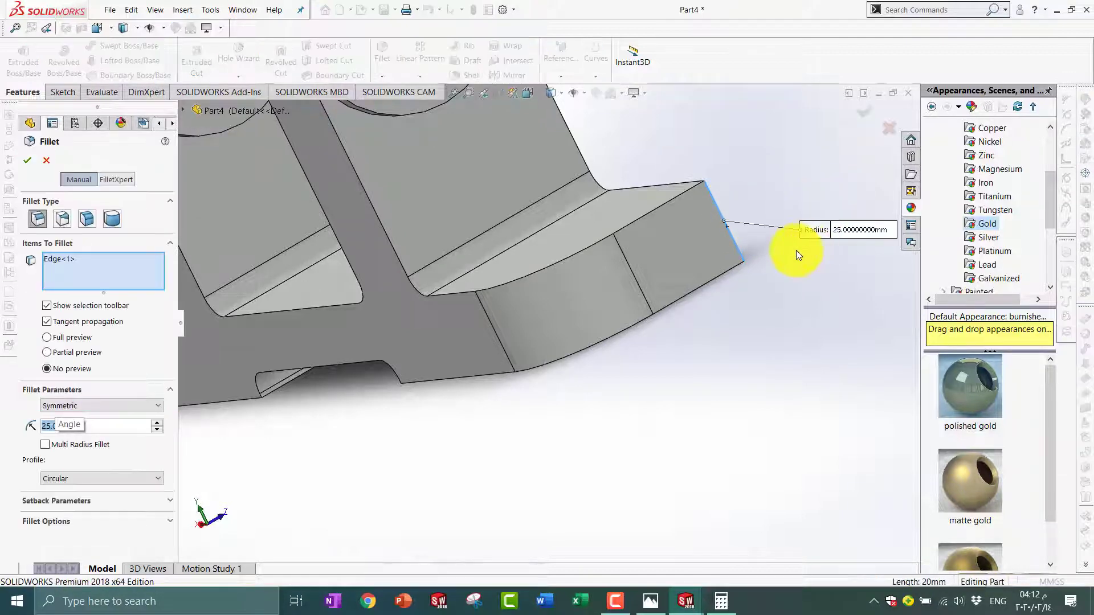
key("Return")
scroll(701, 237, "up", 3)
mouse_move(685, 237)
middle_mouse_down()
mouse_move(654, 238)
mouse_move(733, 335)
mouse_move(720, 359)
mouse_move(672, 374)
middle_mouse_up()
- Sketch a circle on the rounded end's top face and dimension it to 14 mm diameter
left_click(664, 362)
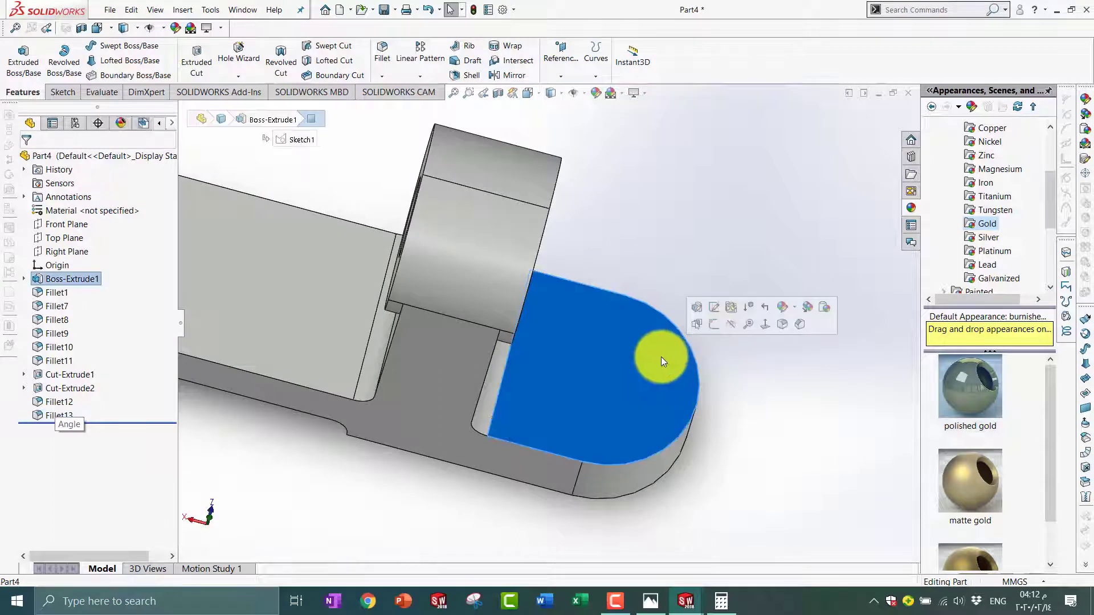
left_click(719, 310)
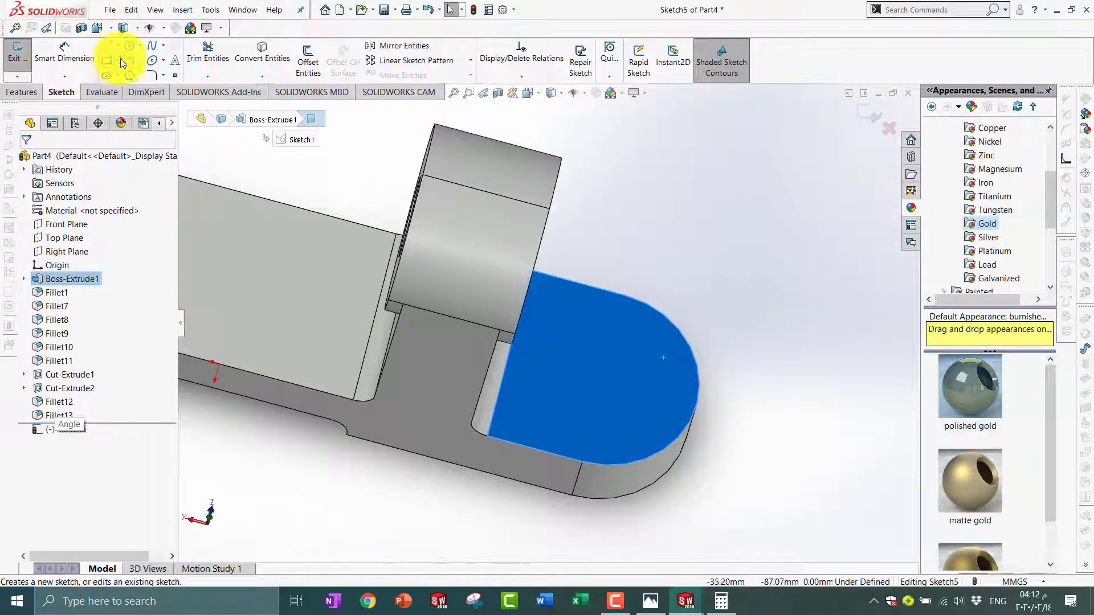
left_click(136, 44)
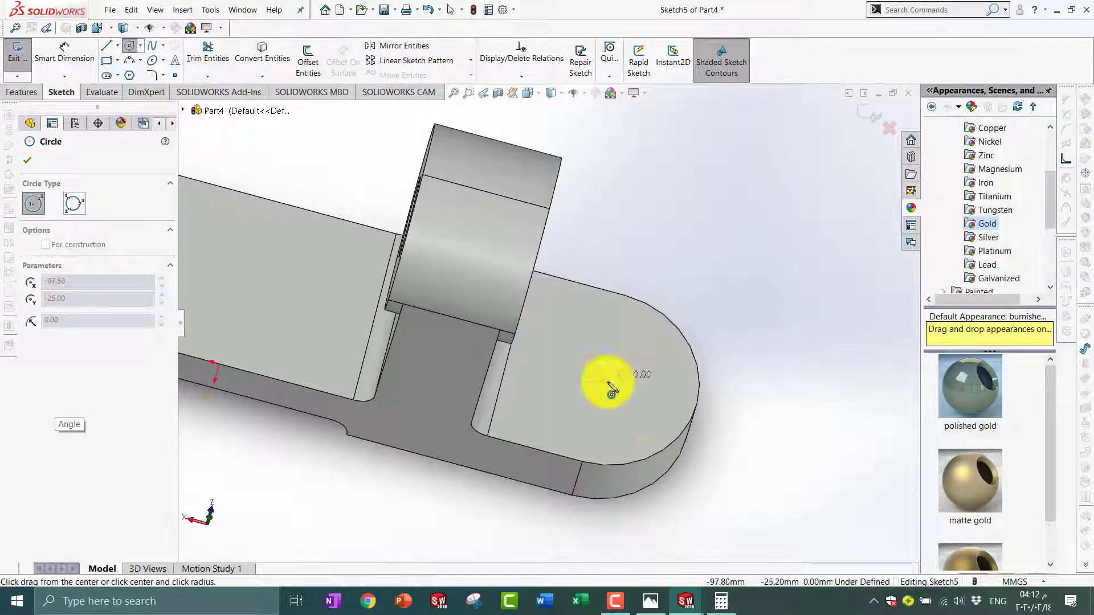
left_click_drag(604, 379, 589, 438)
left_click(64, 54)
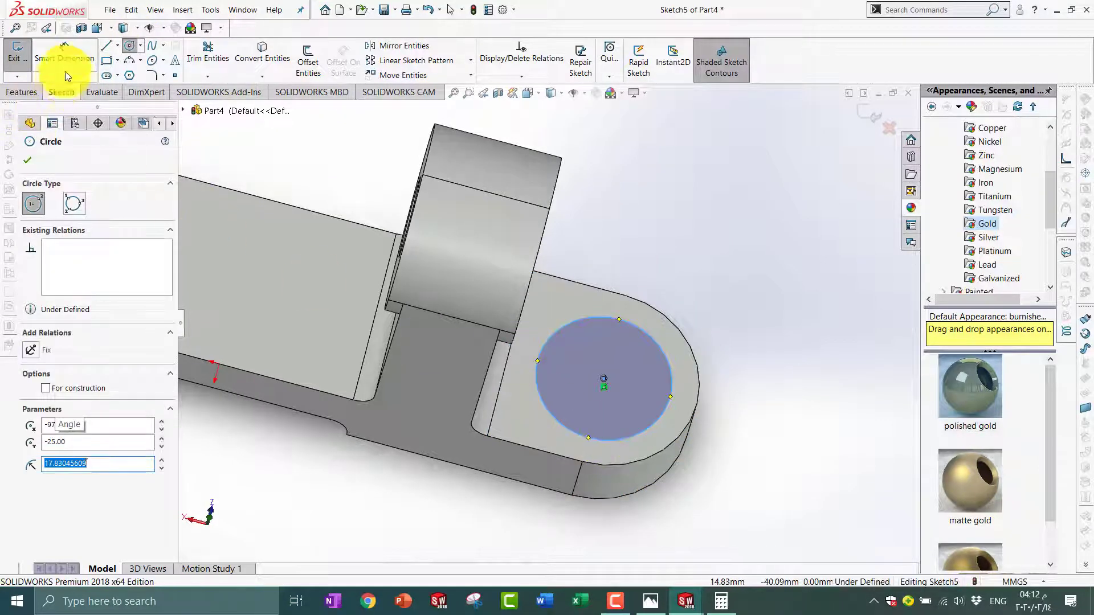
left_click(681, 371)
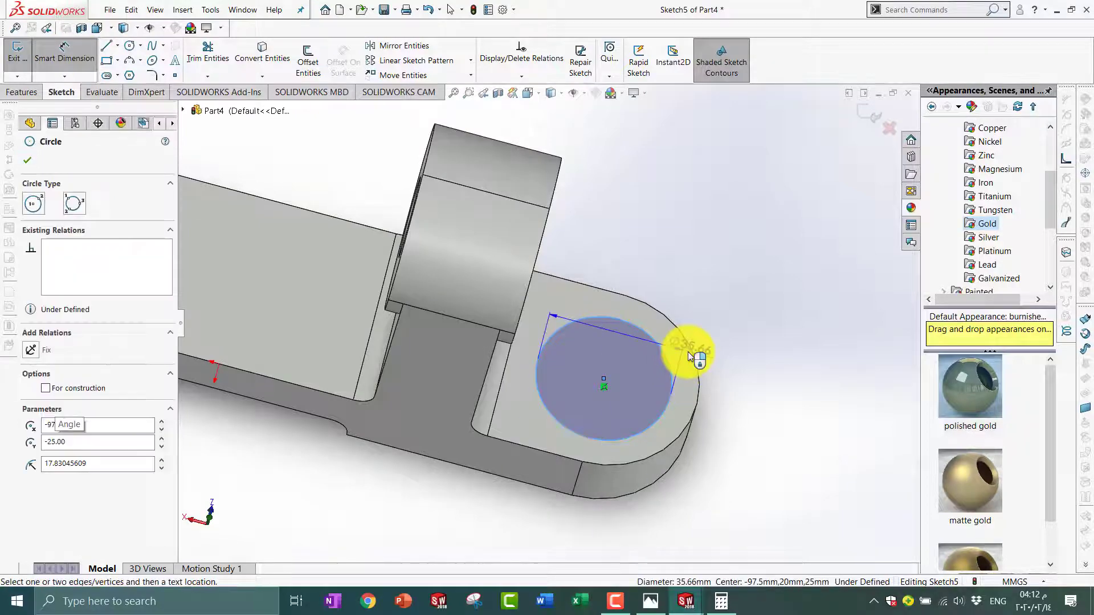
left_click(708, 479)
left_click(650, 601)
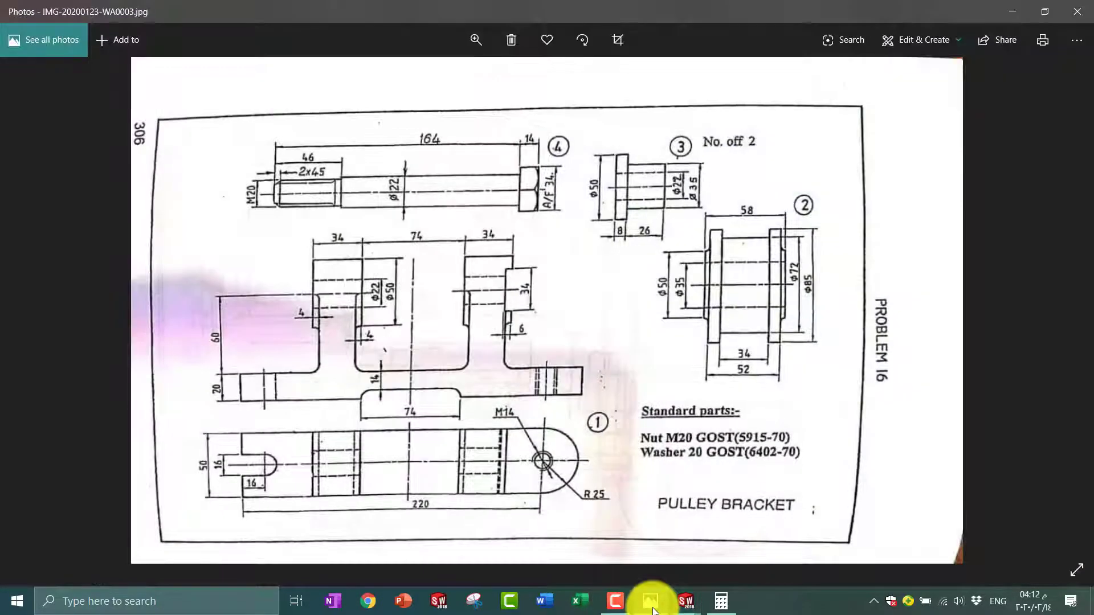
left_click(651, 602)
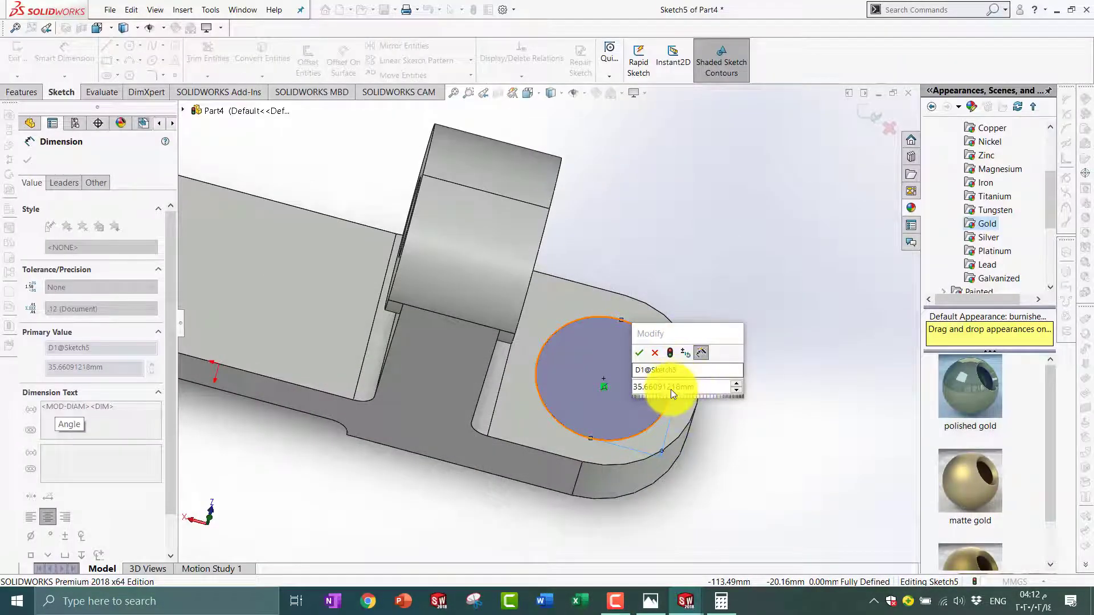
key("Return")
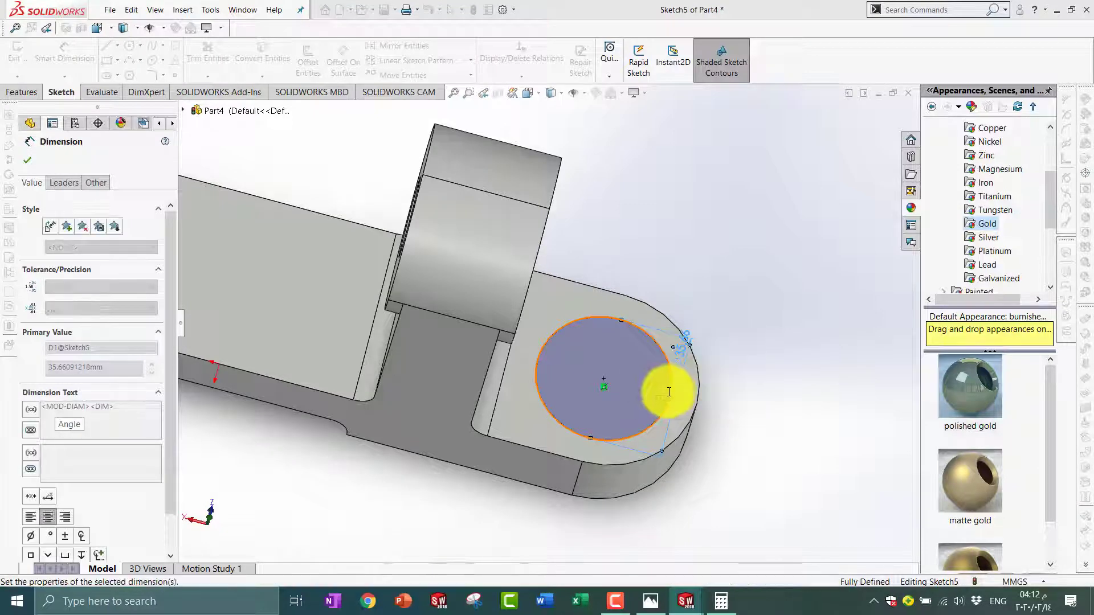
- Extrude-cut the 14 mm circle through the base as Cut-Extrude3
left_click(21, 93)
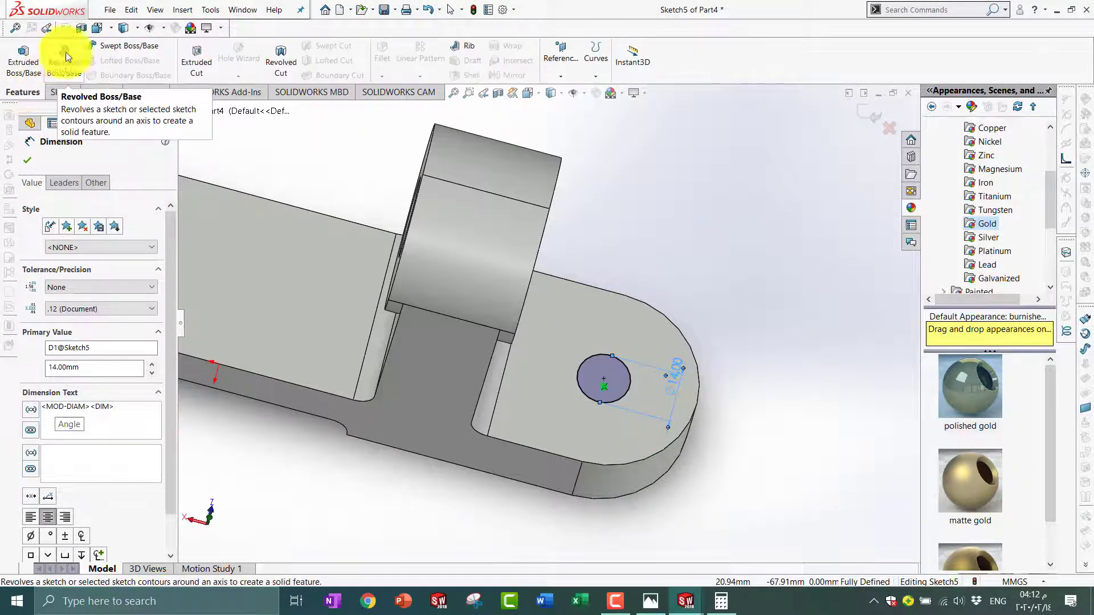
left_click(196, 61)
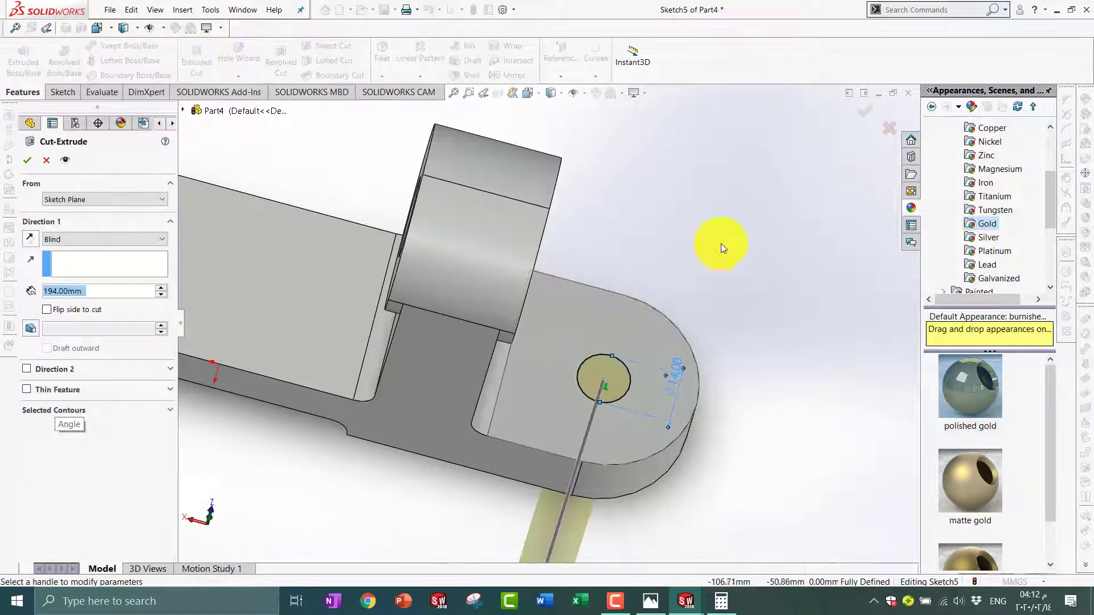
left_click(863, 114)
- Open Sketch6 on the square base end's top face in Normal To view, checking the slot on the drawing
key("f")
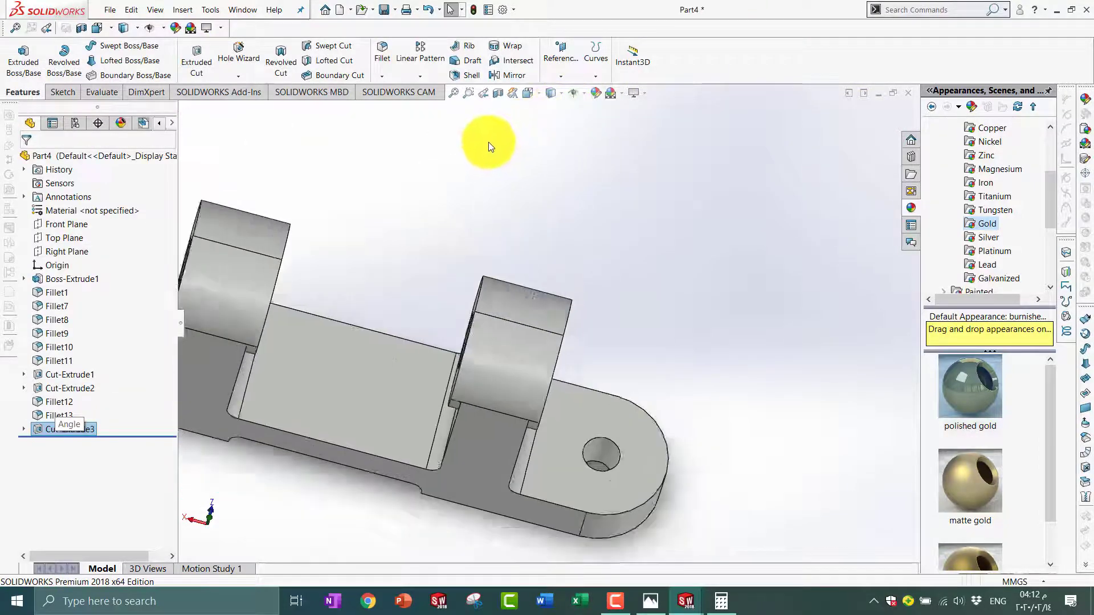
scroll(576, 357, "down", 2)
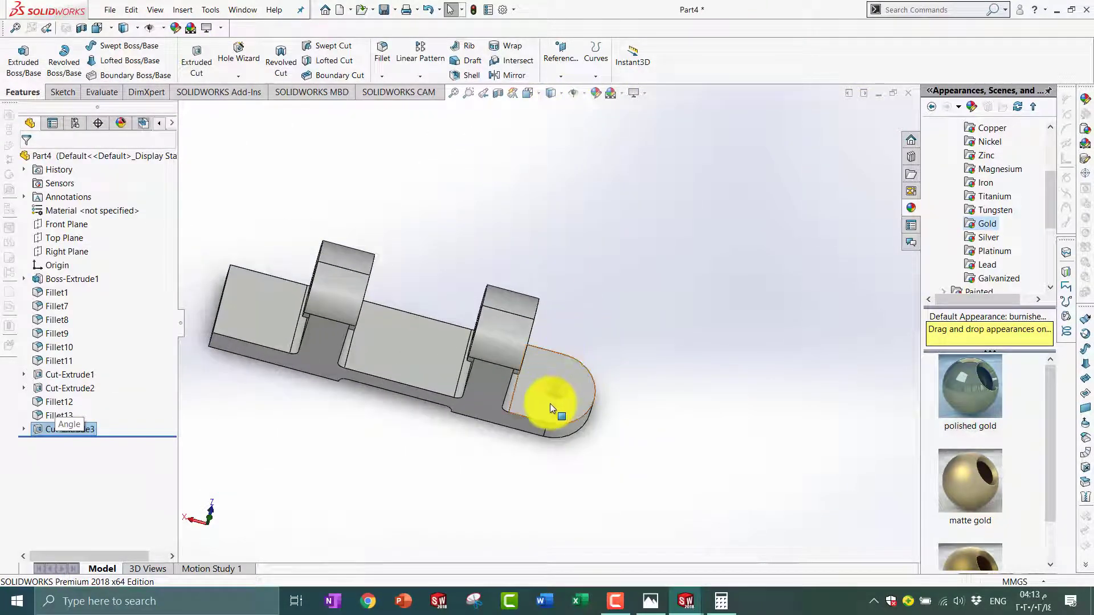
scroll(549, 403, "down", 2)
mouse_move(557, 393)
middle_mouse_down()
mouse_move(537, 408)
mouse_move(564, 444)
mouse_move(562, 379)
middle_mouse_up()
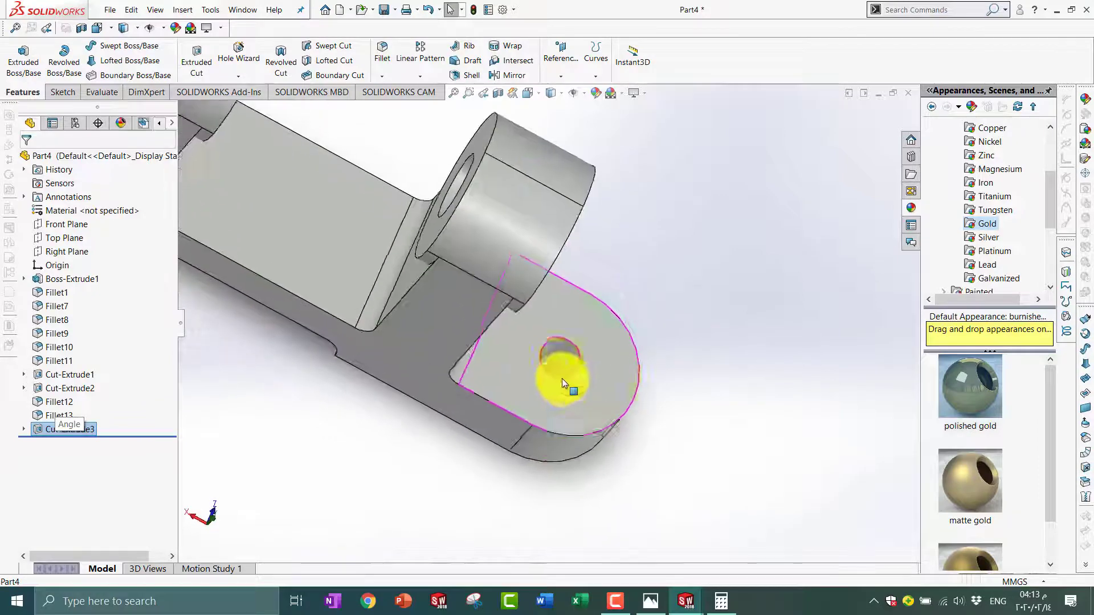
scroll(562, 378, "up", 5)
scroll(404, 271, "down", 3)
right_click(422, 270)
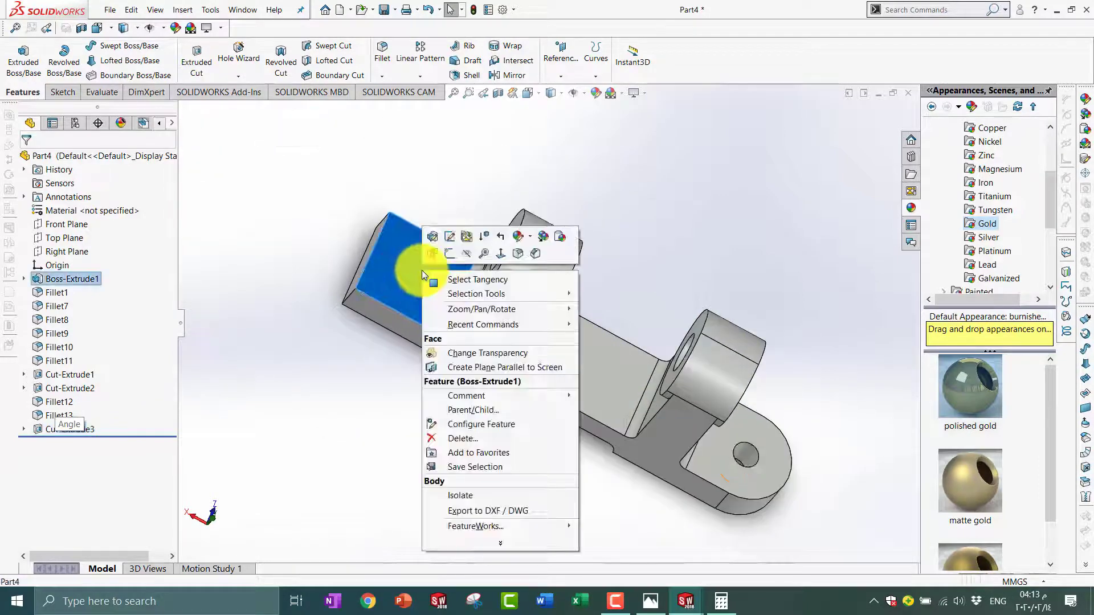
left_click(449, 253)
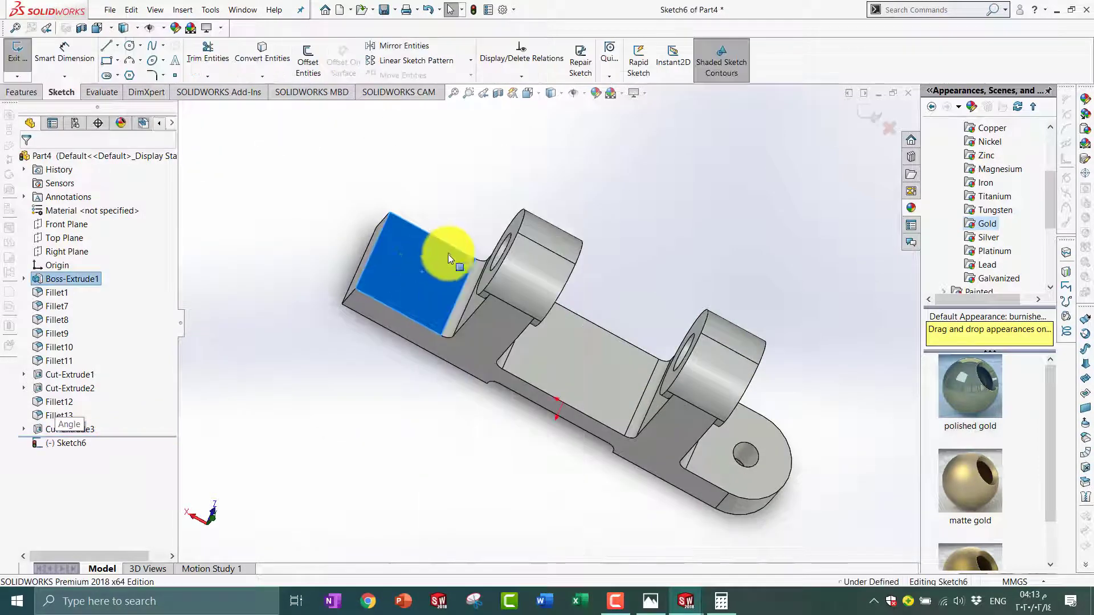
left_click(532, 91)
left_click(477, 330)
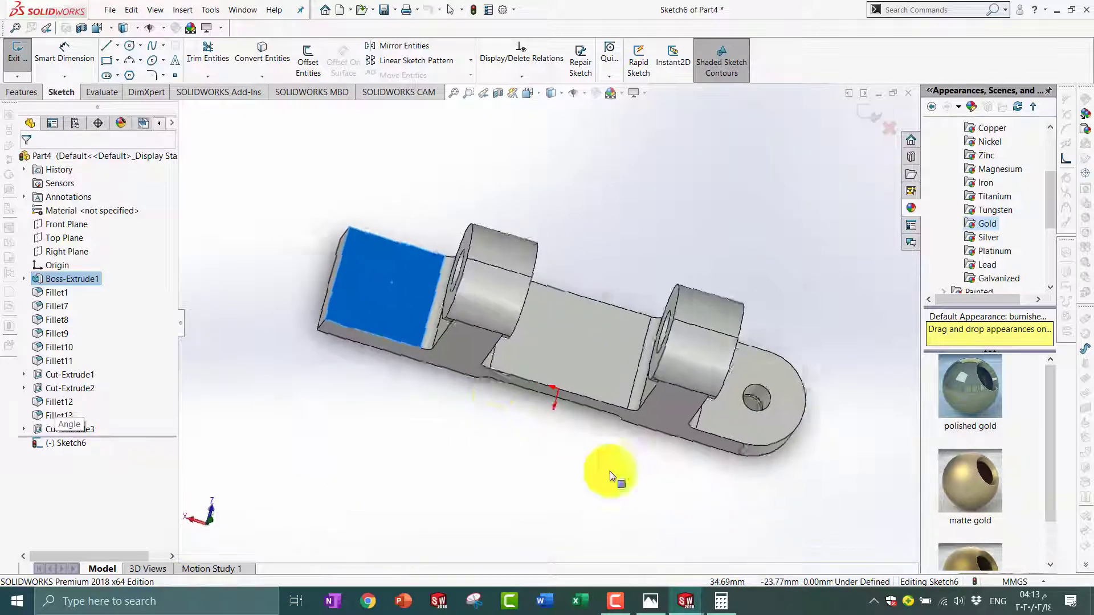
left_click(650, 601)
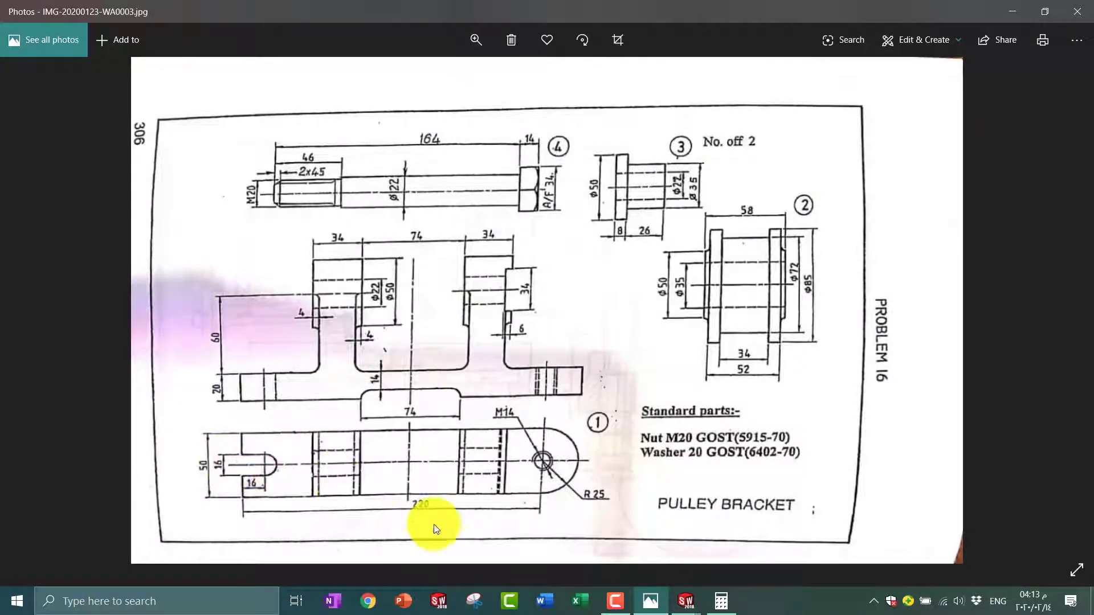
left_click(650, 602)
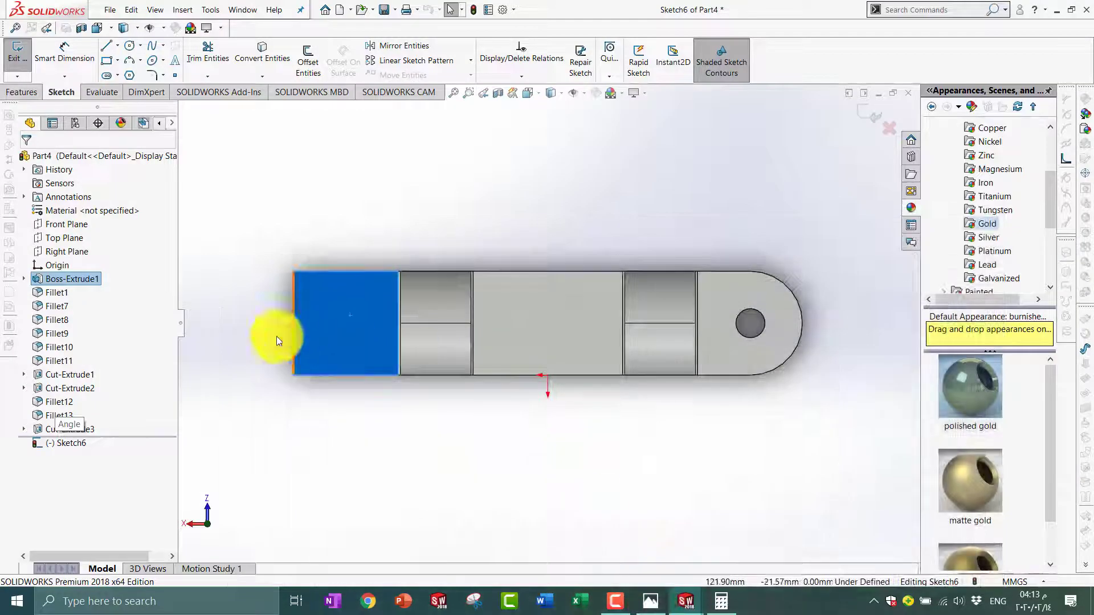
- Draw a horizontal centreline from the left end's midpoint to the first upright's edge
left_click(324, 240)
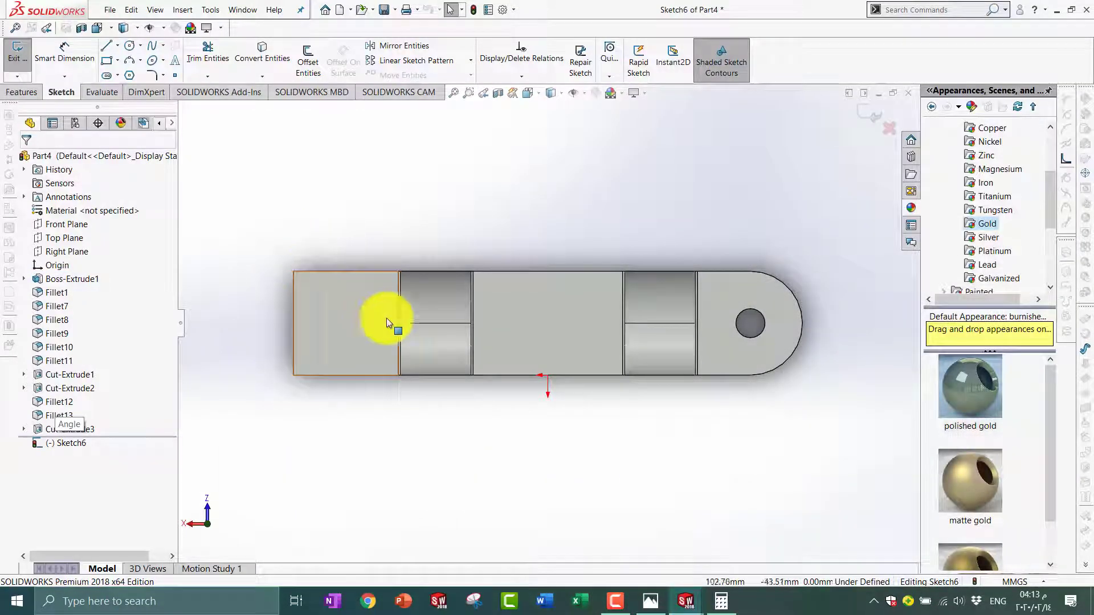
left_click(117, 46)
left_click(126, 80)
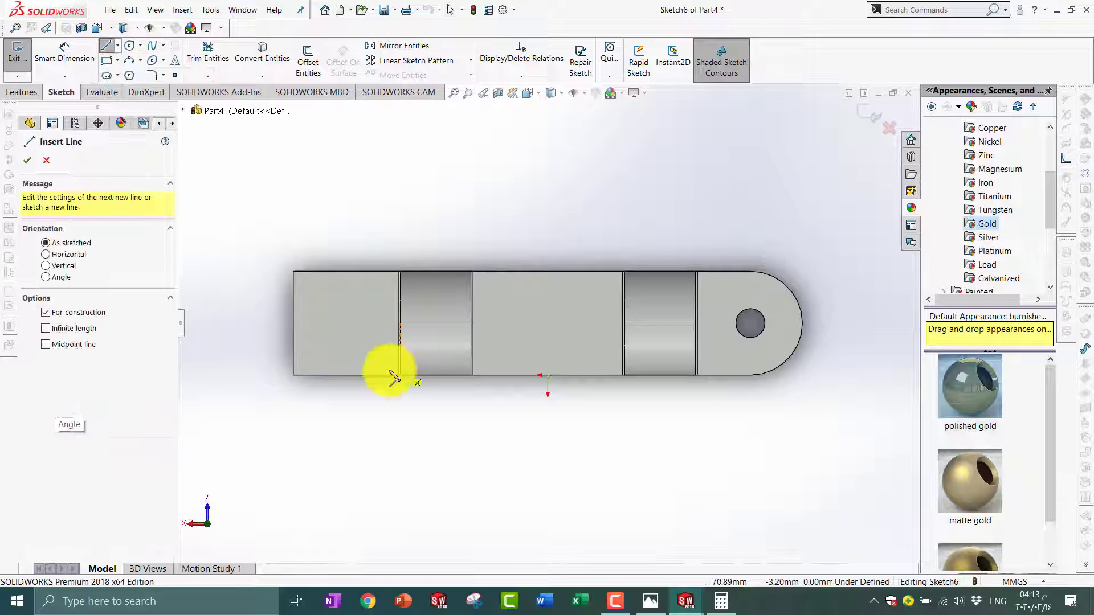
left_click(294, 323)
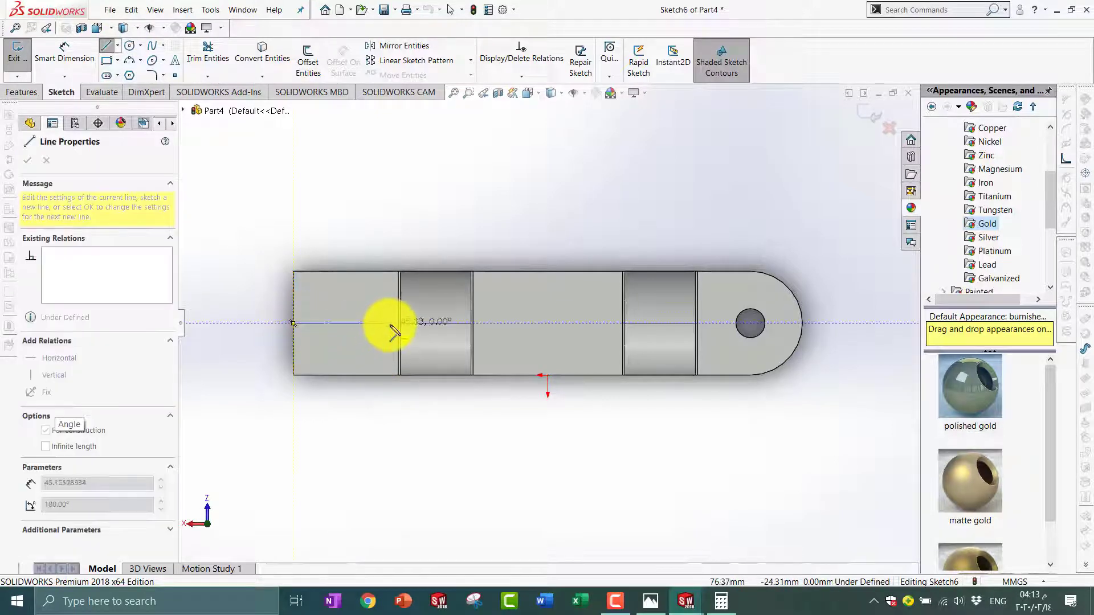
left_click(399, 323)
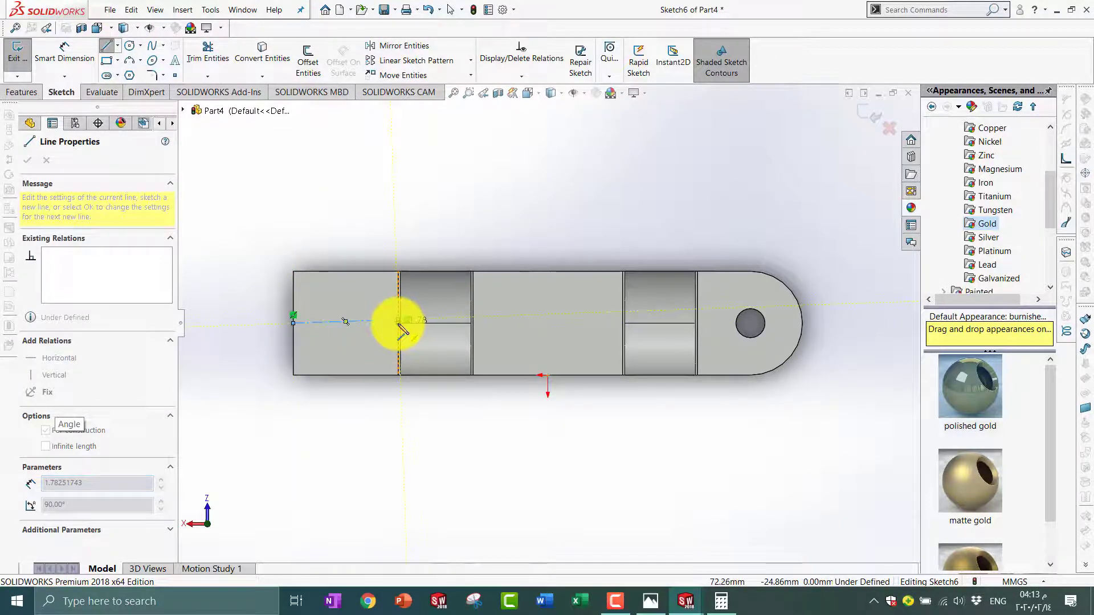
double_click(395, 329)
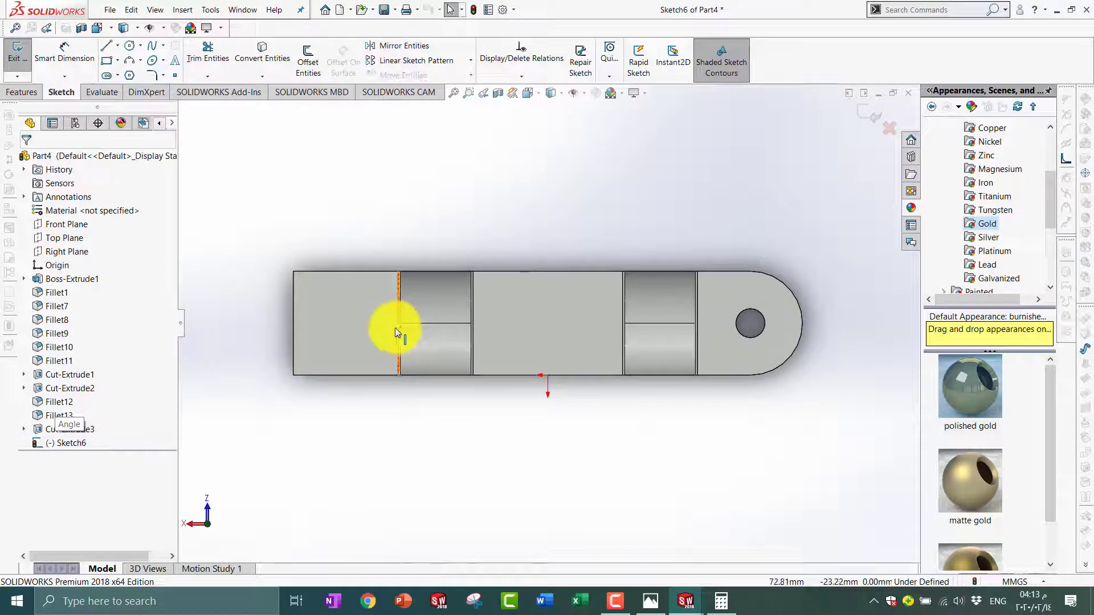
- Redraw the construction line along the same midpoint-to-upright path and stop the line tool
left_click(118, 50)
key("Return")
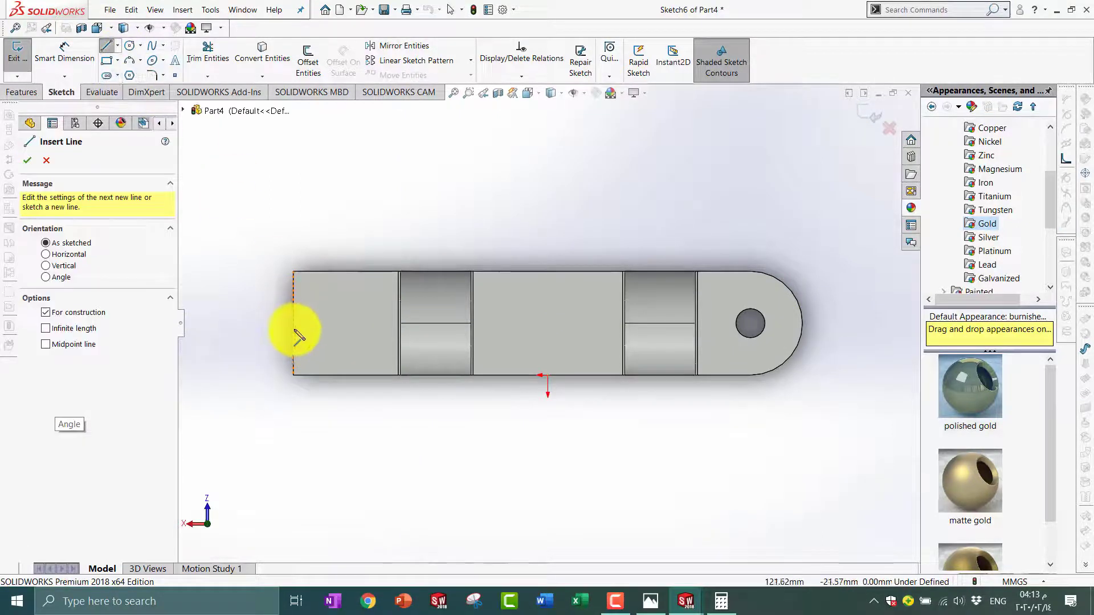
left_click(293, 324)
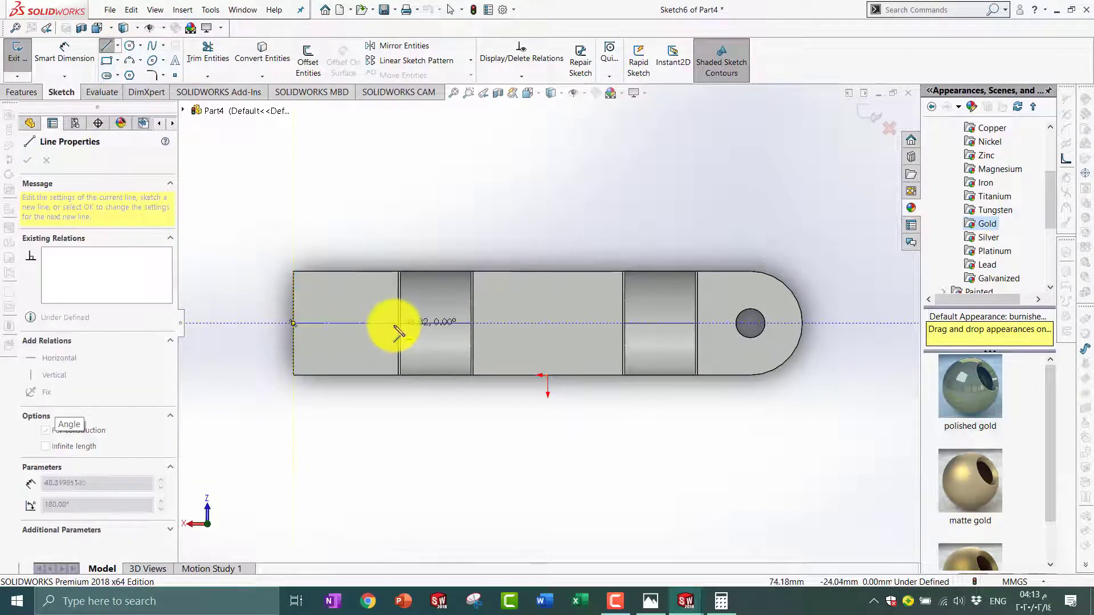
left_click(399, 323)
key("Escape")
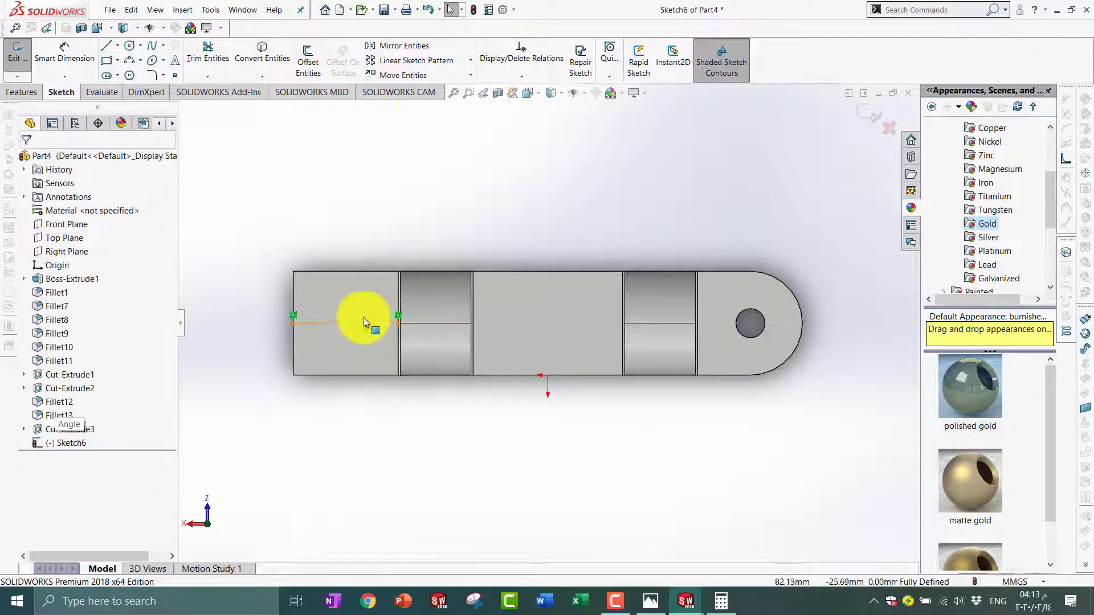
scroll(313, 316, "up", 3)
- Draw a closed four-line rectangle at the left base end, straddling the centreline
scroll(319, 315, "up", 2)
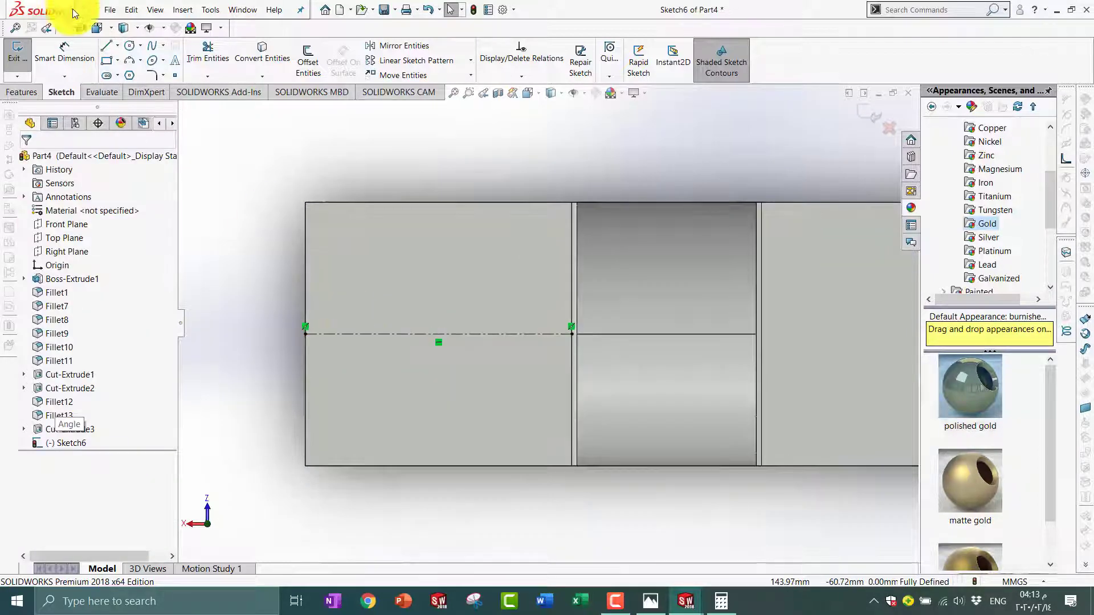
left_click(106, 47)
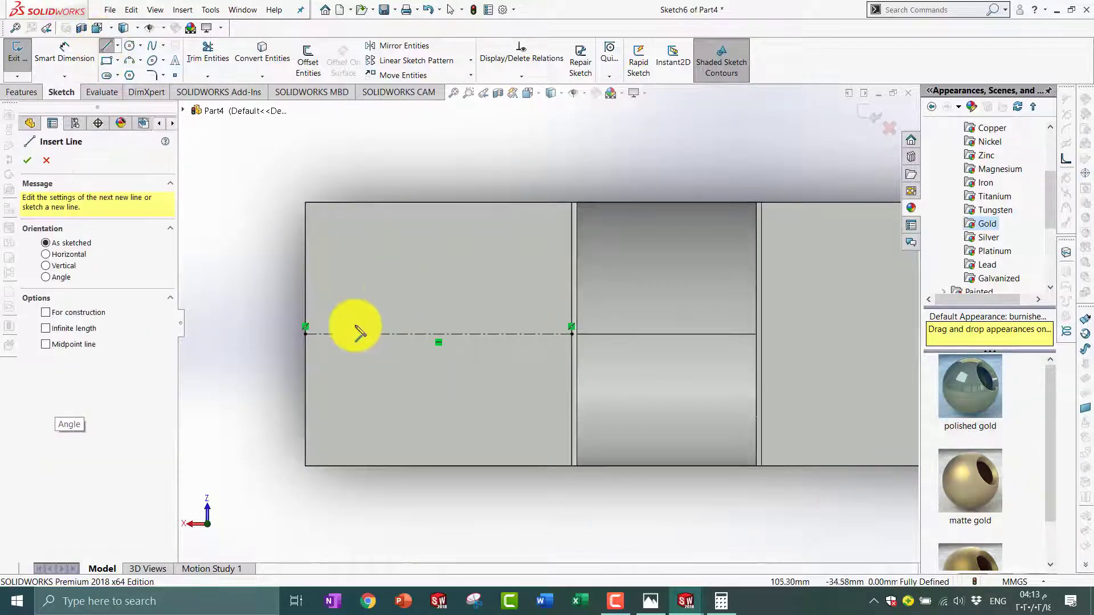
left_click(306, 368)
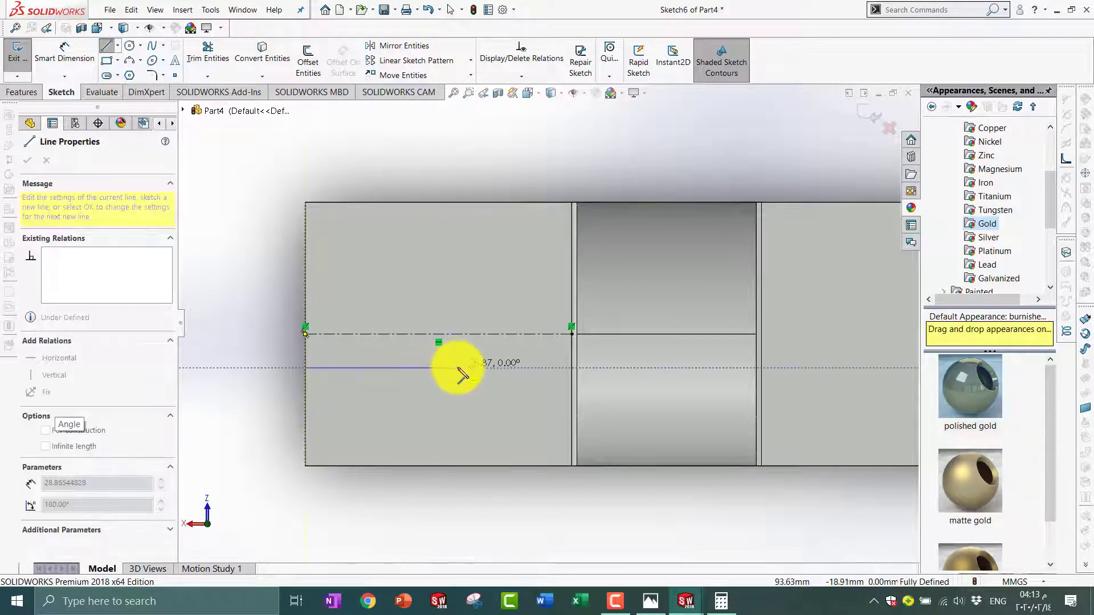
left_click(458, 368)
left_click(458, 310)
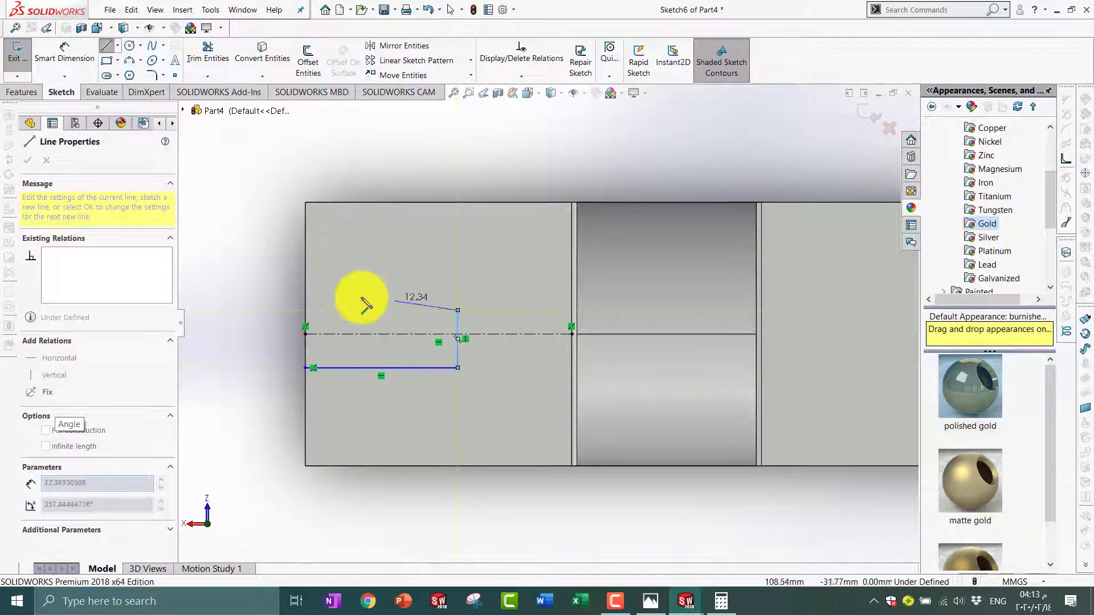
left_click(305, 310)
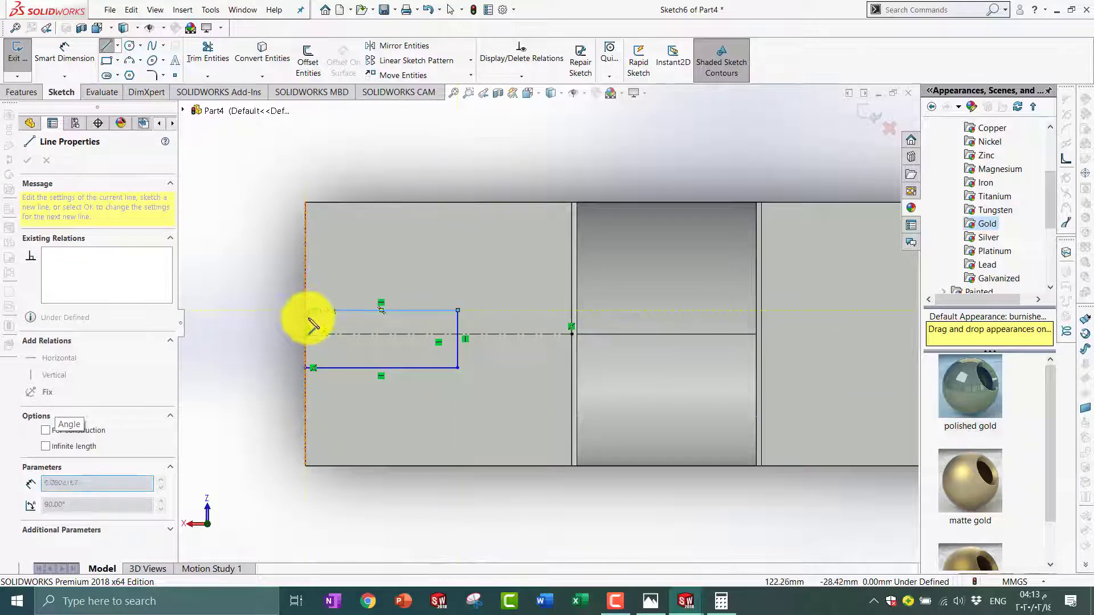
left_click(306, 368)
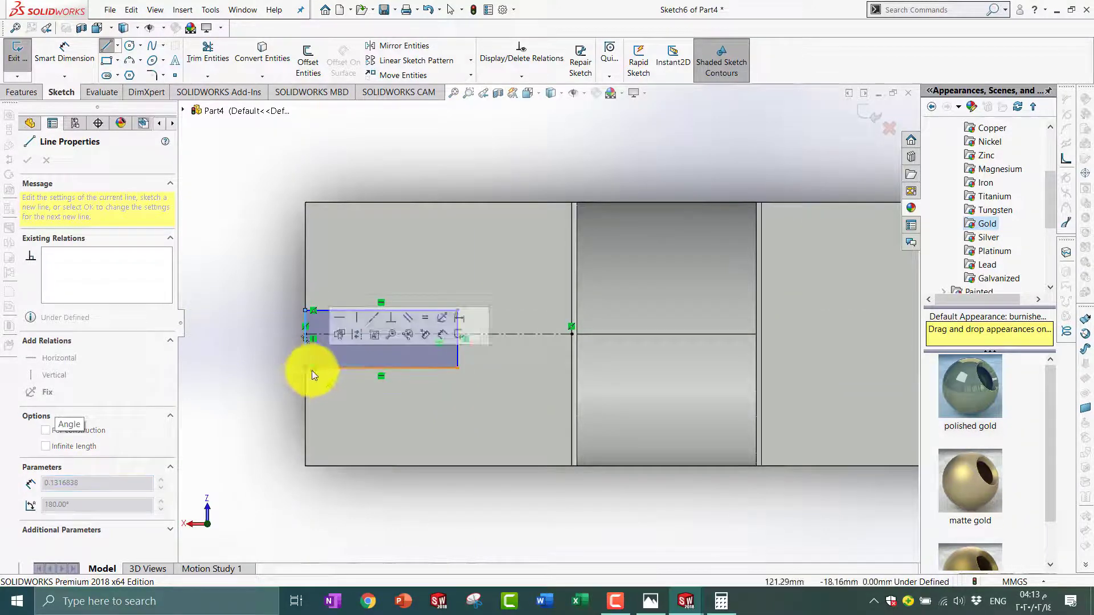
scroll(353, 334, "down", 2)
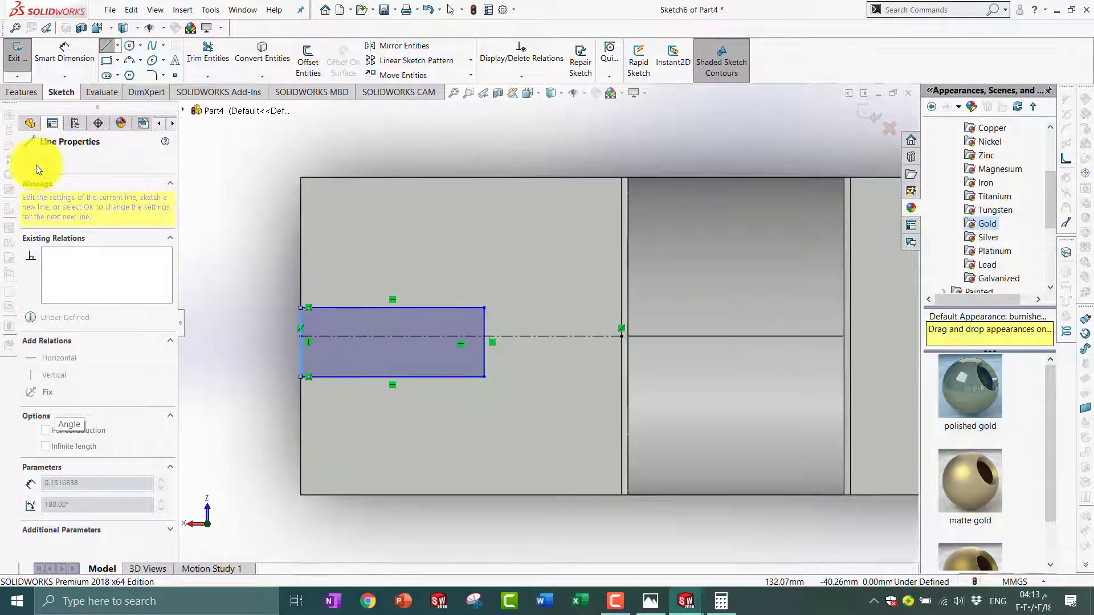
- Dimension the rectangle's height to 16 mm
left_click(64, 50)
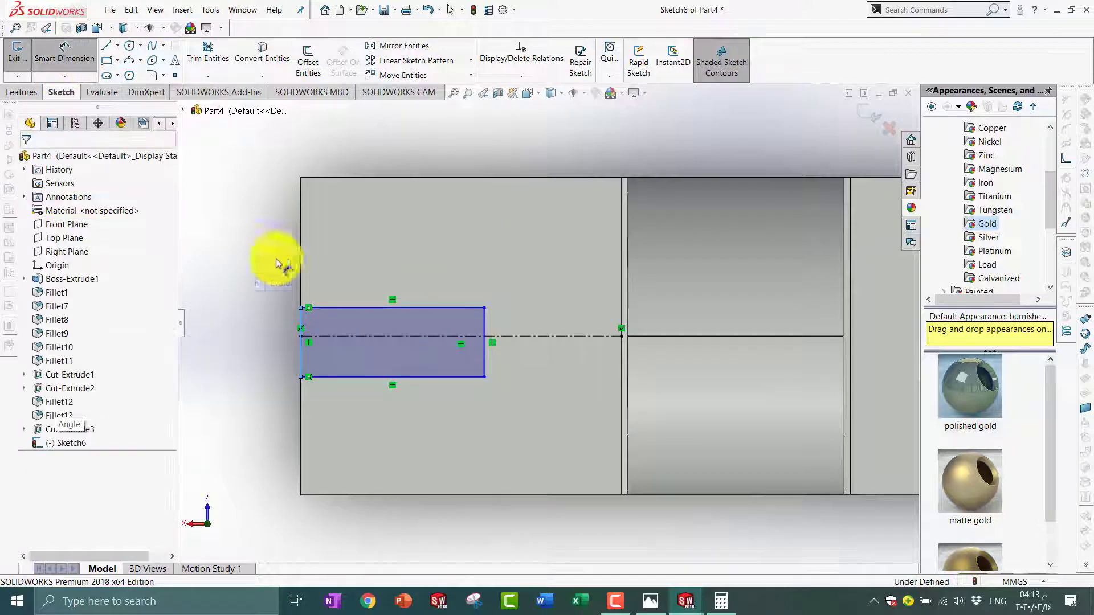
left_click(351, 376)
left_click(354, 309)
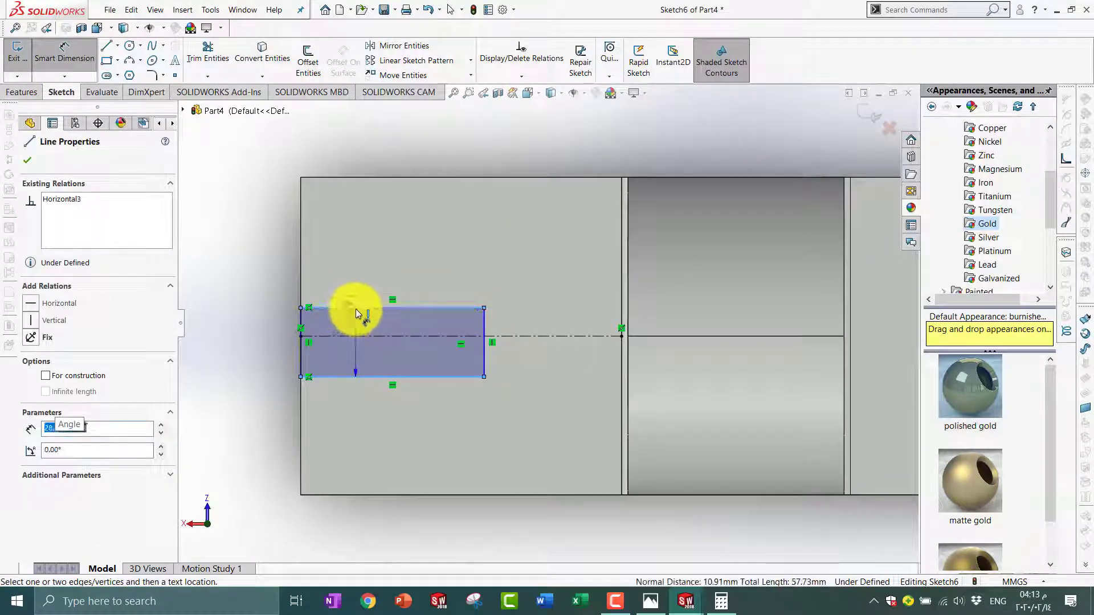
left_click(354, 339)
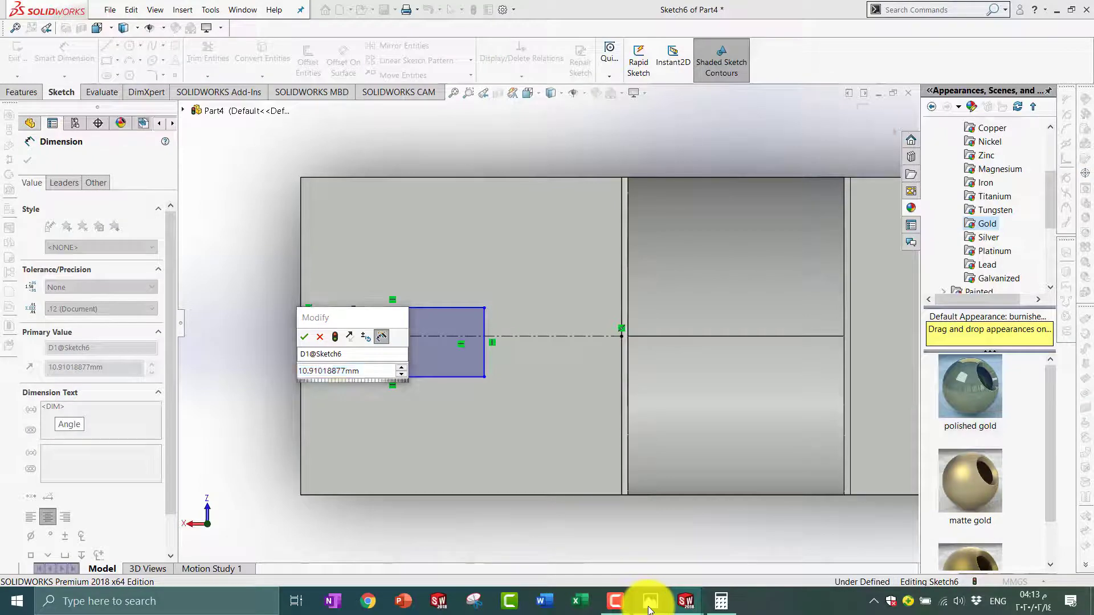
left_click(650, 602)
left_click(649, 604)
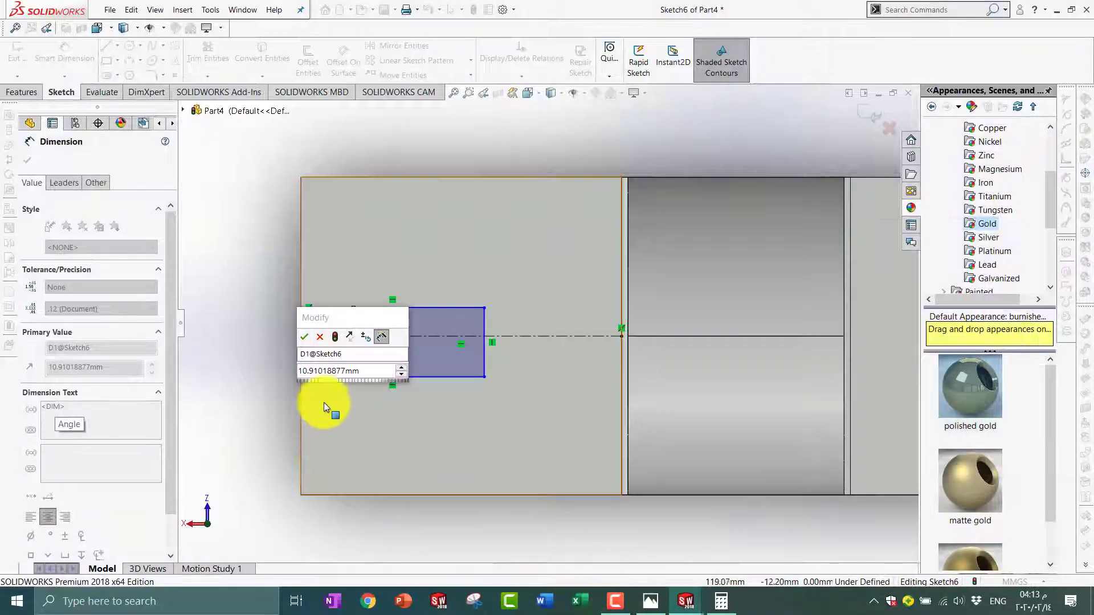
left_click(324, 367)
type("16")
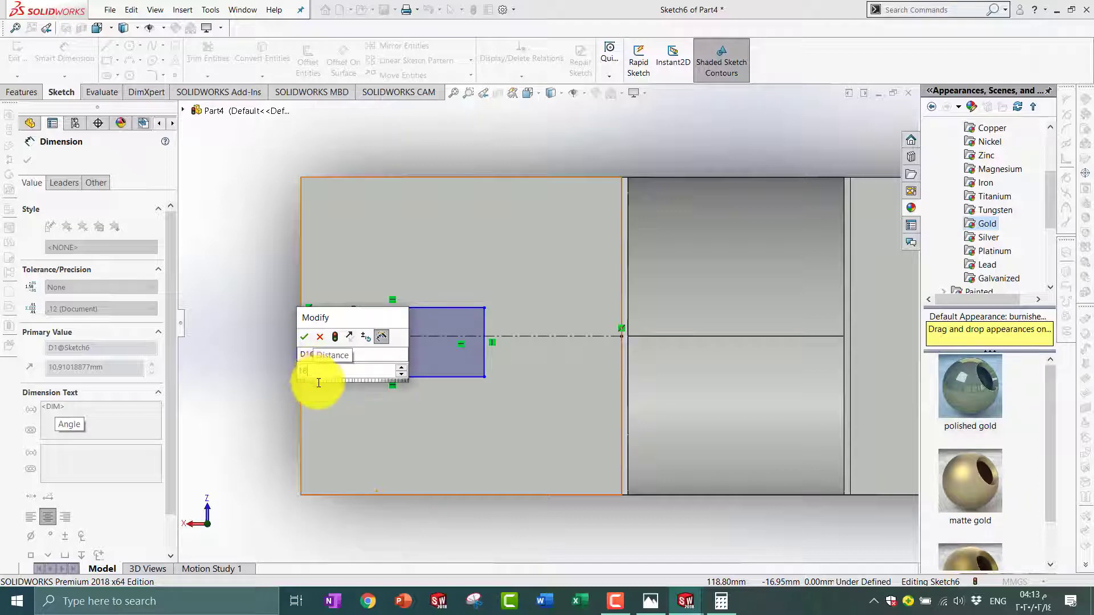
key("Return")
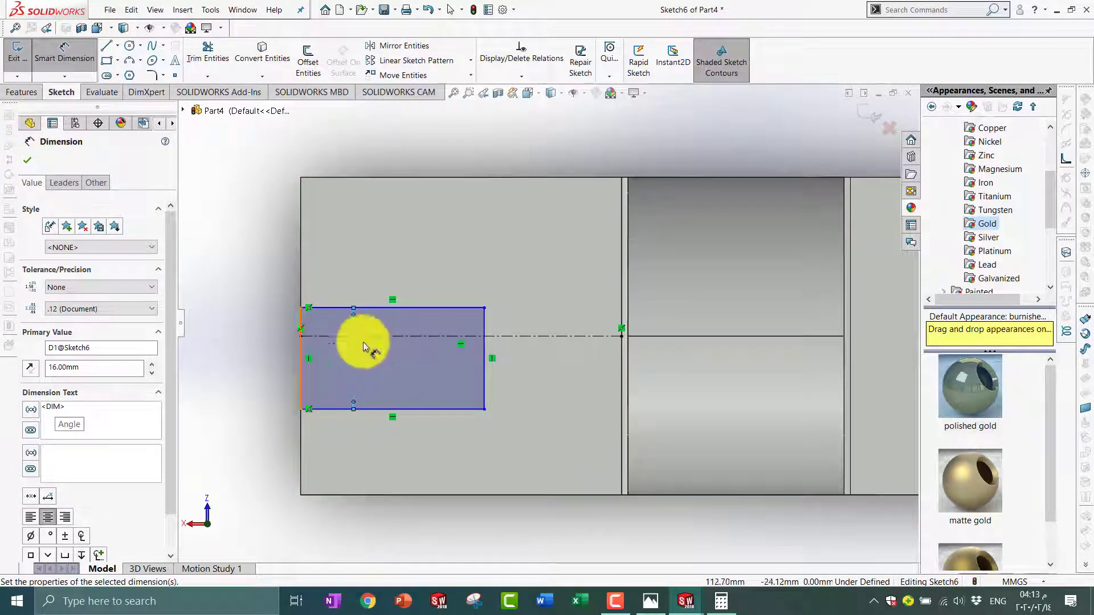
- Dimension the rectangle's top edge 8 mm from the centreline
left_click(391, 313)
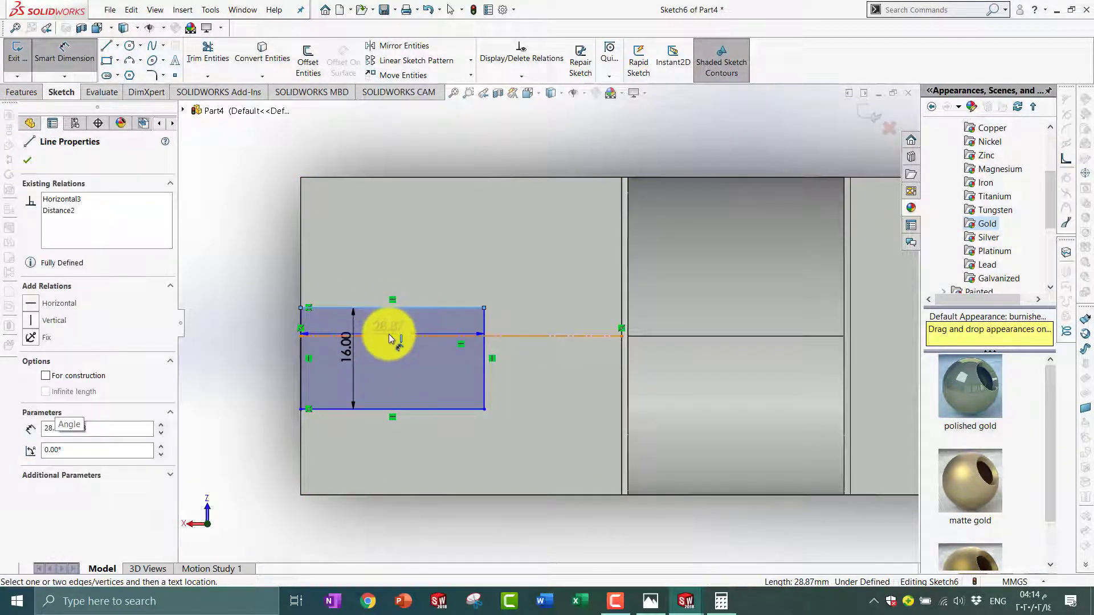
left_click(389, 337)
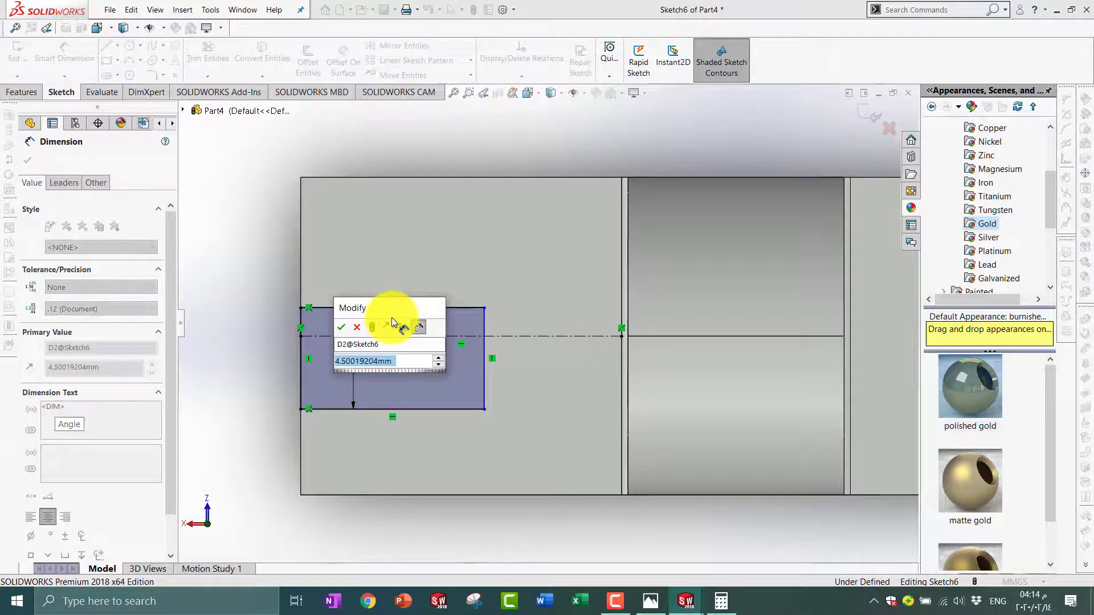
type("8")
key("Return")
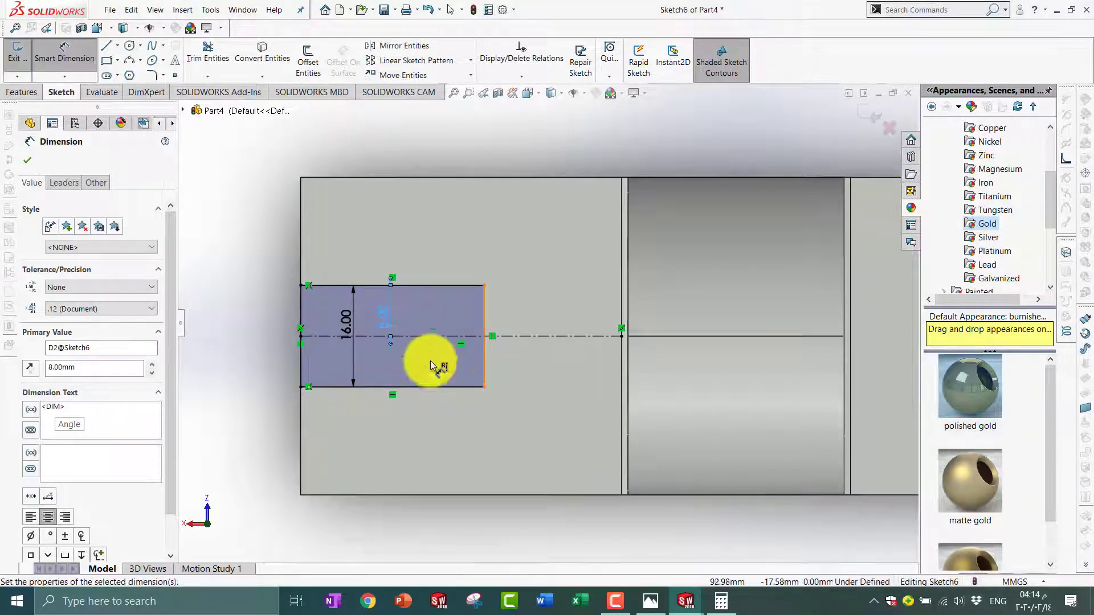
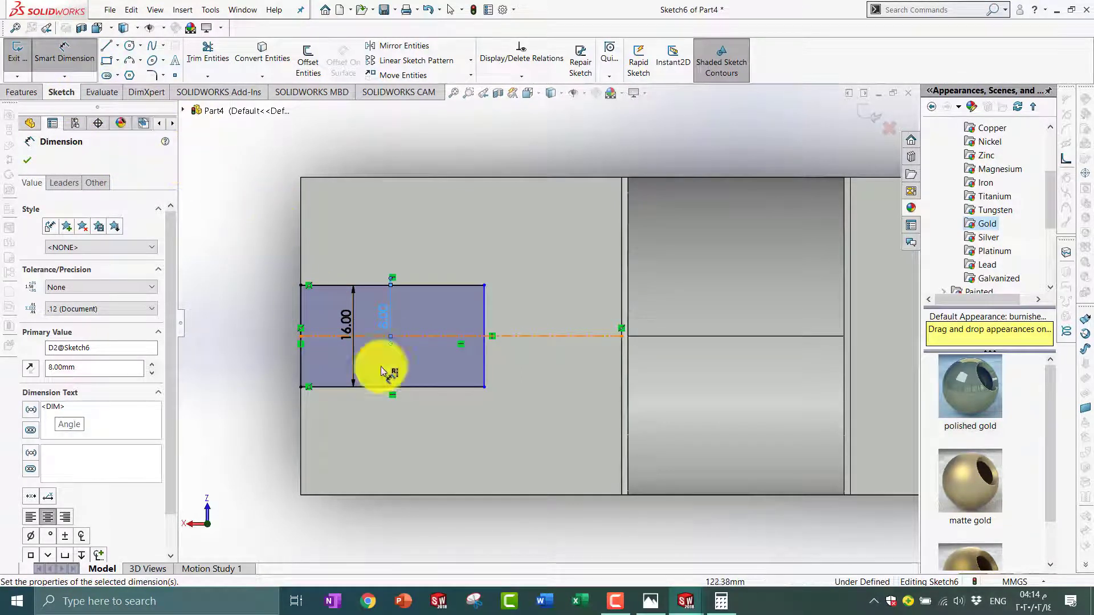
- Place a length dimension between the slot rectangle's left and right edges, checking the reference drawing
left_click(302, 369)
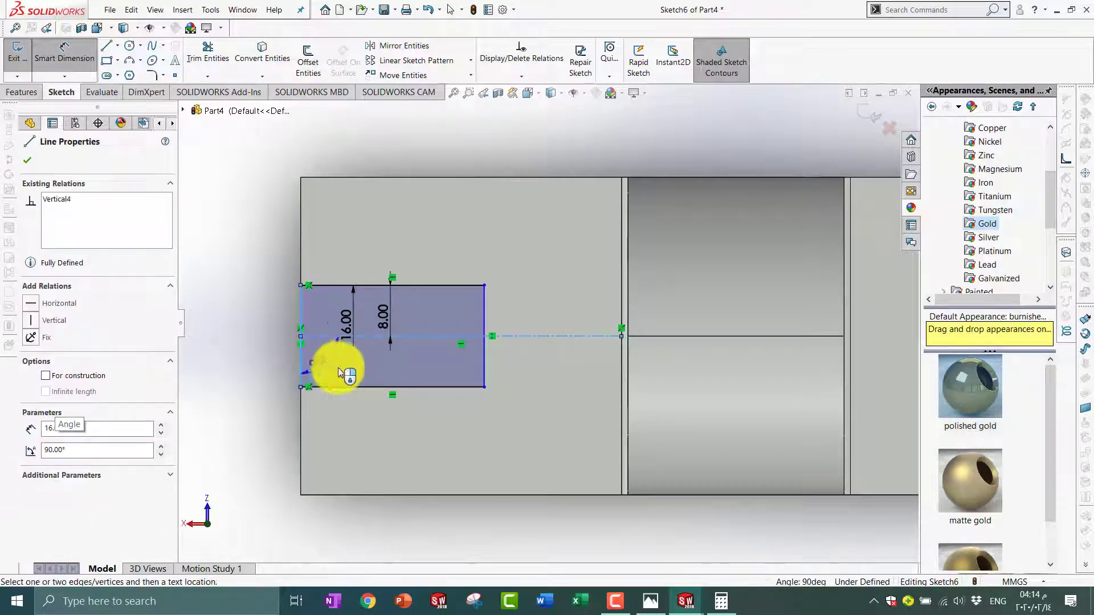
key("Escape")
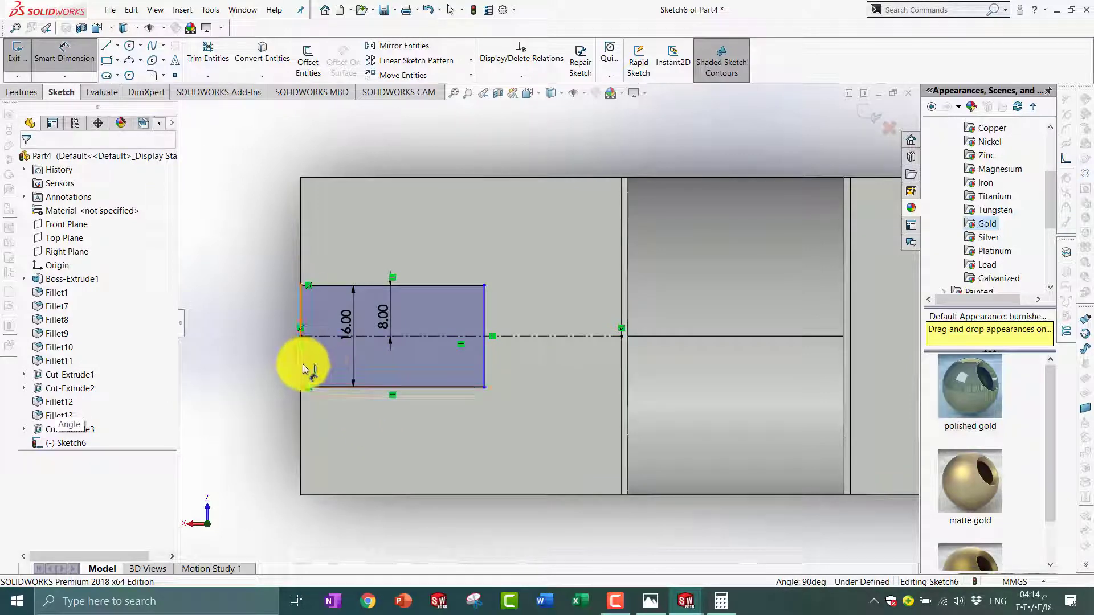
left_click(302, 369)
left_click(482, 363)
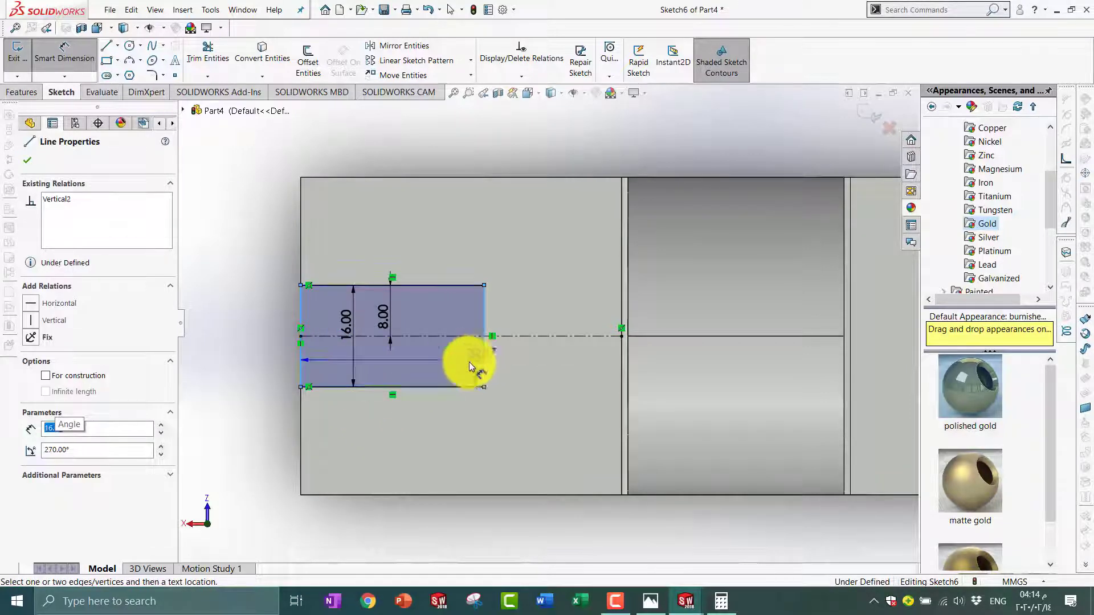
left_click(403, 371)
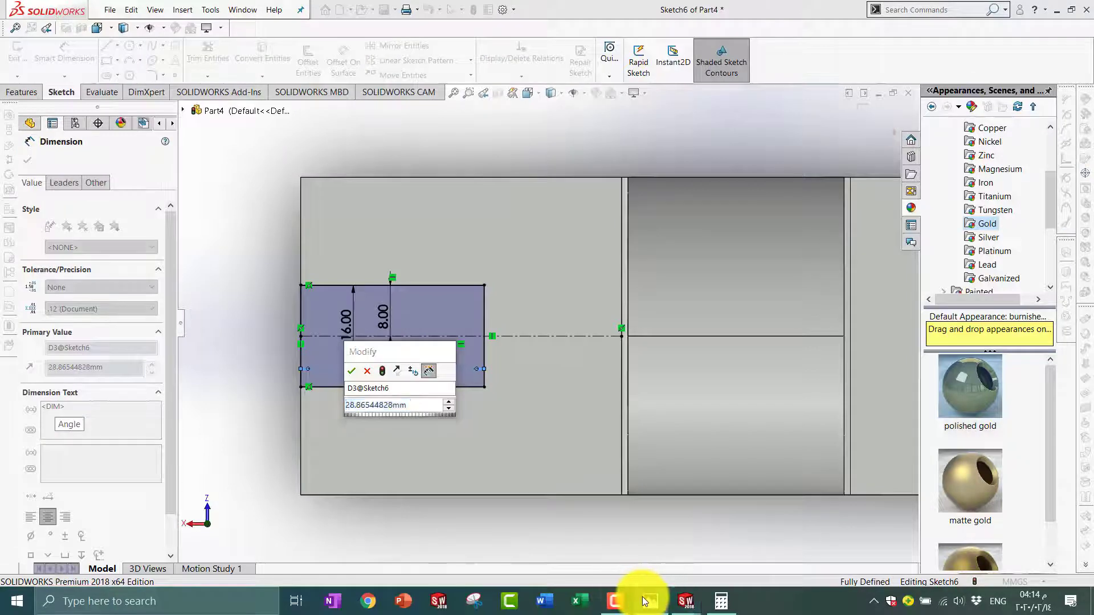
left_click(649, 601)
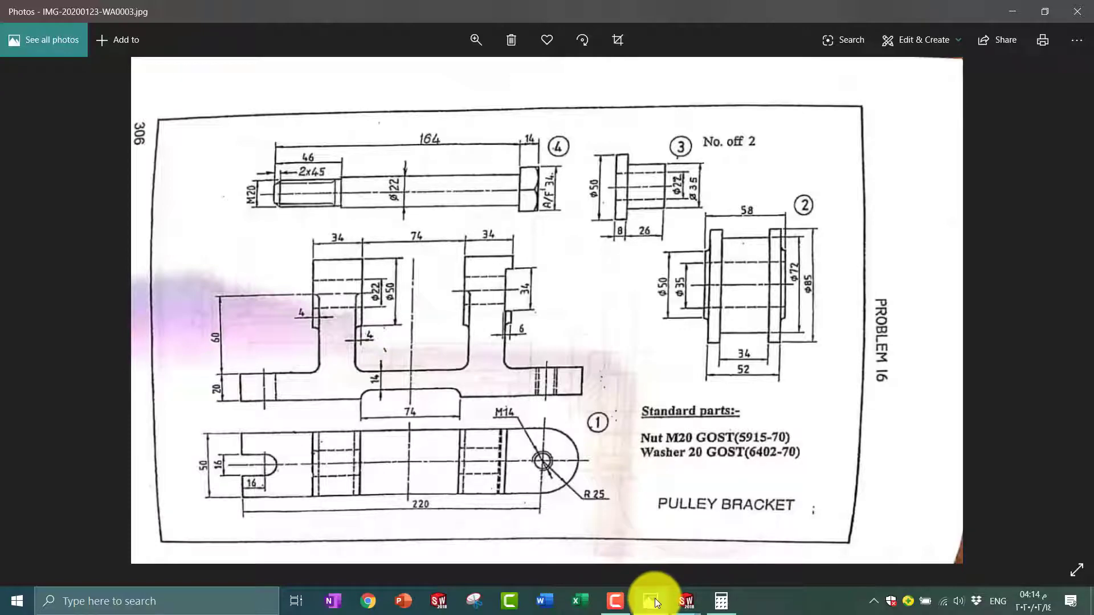
left_click(655, 602)
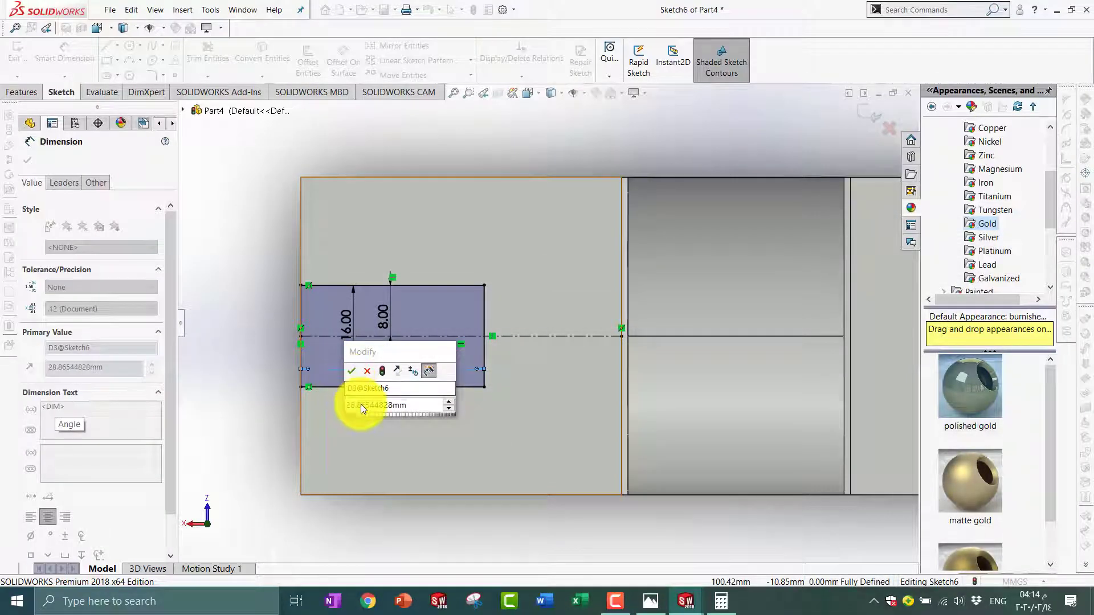
- Enter 16+8 as the rectangle length so it becomes 24 mm and the sketch is fully defined
left_click(361, 407)
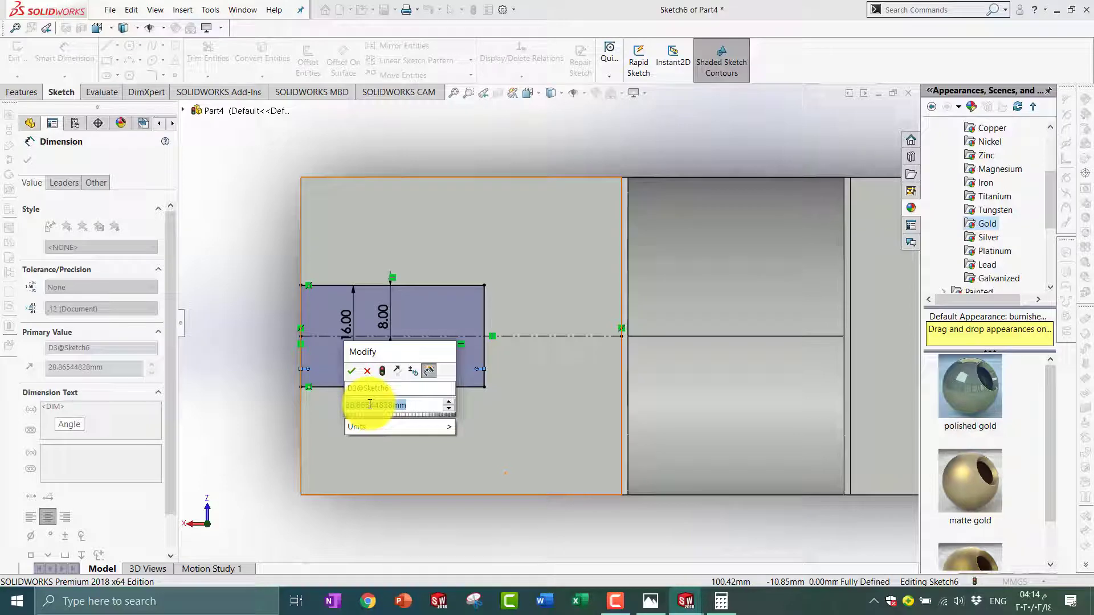
left_click(371, 427)
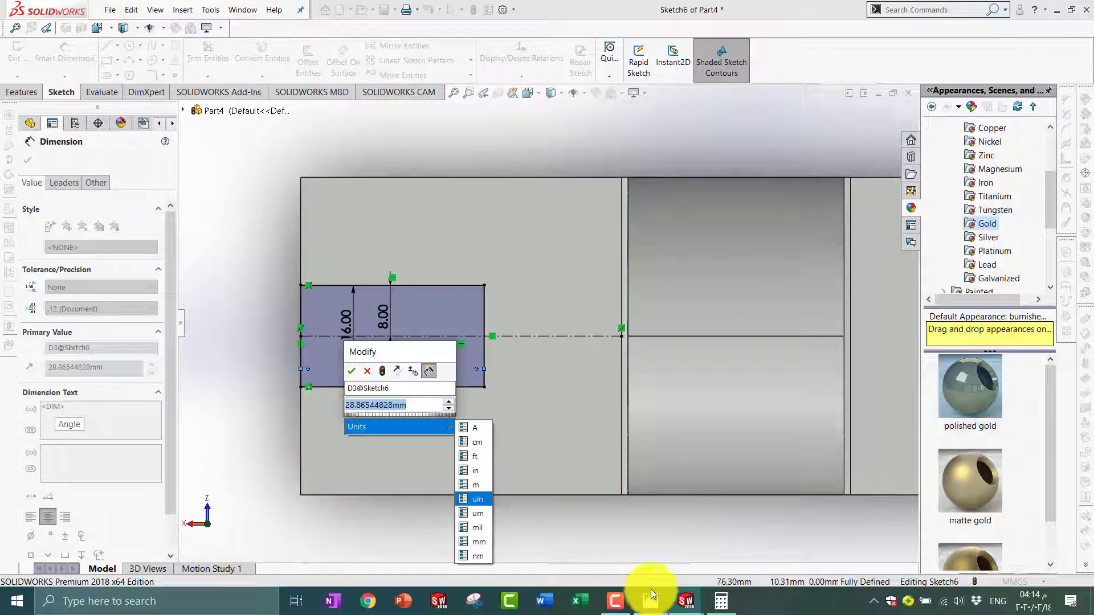
left_click(384, 405)
type("16")
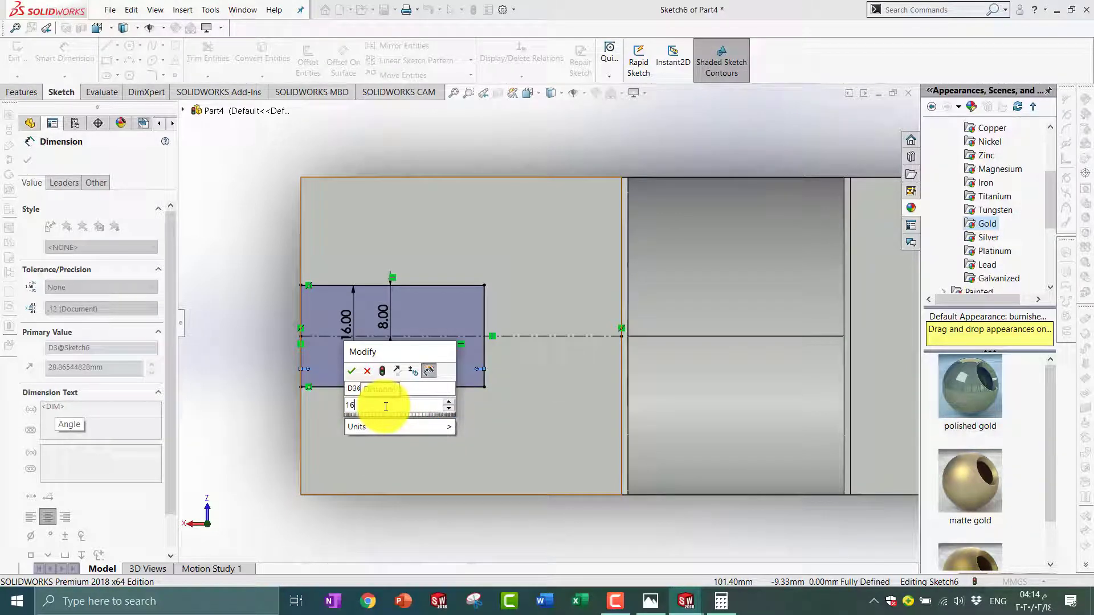
type("=")
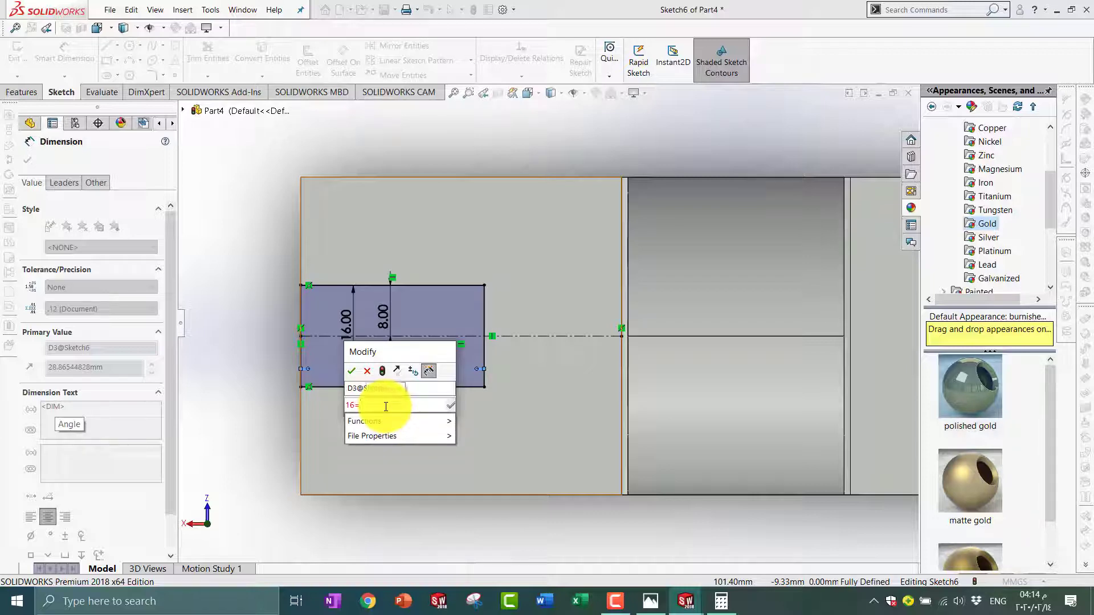
key("BackSpace")
type("+")
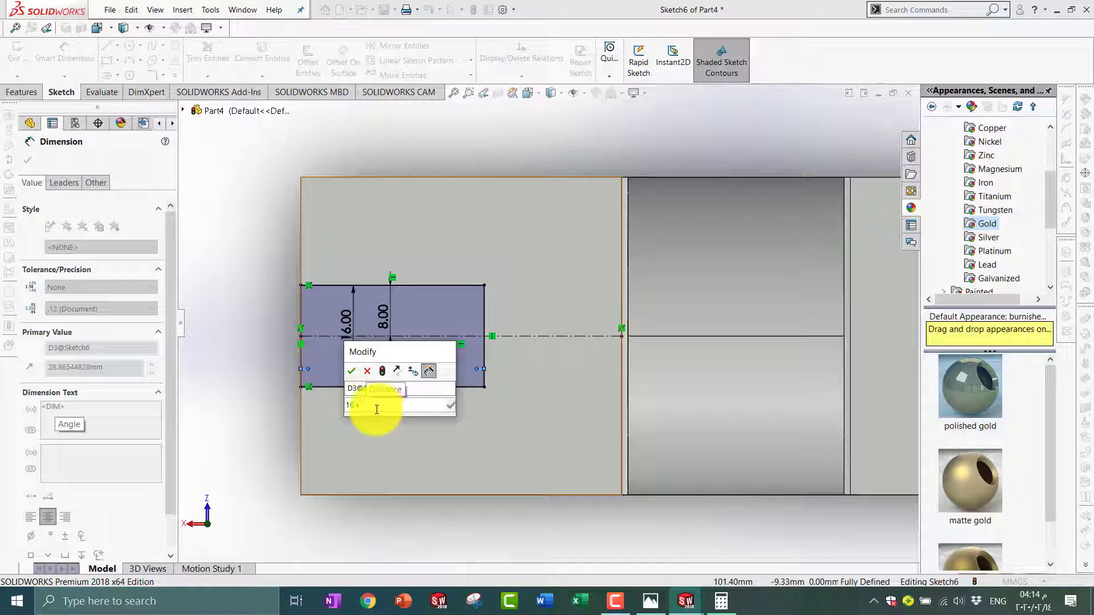
type("8")
key("Return")
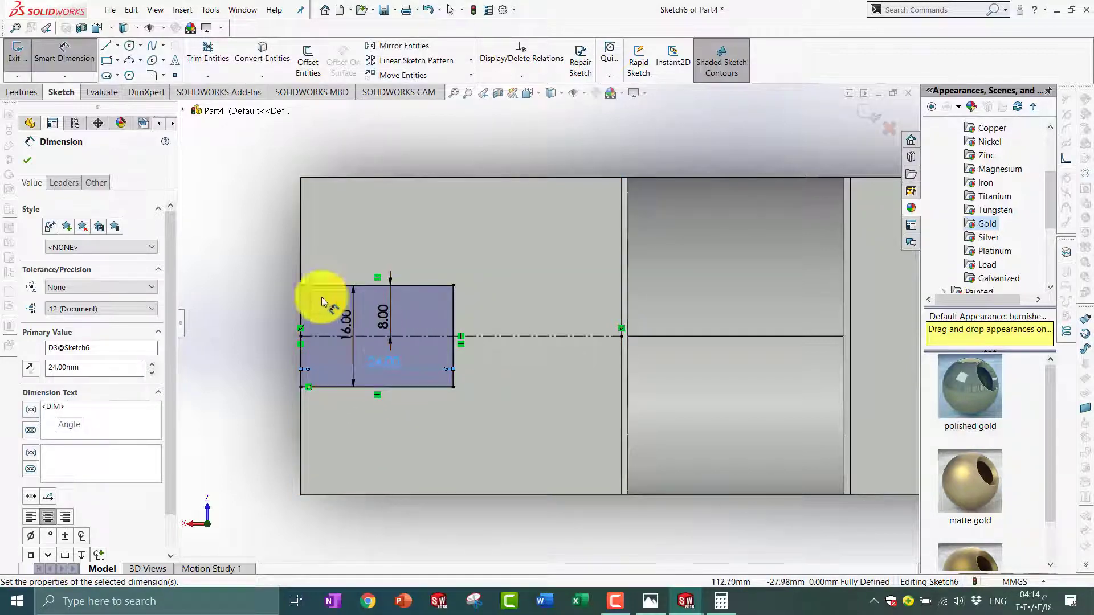
left_click(29, 141)
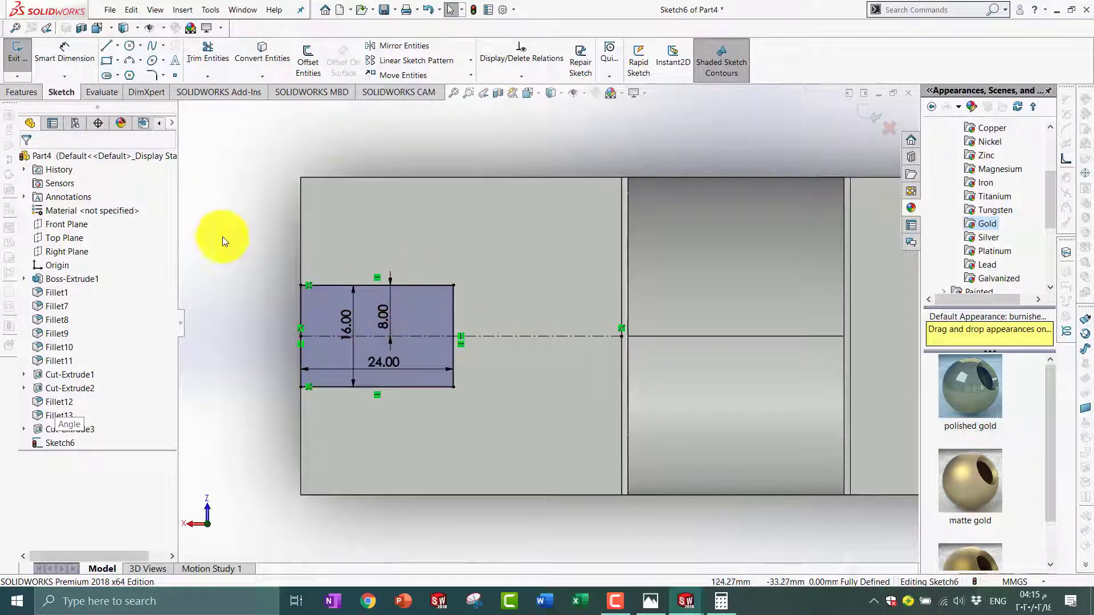
- Draw a circle centred on the slot centerline and dimension its diameter to 16 mm
left_click(130, 45)
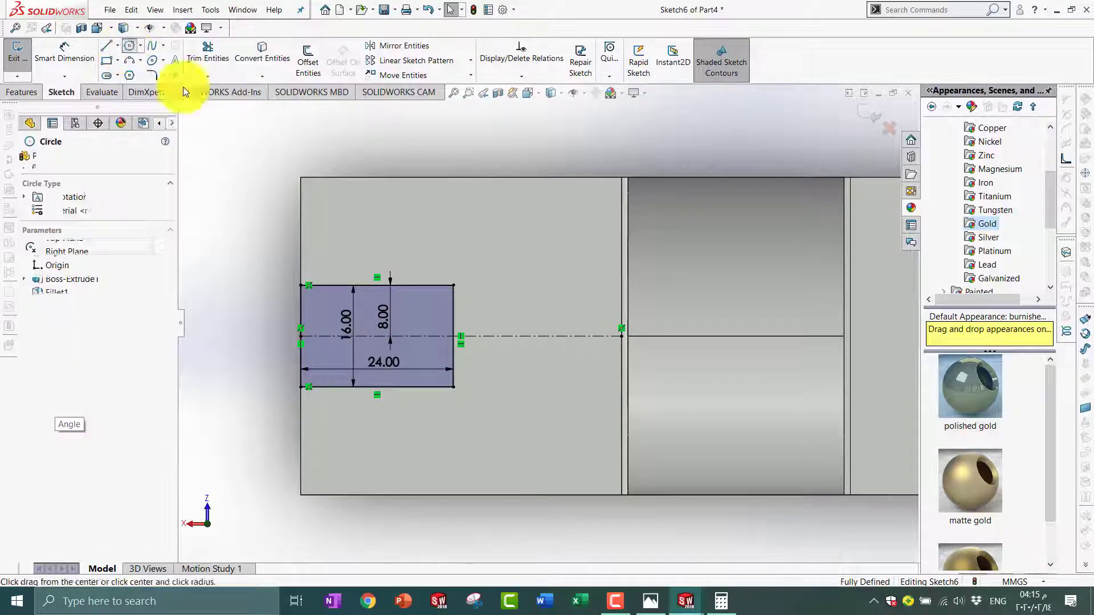
left_click(398, 337)
left_click(420, 358)
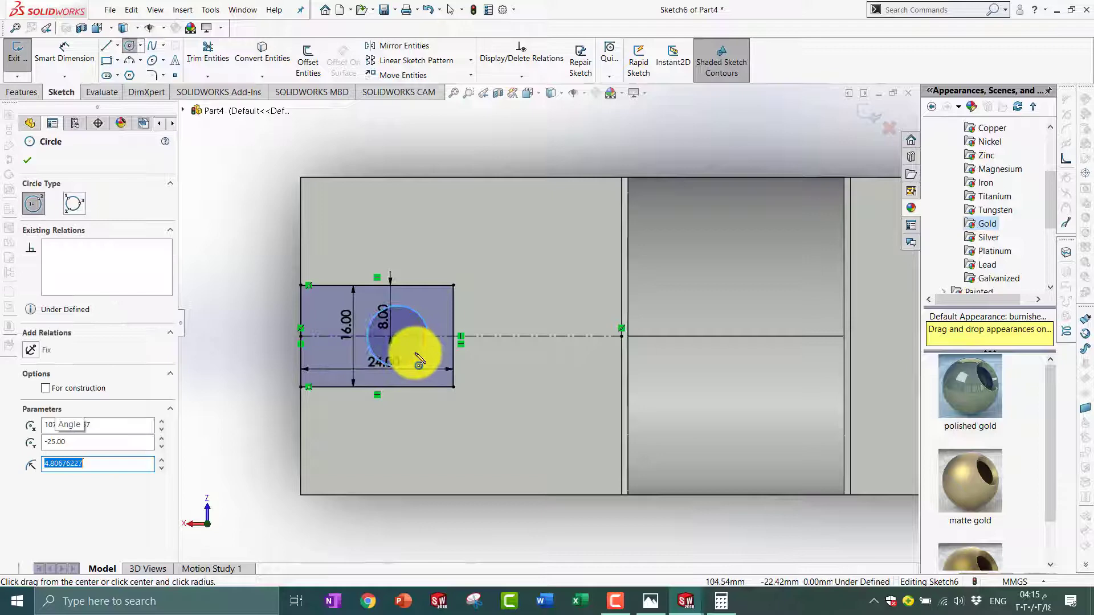
left_click(82, 66)
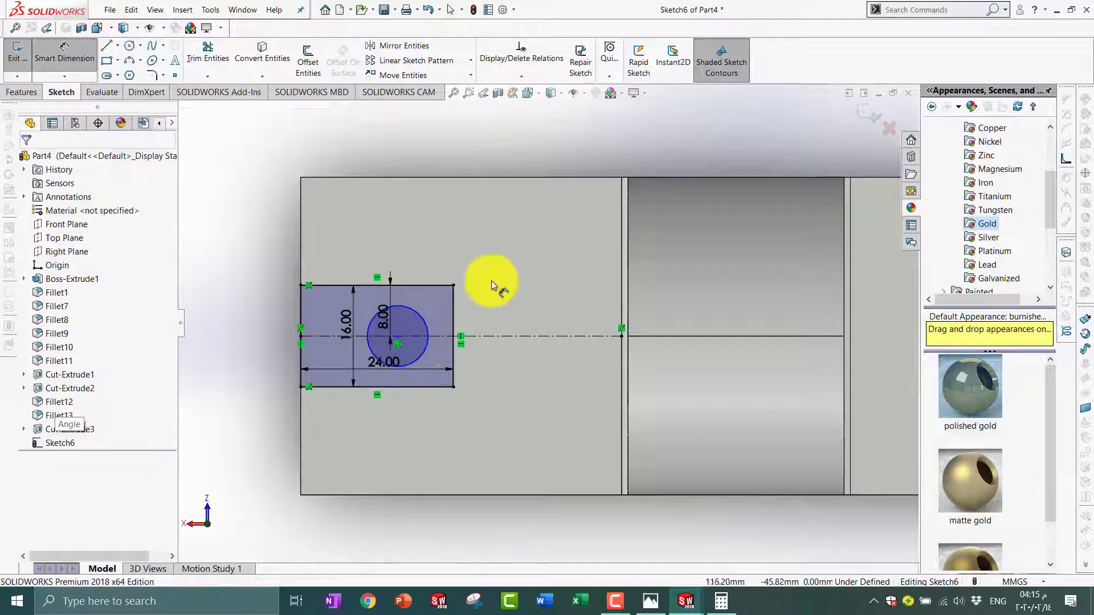
left_click(432, 327)
left_click(487, 293)
type("8")
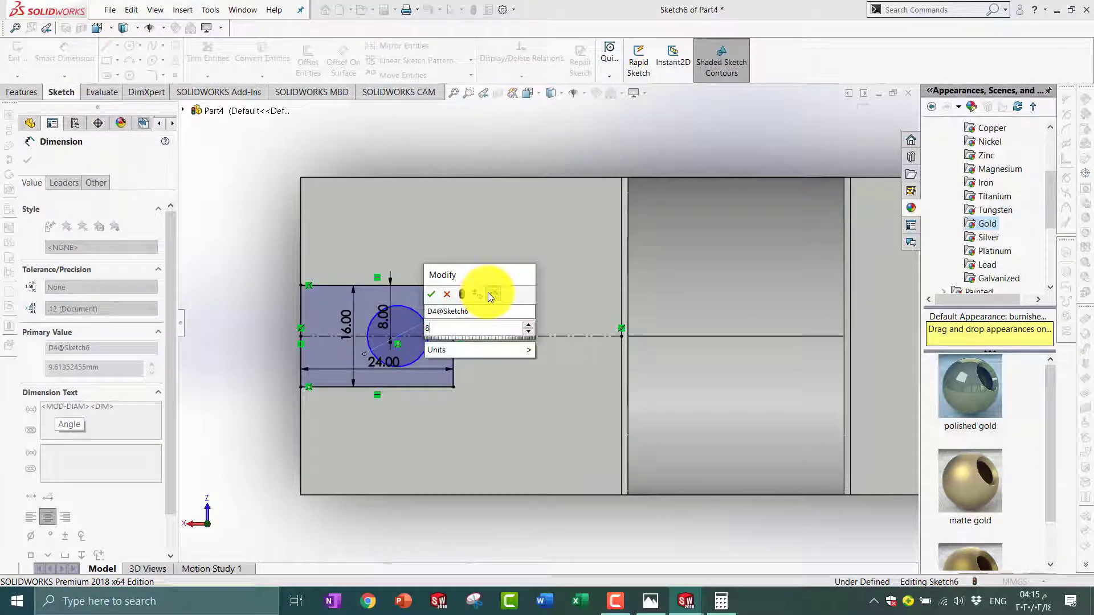
key("Return")
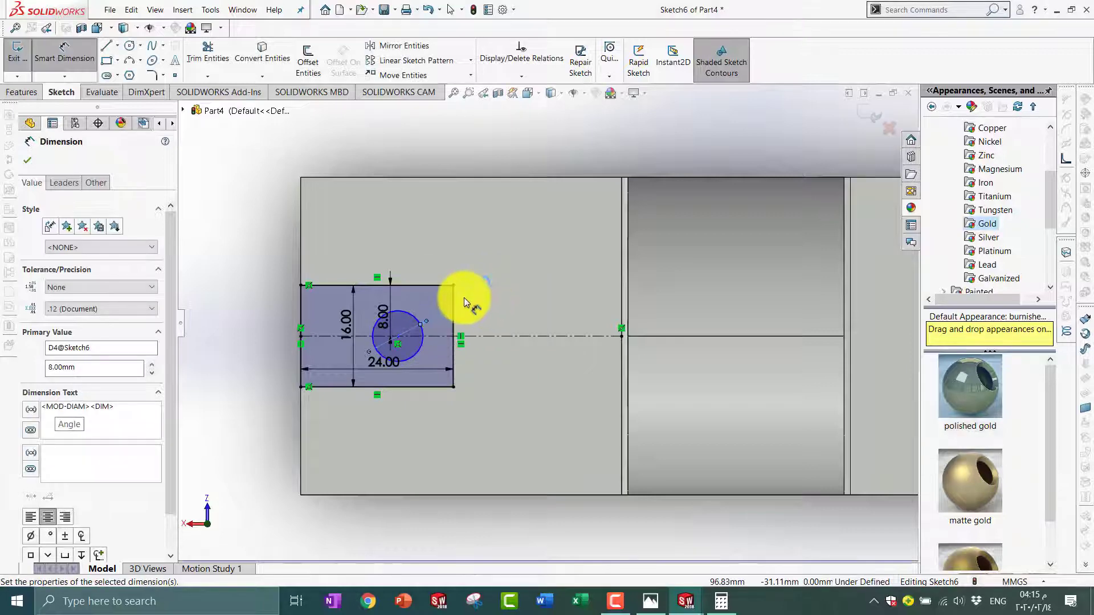
double_click(474, 305)
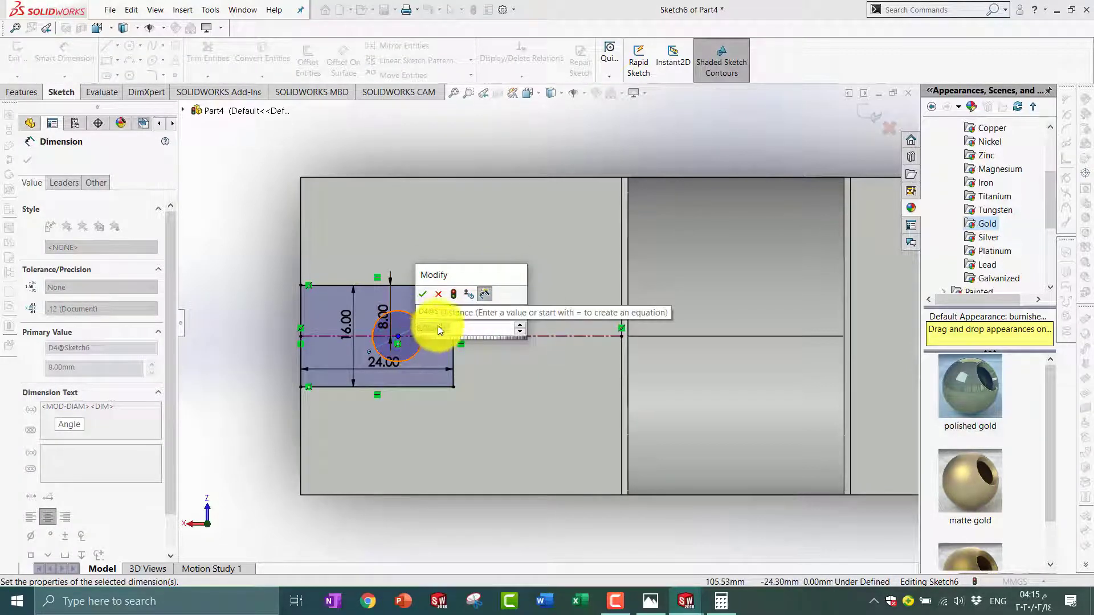
type("16")
key("Return")
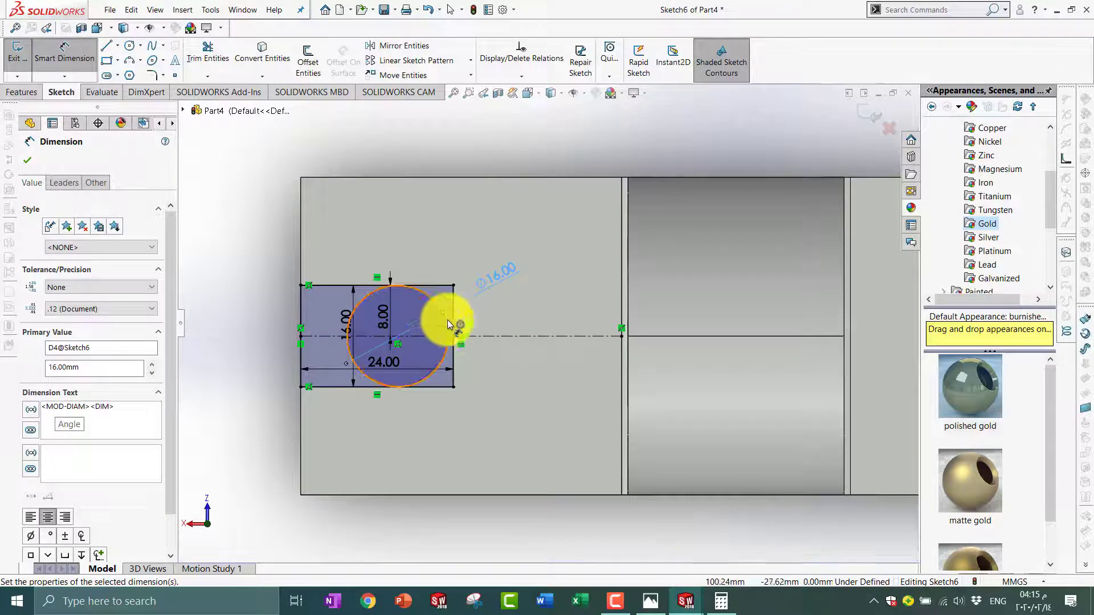
left_click(30, 162)
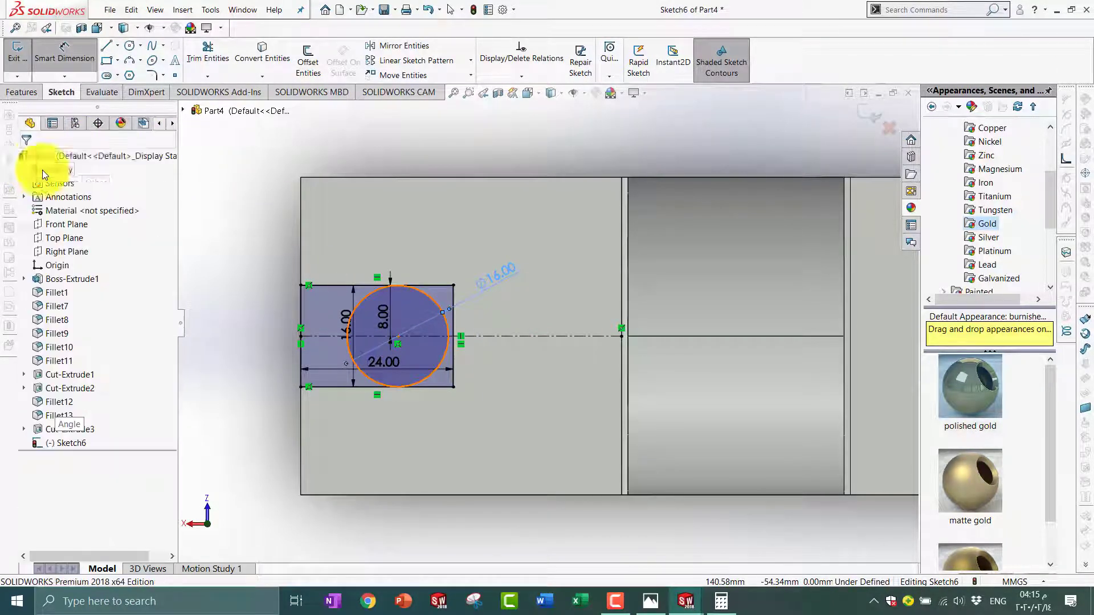
- Make the 16 mm circle tangent to the rectangle's right end line
left_click(448, 333)
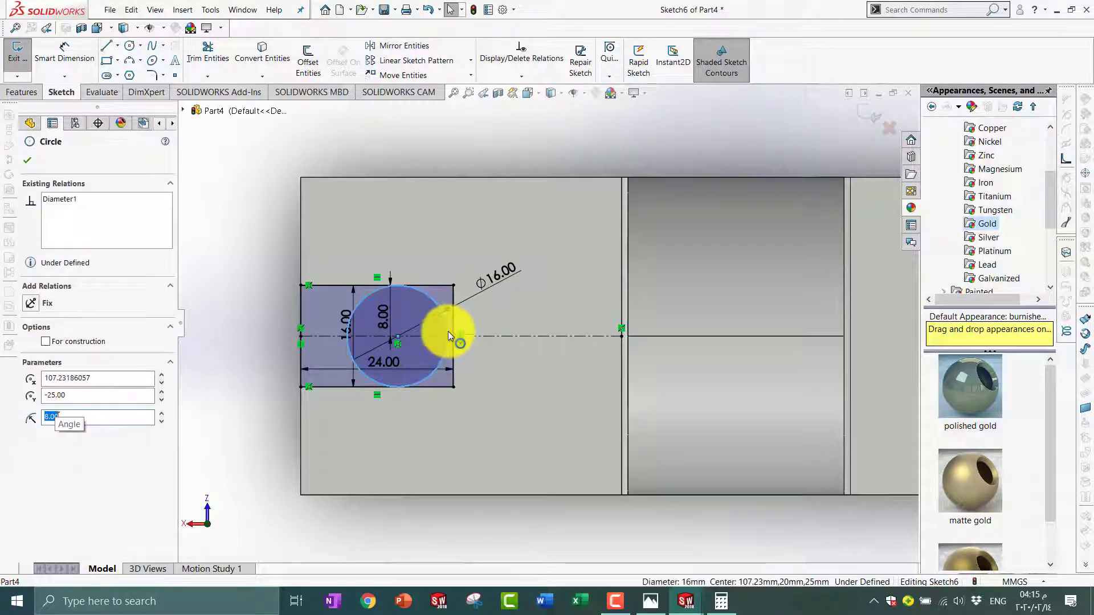
left_click(453, 327, "ctrl")
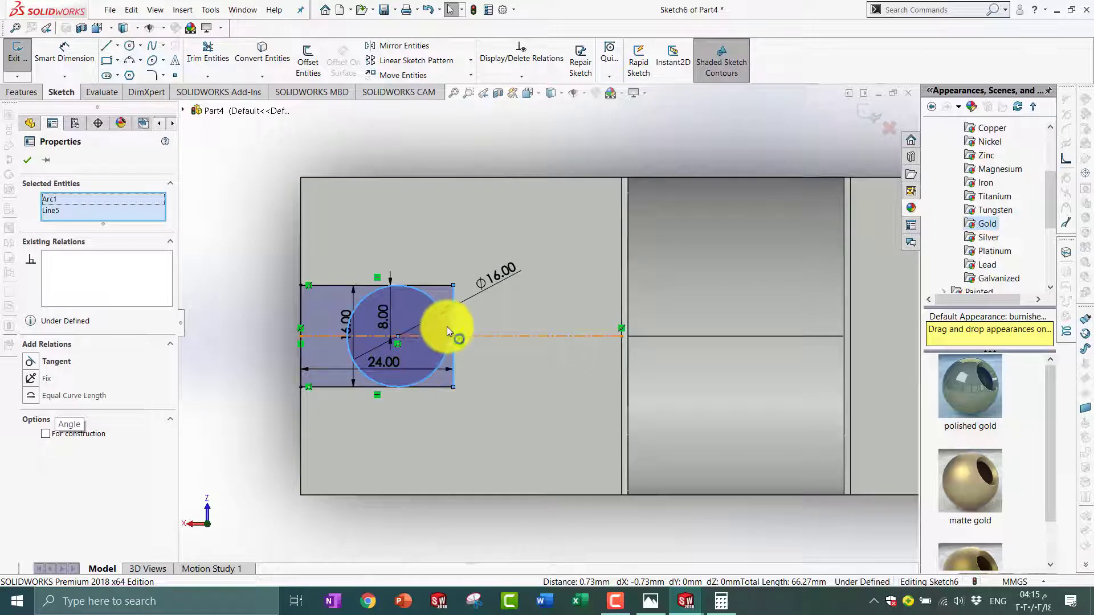
left_click(30, 364)
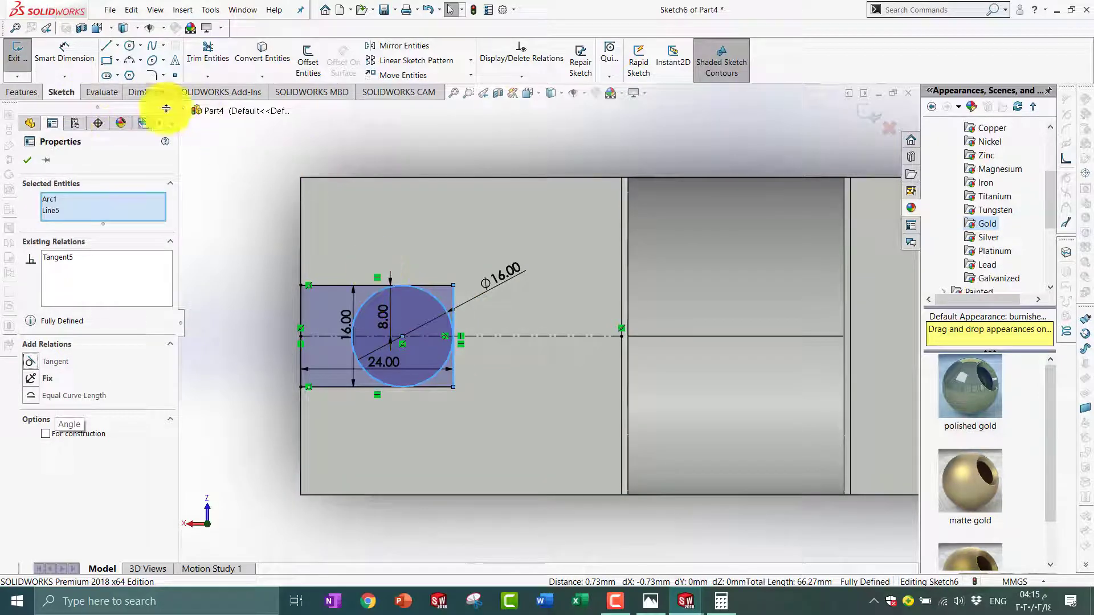
left_click(28, 159)
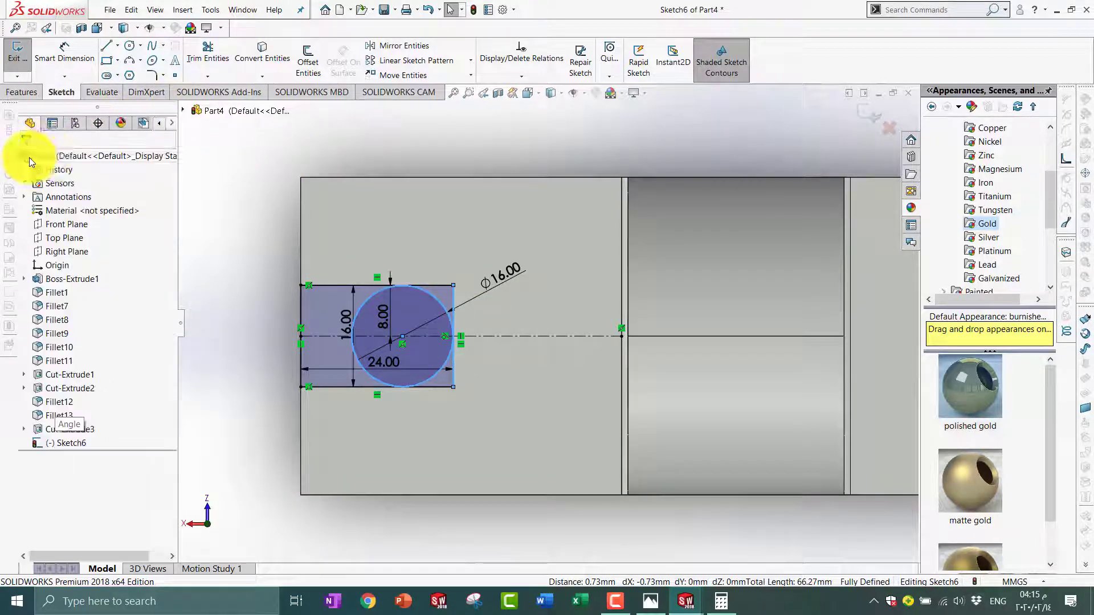
- Trim the extra rectangle edges and inner arcs into a slot with a Ø16 rounded end, then view the reference drawing
left_click(207, 51)
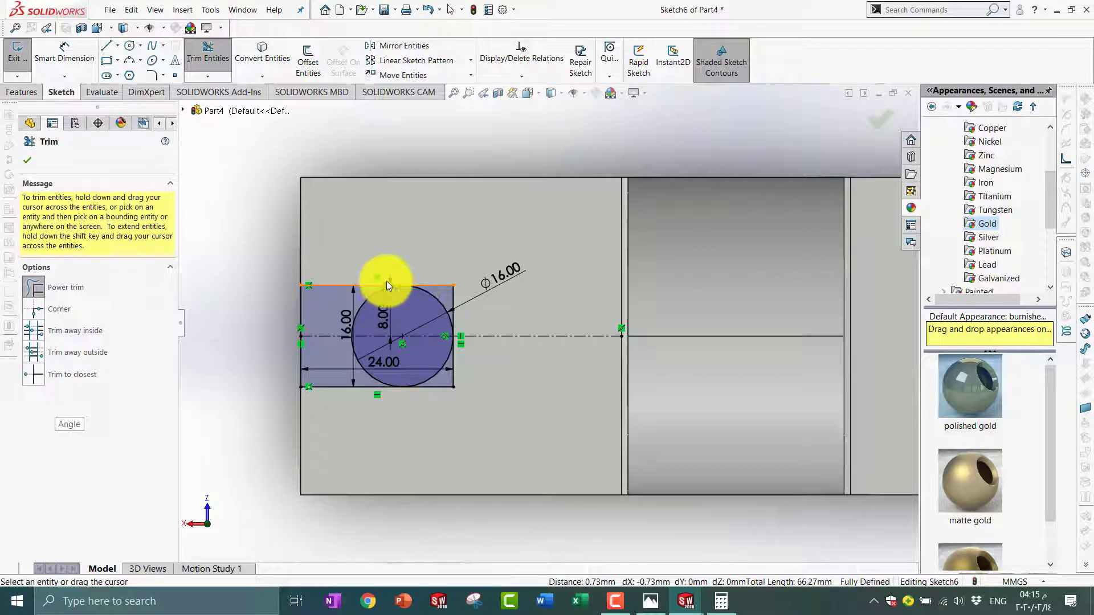
left_click_drag(440, 283, 460, 302)
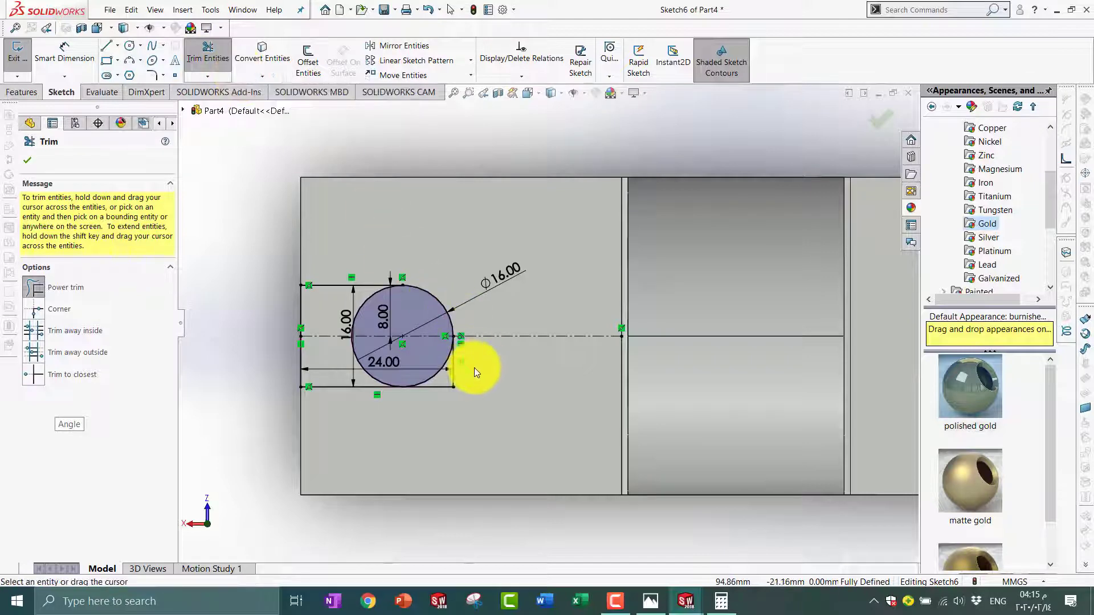
left_click_drag(440, 392, 460, 391)
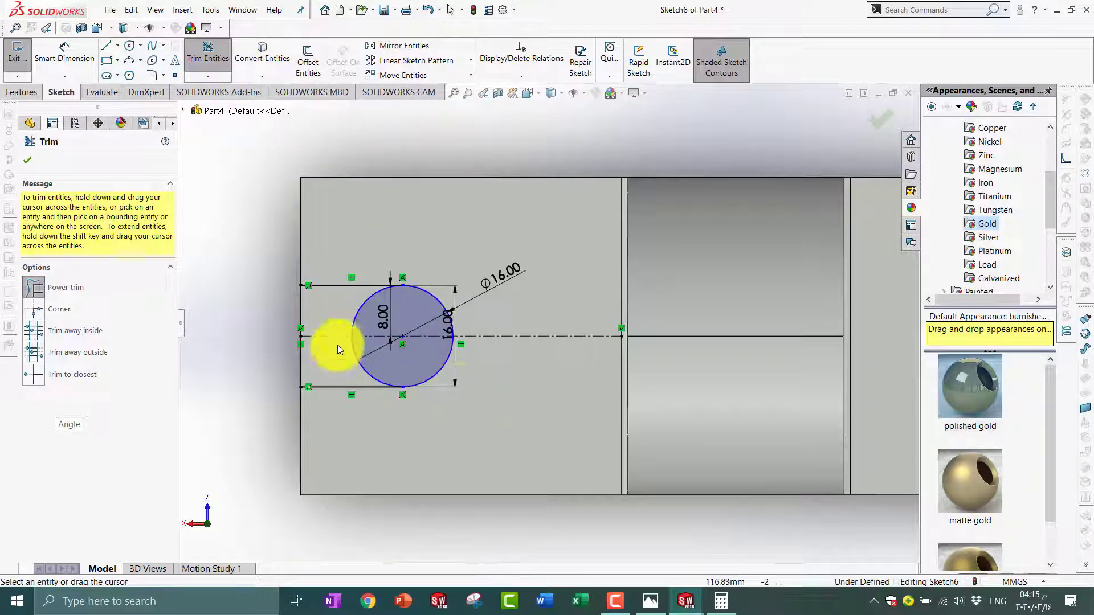
left_click_drag(340, 320, 357, 326)
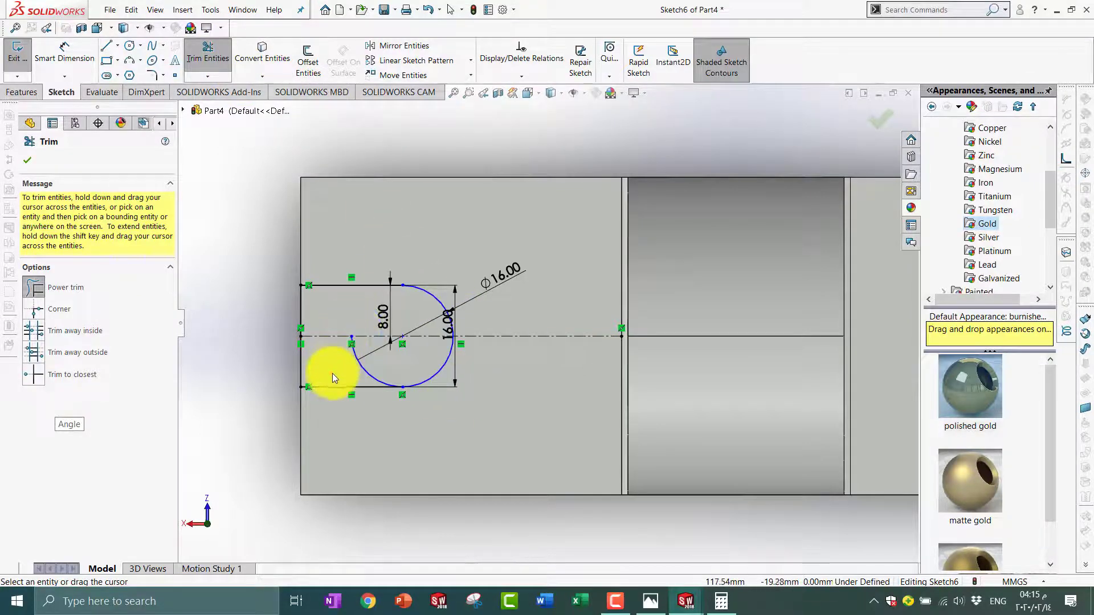
left_click(365, 365)
scroll(387, 365, "down", 2)
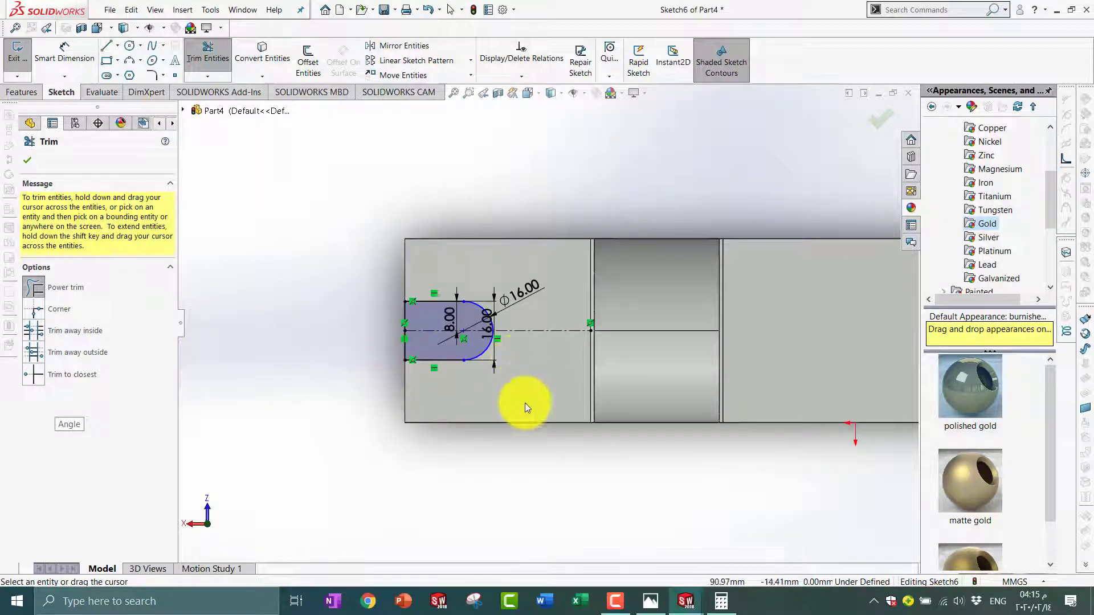
scroll(461, 371, "up", 3)
scroll(460, 366, "down", 2)
scroll(456, 351, "up", 3)
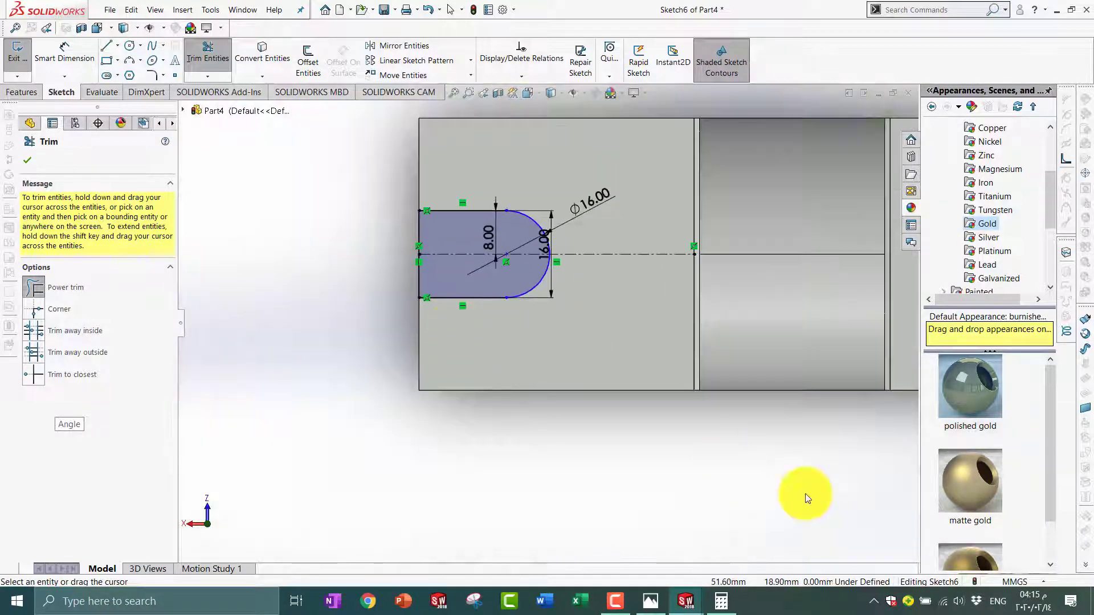
left_click(651, 600)
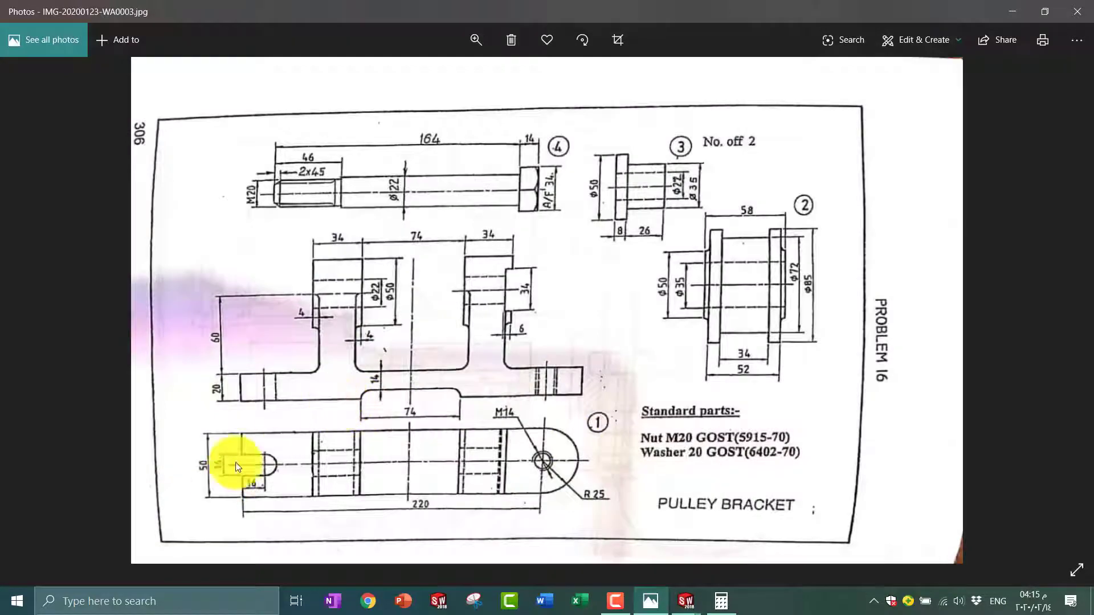
- Extrude-cut the slot sketch through the bracket's end plate as Cut-Extrude4 and inspect the result
left_click(650, 600)
left_click(23, 92)
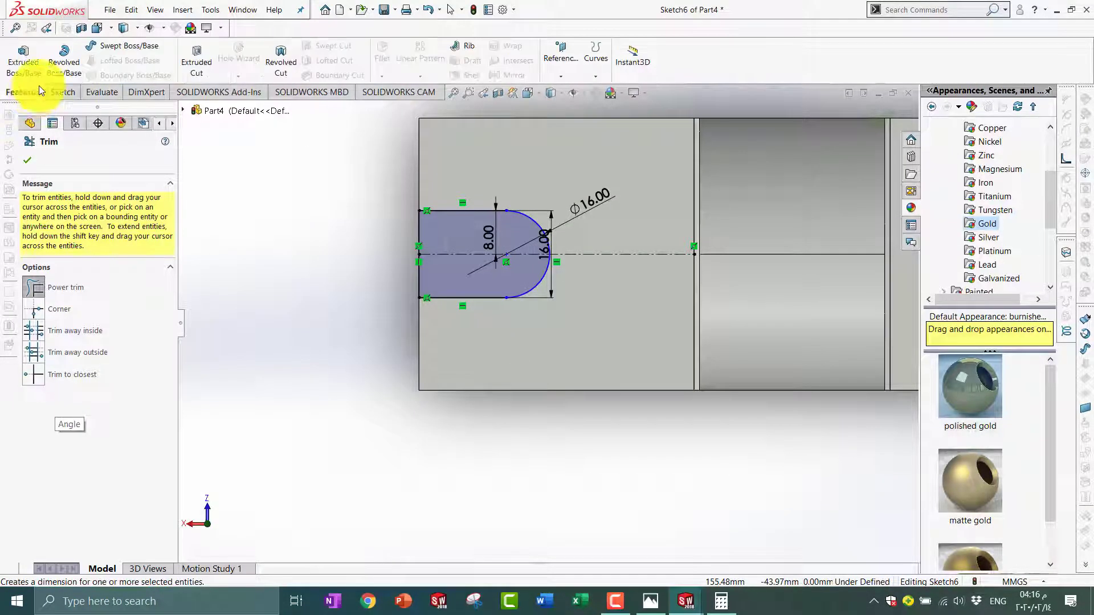
left_click(27, 161)
left_click(196, 61)
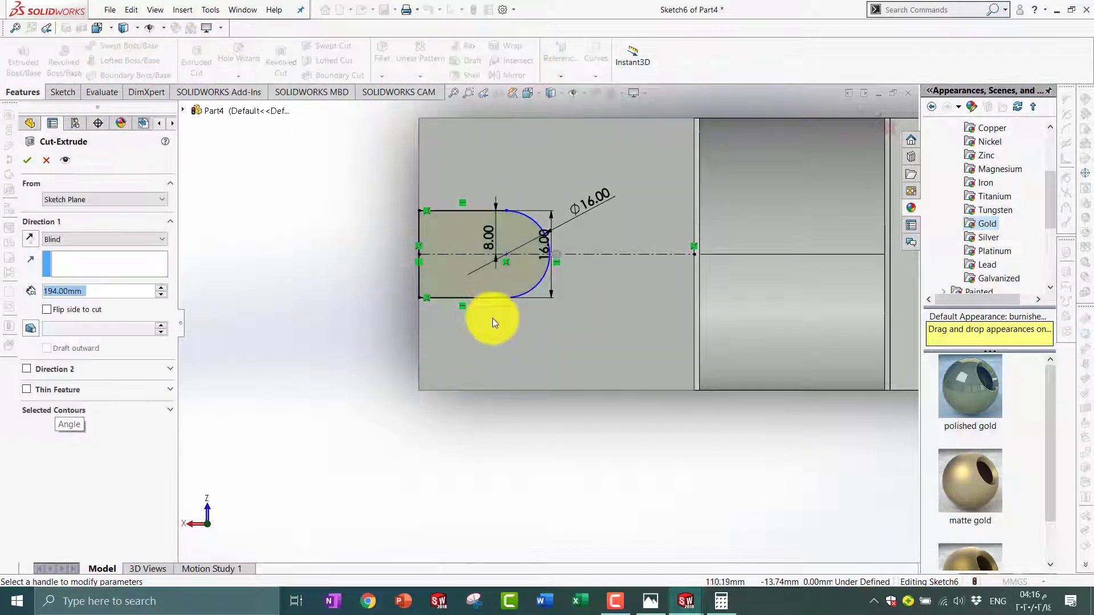
scroll(598, 383, "up", 3)
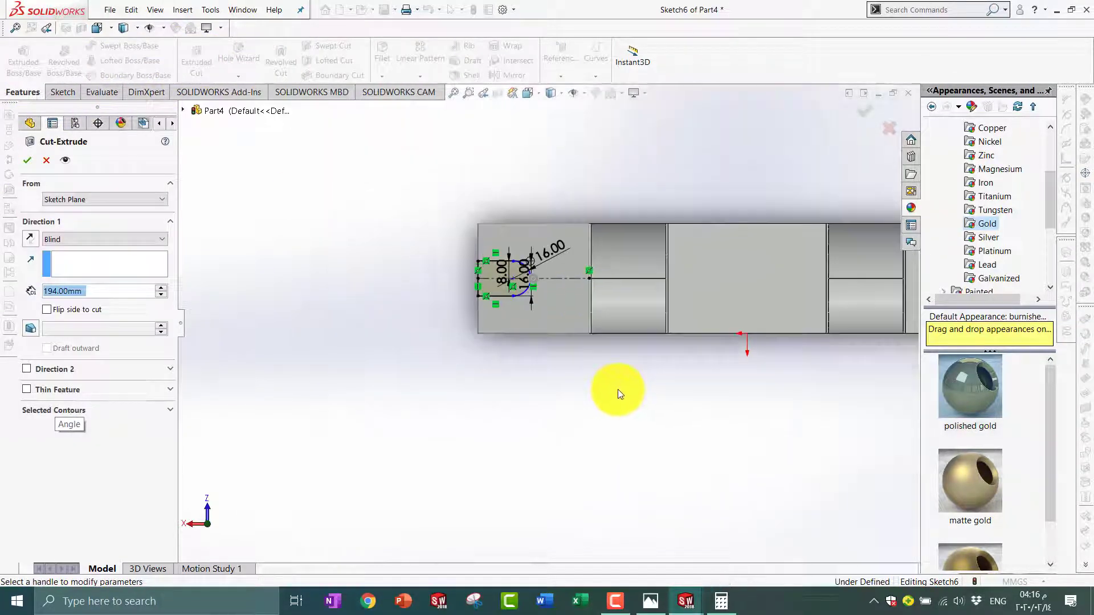
mouse_move(618, 391)
middle_mouse_down()
mouse_move(616, 276)
mouse_move(510, 368)
middle_mouse_up()
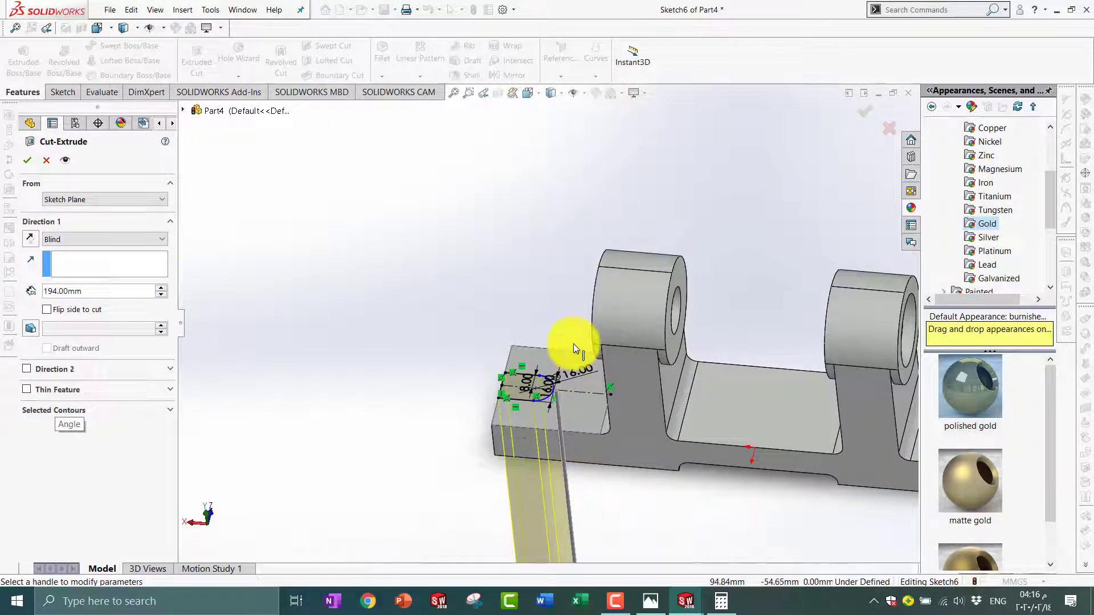
left_click(26, 161)
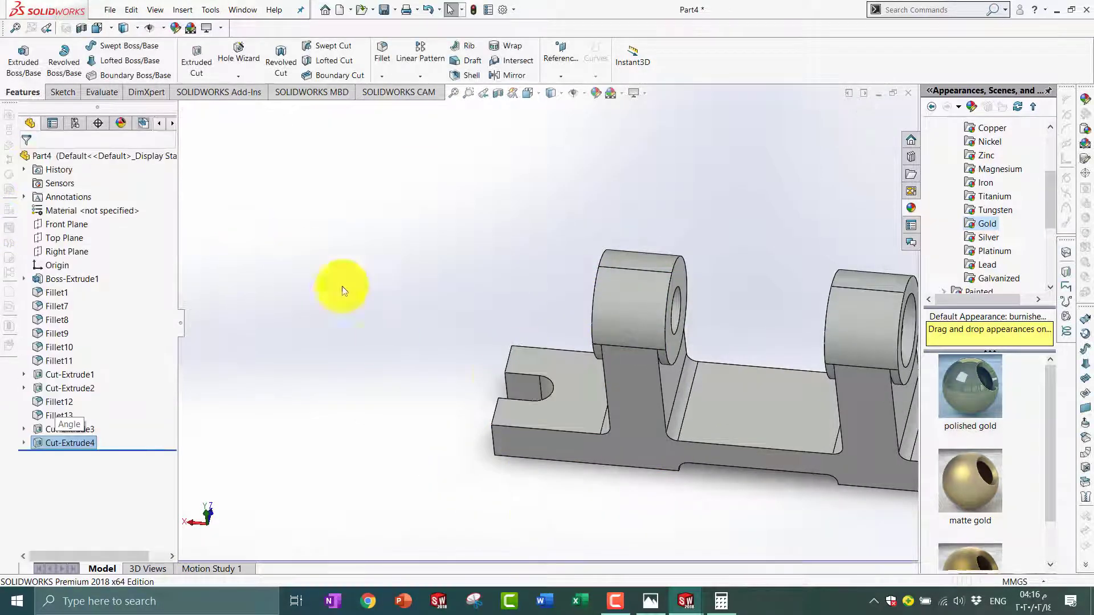
scroll(658, 305, "up", 4)
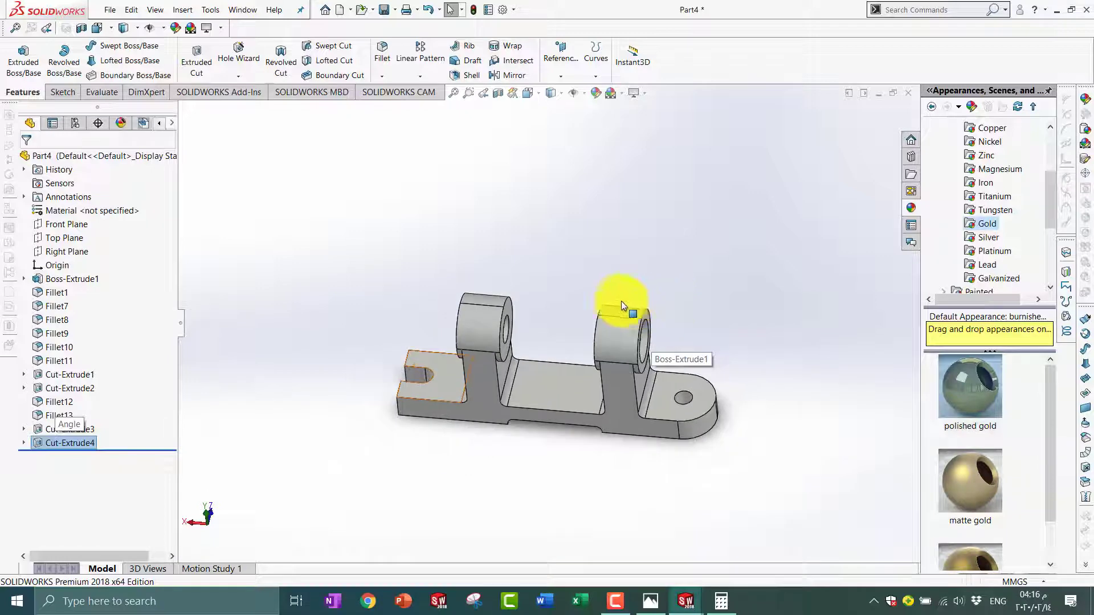
mouse_move(623, 306)
middle_mouse_down()
mouse_move(586, 342)
mouse_move(569, 310)
mouse_move(594, 220)
mouse_move(537, 349)
mouse_move(588, 369)
mouse_move(581, 427)
mouse_move(485, 456)
mouse_move(447, 491)
mouse_move(576, 498)
mouse_move(531, 553)
mouse_move(489, 501)
mouse_move(562, 471)
mouse_move(660, 408)
mouse_move(671, 462)
mouse_move(464, 481)
mouse_move(489, 521)
mouse_move(435, 420)
middle_mouse_up()
scroll(531, 346, "down", 3)
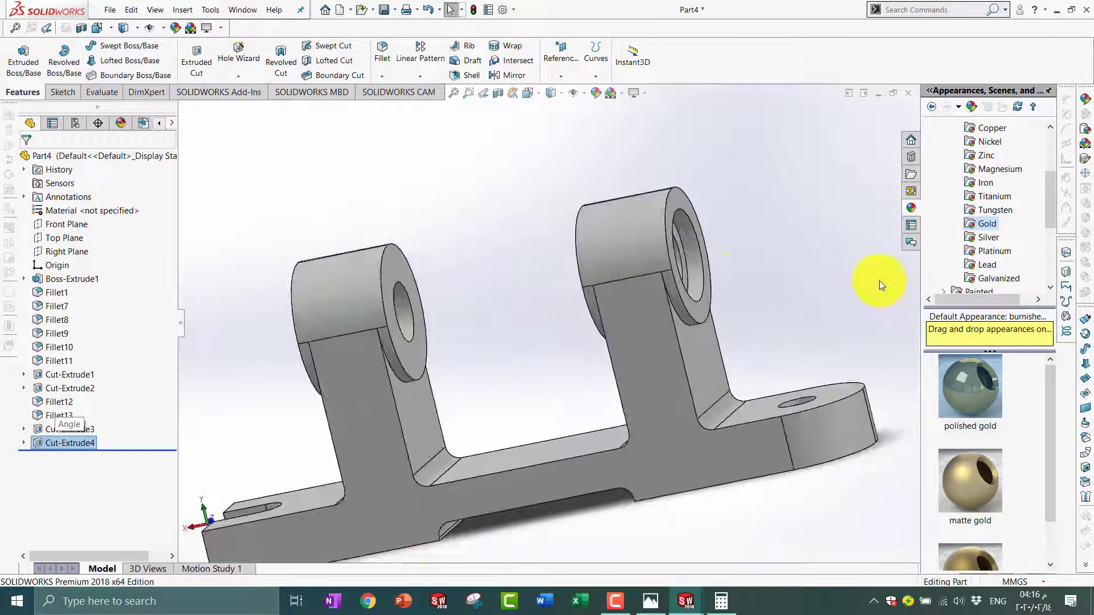
- Apply the plain galvanized metal appearance to the whole bracket and save the part
left_click(986, 237)
scroll(983, 245, "down", 3)
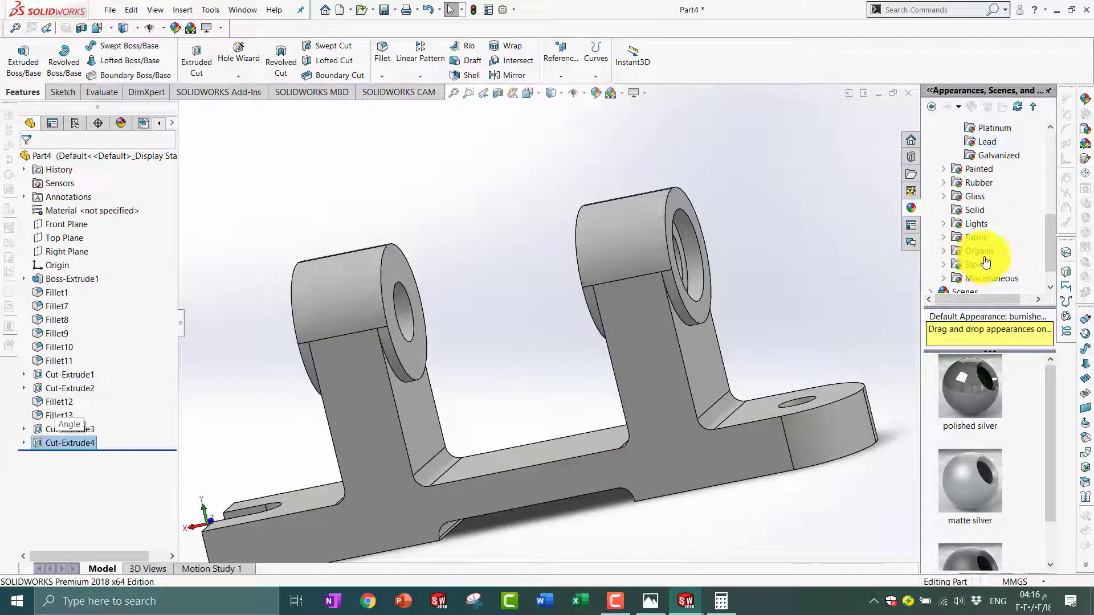
left_click(986, 255)
left_click(991, 156)
mouse_move(970, 481)
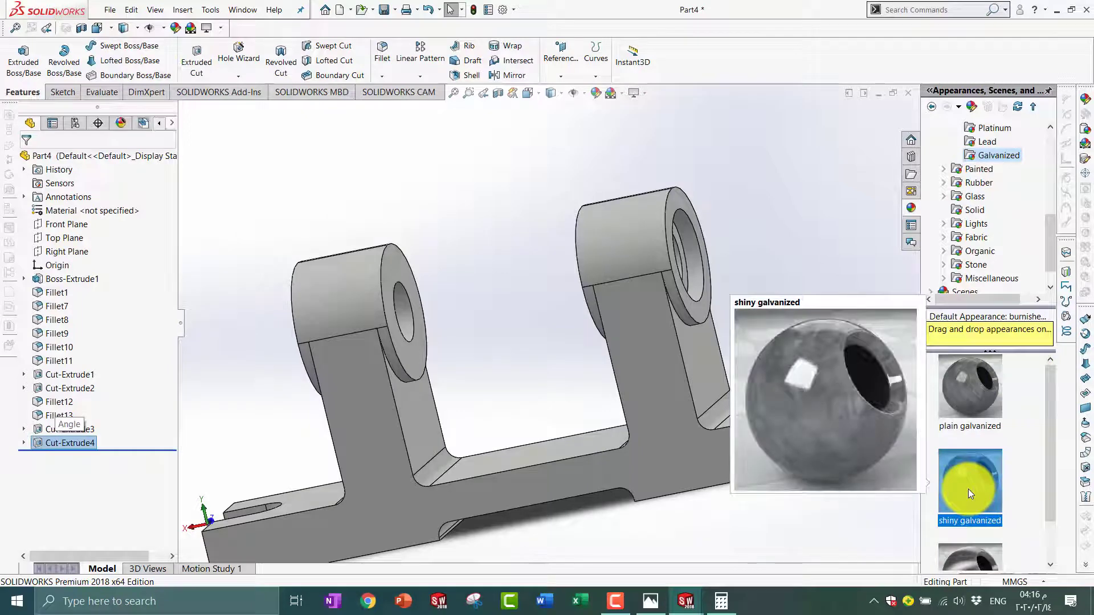
scroll(969, 469, "down", 1)
left_click(971, 421)
scroll(971, 421, "up", 1)
left_click_drag(986, 378, 684, 388)
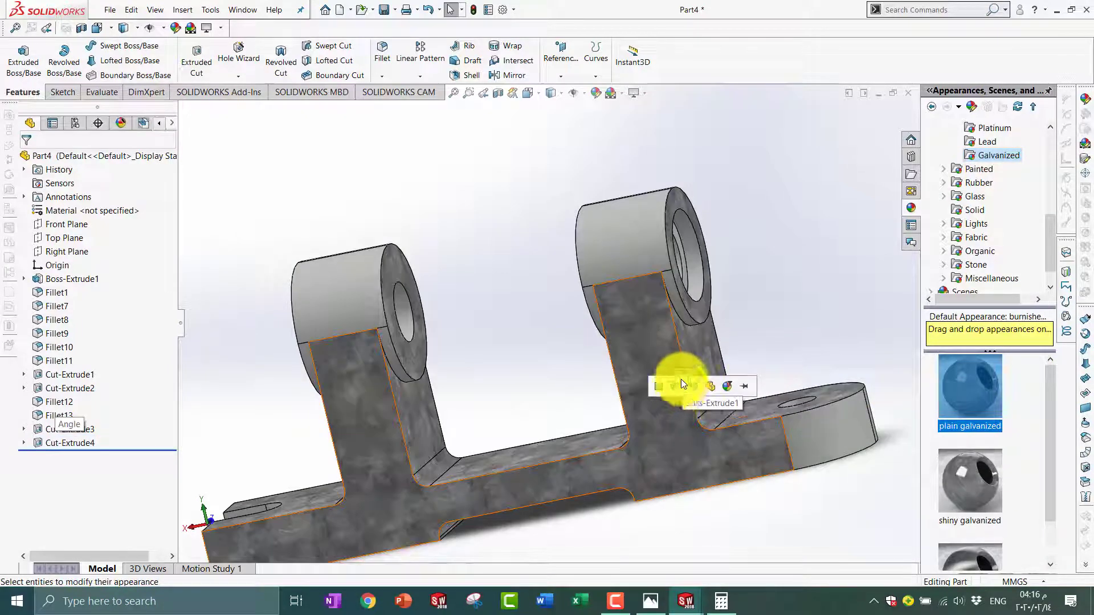
left_click(693, 385)
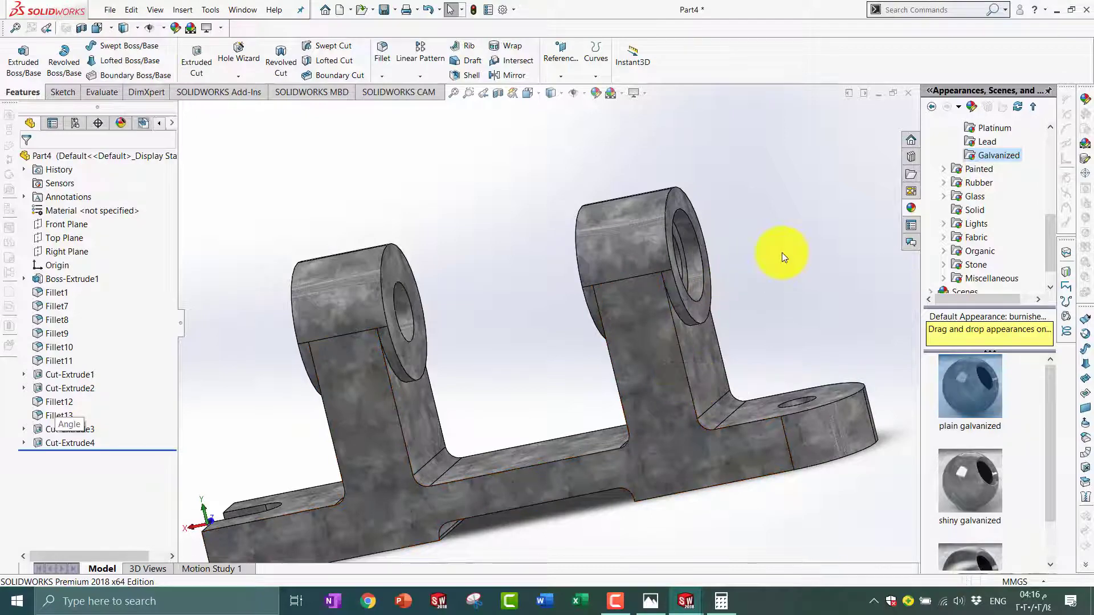
key("ctrl+s")
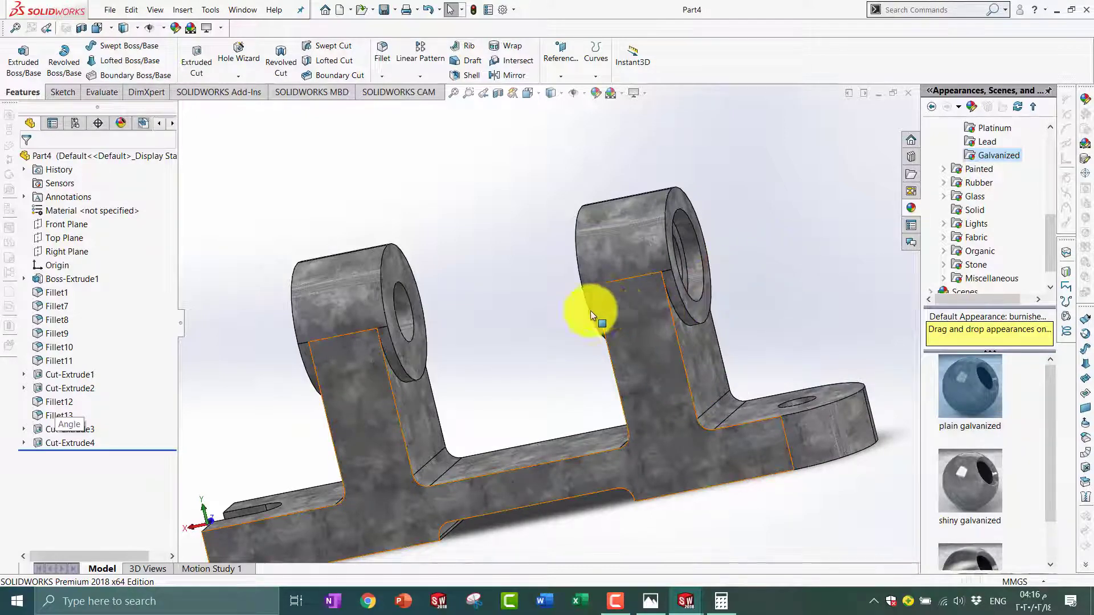